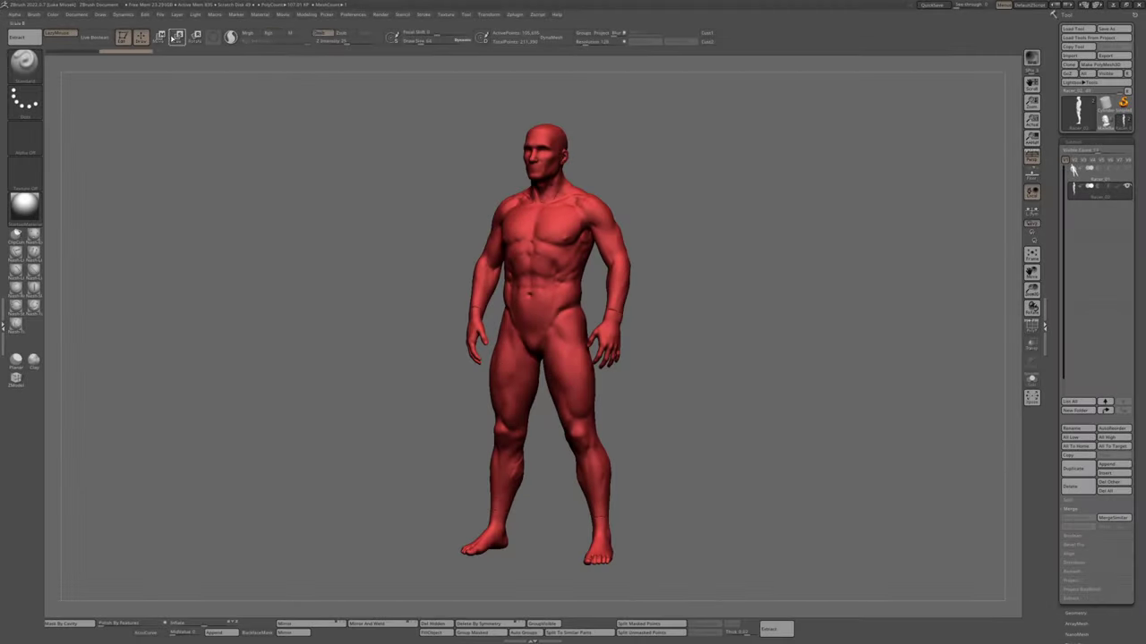
Append a sphere subtool and stretch it into an egg shape over the figure's head
drag(498, 616, 389, 547)
click(215, 633)
click(81, 465)
key(w)
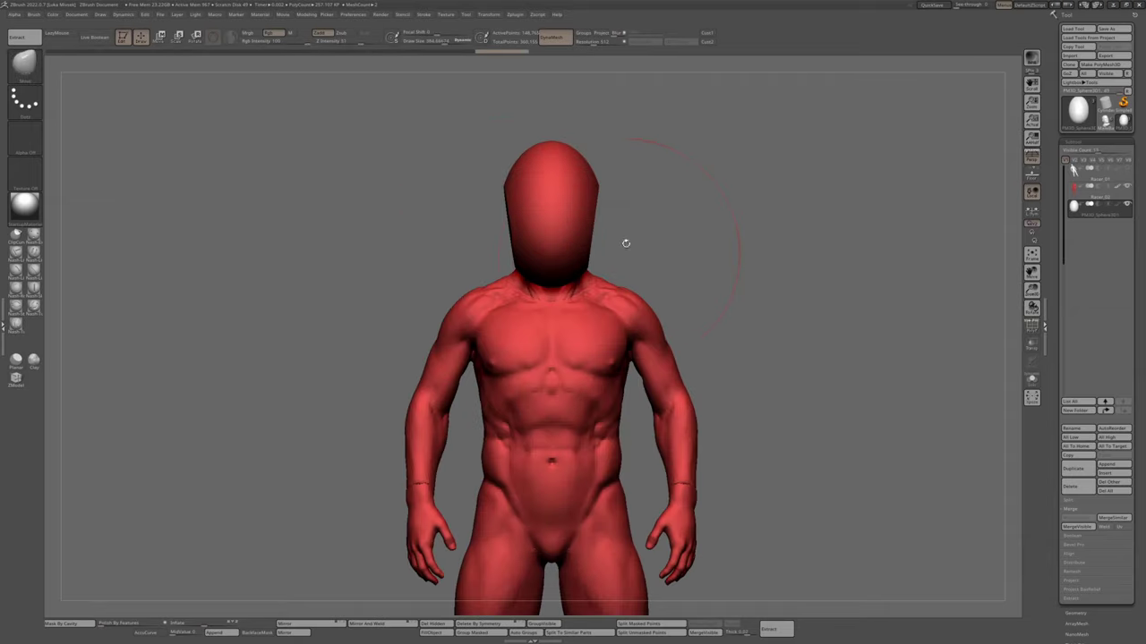
mouse_move(624, 243)
mouse_down()
mouse_move(618, 144)
mouse_move(678, 203)
mouse_move(619, 120)
mouse_up()
Inspect the helmet shape from several angles, briefly soloing the helmet piece
drag(558, 208, 606, 215)
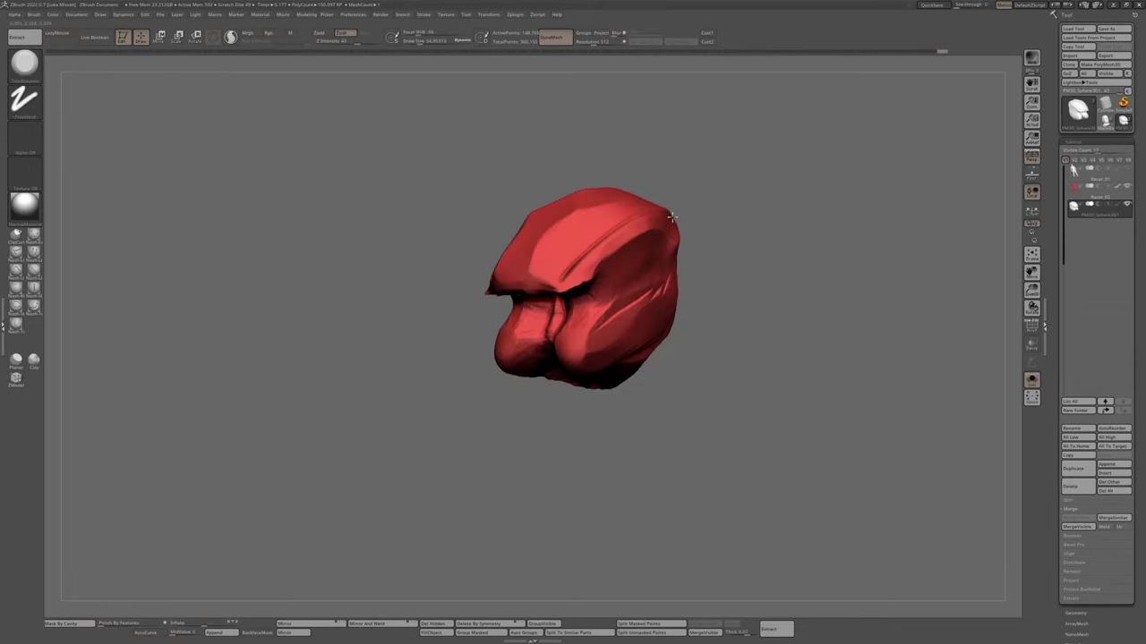
mouse_move(671, 217)
mouse_down()
mouse_move(595, 317)
mouse_move(627, 300)
mouse_move(633, 266)
mouse_move(646, 277)
mouse_move(607, 298)
mouse_up()
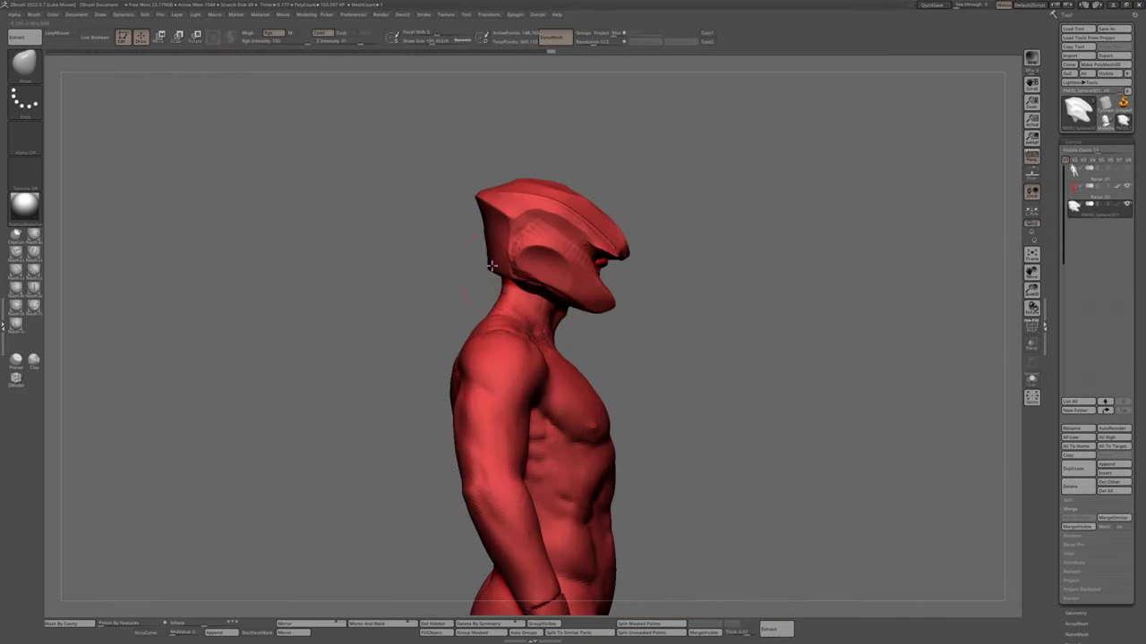
mouse_move(491, 266)
mouse_down()
mouse_move(641, 287)
mouse_move(651, 230)
mouse_move(706, 136)
mouse_up()
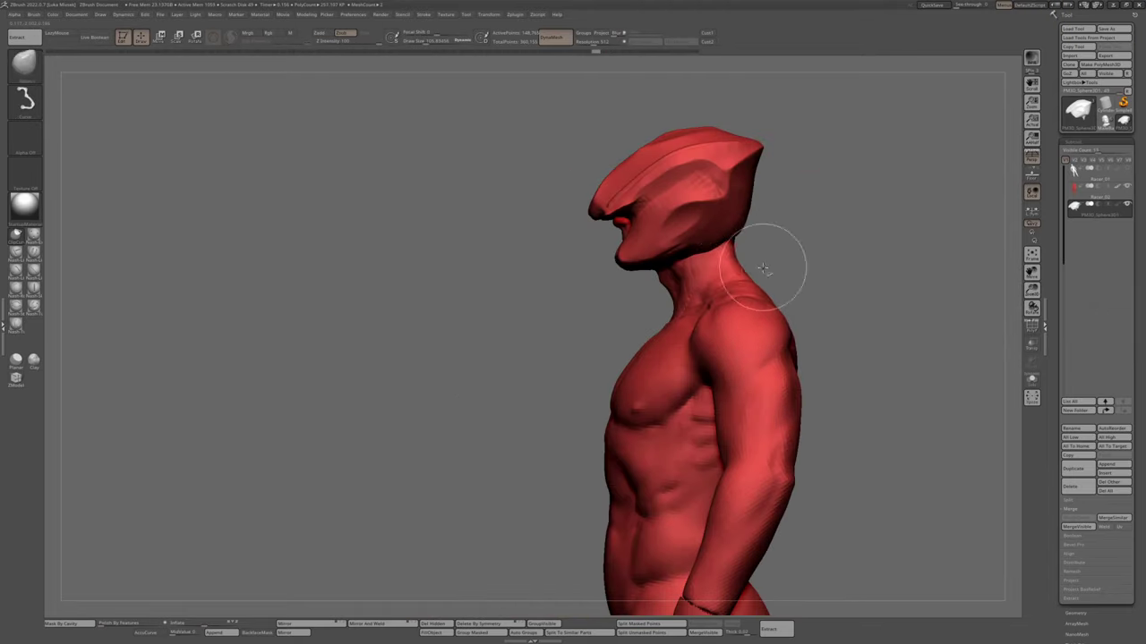
mouse_move(767, 239)
mouse_down()
mouse_move(527, 132)
mouse_move(633, 153)
mouse_move(732, 144)
mouse_up()
mouse_move(617, 231)
mouse_down()
mouse_move(754, 174)
mouse_move(687, 197)
mouse_move(792, 121)
mouse_move(774, 195)
mouse_move(799, 237)
mouse_move(779, 235)
mouse_up()
ctrl+shift+click(777, 200)
ctrl+shift+click(777, 200)
Smooth the helmet surface with the Smooth brush, front and back
key(shift)
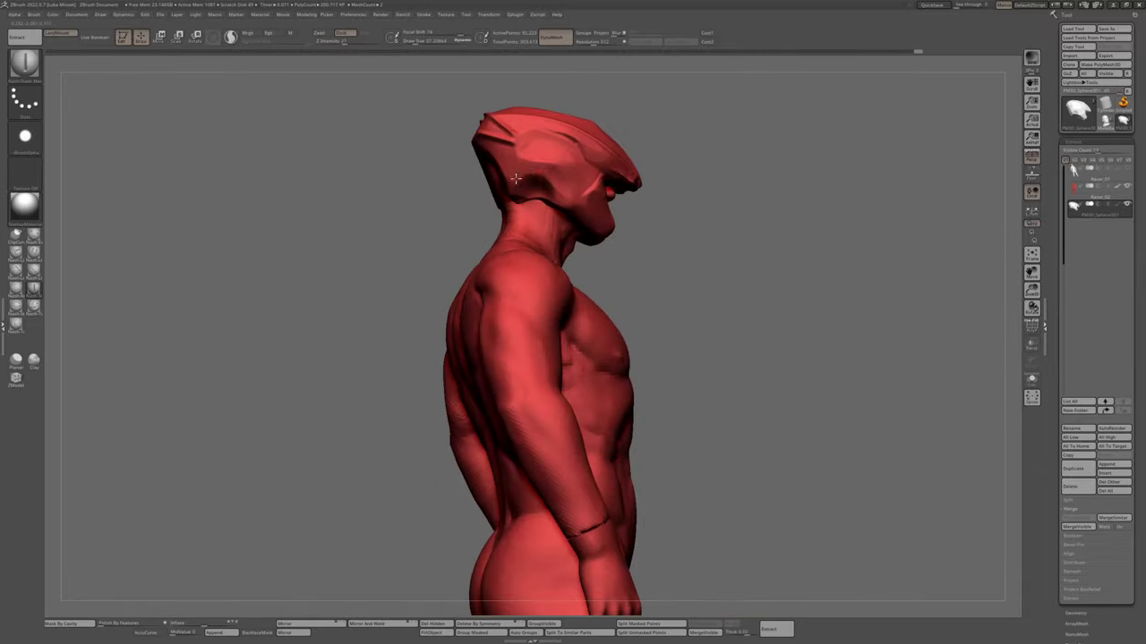
drag(526, 172, 696, 256)
mouse_move(701, 390)
mouse_down()
mouse_move(677, 299)
mouse_move(724, 302)
mouse_move(707, 224)
mouse_move(716, 247)
mouse_move(772, 205)
mouse_move(568, 469)
mouse_move(580, 366)
mouse_up()
key(shift)
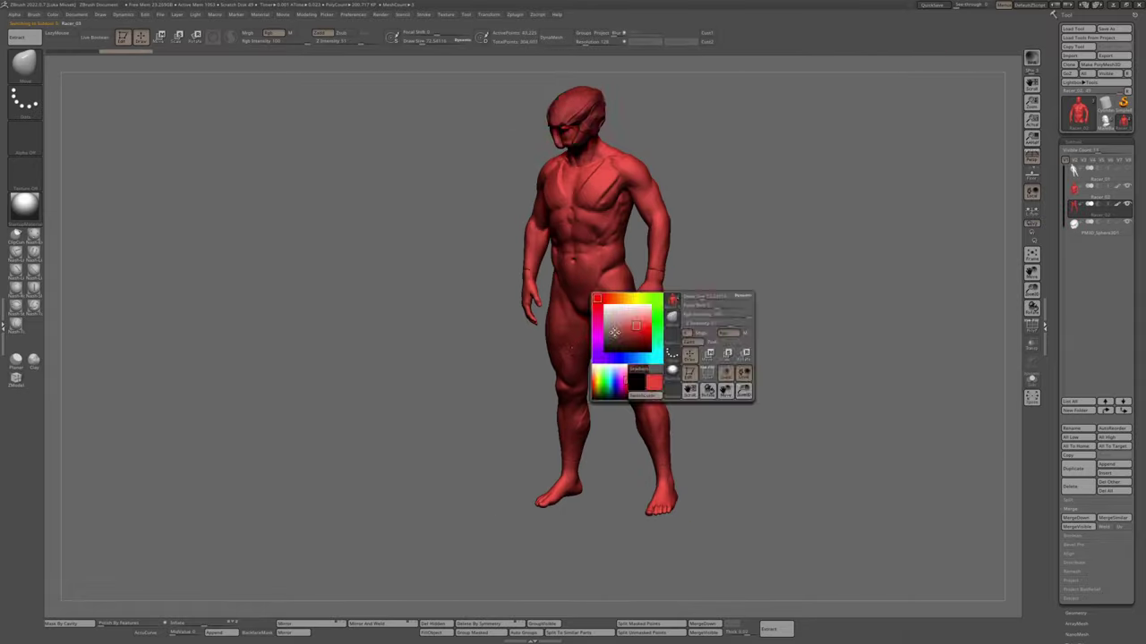
Paint dark grey accents on the helmet and make the body piece active
drag(488, 579, 572, 250)
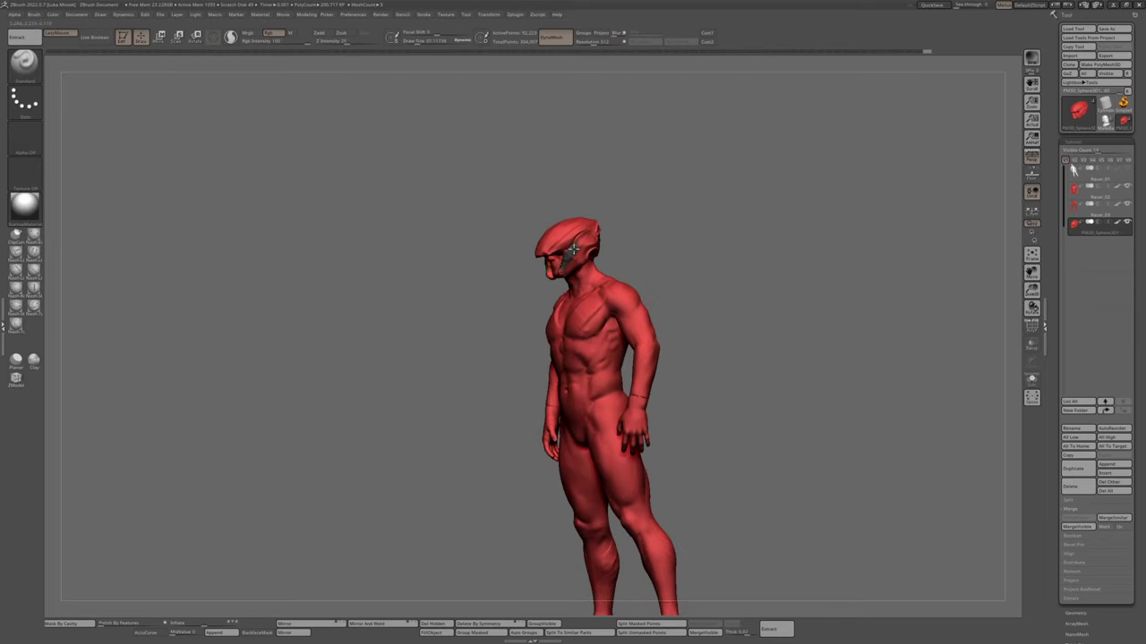
right_drag(587, 258, 728, 185)
right_click(660, 217)
key(w)
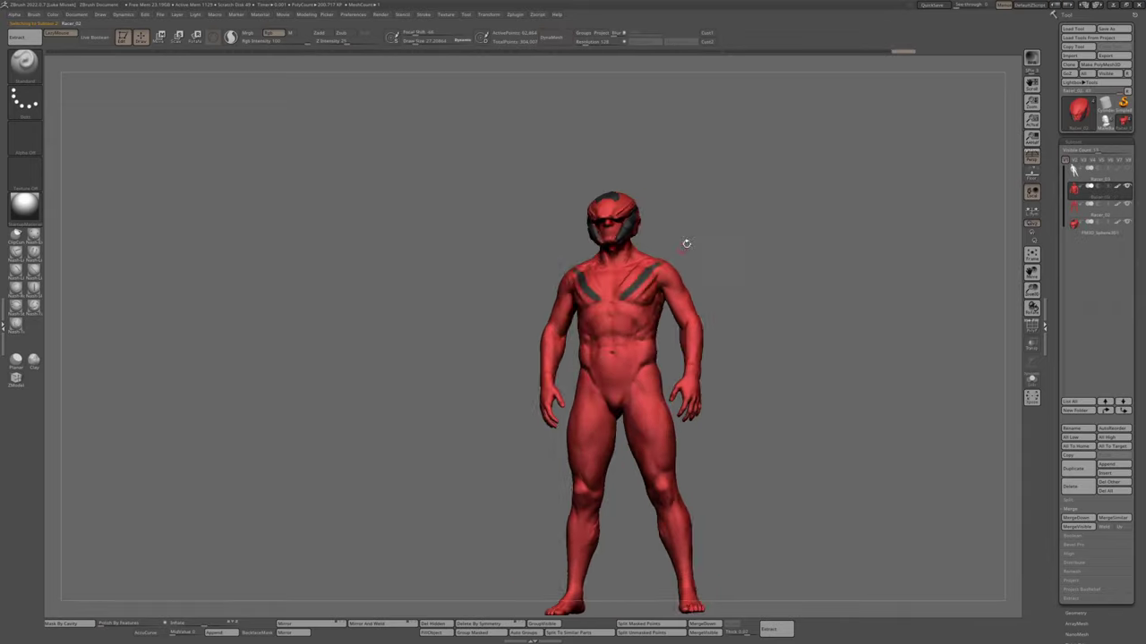
click(586, 234)
mouse_move(570, 360)
right_down()
mouse_move(617, 358)
mouse_move(573, 353)
right_up()
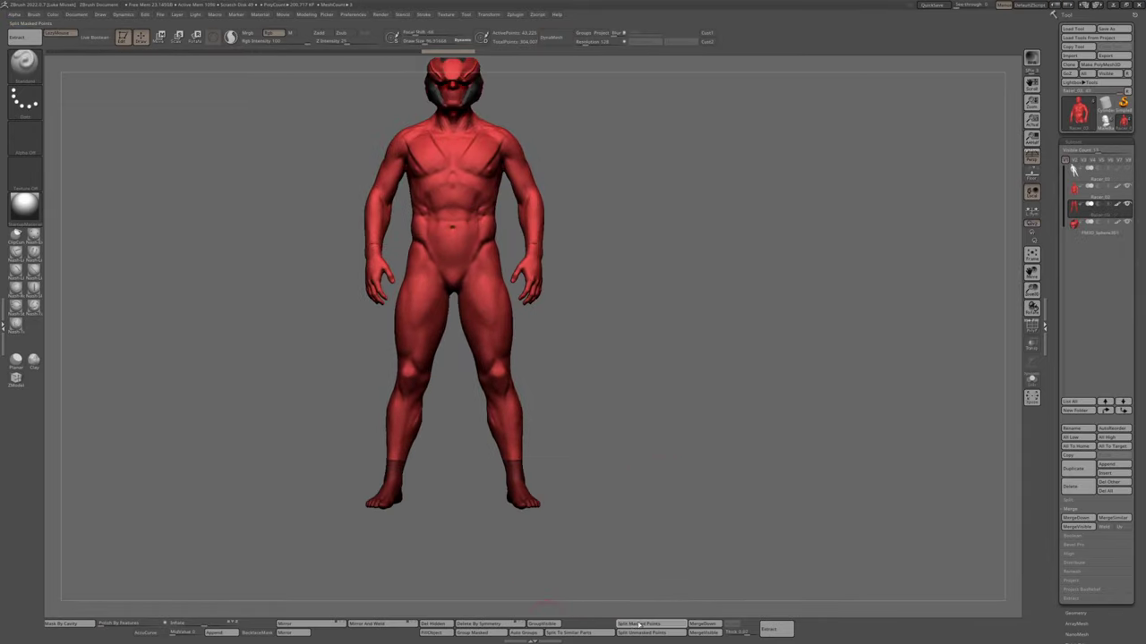
key(w)
mouse_move(520, 282)
right_down()
mouse_move(579, 181)
mouse_move(555, 268)
mouse_move(598, 413)
mouse_move(773, 215)
right_up()
key(q)
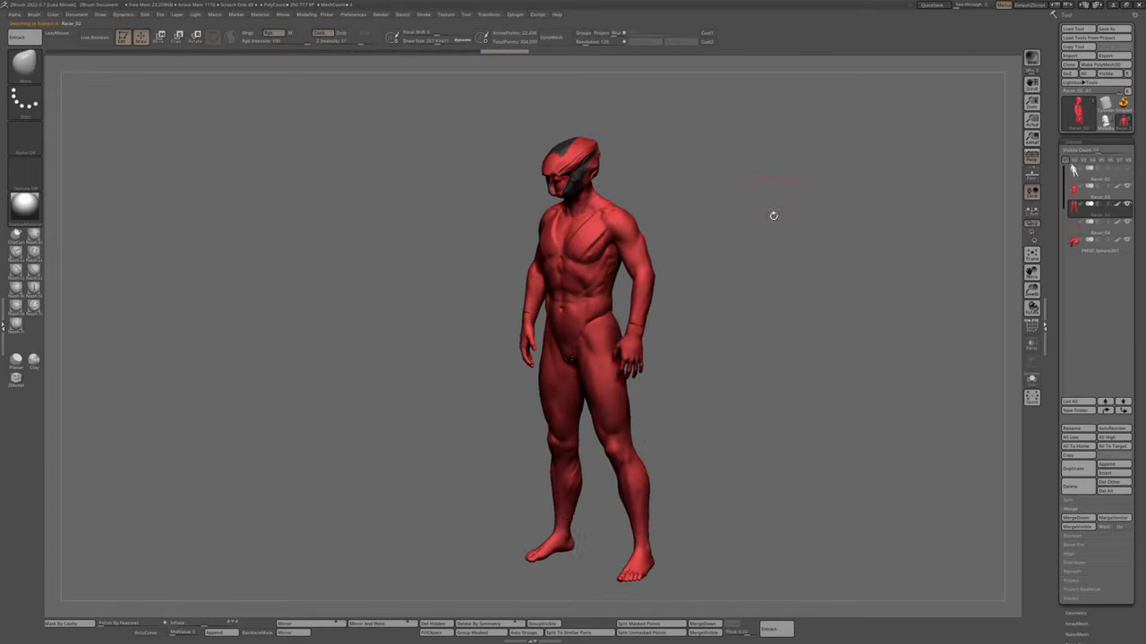
Extract the masked shoulders as dark armour pads and inspect the new shoulder piece
right_drag(620, 193, 644, 208)
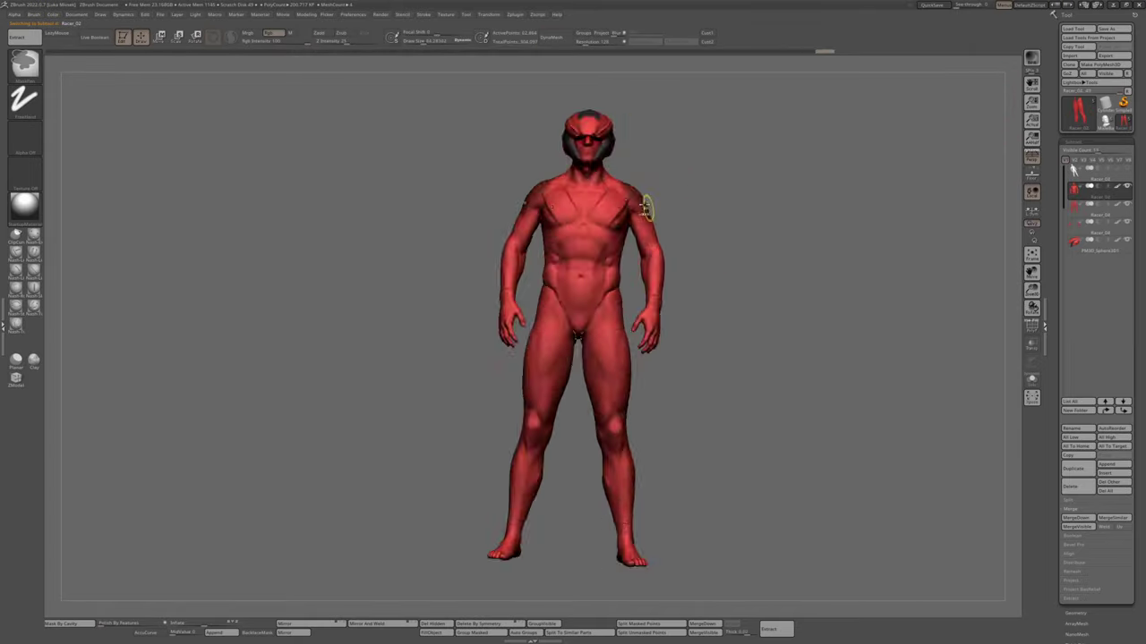
right_drag(675, 612, 538, 617)
click(440, 626)
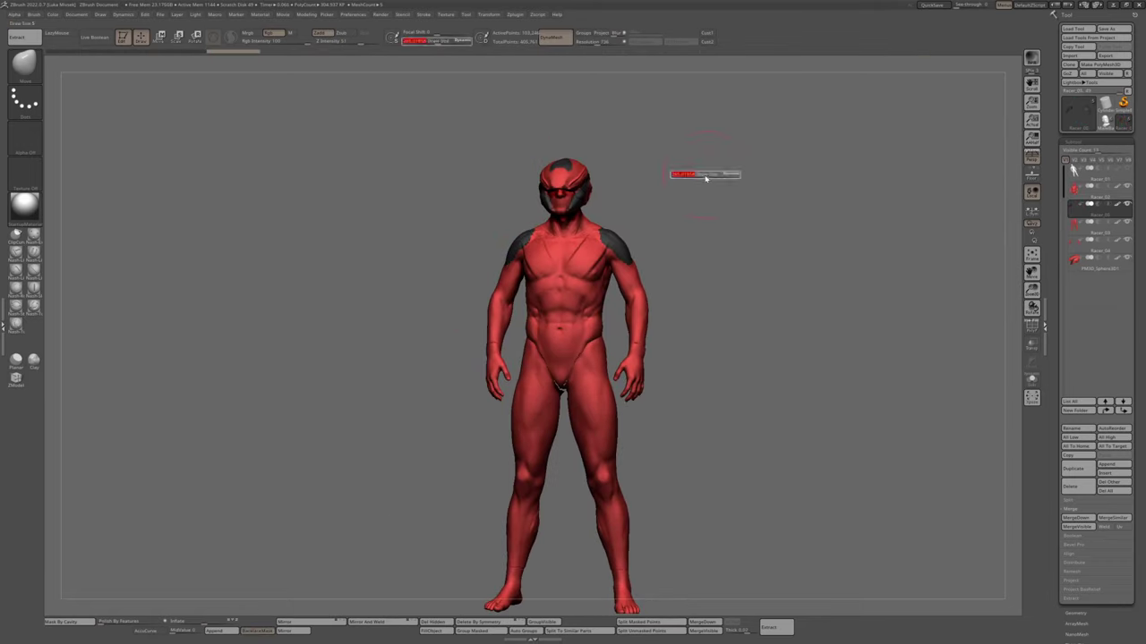
mouse_move(705, 178)
right_down()
mouse_move(577, 292)
mouse_move(716, 158)
mouse_move(642, 240)
mouse_move(803, 289)
right_up()
alt+click(680, 197)
right_drag(1014, 410, 788, 192)
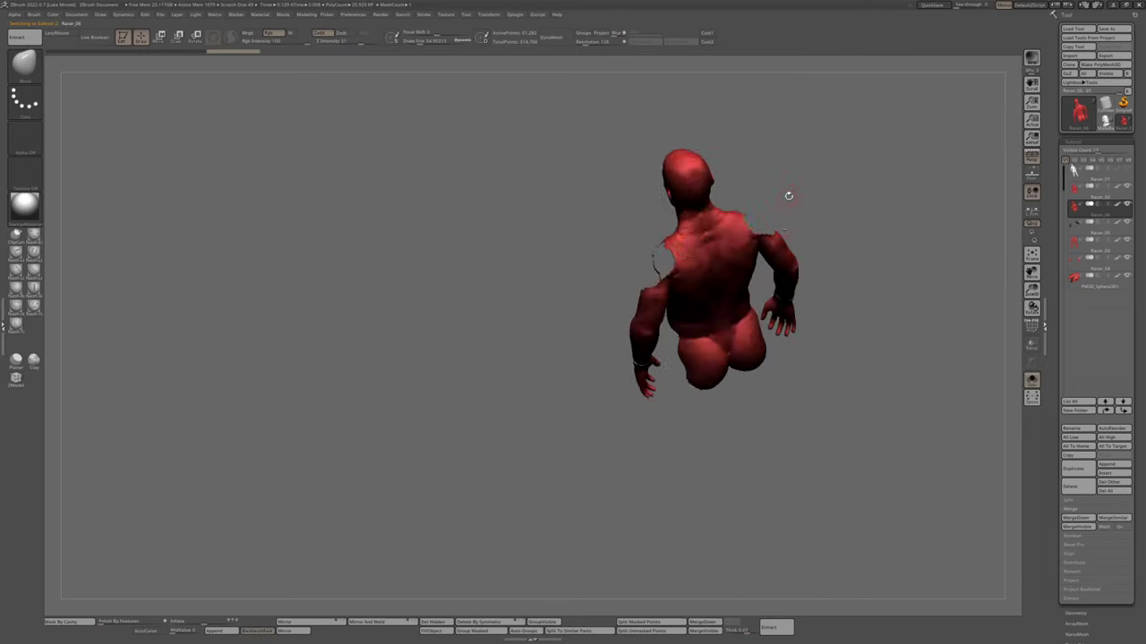
Select the V-shaped shoulder armour, solo it and orbit around its inner side and front
alt+click(707, 232)
key(space)
right_drag(622, 449, 647, 183)
alt+click(626, 286)
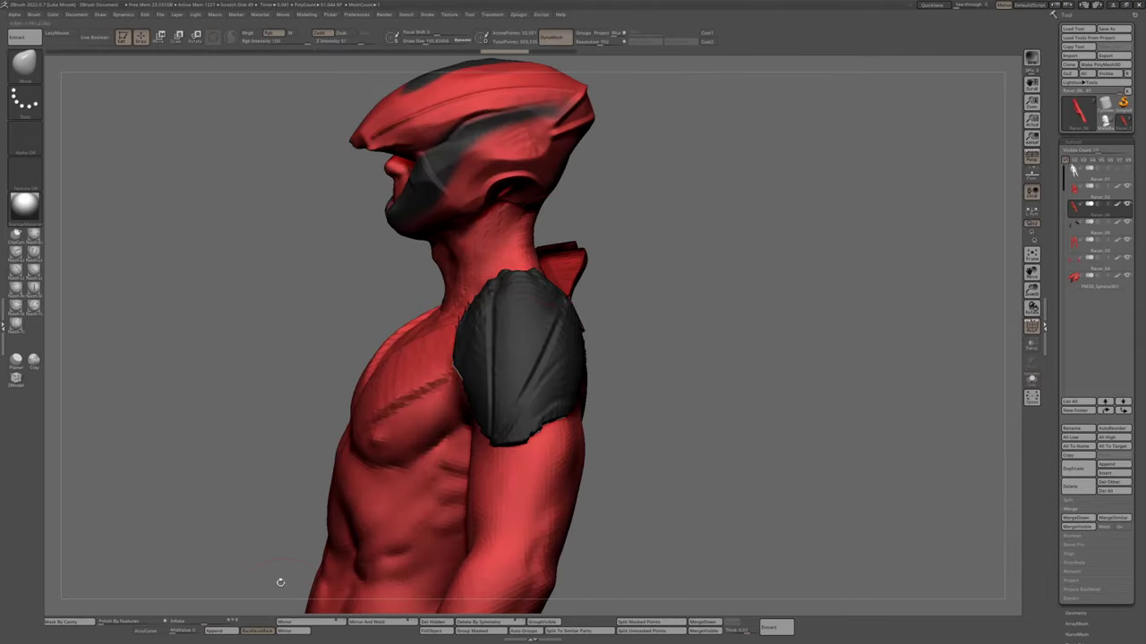
mouse_move(618, 322)
right_down()
mouse_move(629, 304)
mouse_move(698, 296)
mouse_move(618, 246)
mouse_move(649, 251)
mouse_move(588, 200)
mouse_move(626, 251)
mouse_move(654, 225)
right_up()
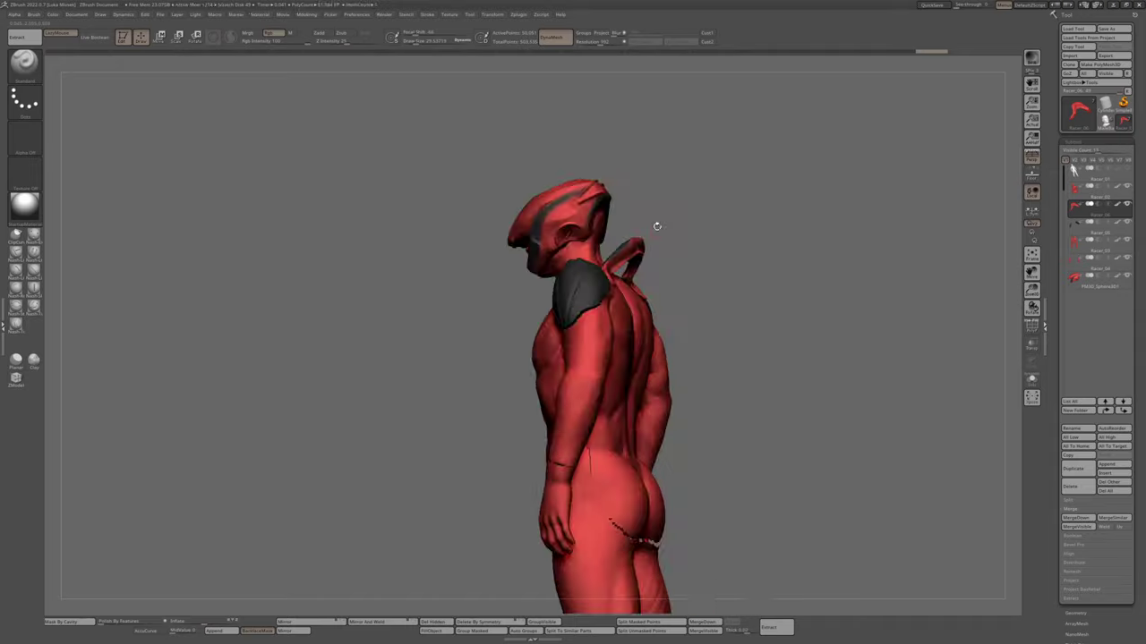
key(shift+s)
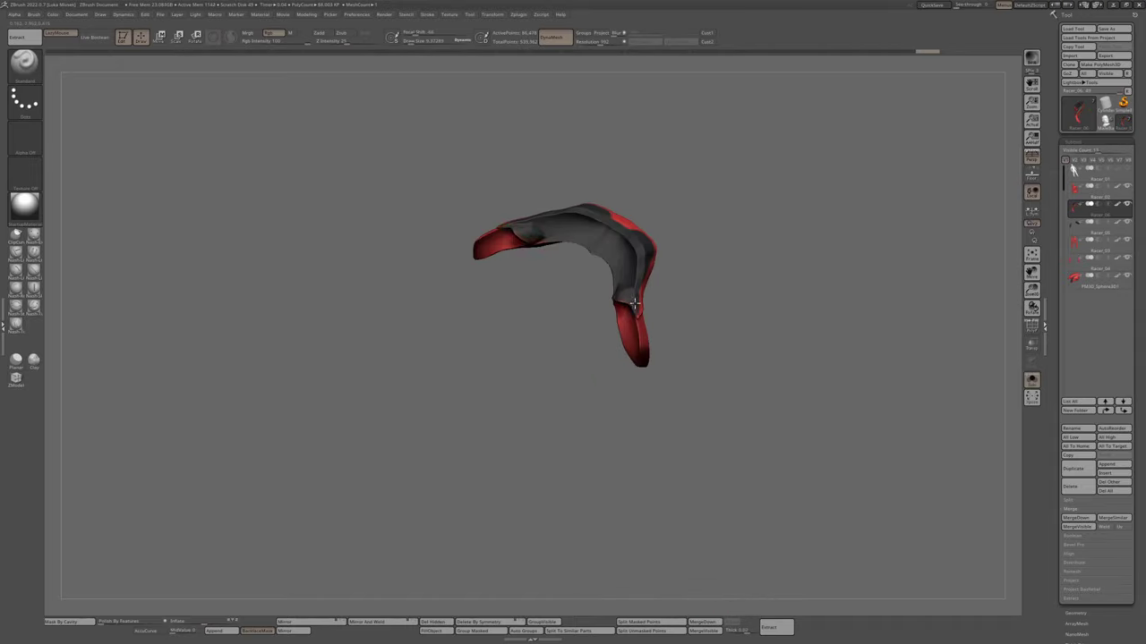
right_drag(672, 324, 594, 327)
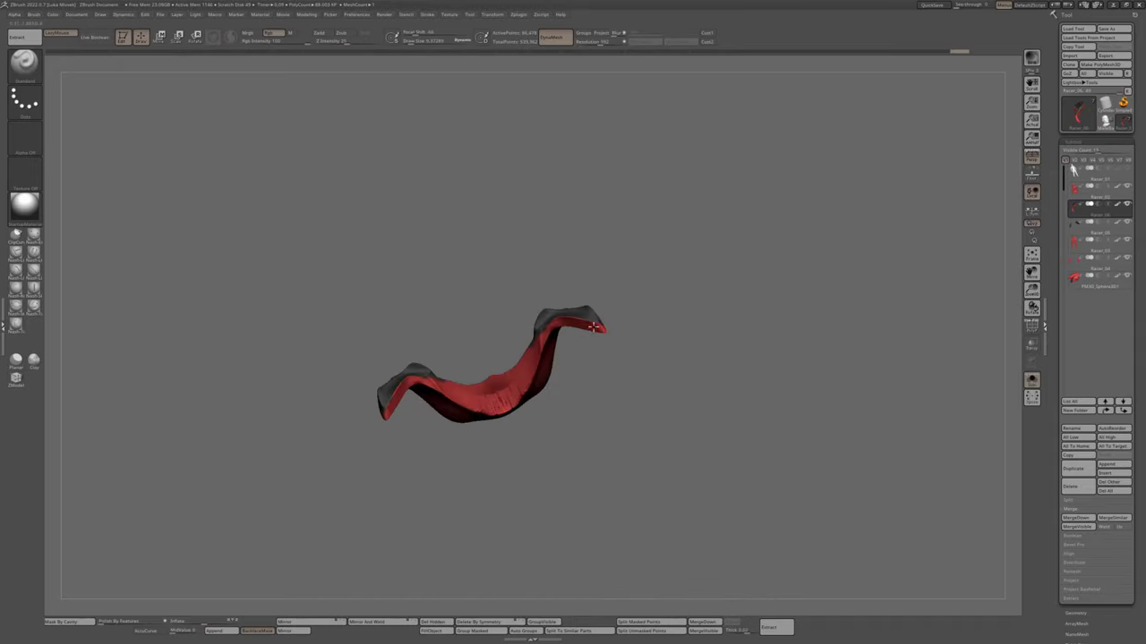
right_drag(507, 414, 615, 259)
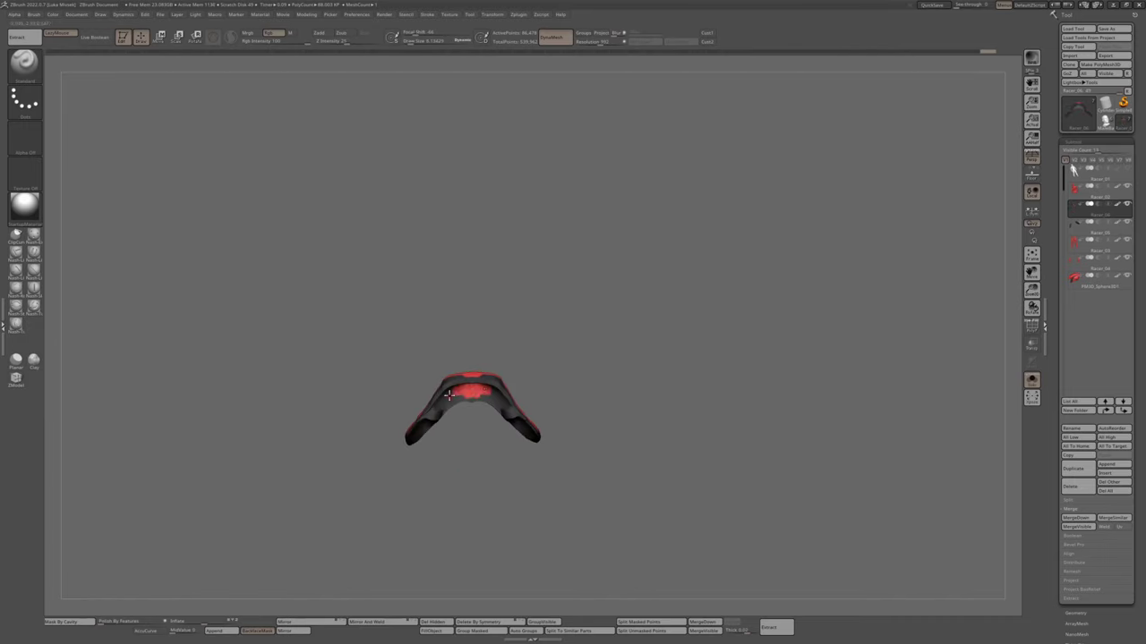
Turn Solo off, then select the arms piece and solo it
key(shift+s)
right_drag(537, 340, 606, 153)
alt+click(742, 184)
key(shift+s)
Bring back the full figure and select the torso piece in front view
alt+click(685, 223)
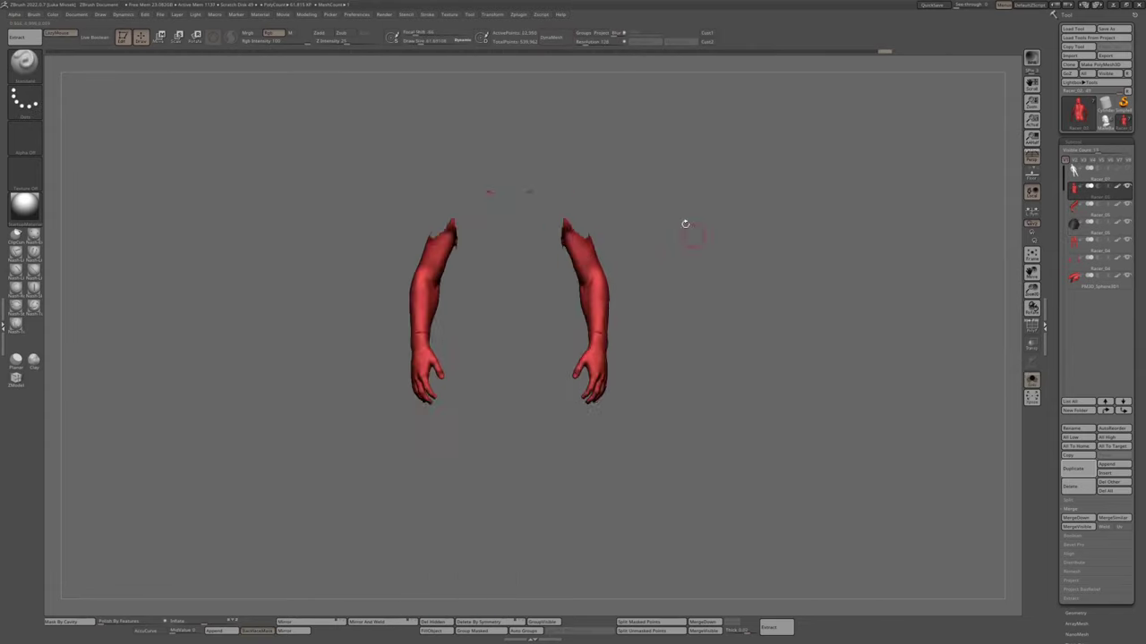
key(Up)
key(shift+s)
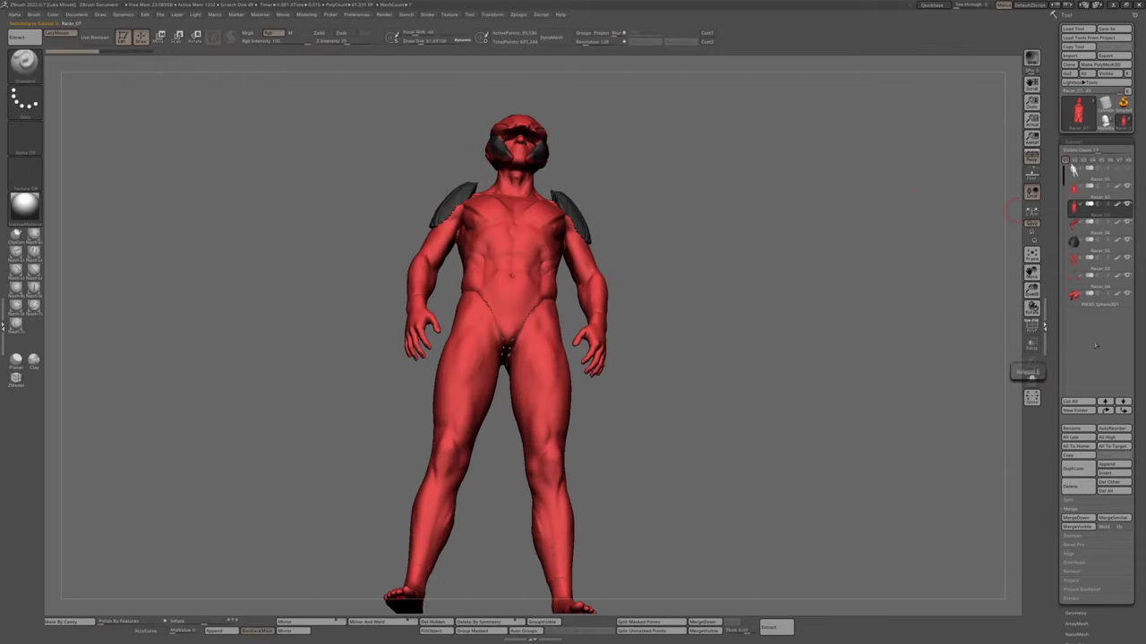
key(Up)
right_drag(668, 239, 610, 303)
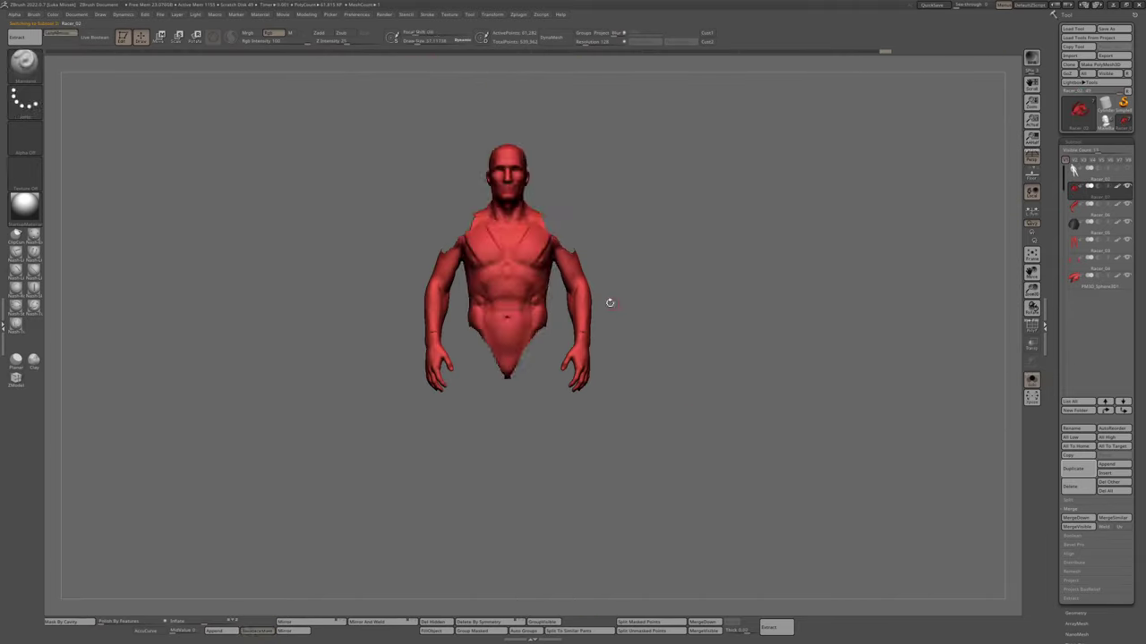
Split the torso into similar parts and step through the legs, arms, PM3D_Sphere3D1 and head pieces
click(1108, 520)
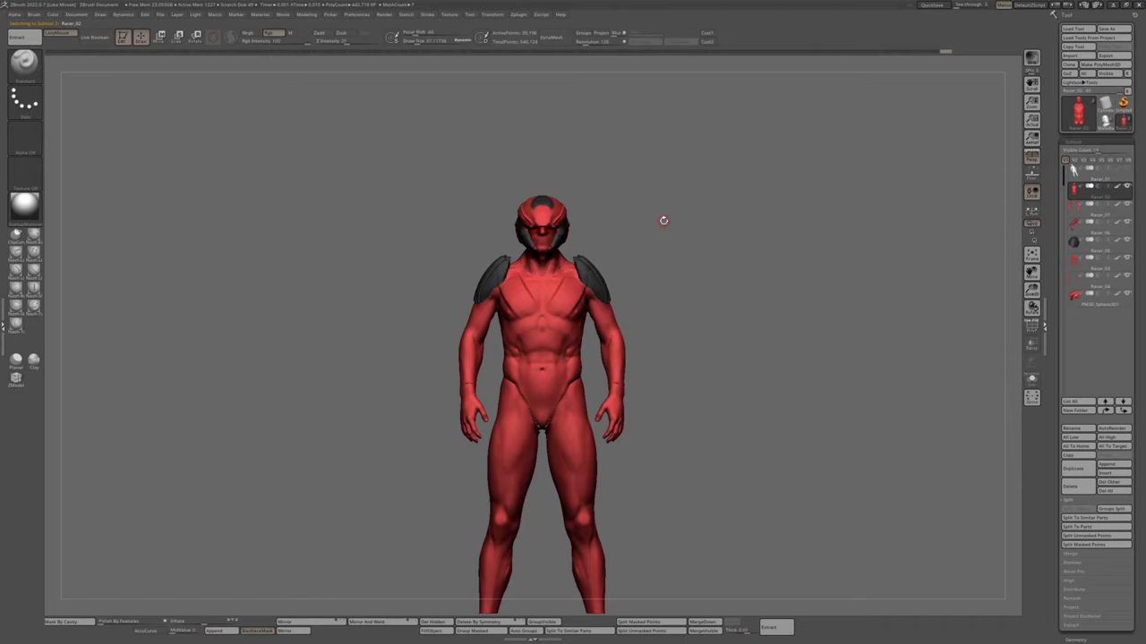
right_drag(645, 262, 644, 294)
key(Down)
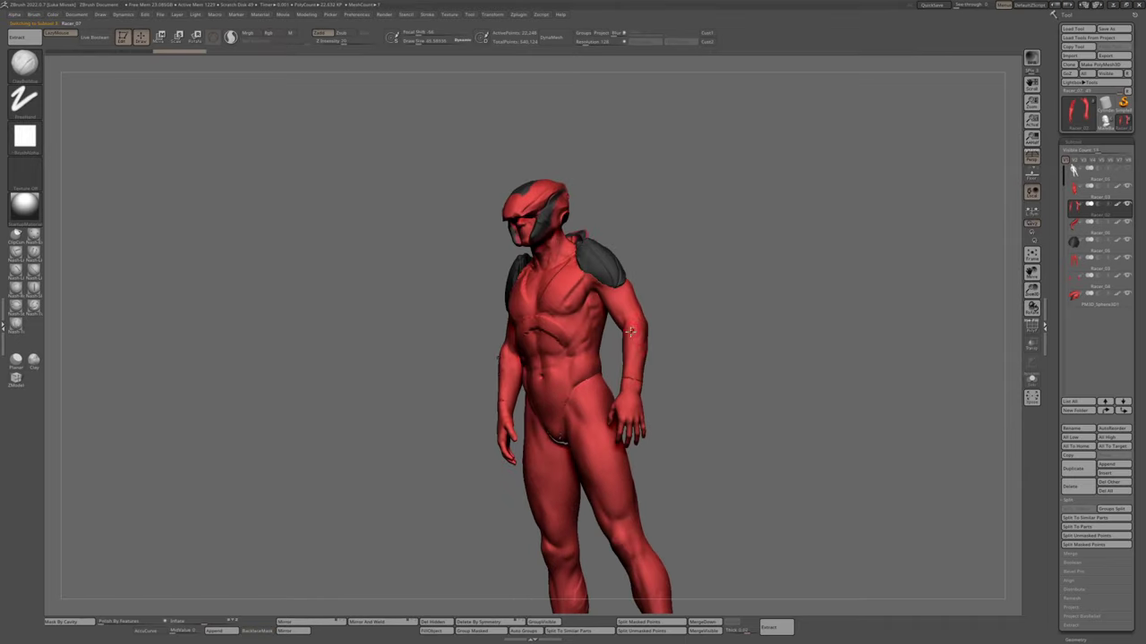
key(Down)
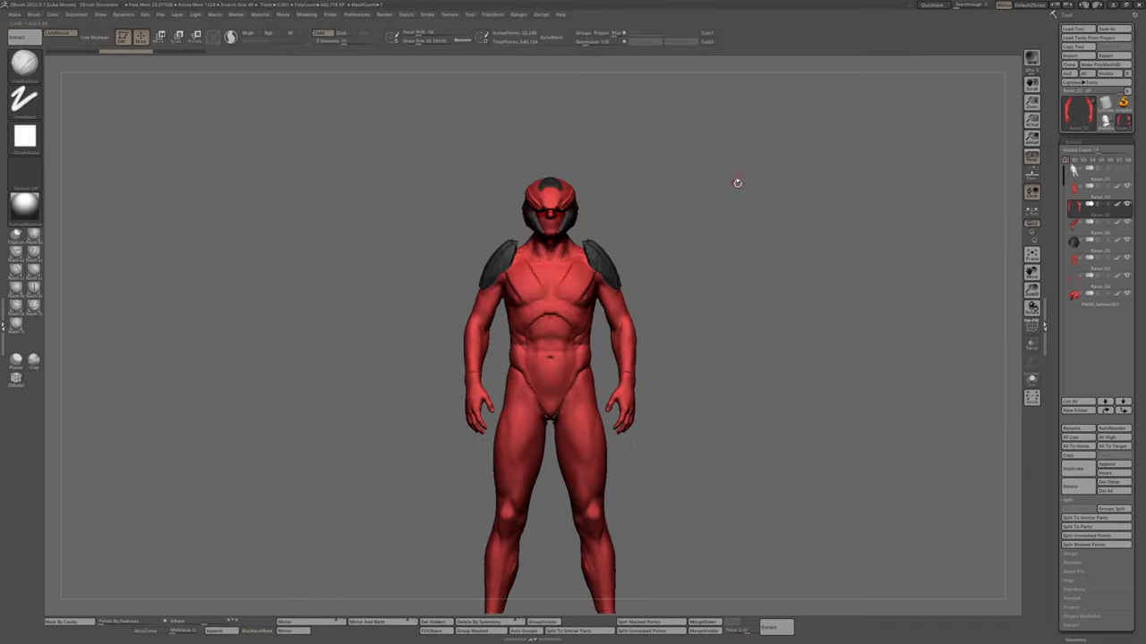
key(Up)
mouse_move(738, 183)
right_down()
mouse_move(500, 334)
mouse_move(624, 241)
mouse_move(412, 286)
mouse_move(466, 306)
right_up()
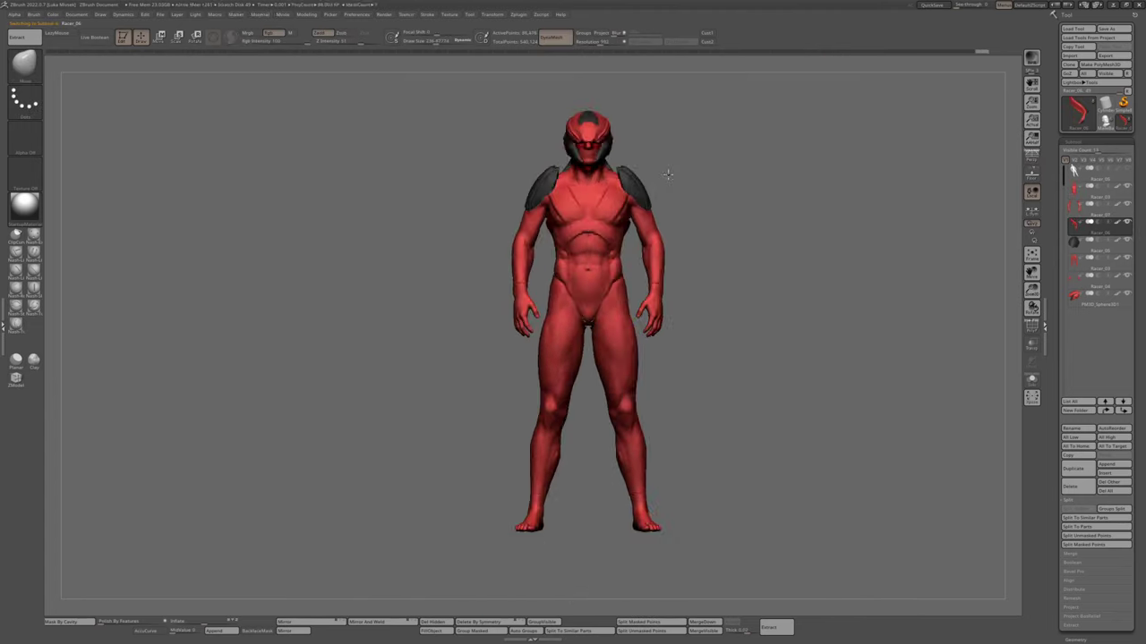
shift+right_drag(668, 174, 707, 163)
alt+click(573, 207)
alt+click(602, 230)
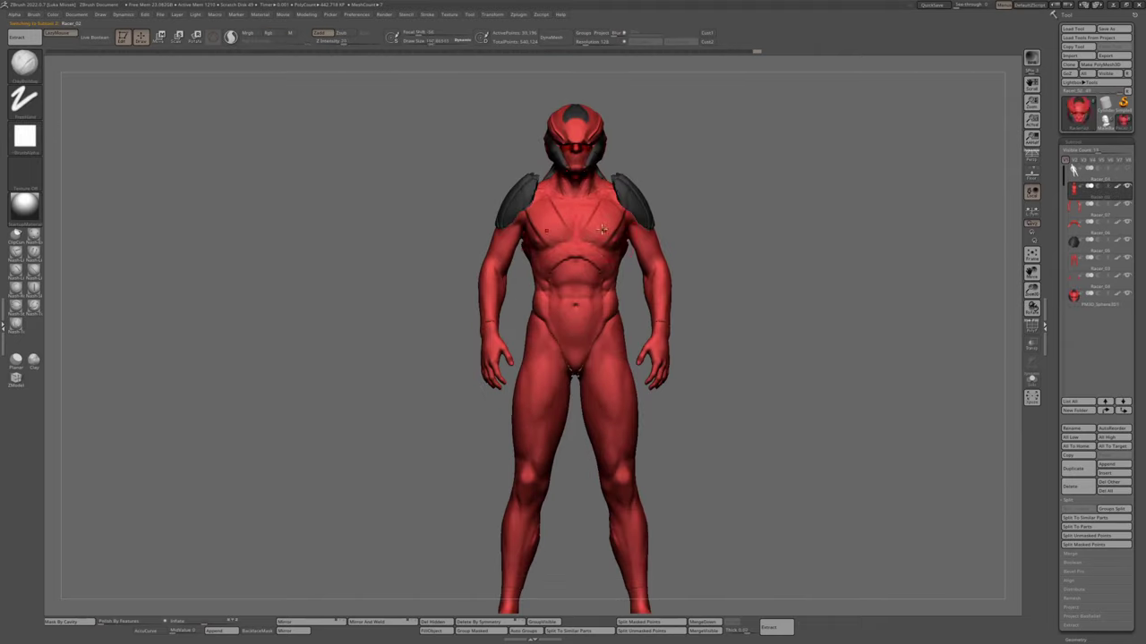
mouse_move(618, 222)
right_down()
mouse_move(564, 226)
mouse_move(618, 223)
right_up()
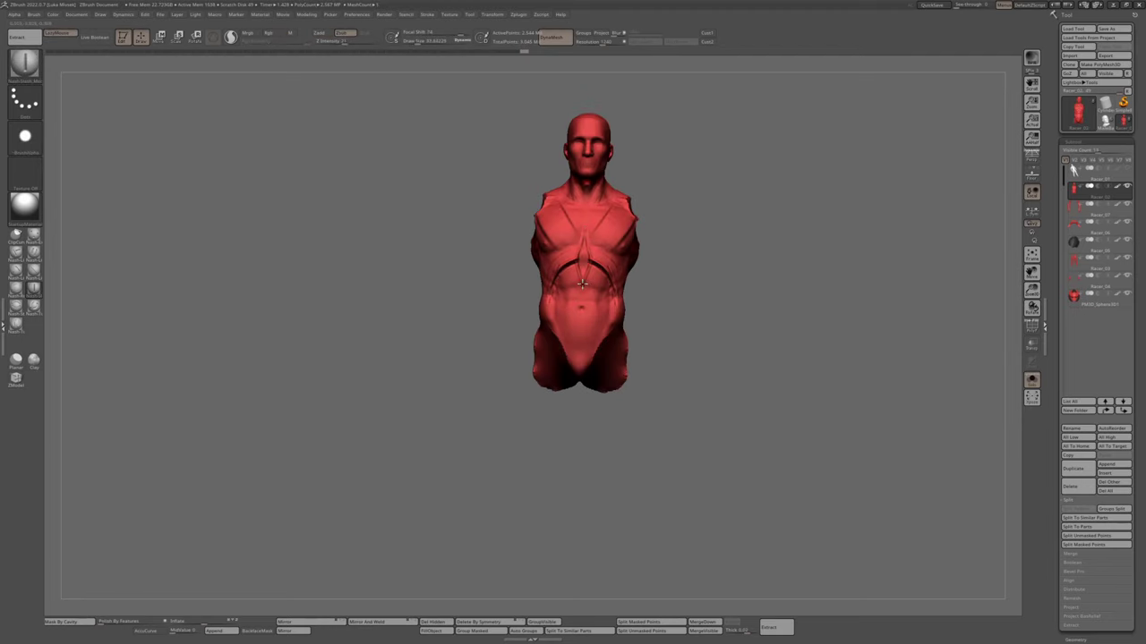
Sculpt detail into the torso's back with the Standard brush, adjusting brush size
key(ctrl)
right_drag(581, 270, 684, 206)
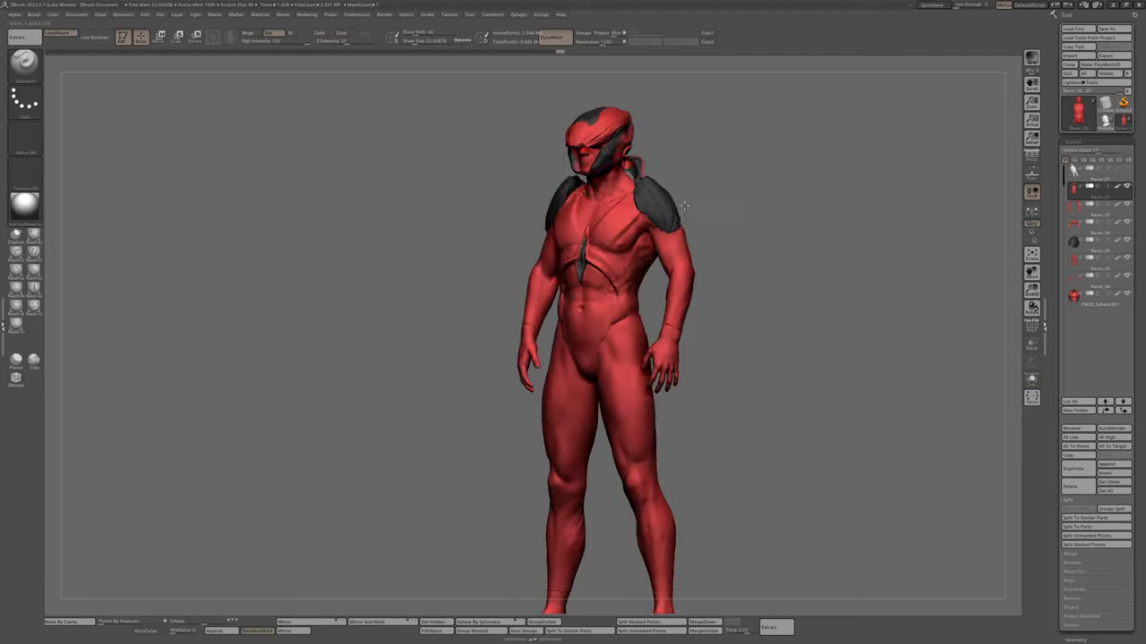
mouse_move(620, 291)
shift+right_down()
mouse_move(582, 307)
mouse_move(617, 298)
shift+right_up()
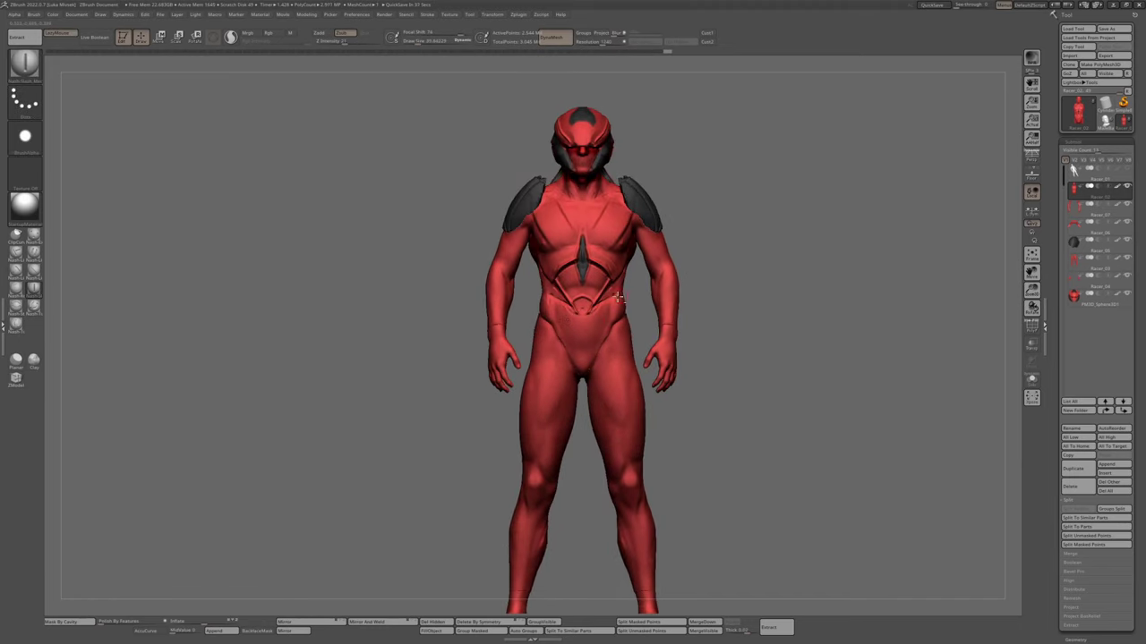
right_drag(703, 208, 644, 295)
key(b)
key(s)
key(t)
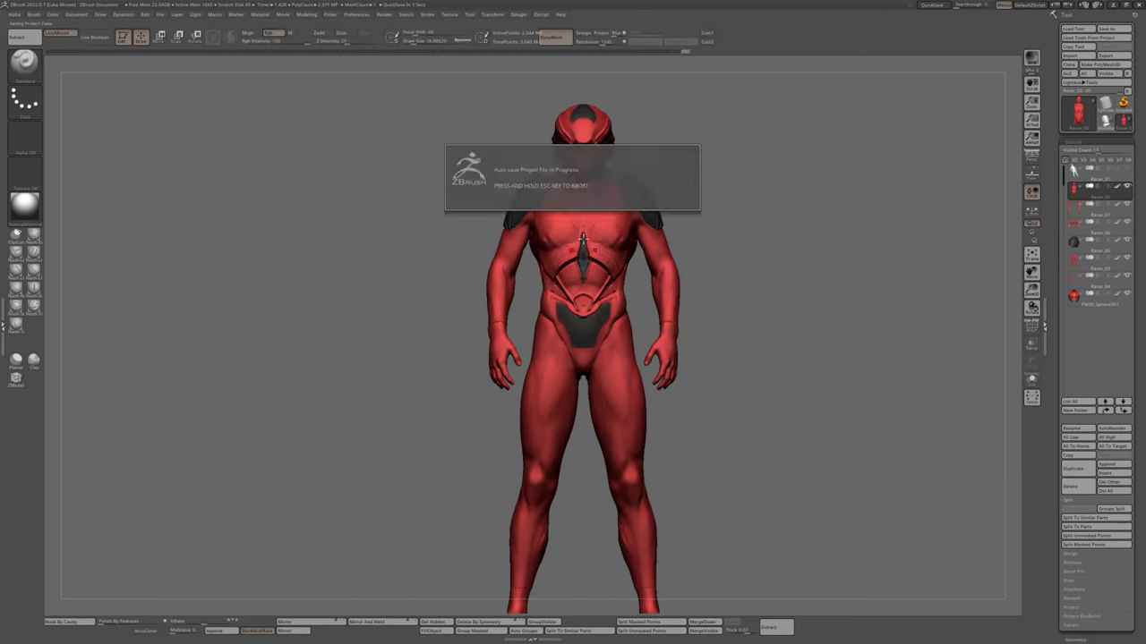
mouse_move(582, 324)
right_down()
mouse_move(671, 206)
mouse_move(627, 233)
mouse_move(644, 223)
mouse_move(576, 217)
right_up()
key(s)
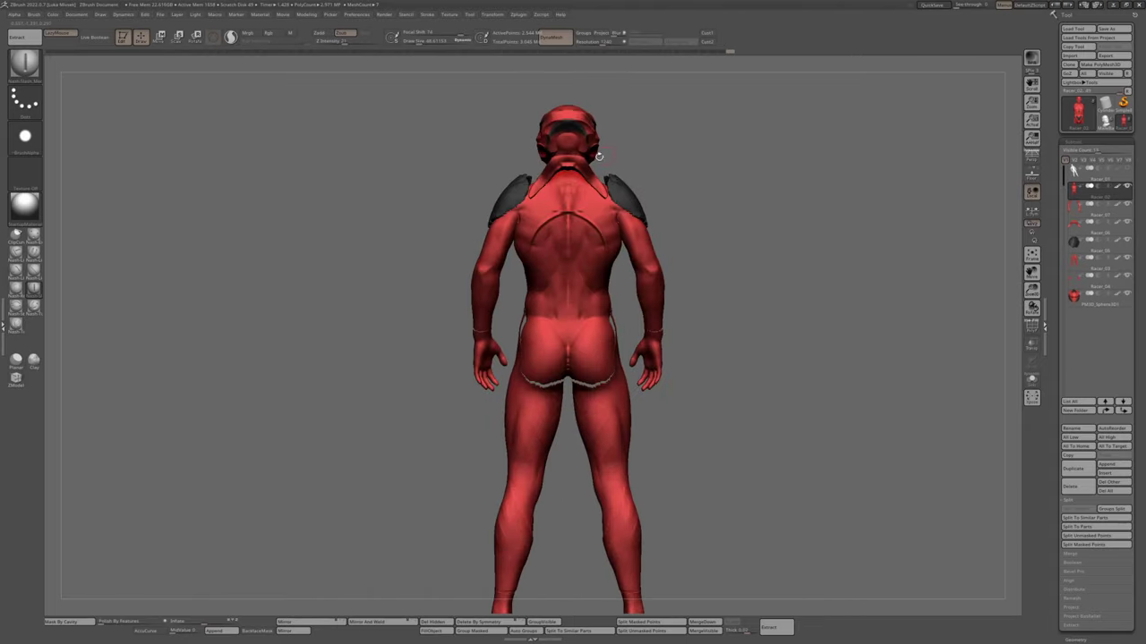
key(ctrl+z)
key(ctrl+z)
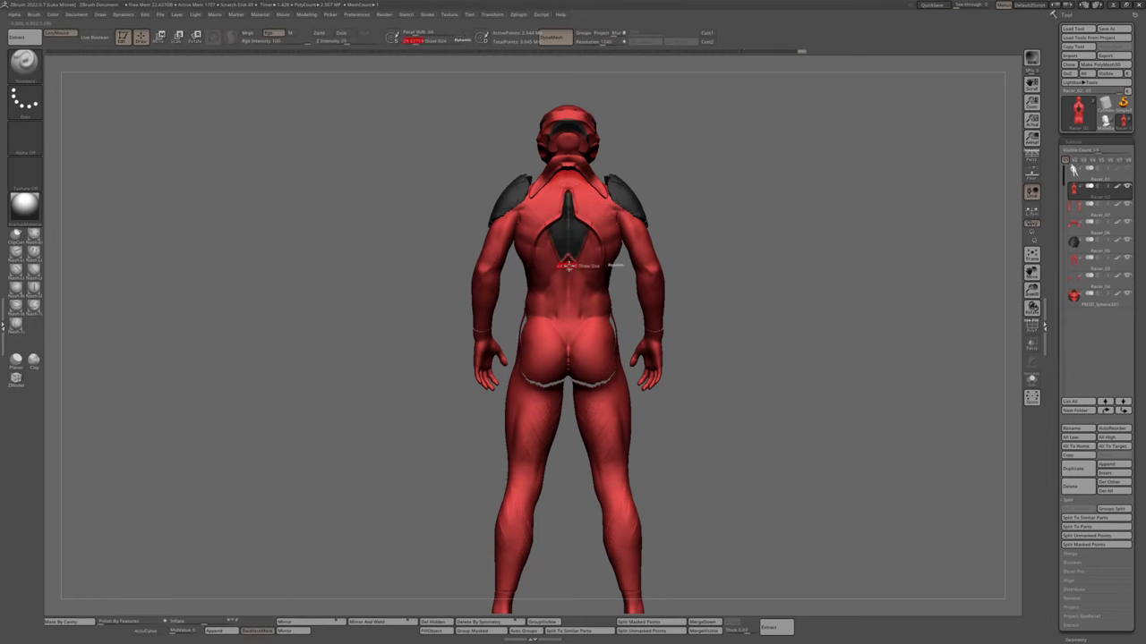
mouse_move(568, 265)
right_down()
mouse_move(605, 262)
mouse_move(609, 286)
mouse_move(573, 255)
mouse_move(618, 286)
right_up()
Isolate the torso and extract its masked upper chest and shoulders as a new armour shell
ctrl+shift+click(617, 286)
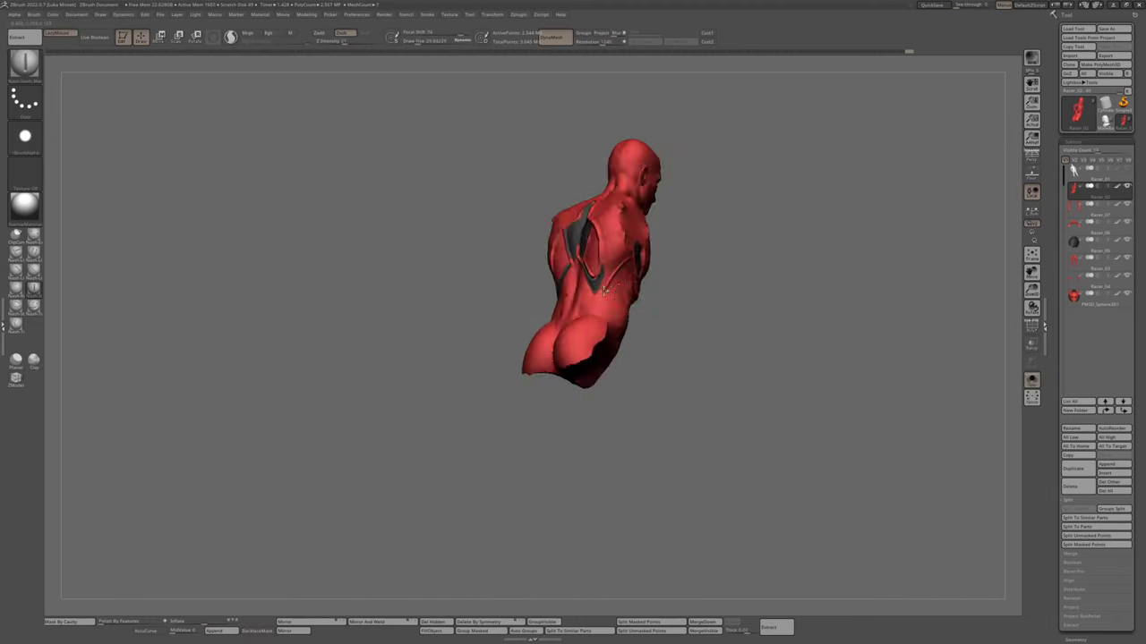
ctrl+shift+click(655, 257)
mouse_move(655, 257)
right_down()
mouse_move(775, 135)
mouse_move(742, 161)
right_up()
ctrl+shift+click(607, 210)
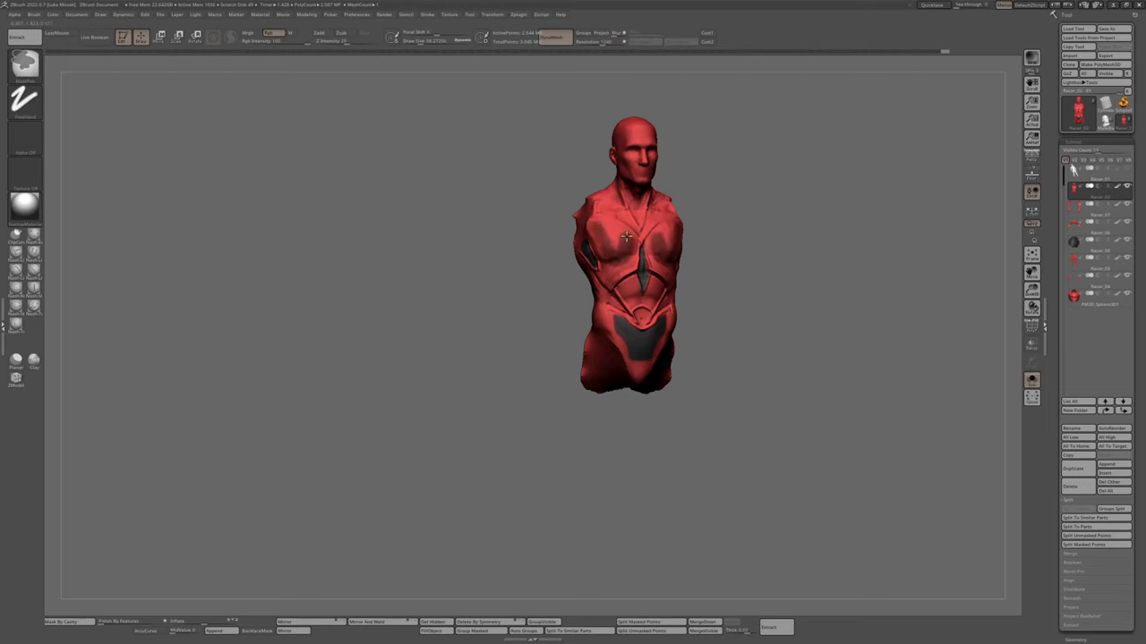
right_drag(626, 236, 683, 258)
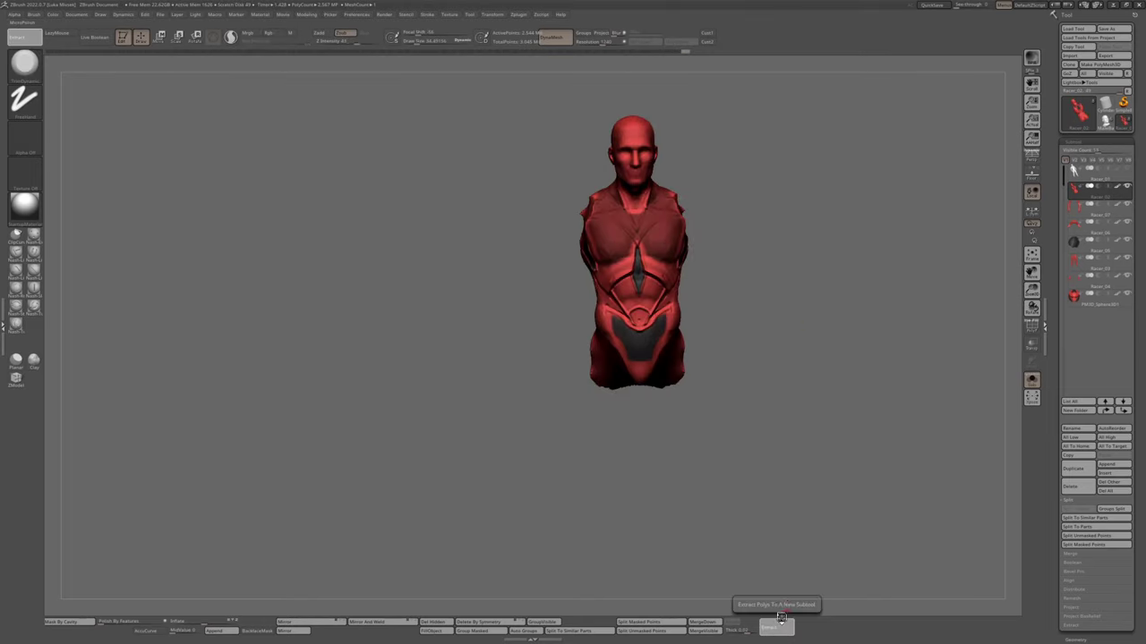
click(779, 624)
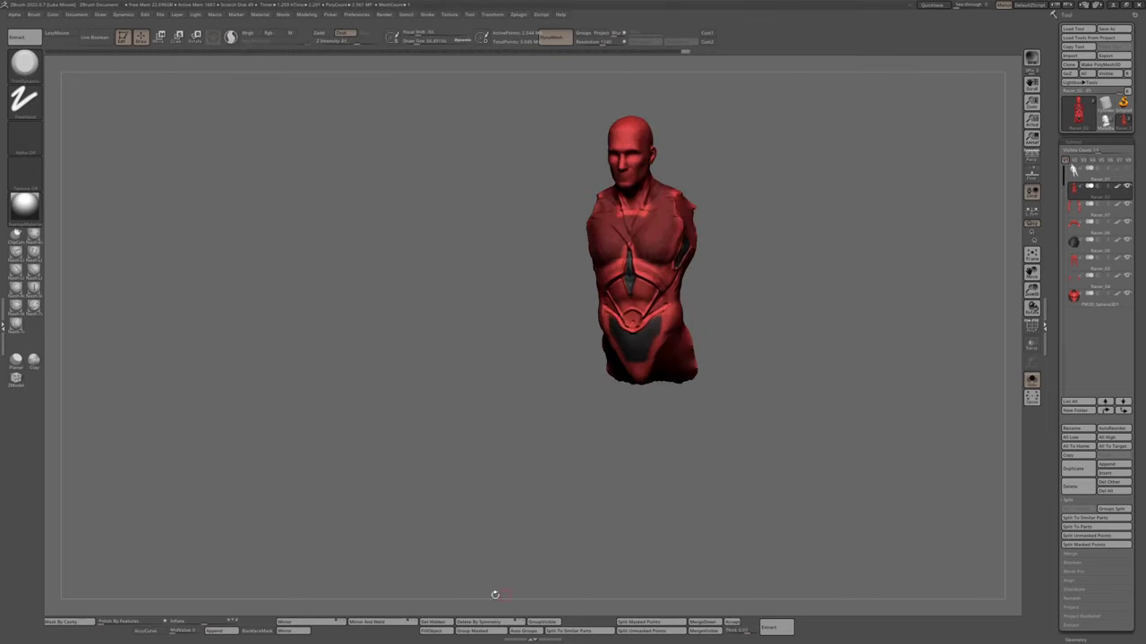
Shape the extracted shoulder shell and inspect its opening from several angles
right_click(726, 227)
right_drag(724, 248, 606, 307)
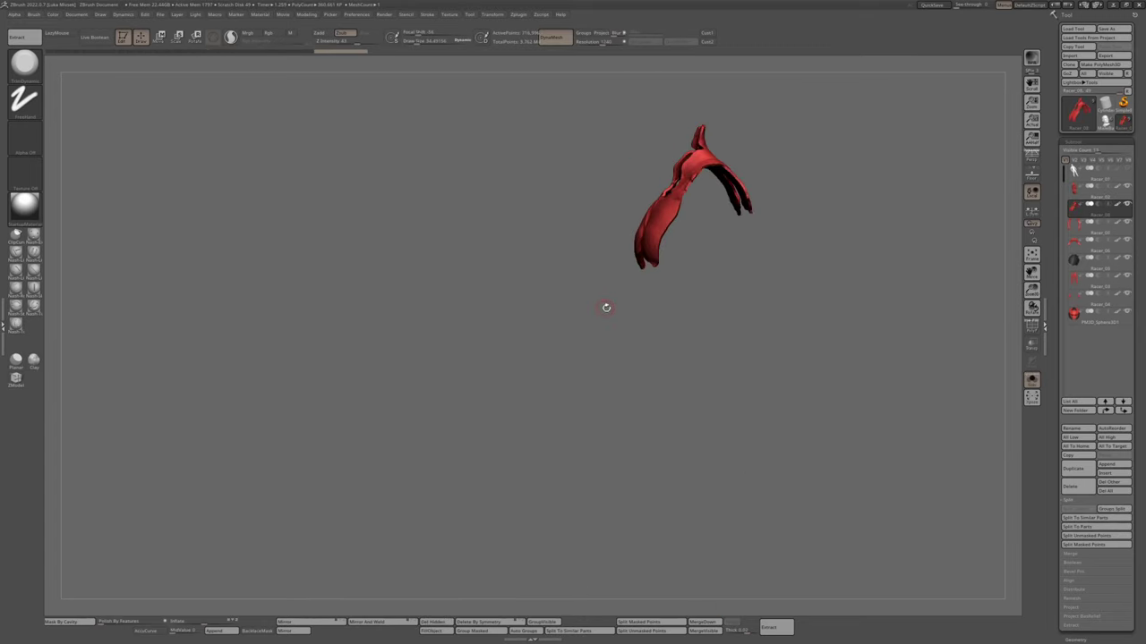
right_drag(713, 323, 710, 246)
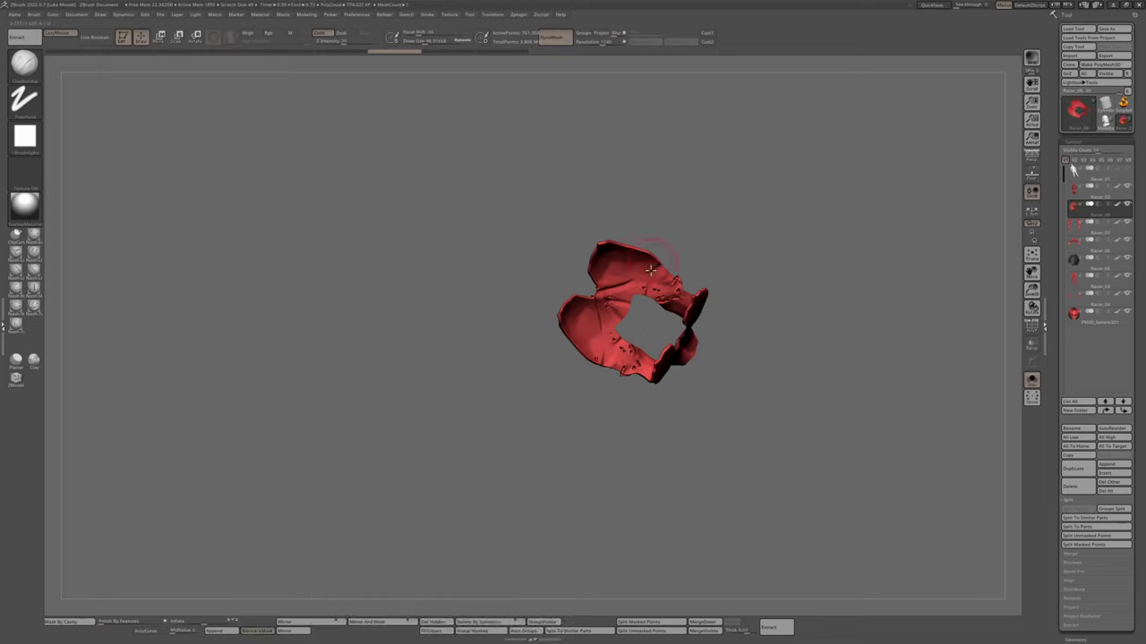
right_drag(698, 340, 749, 263)
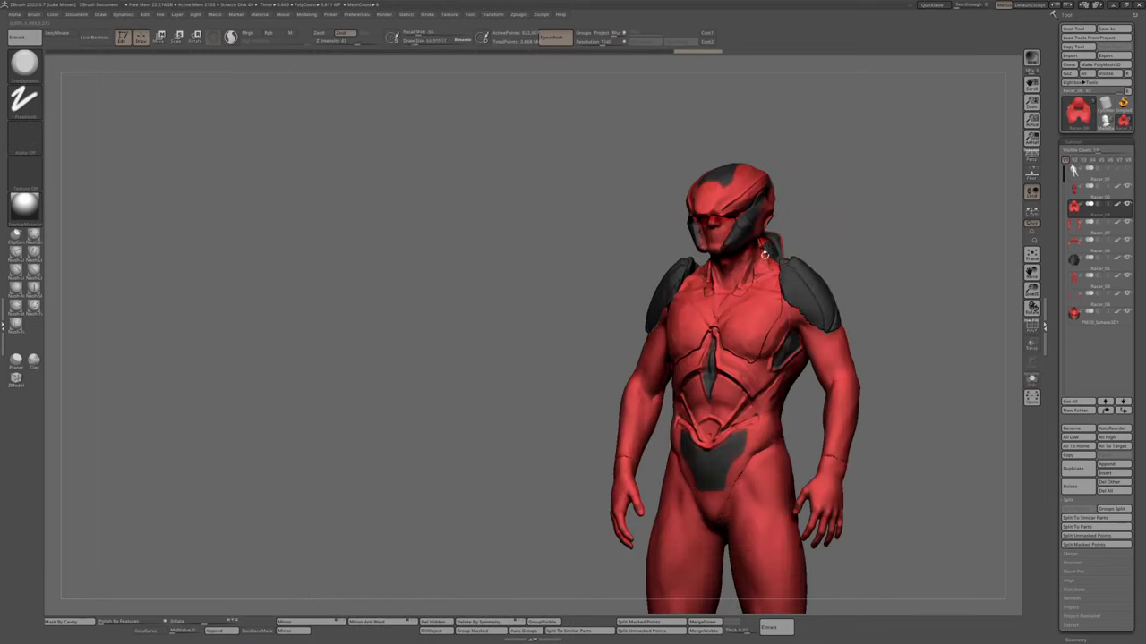
mouse_move(627, 269)
right_down()
mouse_move(522, 271)
mouse_move(590, 286)
mouse_move(528, 304)
mouse_move(581, 322)
mouse_move(537, 352)
mouse_move(552, 324)
mouse_move(523, 286)
mouse_move(507, 219)
mouse_move(596, 171)
mouse_move(555, 197)
mouse_move(570, 213)
mouse_move(596, 165)
mouse_move(599, 140)
mouse_move(588, 141)
mouse_move(620, 128)
mouse_move(617, 218)
mouse_move(621, 166)
mouse_move(638, 331)
mouse_move(672, 466)
right_up()
Switch between the helmet, shoulder armour and body pieces, then orbit around to the back
alt+click(506, 213)
key(s)
alt+click(605, 148)
alt+click(618, 202)
alt+click(633, 233)
right_drag(706, 396, 694, 166)
mouse_move(683, 170)
mouse_down()
mouse_move(781, 182)
mouse_move(667, 235)
mouse_move(686, 241)
mouse_up()
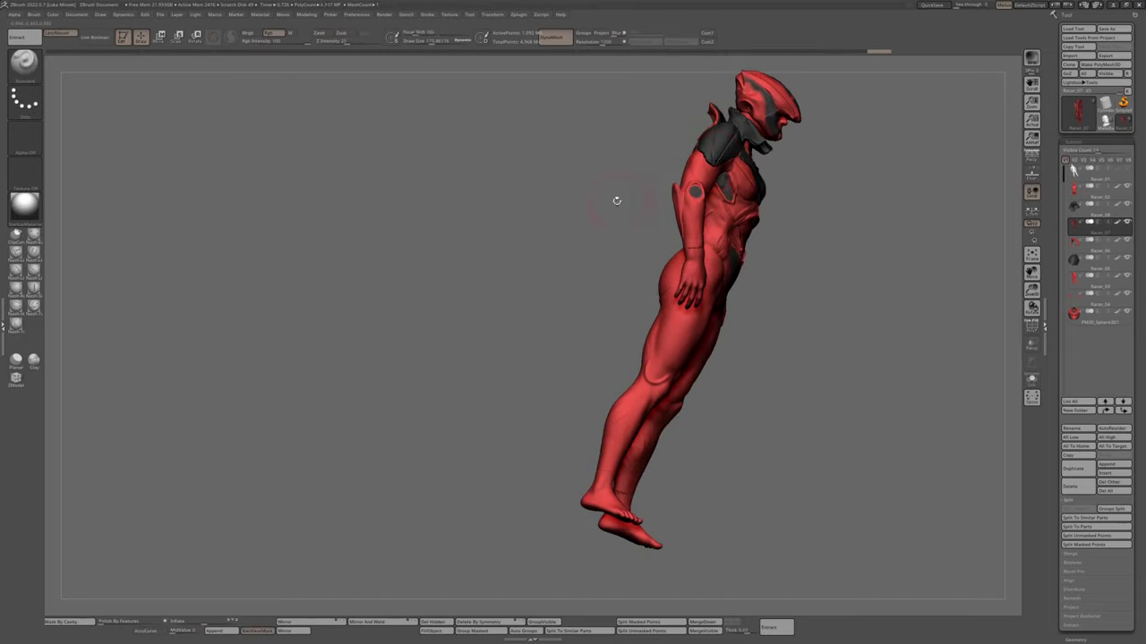
Frame the figure, select the dark shoulder-collar armour and turn on Solo for it
drag(616, 201, 694, 262)
drag(622, 242, 623, 431)
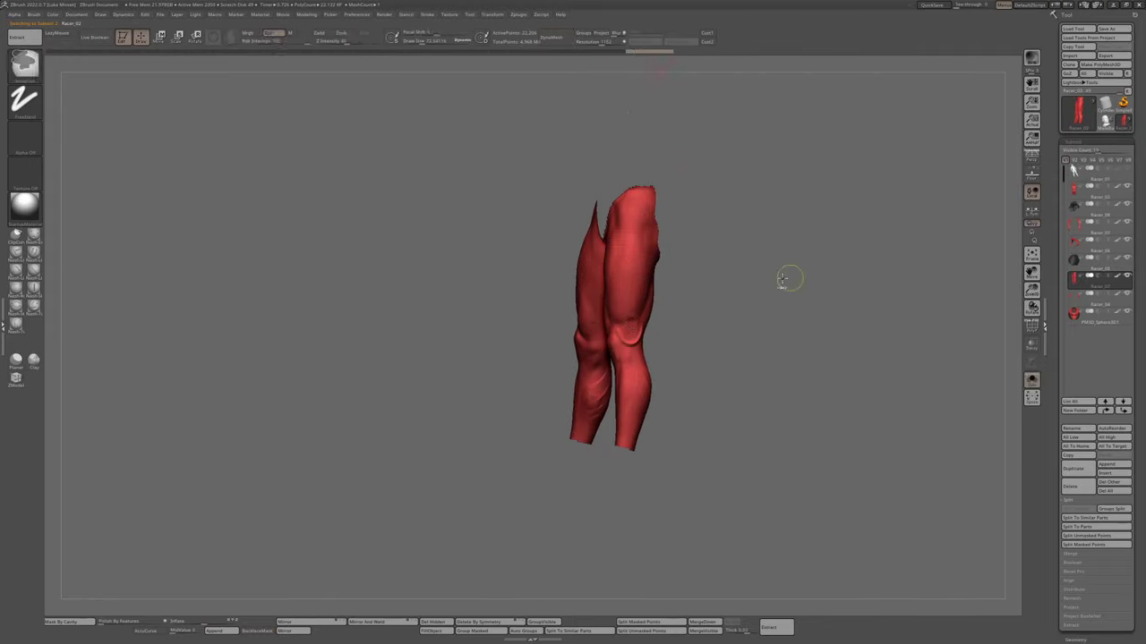
mouse_move(634, 328)
mouse_down()
mouse_move(683, 333)
mouse_move(595, 370)
mouse_move(653, 376)
mouse_up()
key(f)
alt+click(595, 298)
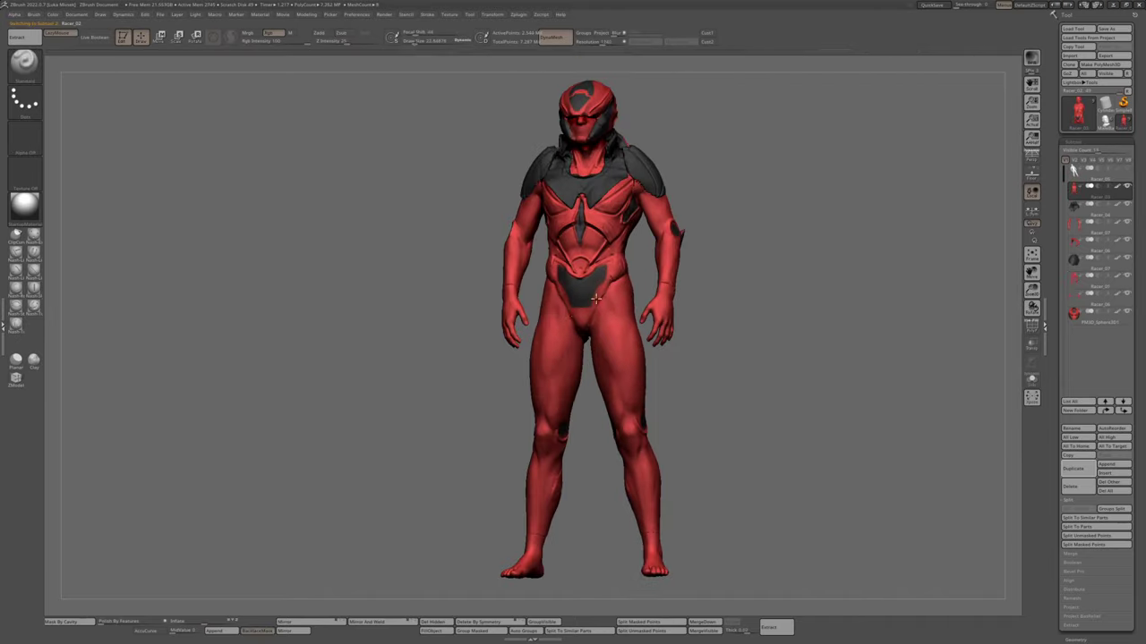
mouse_move(595, 298)
mouse_down()
mouse_move(713, 189)
mouse_move(757, 185)
mouse_move(682, 164)
mouse_move(599, 183)
mouse_move(727, 179)
mouse_move(713, 164)
mouse_move(730, 175)
mouse_move(642, 170)
mouse_up()
alt+click(599, 184)
ctrl+shift+click(642, 170)
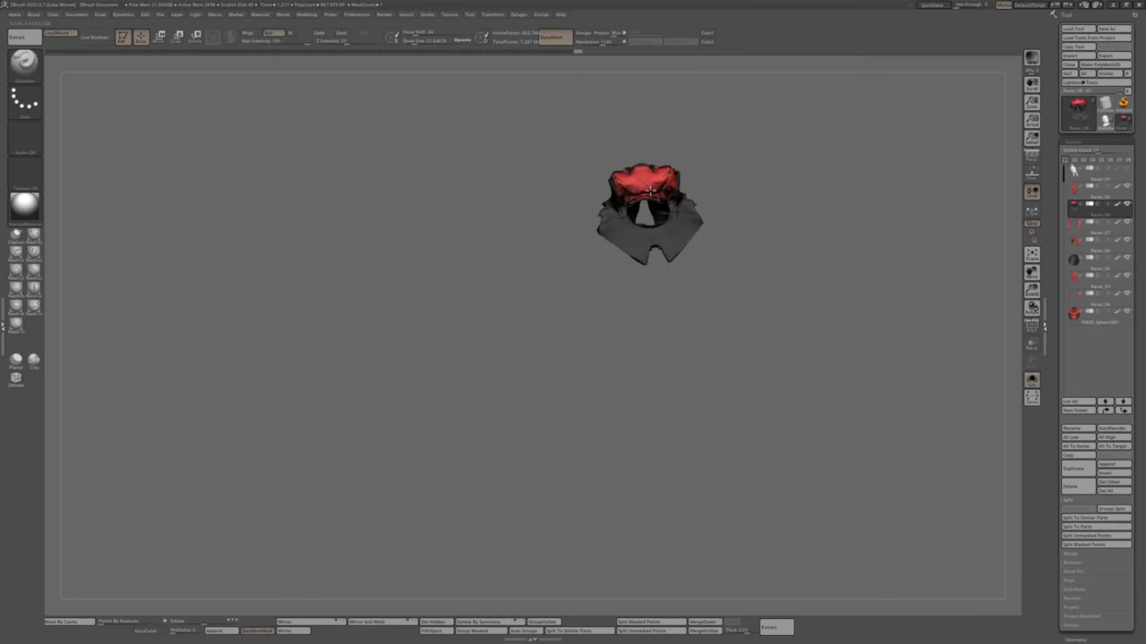
Switch between armour pieces and orbit the torso to check the forearm plates' fit
alt+click(647, 157)
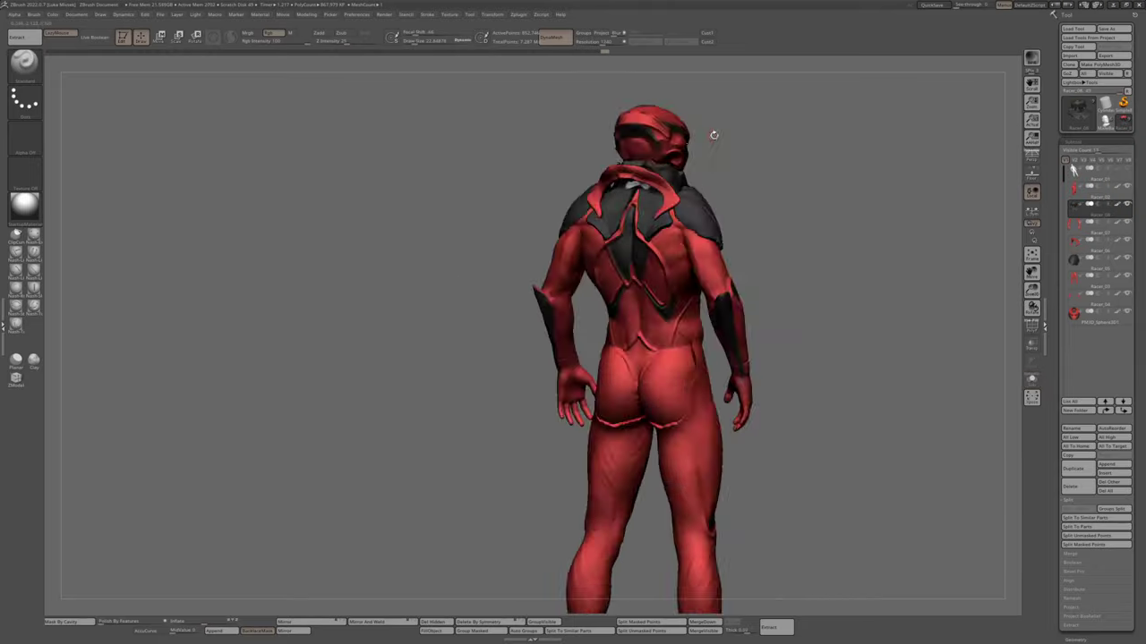
alt+click(671, 264)
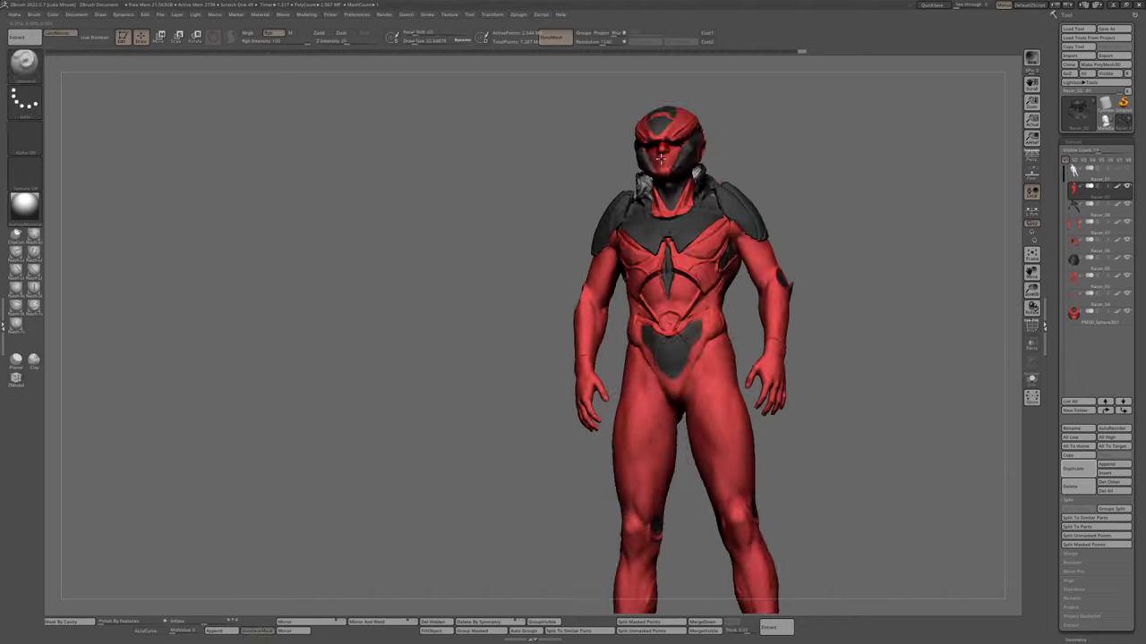
drag(689, 156, 715, 150)
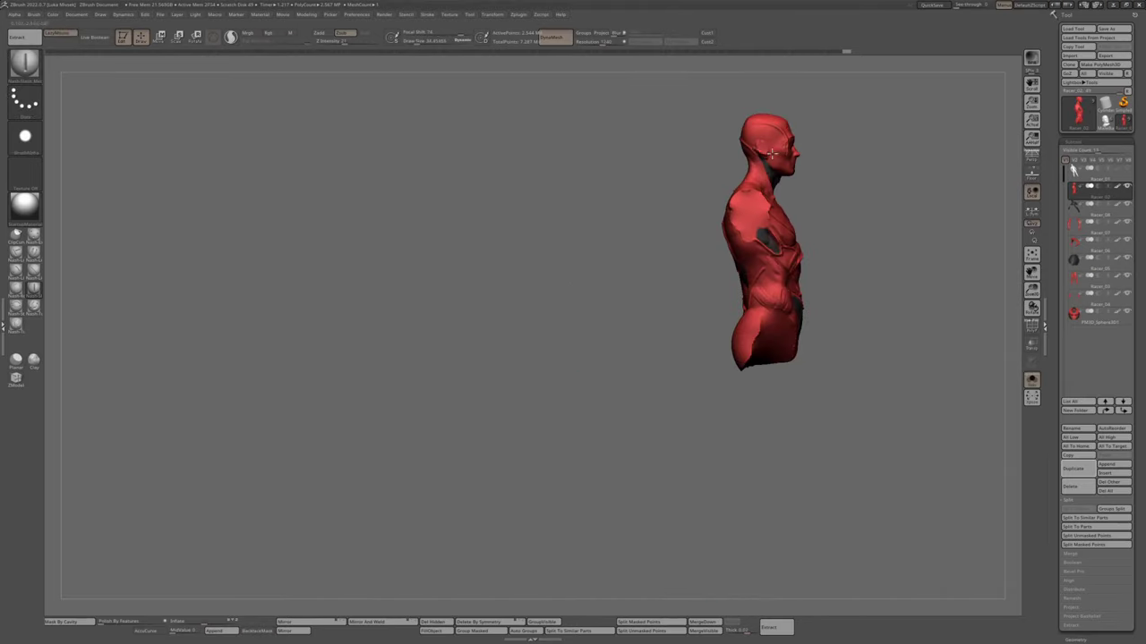
drag(787, 99, 770, 103)
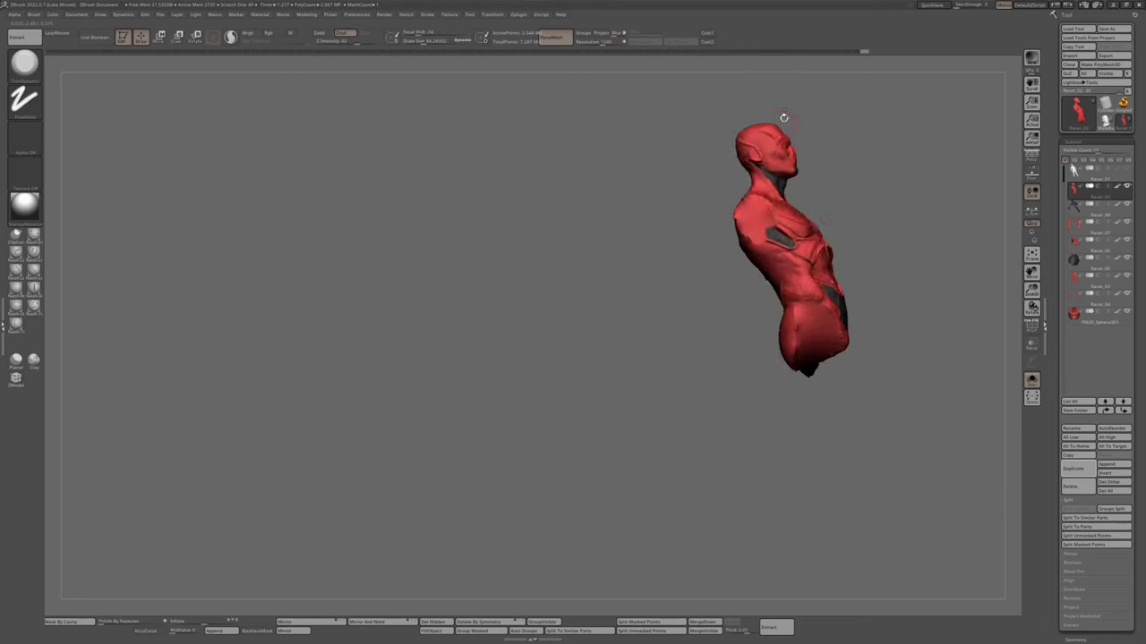
drag(783, 118, 772, 134)
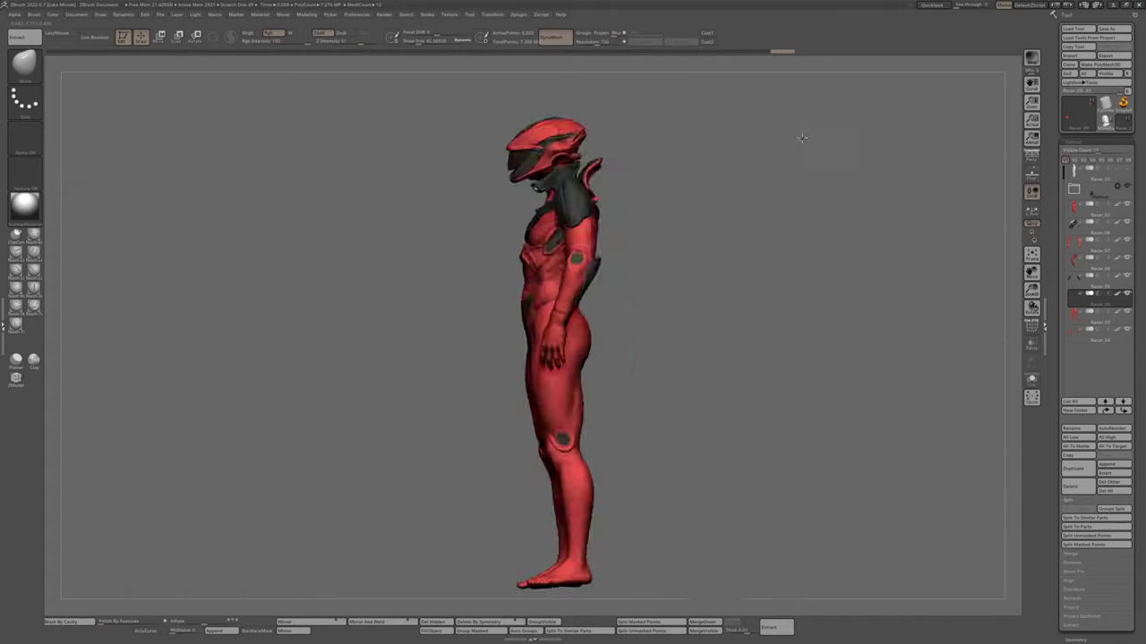
Select another armour piece from behind and bring up the modeling palette
drag(802, 137, 622, 195)
alt+click(621, 196)
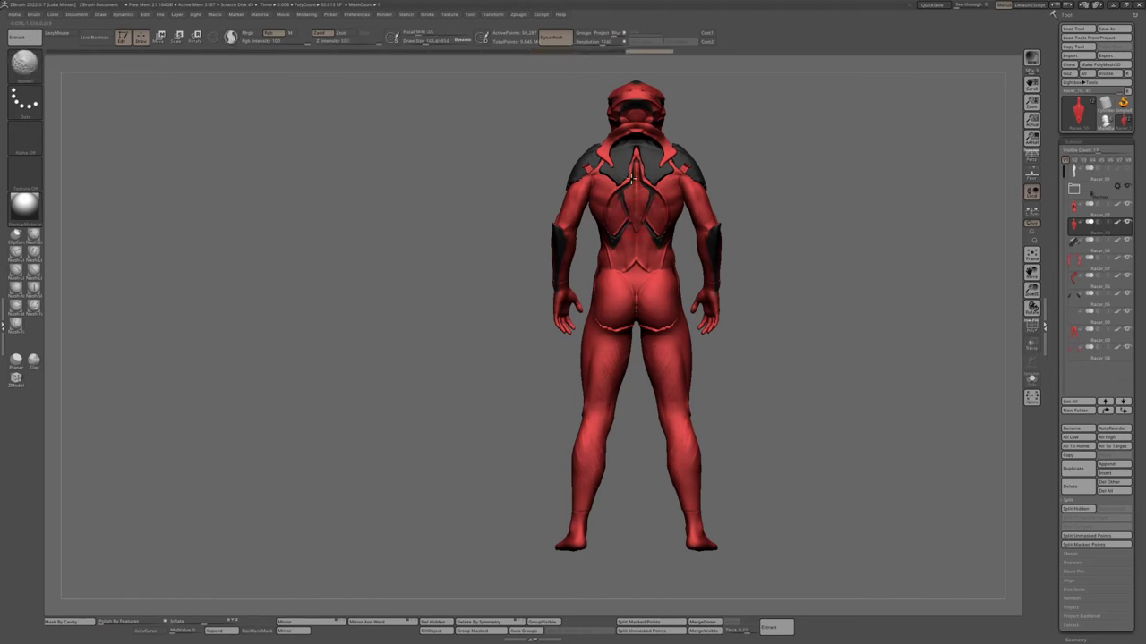
drag(632, 179, 567, 320)
key(space)
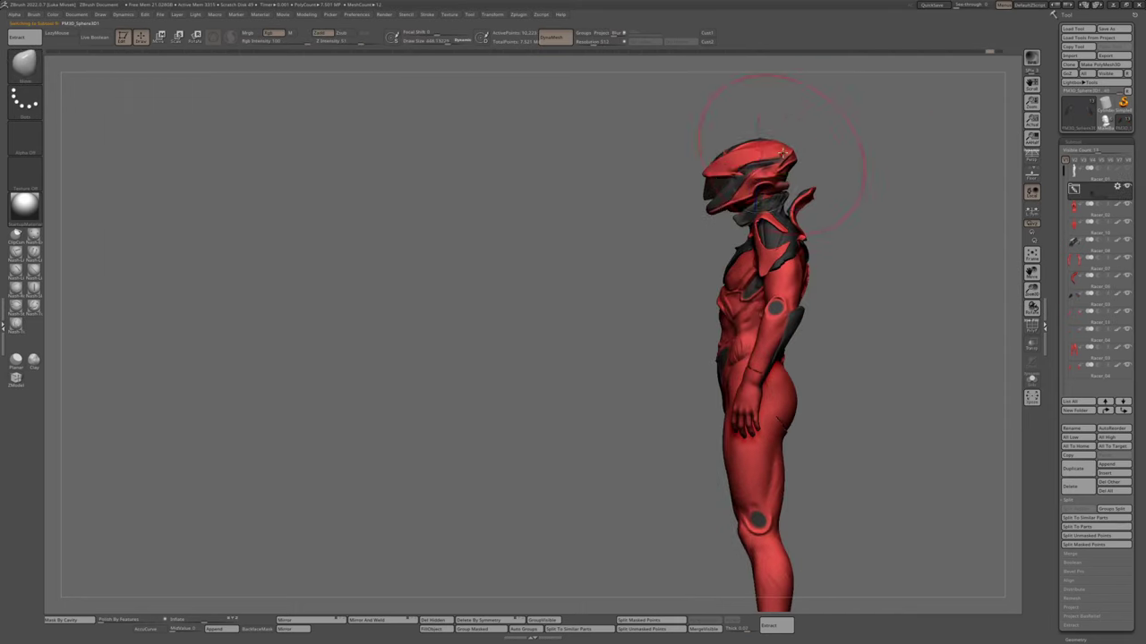
Turn on the Move gizmo restricted to the helmet piece
key(w)
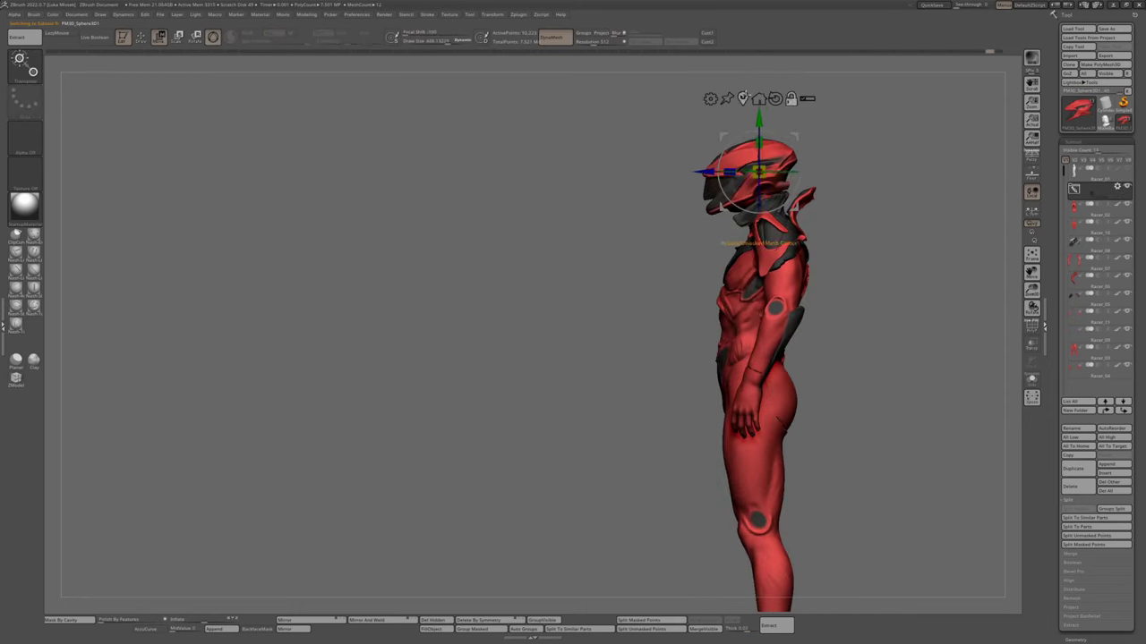
click(1086, 211)
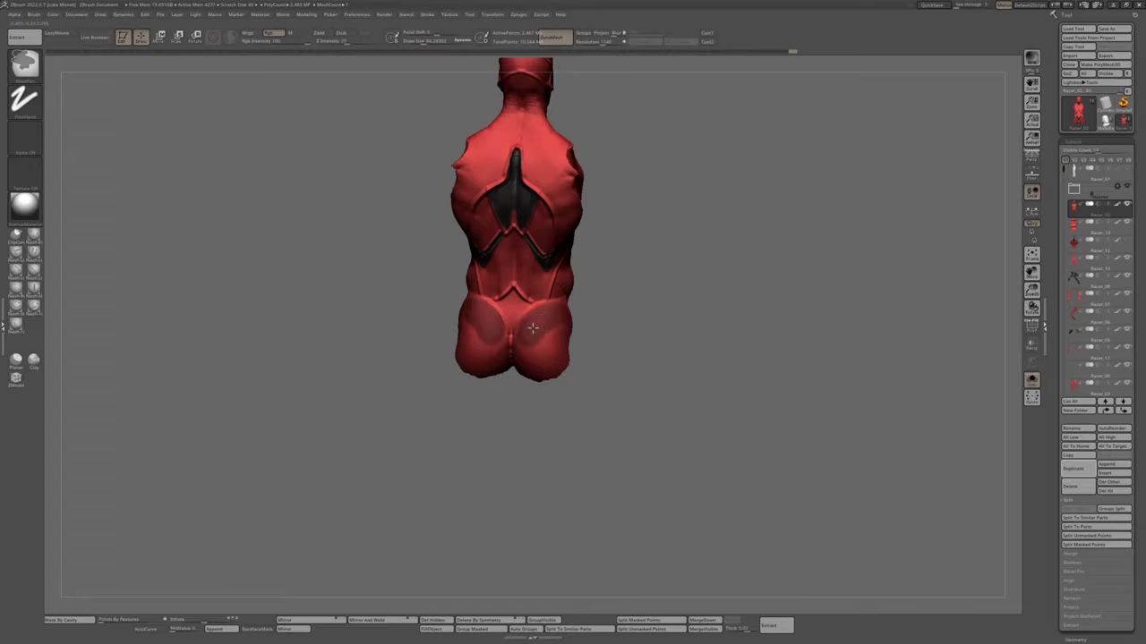
Box-select part of the waist piece, then check the dark lower-abdomen plate's fit from all sides
mouse_move(532, 328)
mouse_down()
mouse_move(481, 455)
mouse_move(575, 270)
mouse_move(555, 295)
mouse_up()
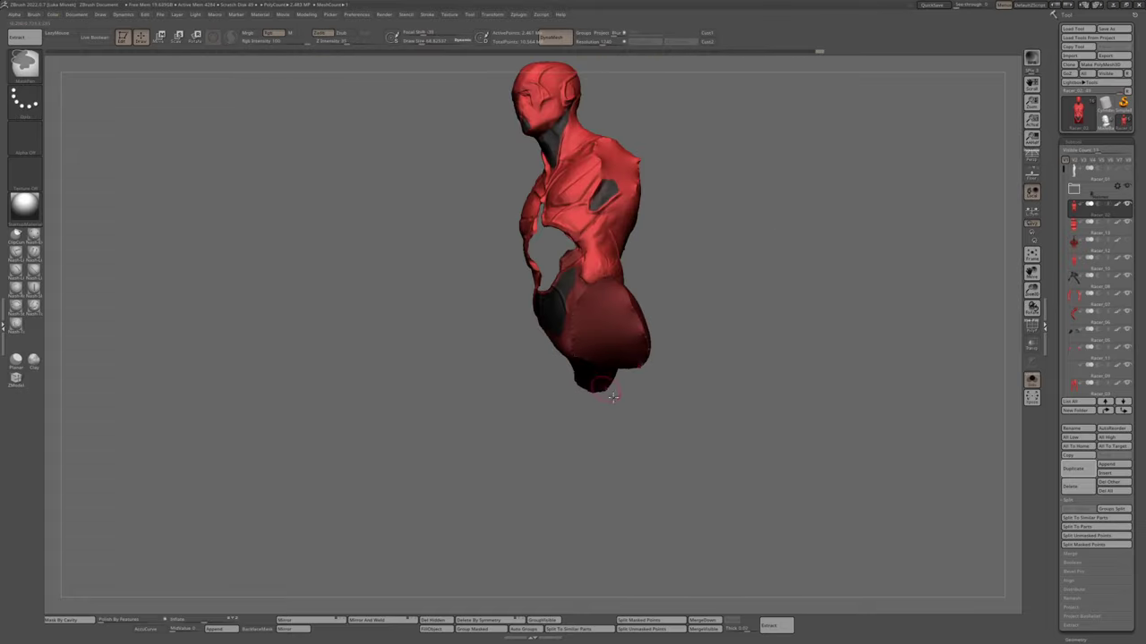
mouse_move(626, 286)
mouse_down()
mouse_move(647, 277)
mouse_move(591, 329)
mouse_up()
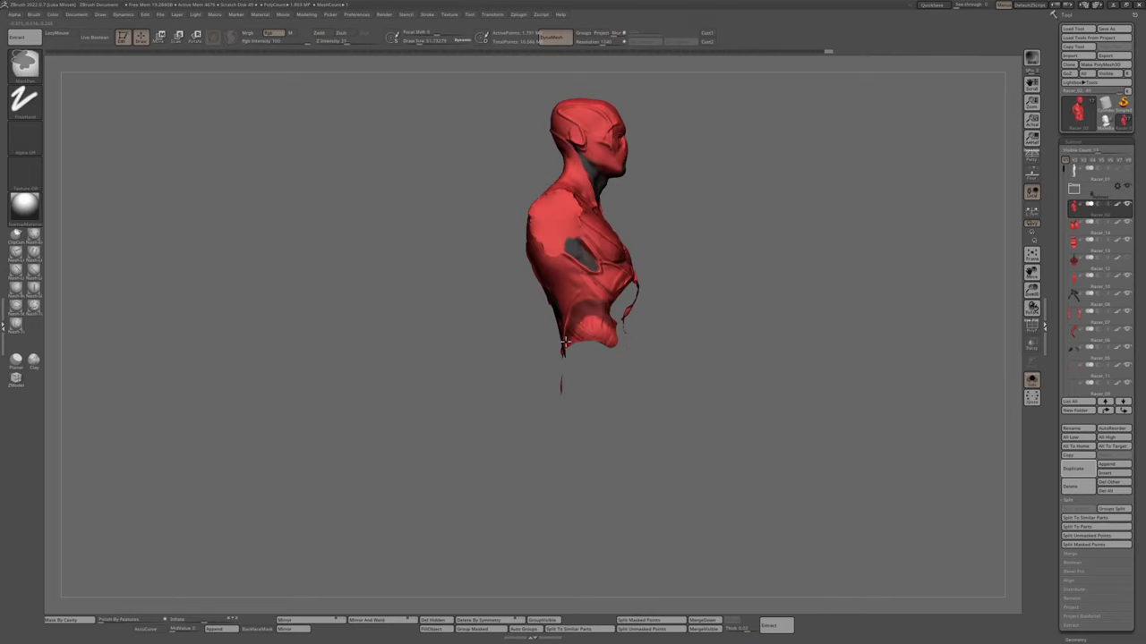
mouse_move(537, 340)
mouse_down()
mouse_move(569, 411)
mouse_move(582, 302)
mouse_move(601, 327)
mouse_move(550, 340)
mouse_move(546, 300)
mouse_move(537, 318)
mouse_move(582, 304)
mouse_move(546, 313)
mouse_up()
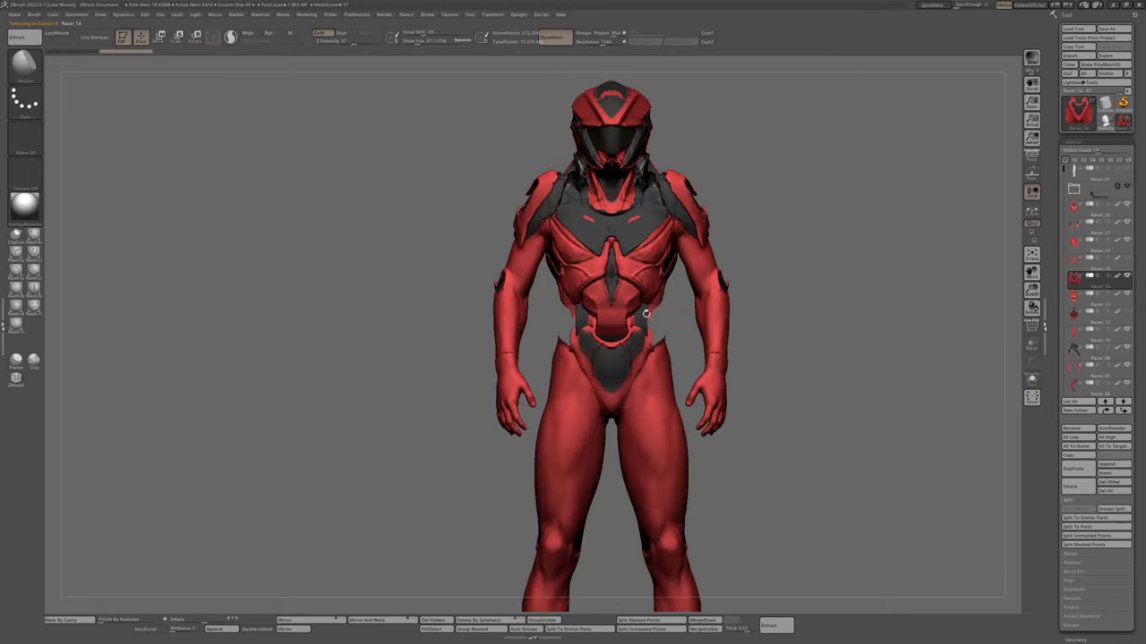
drag(681, 322, 734, 324)
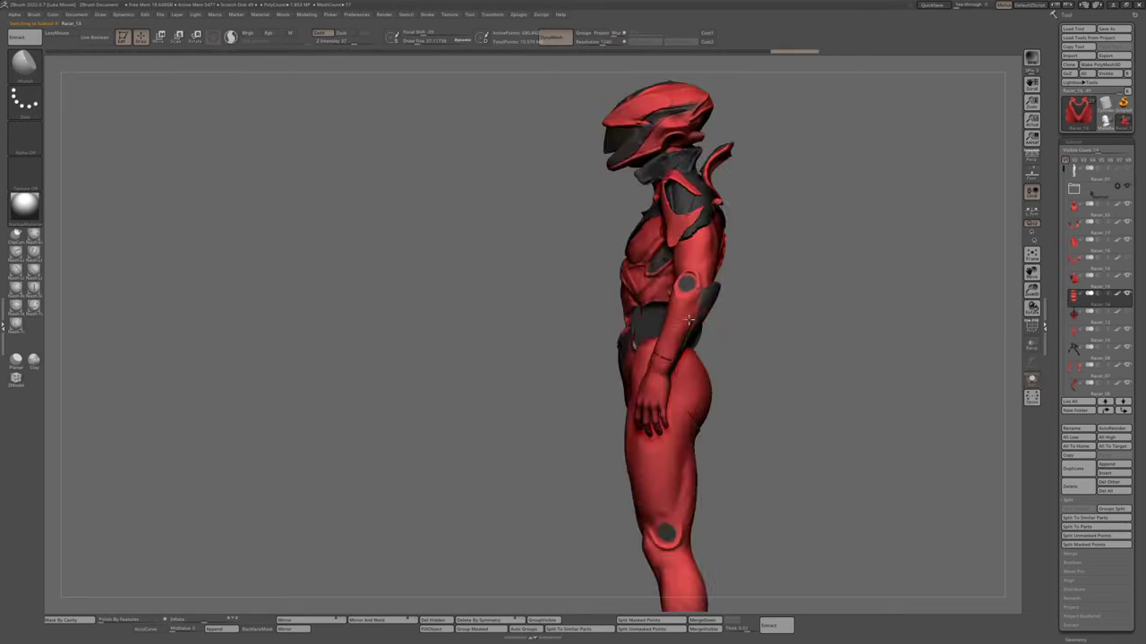
ctrl+shift+drag(610, 195, 746, 279)
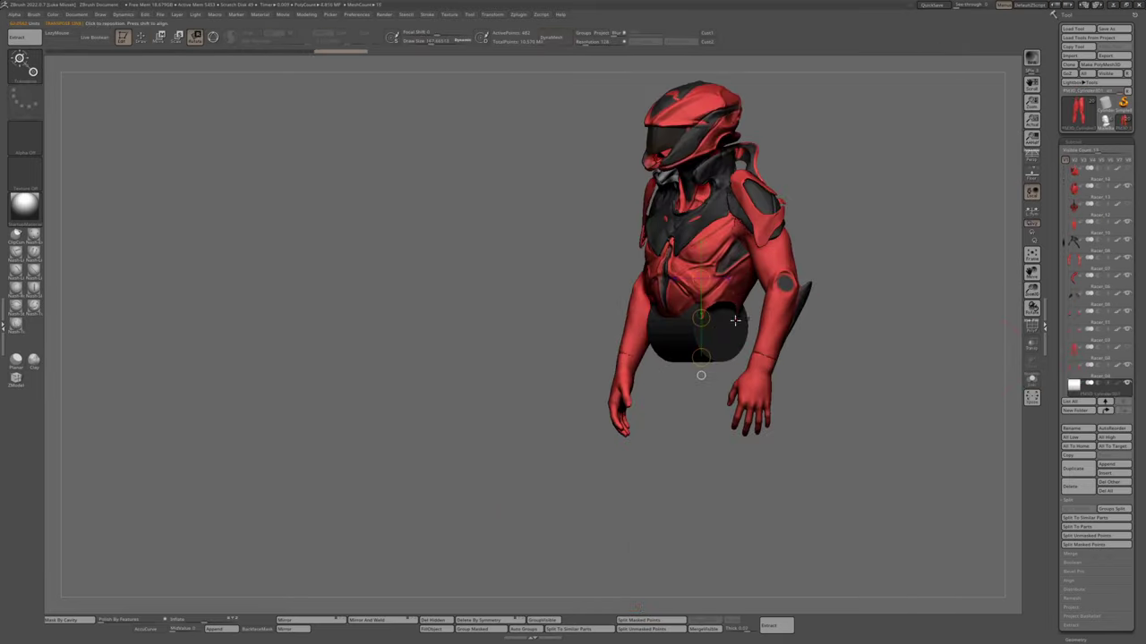
mouse_move(665, 326)
mouse_down()
mouse_move(635, 326)
mouse_move(689, 326)
mouse_move(636, 326)
mouse_move(648, 324)
mouse_up()
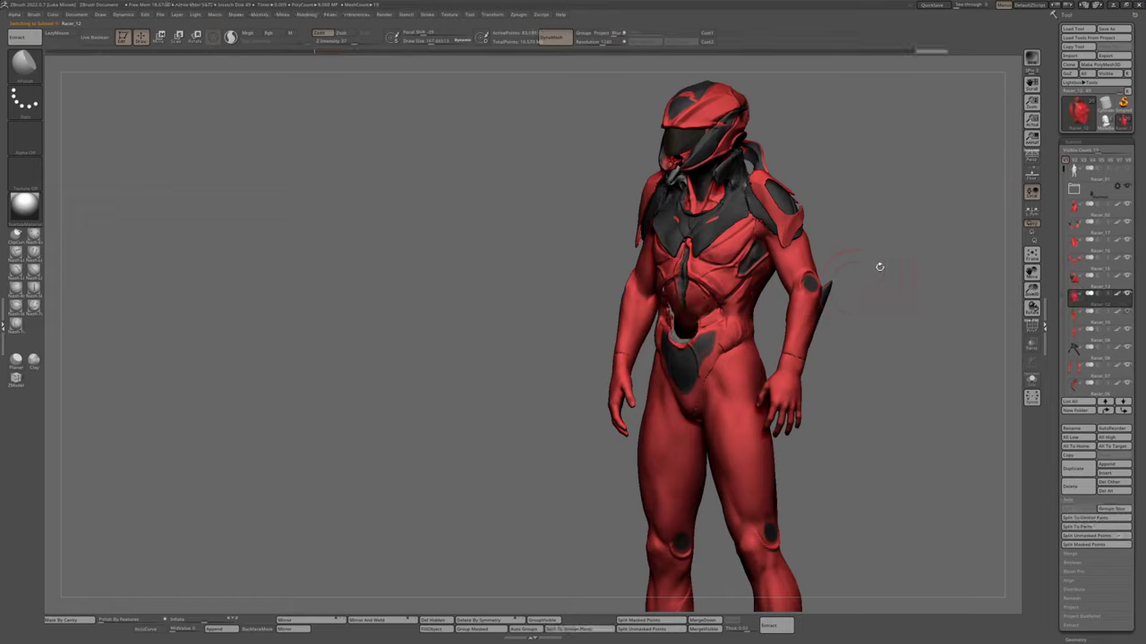
From the back view, pick a new brush and lasso a region beside the lower-back torso piece
drag(879, 266, 662, 273)
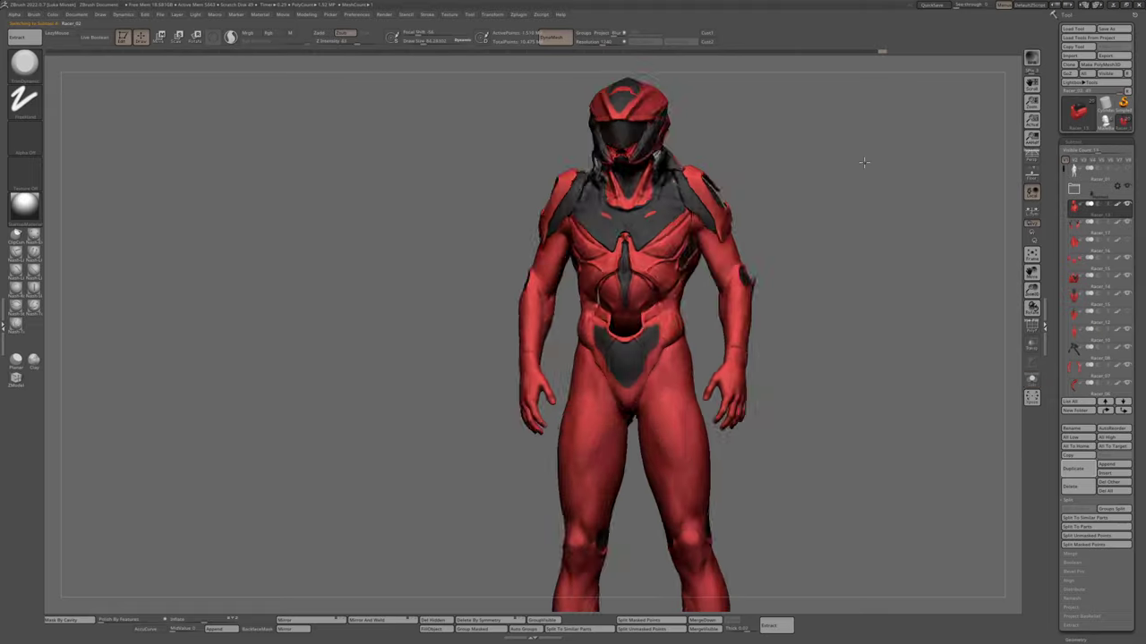
drag(877, 287, 938, 292)
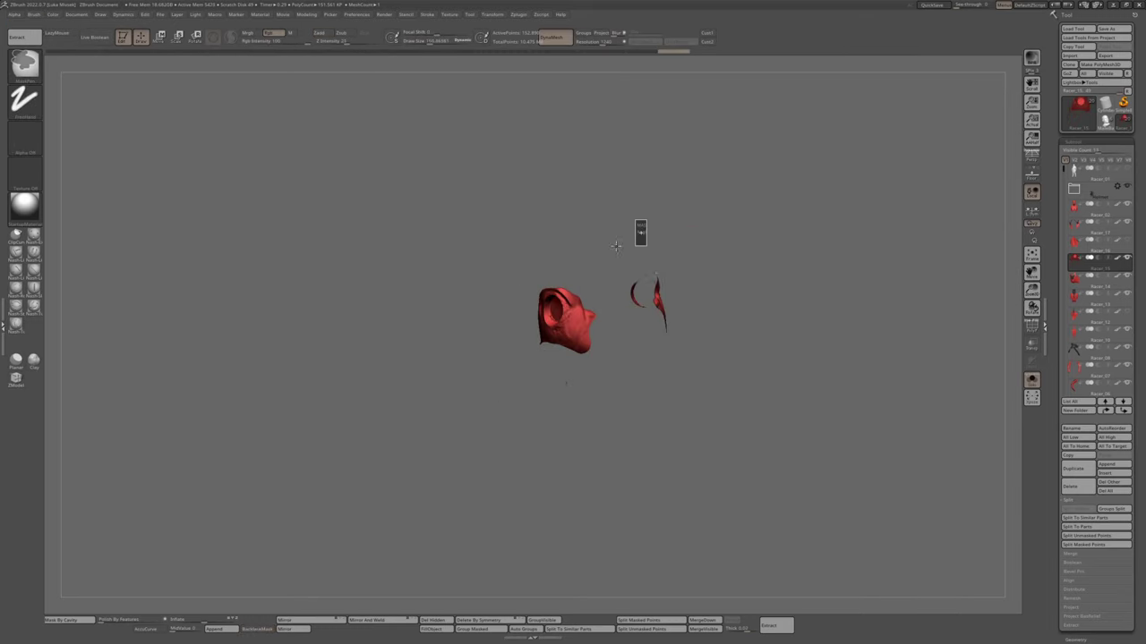
key(space)
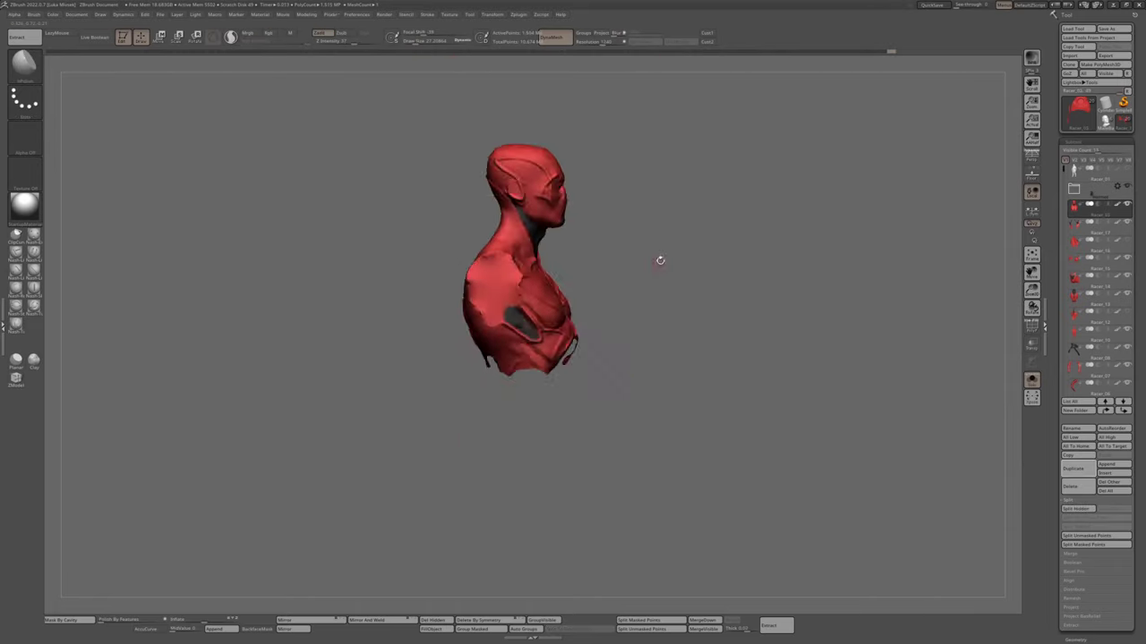
drag(659, 256, 499, 291)
drag(512, 210, 481, 283)
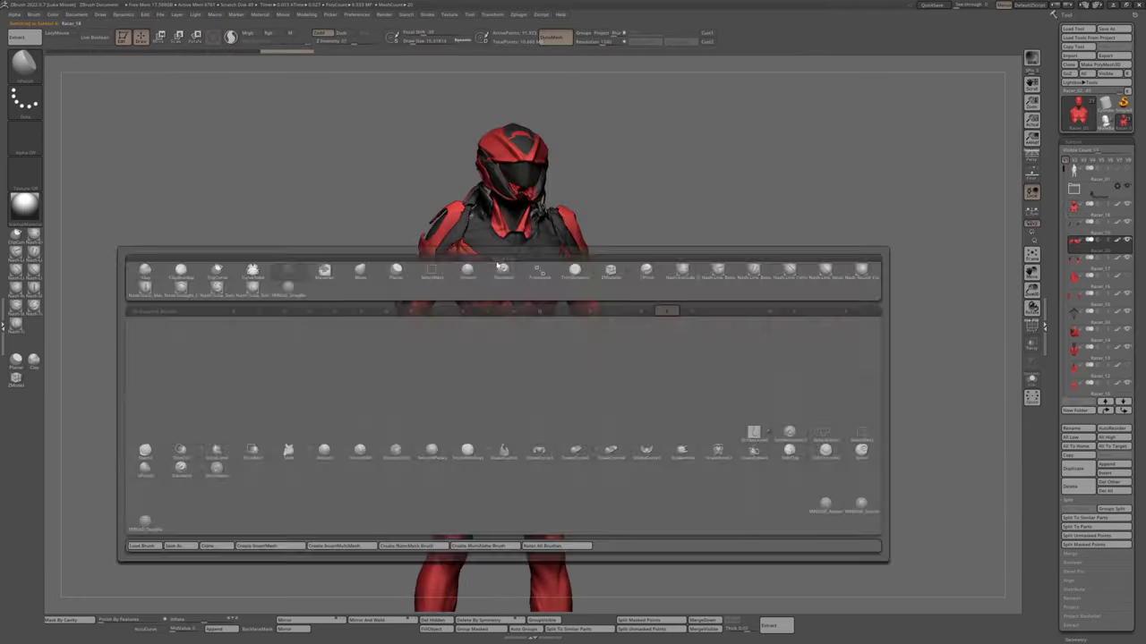
Switch to the Standard brush and turn the helmet side-on for sculpting
click(501, 268)
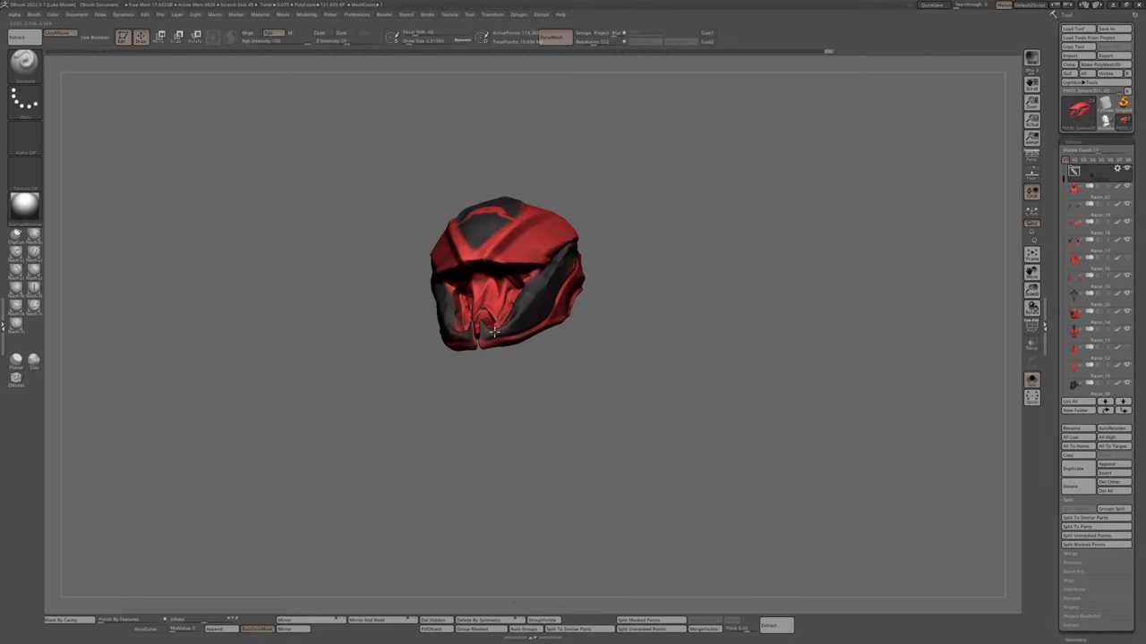
right_drag(586, 294, 614, 237)
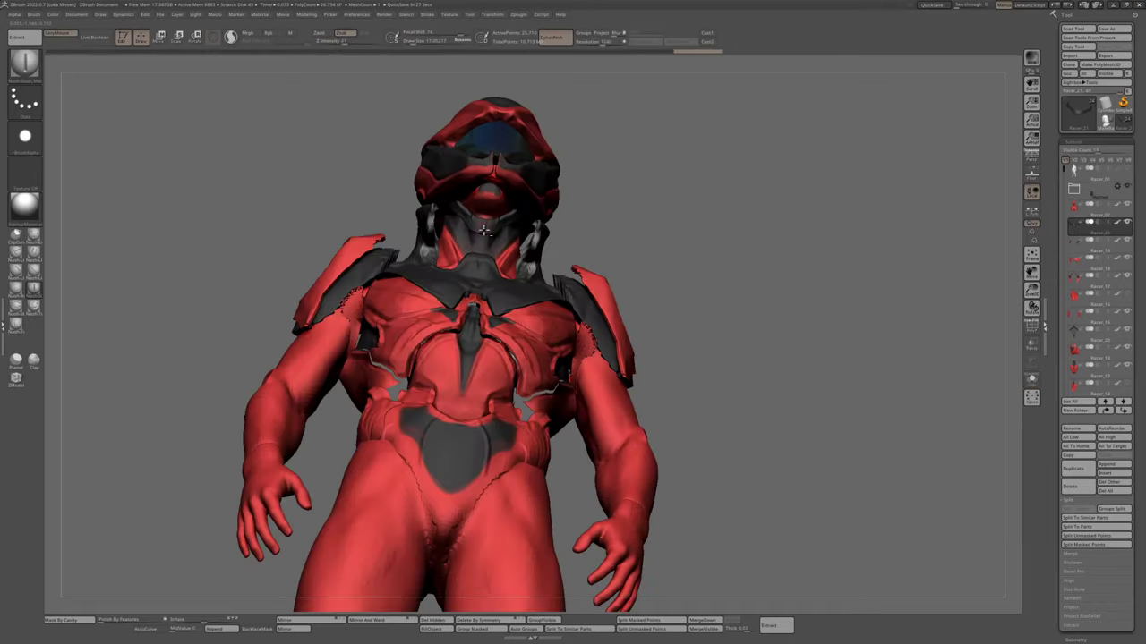
Select a new sculpting brush from the brush palette
mouse_move(483, 230)
right_down()
mouse_move(466, 206)
mouse_move(446, 219)
mouse_move(456, 215)
right_up()
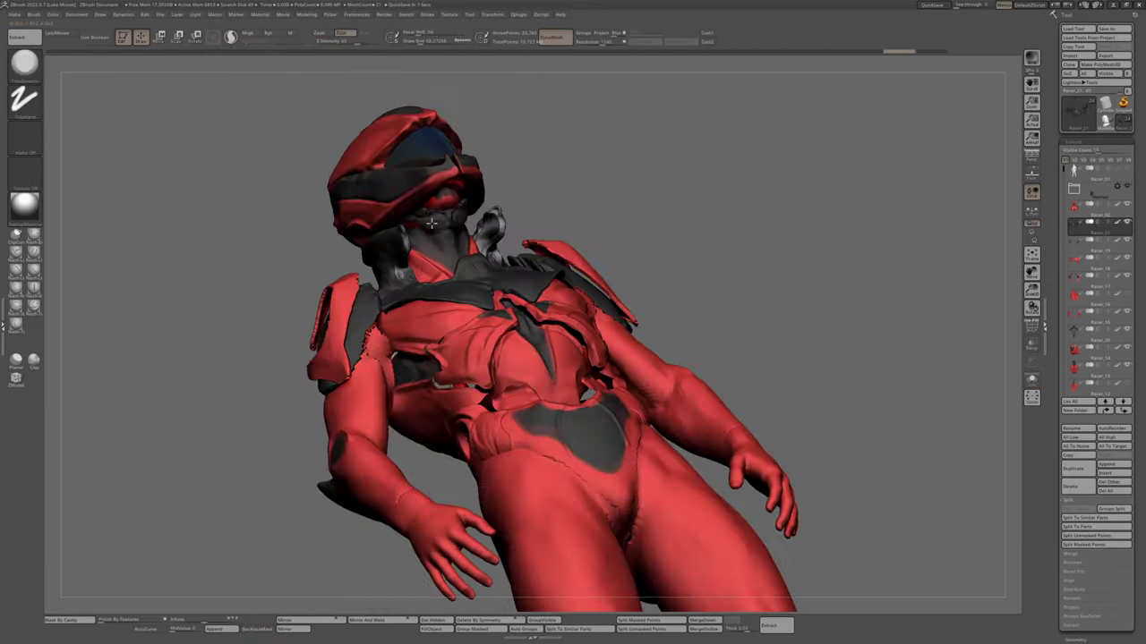
mouse_move(465, 215)
right_down()
mouse_move(477, 217)
mouse_move(457, 192)
right_up()
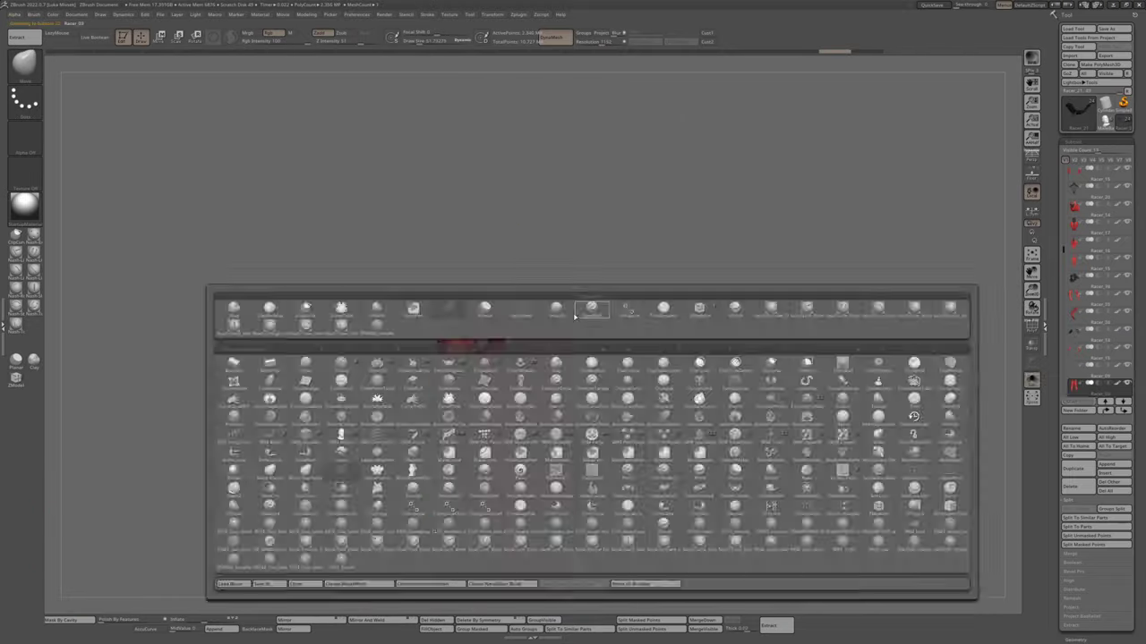
click(574, 315)
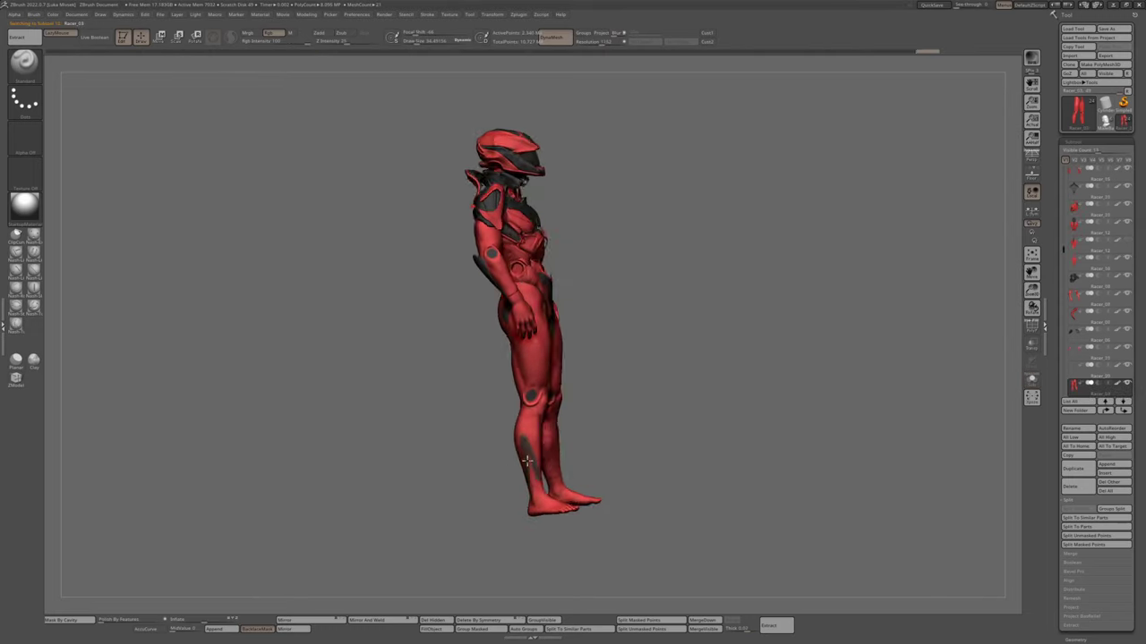
Spin the whole figure through three-quarter views, ending in side profile
right_drag(527, 461, 610, 432)
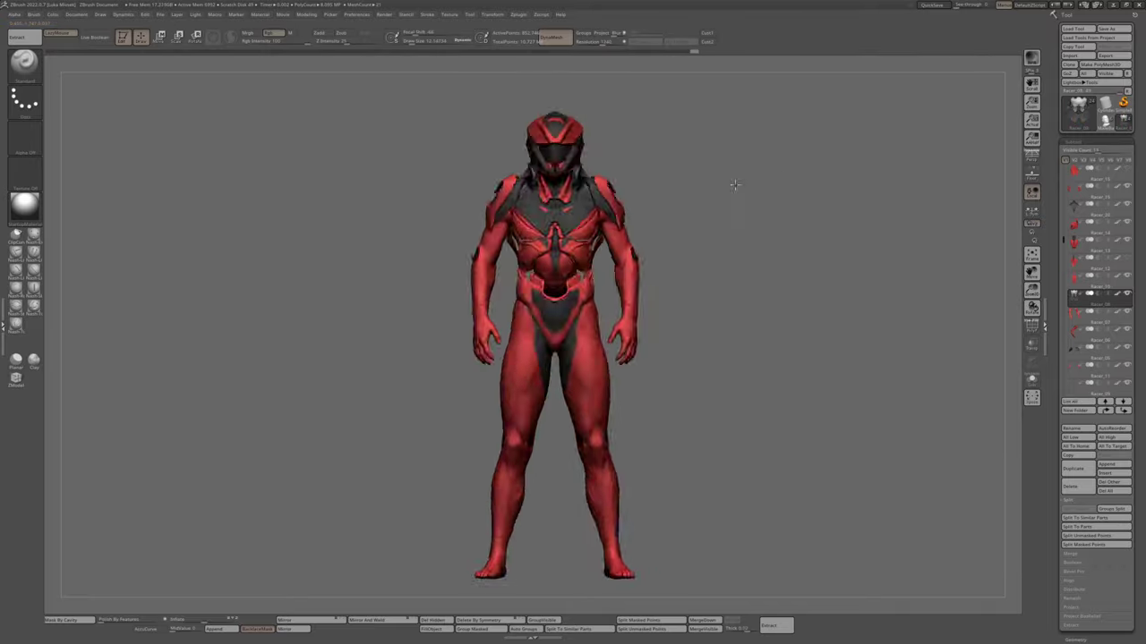
right_drag(734, 185, 793, 259)
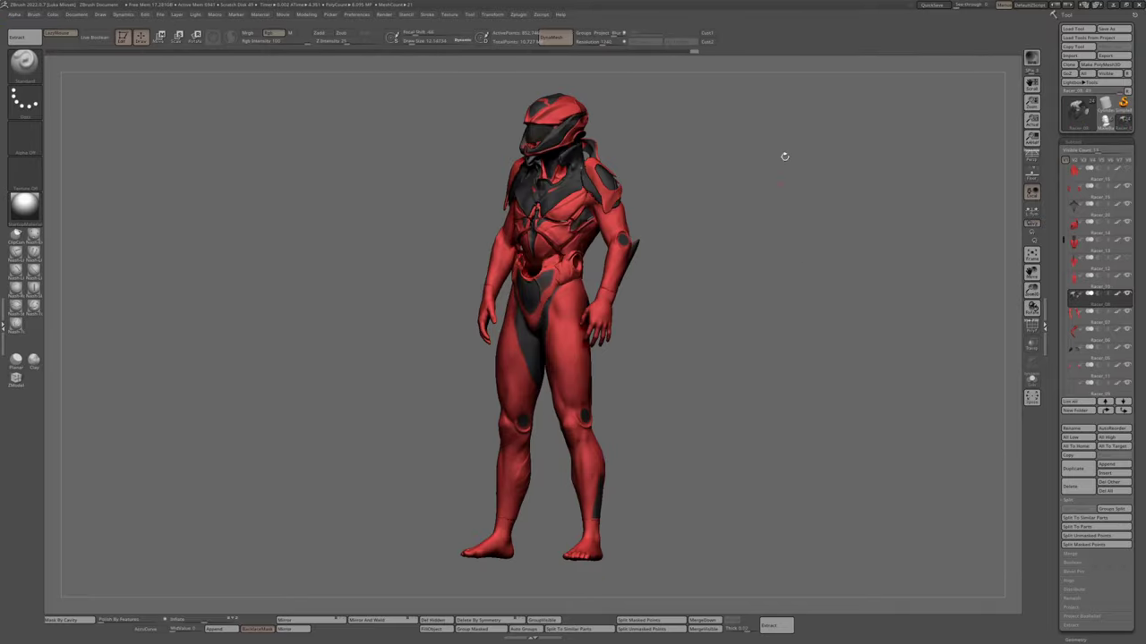
right_drag(784, 157, 653, 382)
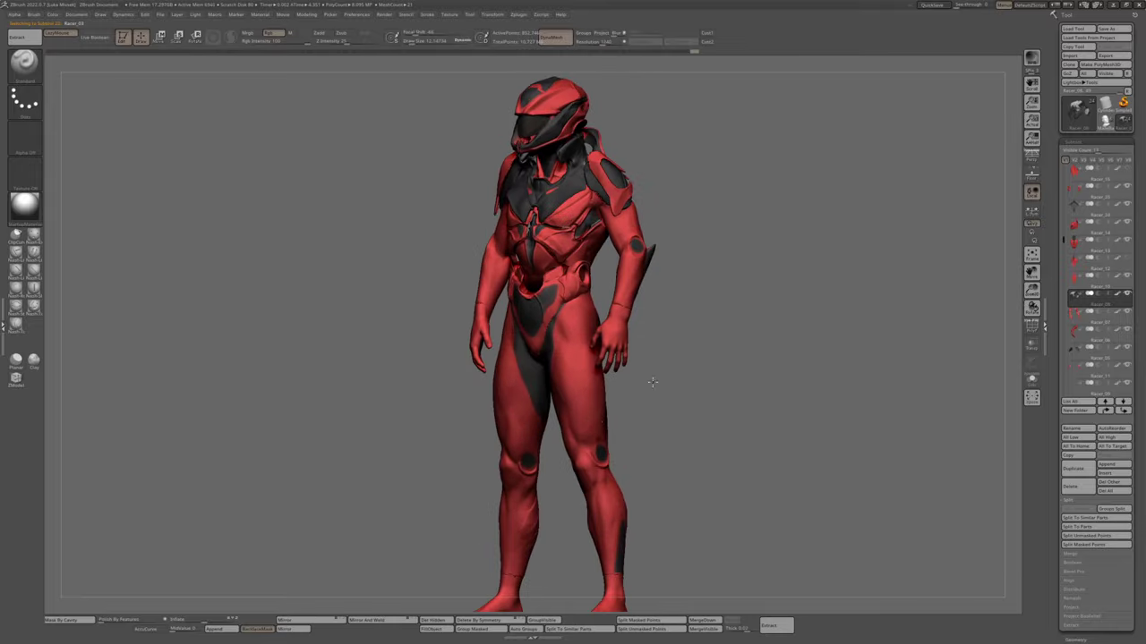
right_drag(593, 423, 680, 421)
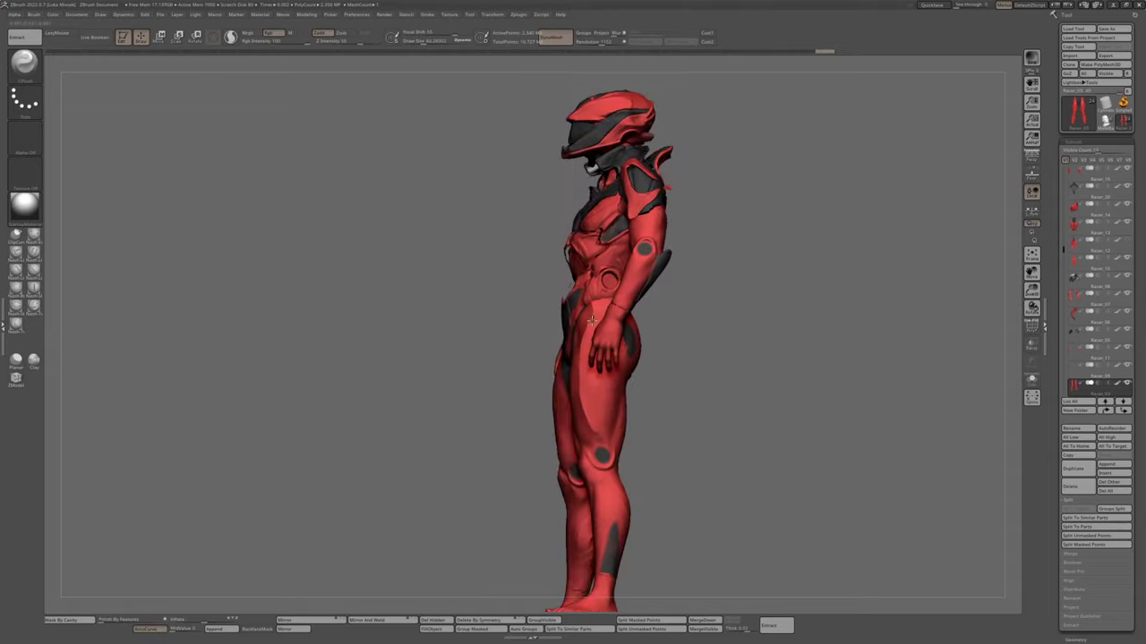
Solo the legs, inspect them from front and three-quarter angles, then restore the full figure
ctrl+shift+click(600, 421)
right_drag(600, 421, 578, 364)
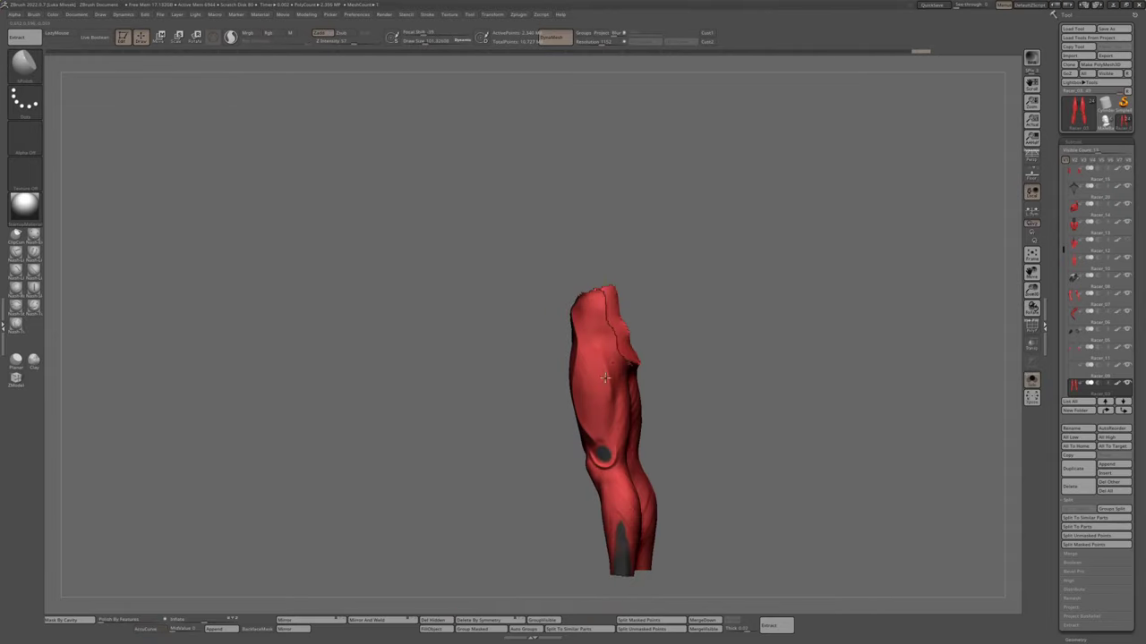
mouse_move(648, 388)
right_down()
mouse_move(674, 413)
mouse_move(615, 439)
mouse_move(677, 379)
mouse_move(693, 344)
right_up()
mouse_move(653, 389)
right_down()
mouse_move(680, 428)
mouse_move(640, 445)
mouse_move(653, 413)
mouse_move(626, 417)
mouse_move(700, 409)
mouse_move(730, 384)
mouse_move(775, 299)
mouse_move(635, 322)
mouse_move(667, 318)
right_up()
ctrl+shift+click(729, 385)
Re-isolate the legs, check them from the rear, then isolate a single small curved armour piece
ctrl+shift+click(680, 358)
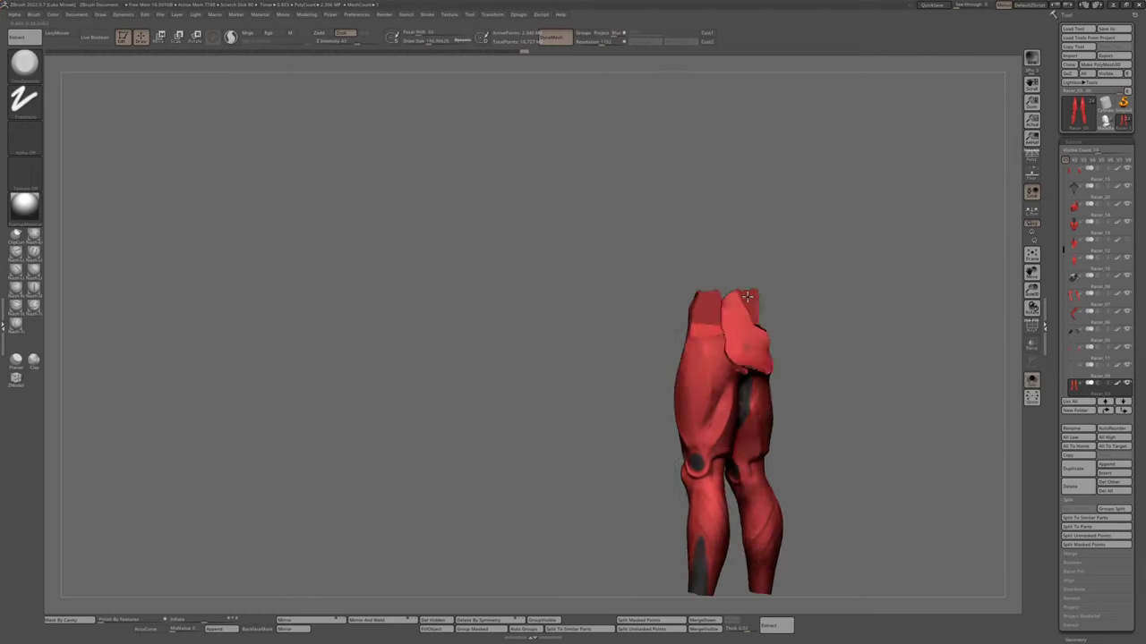
right_drag(681, 359, 794, 307)
right_drag(740, 230, 739, 263)
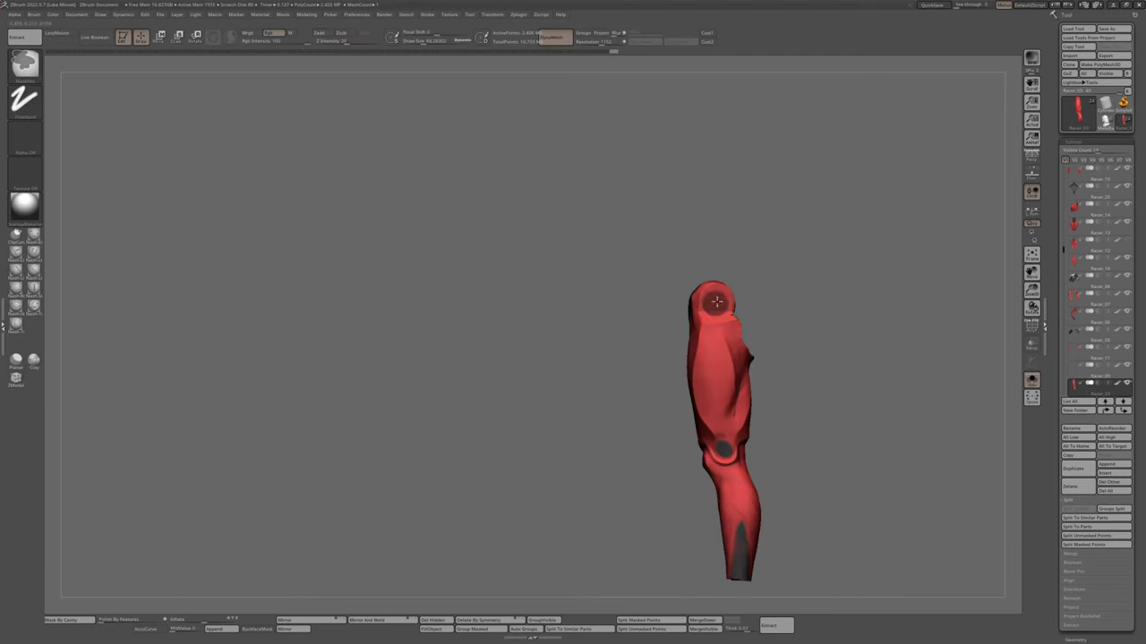
shift+right_drag(717, 301, 706, 295)
right_drag(689, 244, 737, 292)
right_drag(669, 316, 749, 248)
alt+click(634, 316)
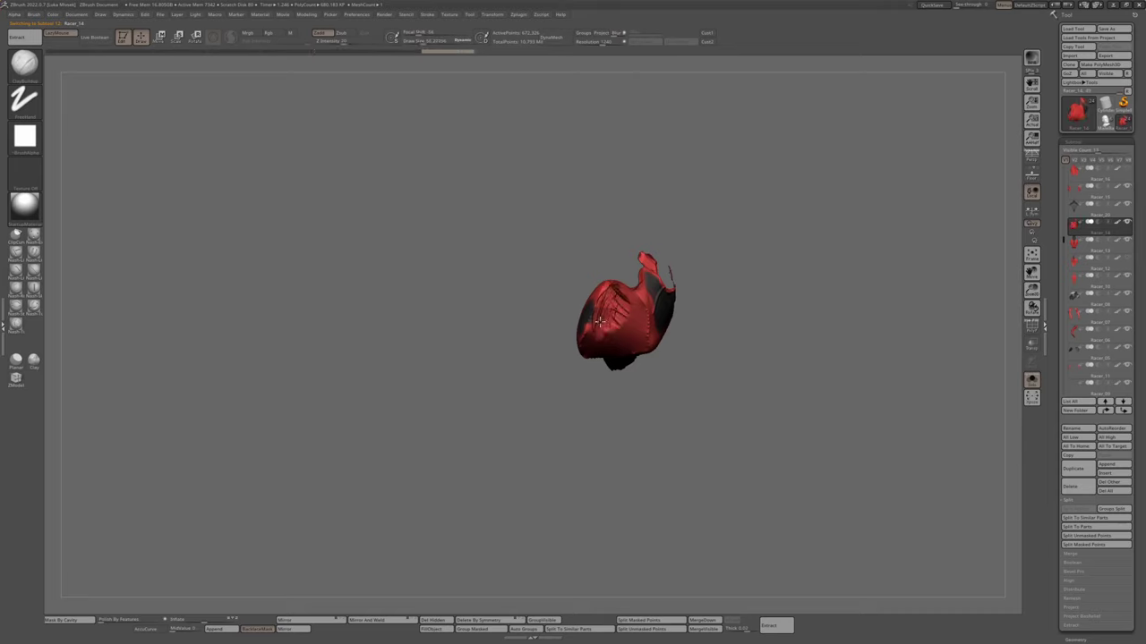
Solo the chest armour piece and adjust it in Move mode (W), returning to Draw (Q)
mouse_move(607, 323)
right_down()
mouse_move(658, 333)
mouse_move(600, 348)
mouse_move(683, 340)
right_up()
alt+click(665, 385)
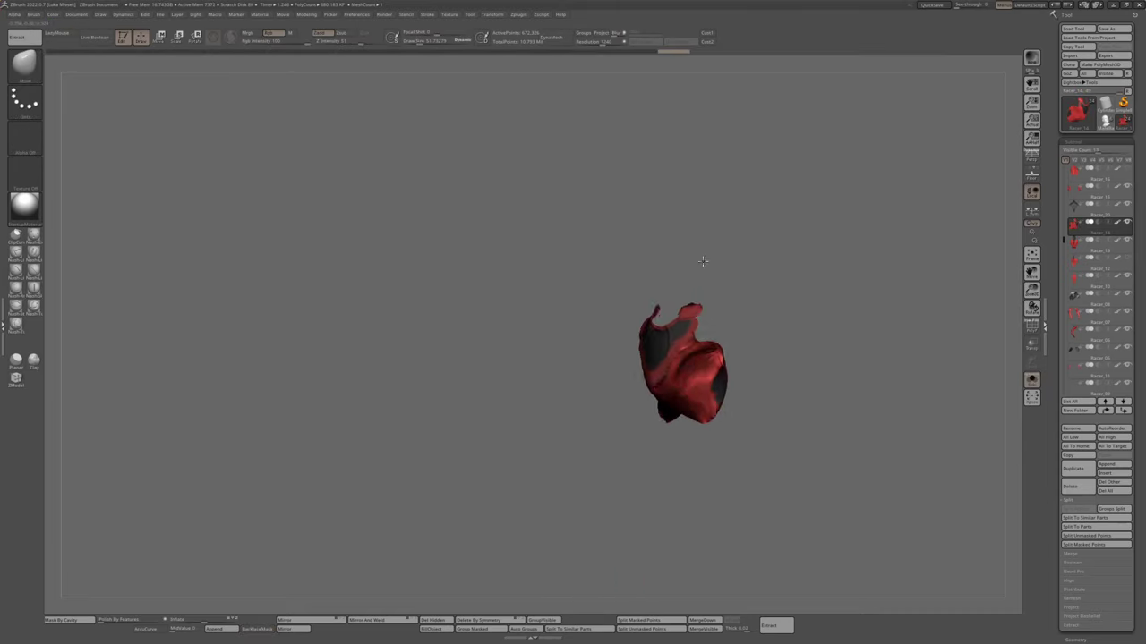
mouse_move(703, 260)
right_down()
mouse_move(767, 358)
mouse_move(700, 347)
mouse_move(731, 359)
mouse_move(655, 387)
mouse_move(633, 261)
mouse_move(655, 327)
mouse_move(739, 214)
mouse_move(646, 206)
mouse_move(746, 197)
mouse_move(847, 238)
mouse_move(920, 199)
mouse_move(716, 225)
mouse_move(828, 167)
right_up()
key(w)
key(q)
Solo the legs, then the arms, and view the full figure from behind
alt+click(731, 358)
alt+click(635, 264)
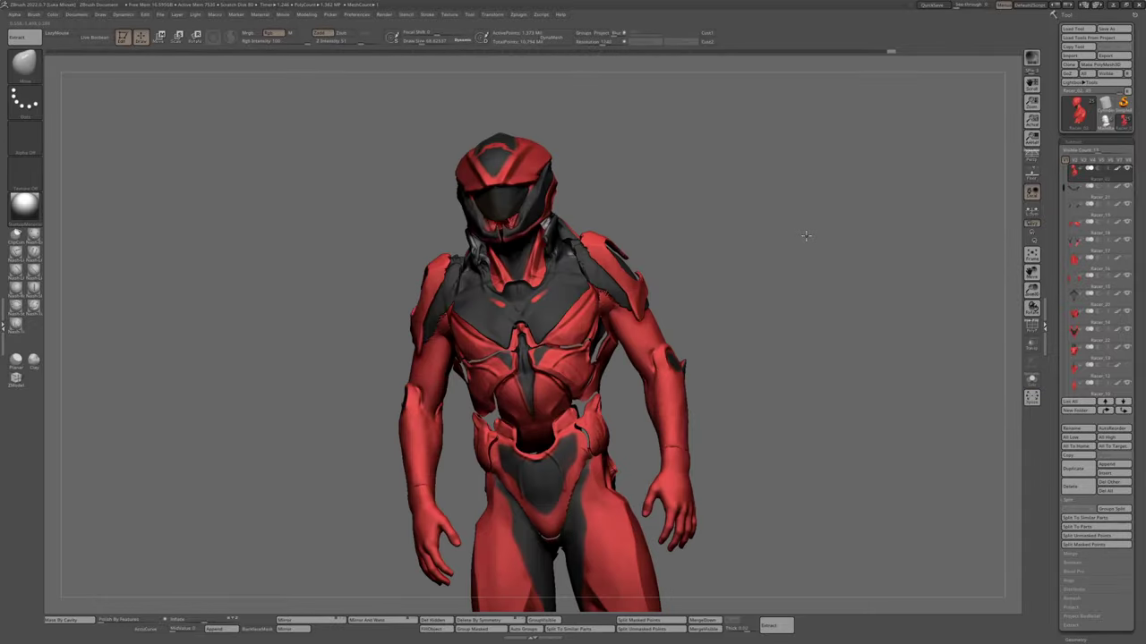
mouse_move(627, 447)
right_down()
mouse_move(694, 473)
mouse_move(662, 456)
right_up()
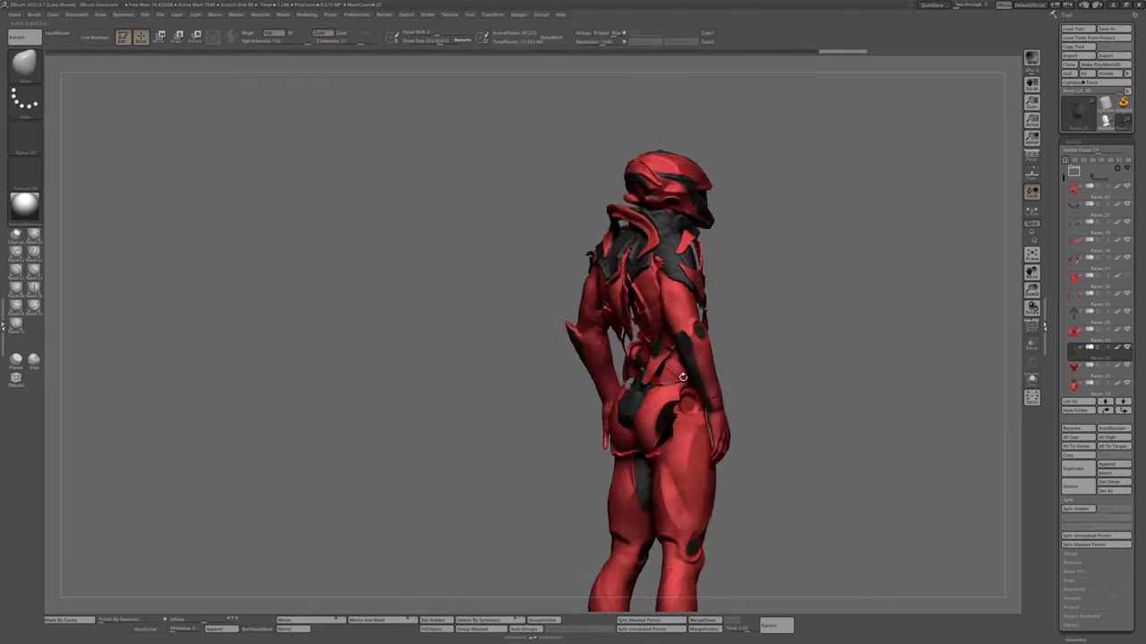
right_drag(644, 425, 615, 428)
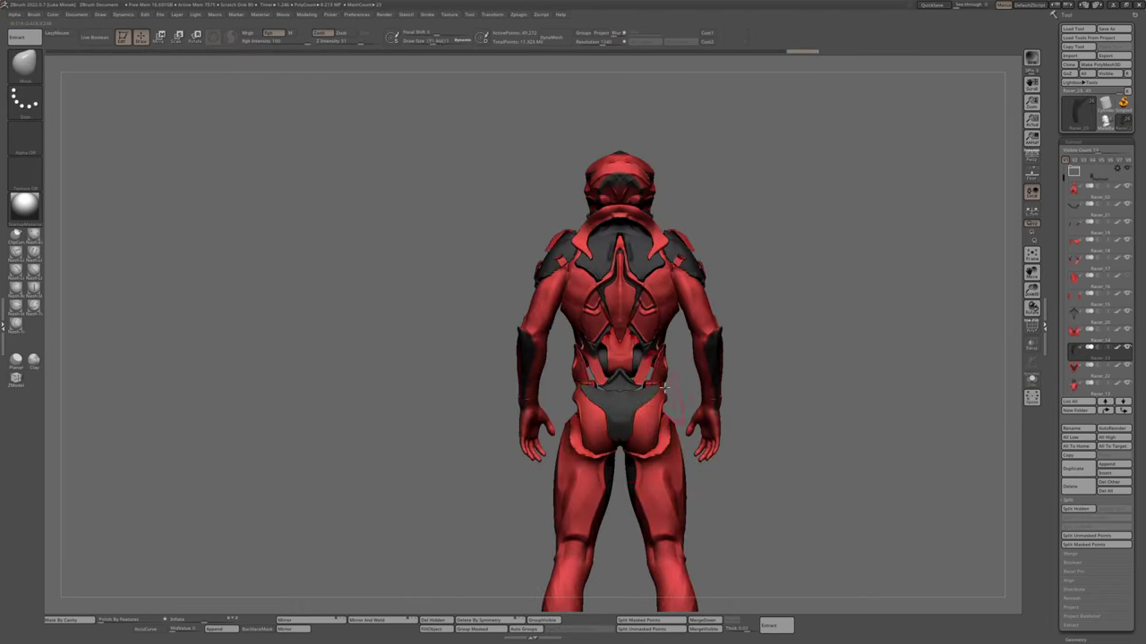
Isolate the small torso piece, then the arms, and inspect them from front and back
right_drag(678, 407, 675, 381)
alt+click(620, 390)
alt+click(651, 356)
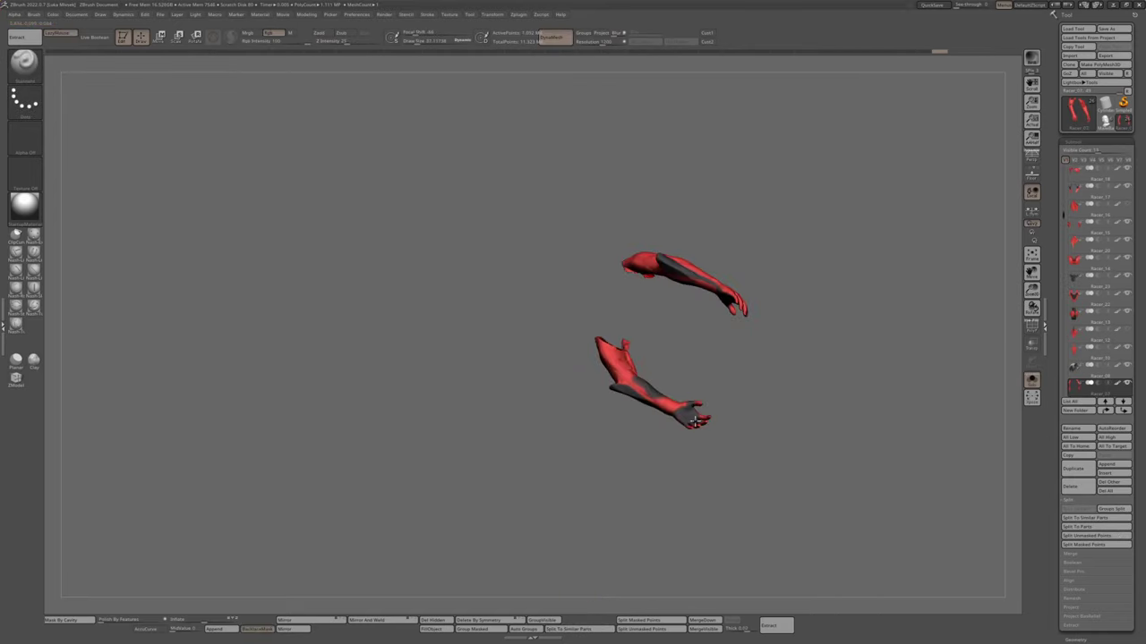
right_drag(682, 421, 760, 322)
alt+click(667, 294)
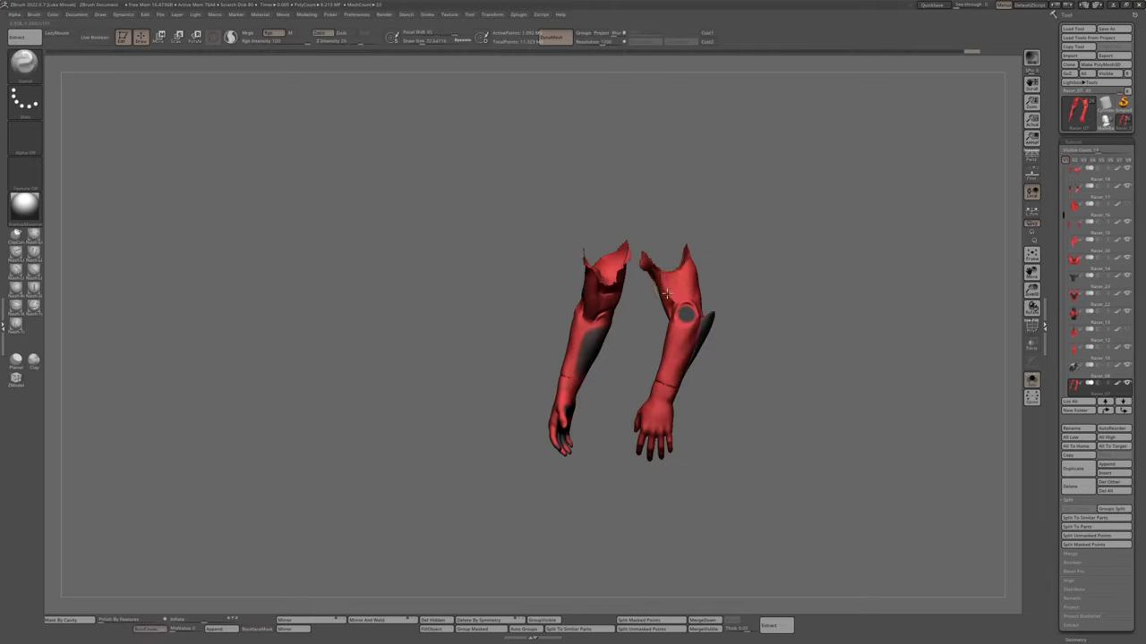
mouse_move(658, 273)
right_down()
mouse_move(767, 284)
mouse_move(725, 252)
mouse_move(694, 339)
mouse_move(706, 368)
right_up()
Choose a new sculpting brush via the B-S-T shortcut and reorient the arms
key(b)
key(s)
key(t)
drag(729, 375, 833, 353)
Show the full body again and step through several armour subtools from back to front
click(1032, 379)
drag(859, 268, 732, 182)
alt+click(732, 181)
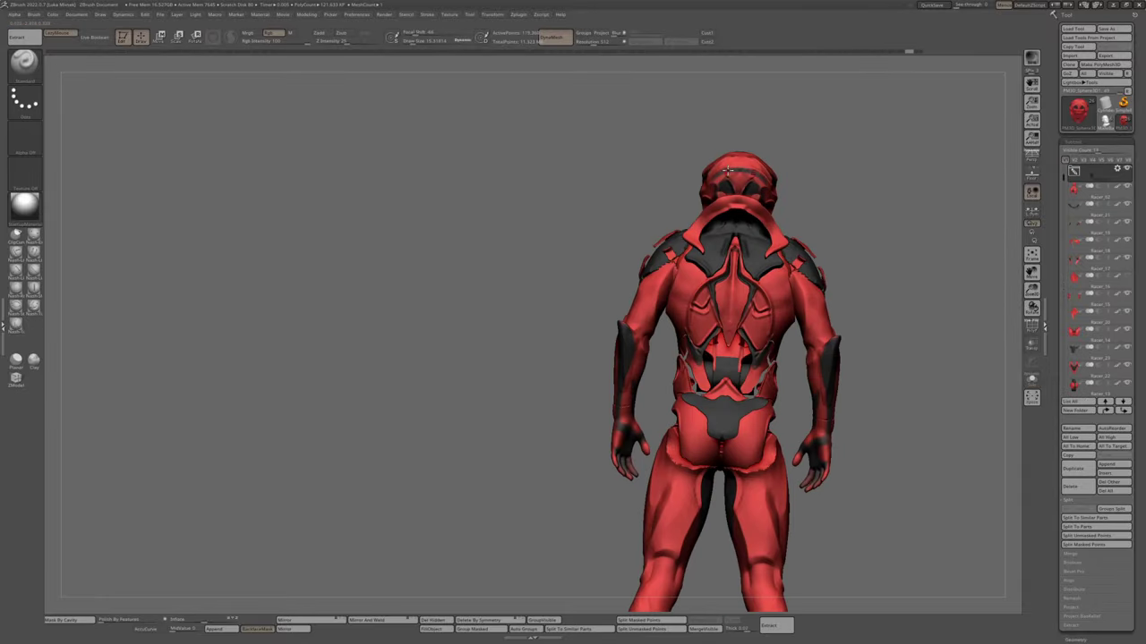
drag(745, 172, 632, 349)
alt+click(619, 234)
alt+click(632, 349)
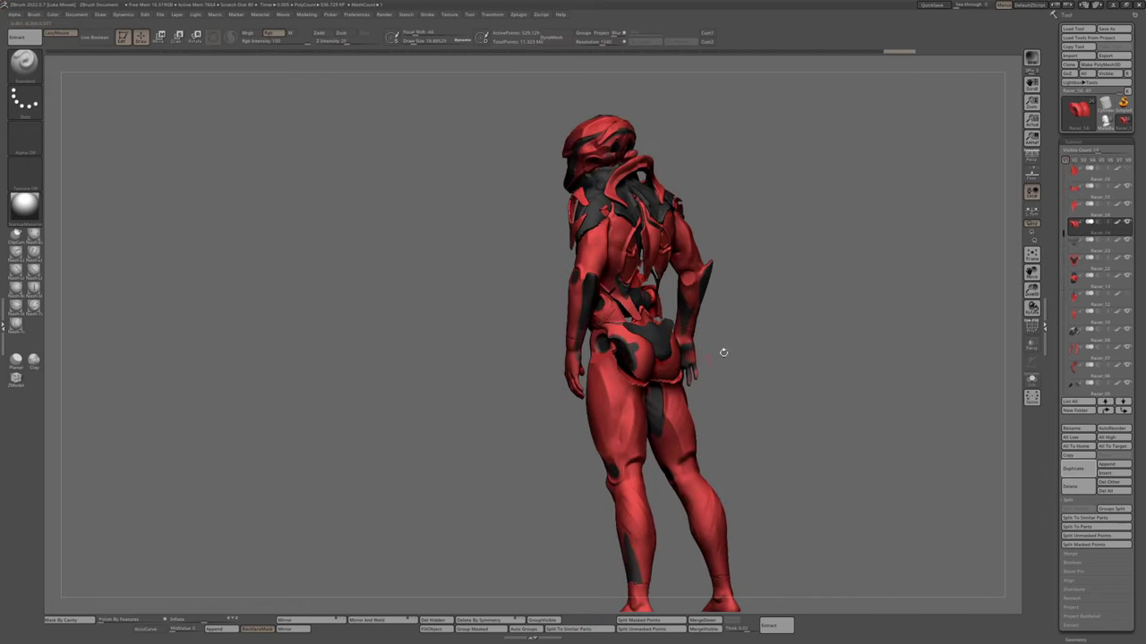
Check back, front and side views, select another armour part and pick a new brush
shift+drag(724, 352, 692, 351)
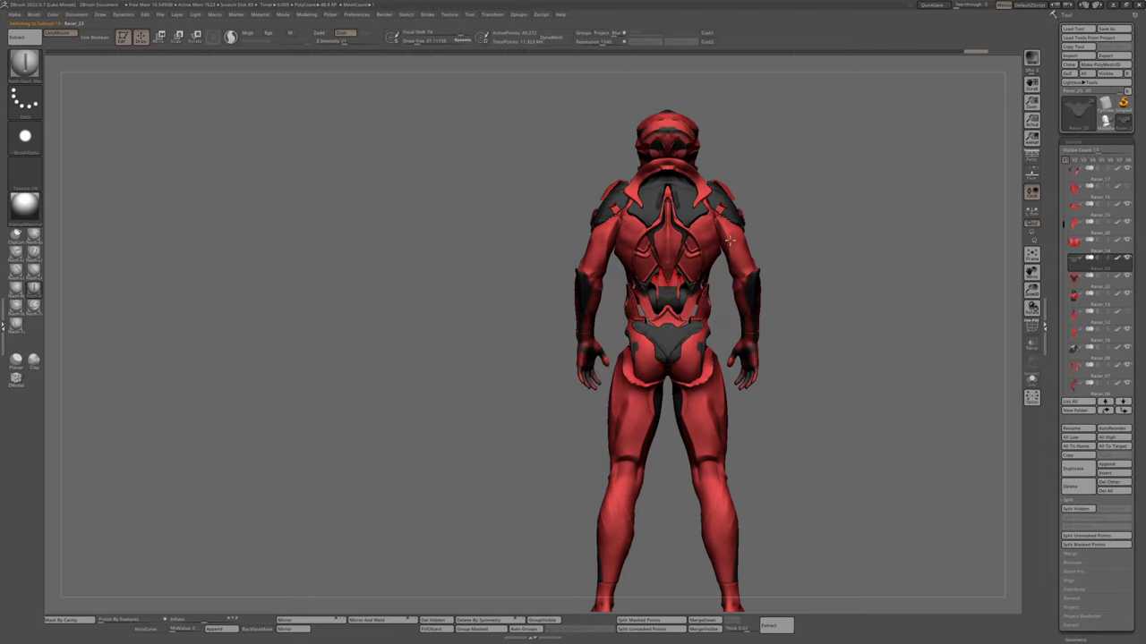
drag(723, 178, 716, 233)
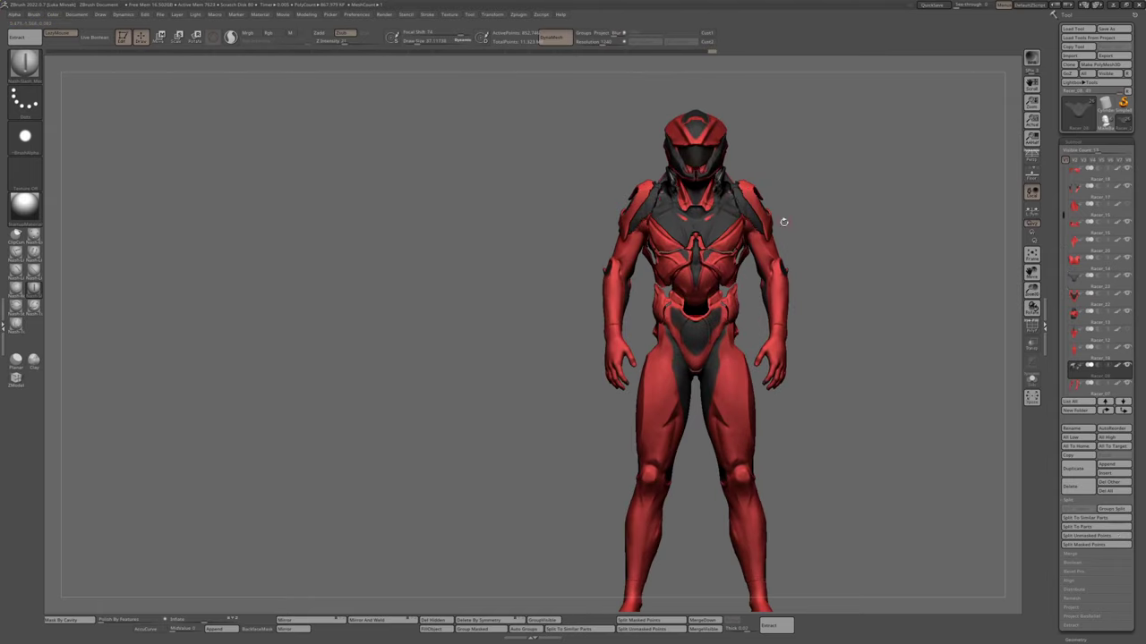
mouse_move(783, 222)
mouse_down()
mouse_move(813, 197)
mouse_move(680, 295)
mouse_move(707, 277)
mouse_move(689, 341)
mouse_up()
alt+click(680, 296)
key(b)
click(670, 337)
Isolate the small red part, then restore the full figure and select a part lower in the stack
ctrl+shift+click(689, 341)
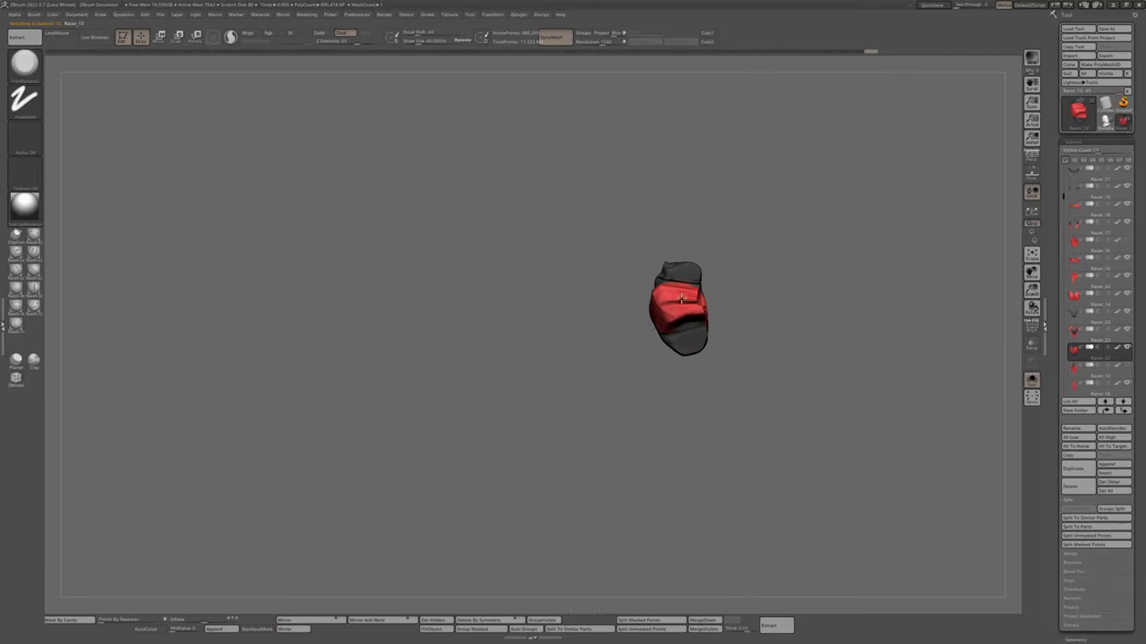
ctrl+shift+click(812, 283)
drag(812, 283, 506, 428)
ctrl+shift+click(780, 332)
alt+click(469, 421)
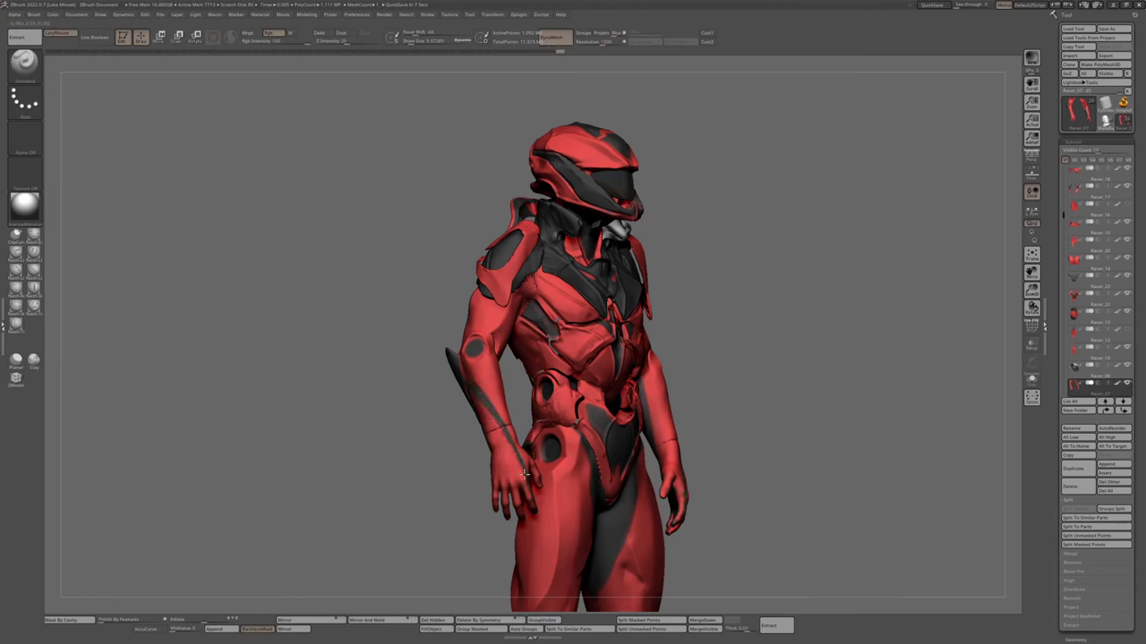
drag(463, 374, 590, 461)
alt+click(588, 463)
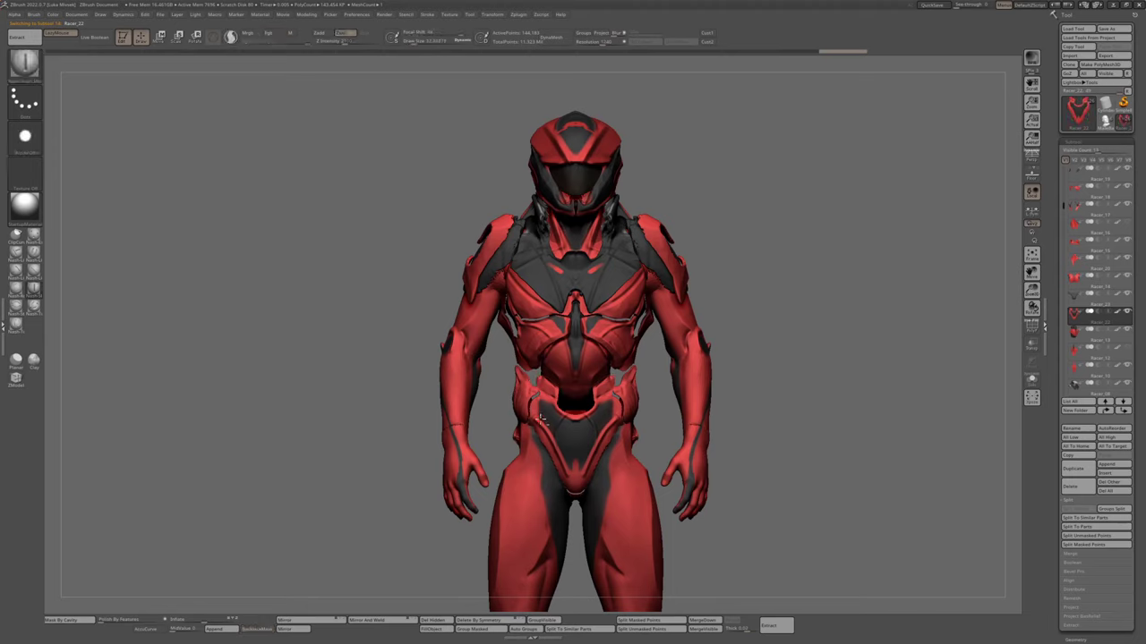
mouse_move(681, 349)
mouse_down()
mouse_move(734, 181)
mouse_move(587, 255)
mouse_move(787, 190)
mouse_move(614, 387)
mouse_up()
alt+click(582, 251)
alt+click(614, 387)
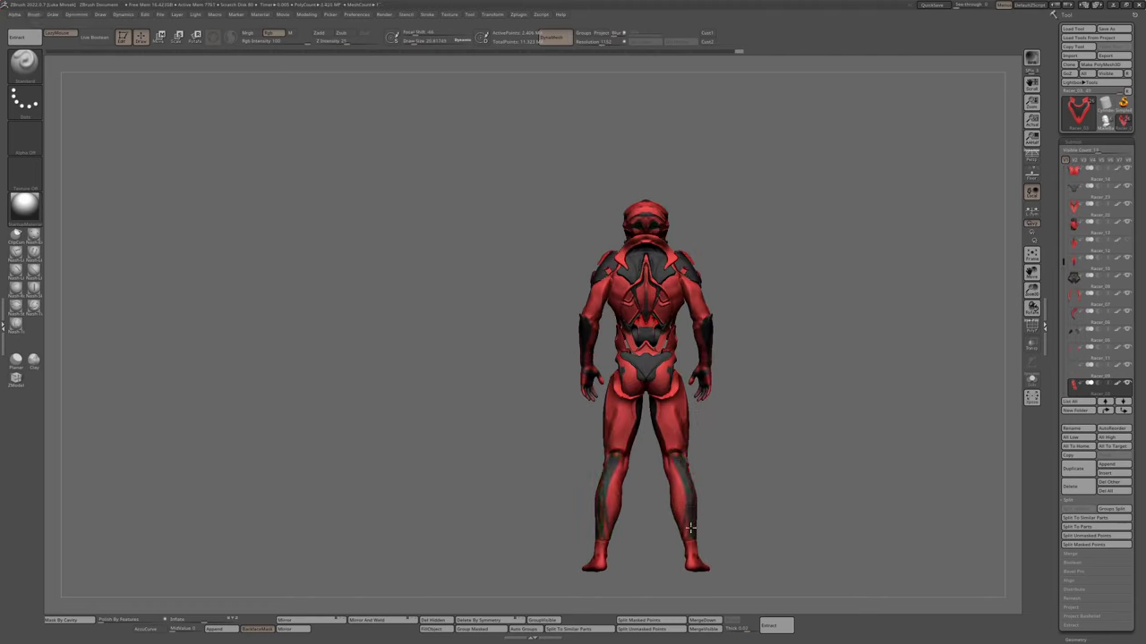
drag(690, 529, 869, 362)
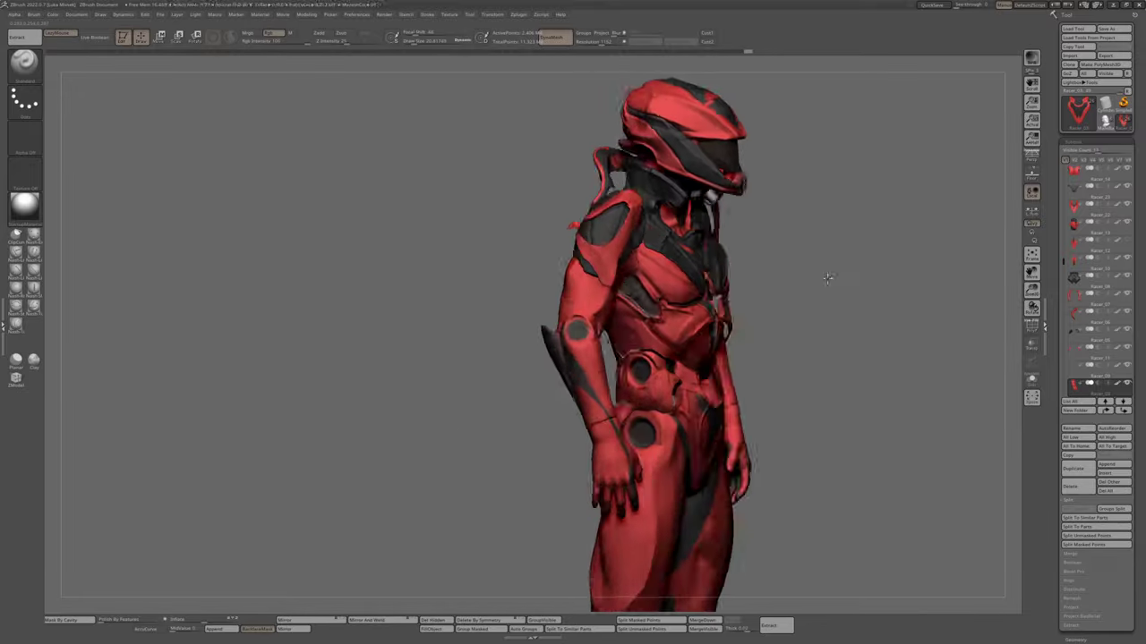
drag(680, 268, 746, 226)
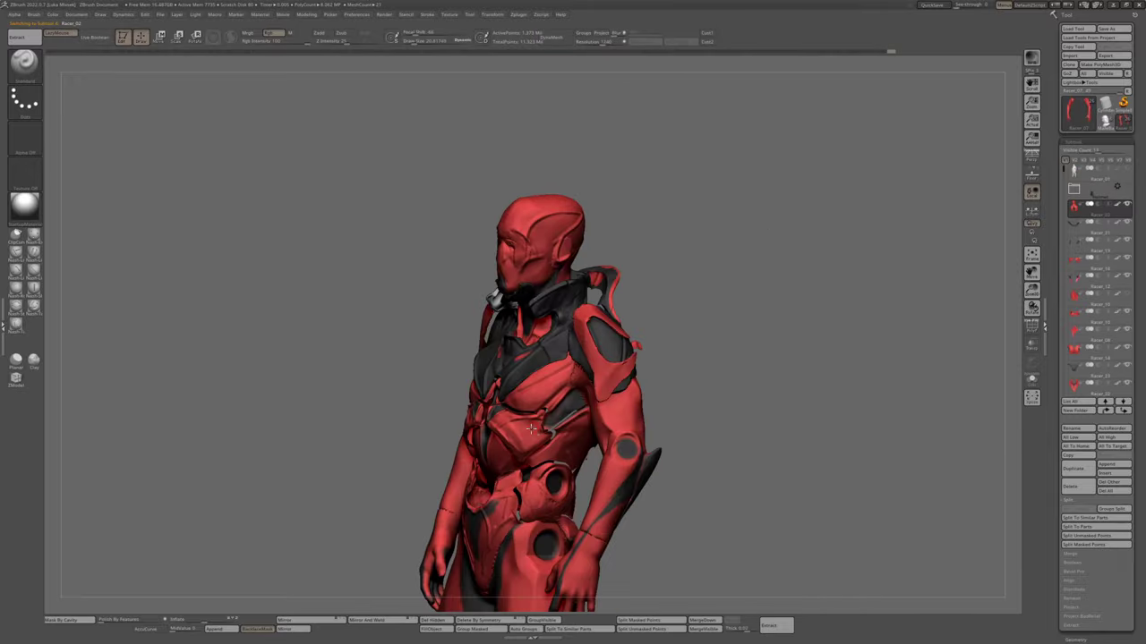
Turn Solo off to reveal the hidden torso, arms and legs, viewed from the front
drag(609, 183, 506, 331)
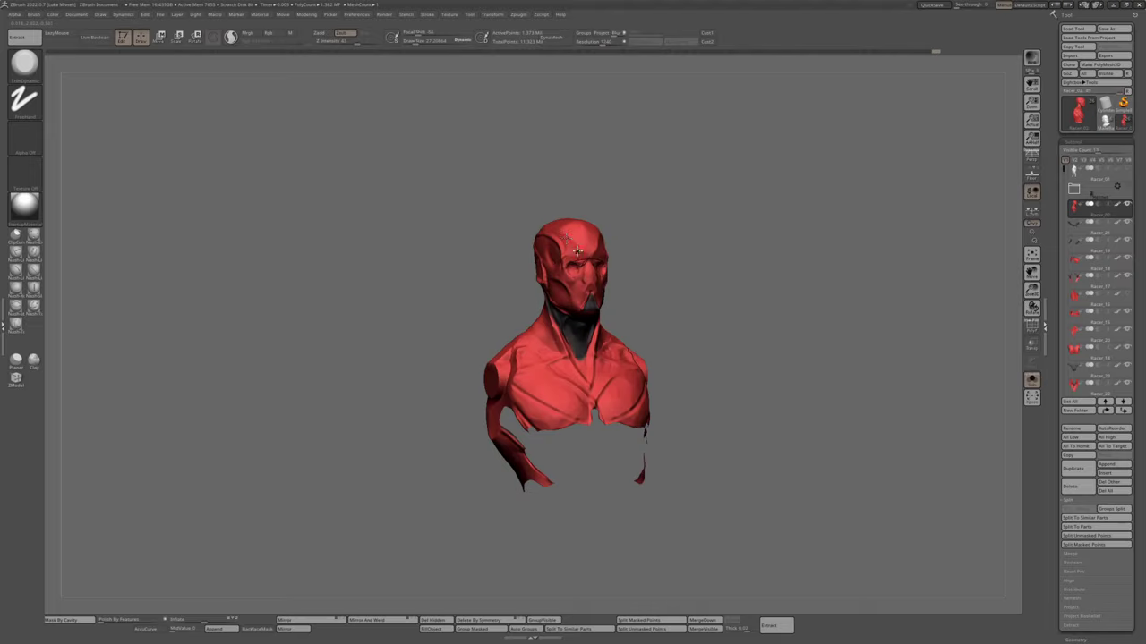
ctrl+shift+click(634, 192)
drag(600, 278, 690, 214)
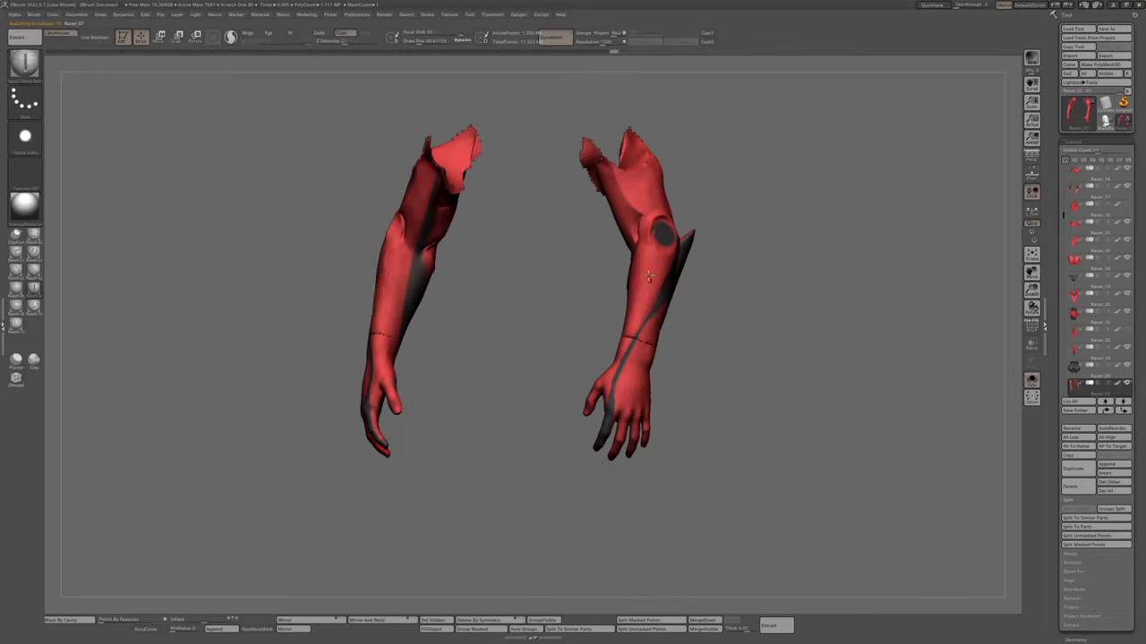
Inspect the isolated arms, then orbit the full figure around its back and sides
mouse_move(573, 295)
mouse_down()
mouse_move(663, 295)
mouse_move(634, 307)
mouse_move(642, 339)
mouse_move(603, 325)
mouse_move(678, 336)
mouse_up()
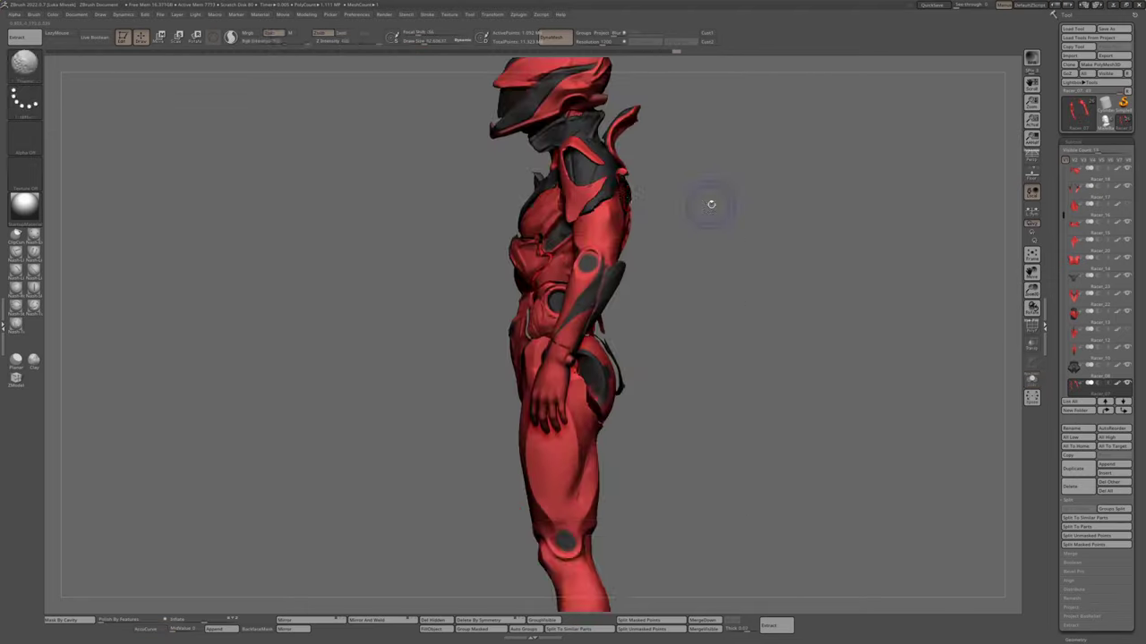
drag(708, 199, 649, 305)
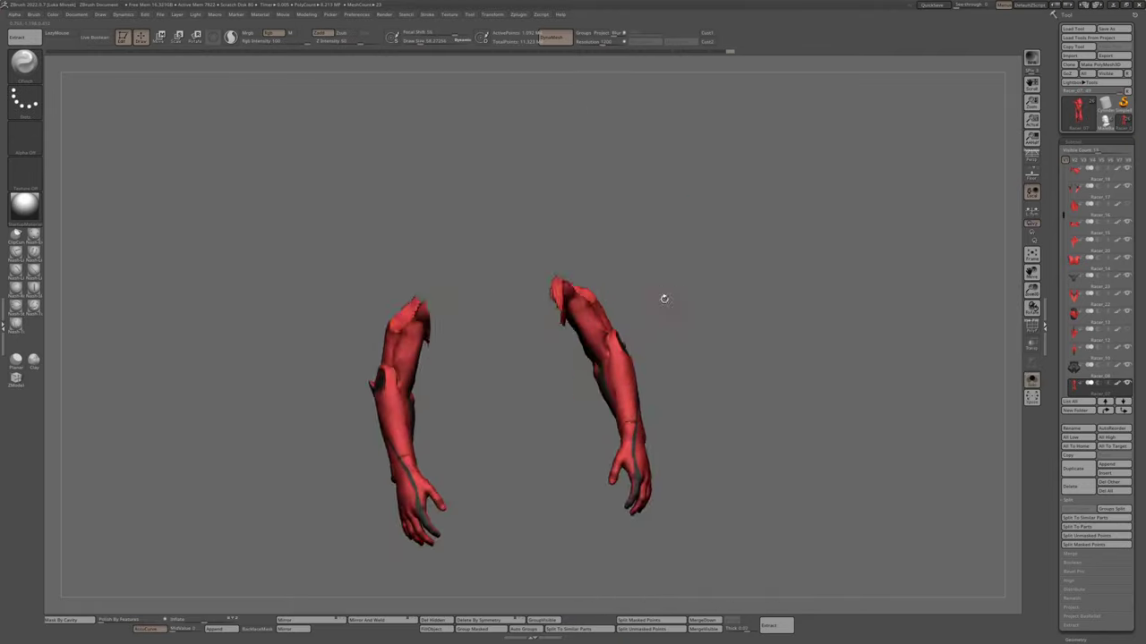
drag(662, 299, 614, 383)
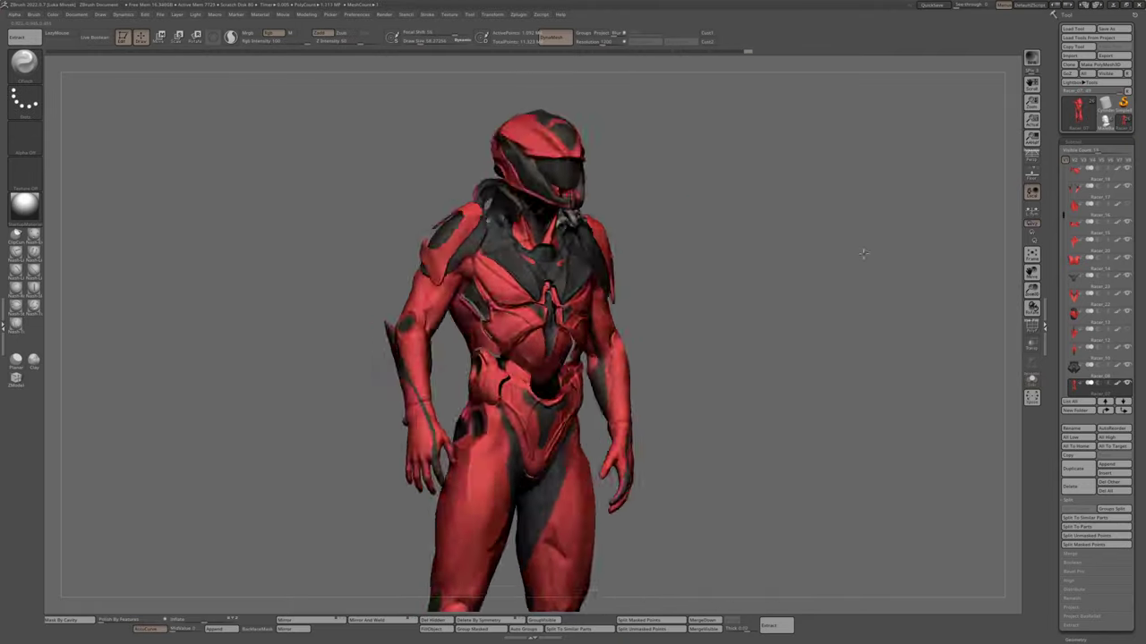
drag(681, 269, 663, 251)
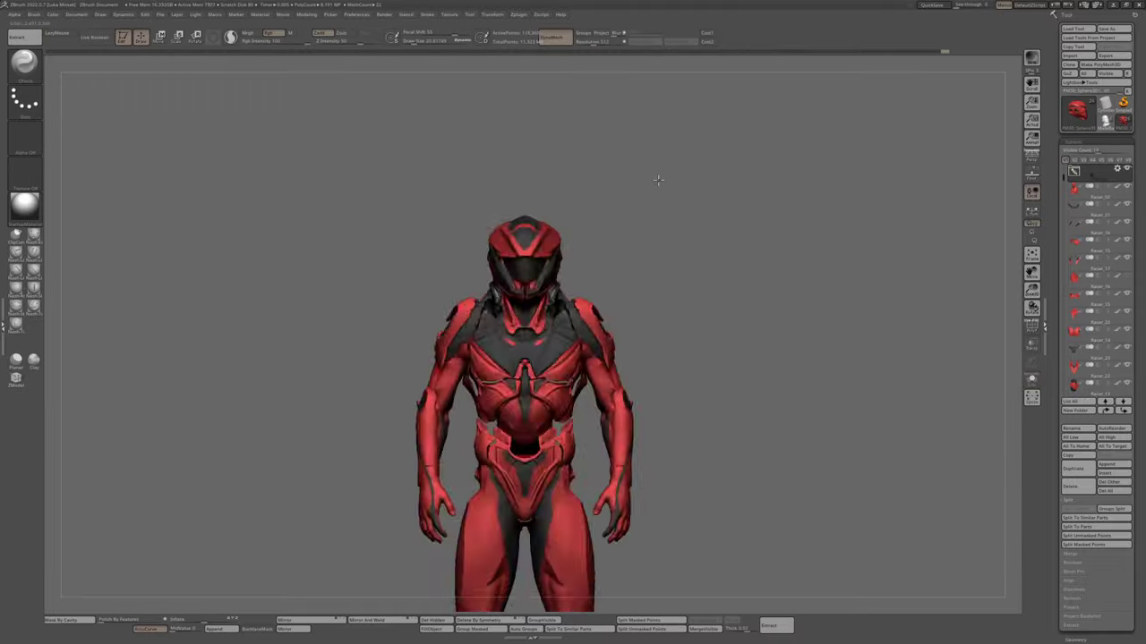
drag(657, 174, 817, 227)
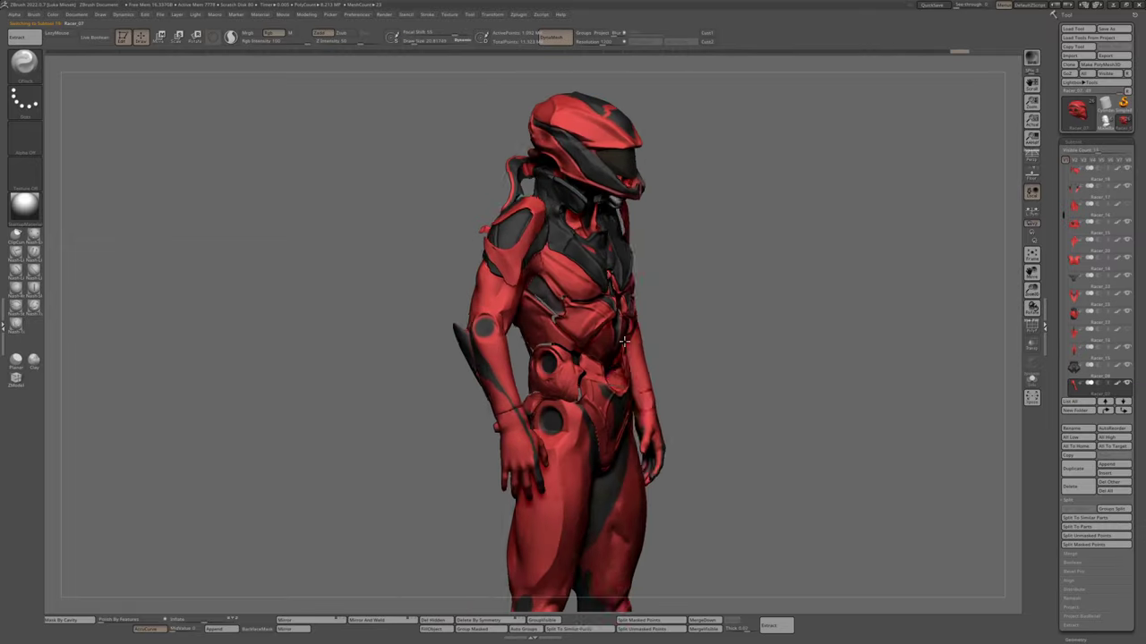
Select armour pieces on the figure and isolate the helmet shell subtool Racer_14
alt+click(559, 372)
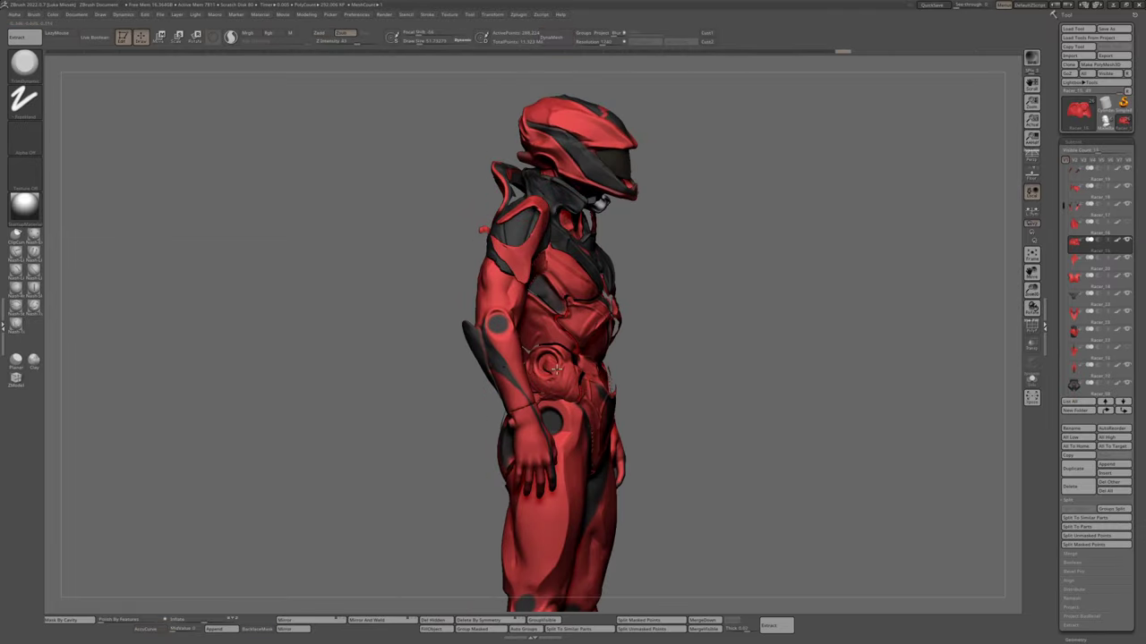
alt+click(556, 367)
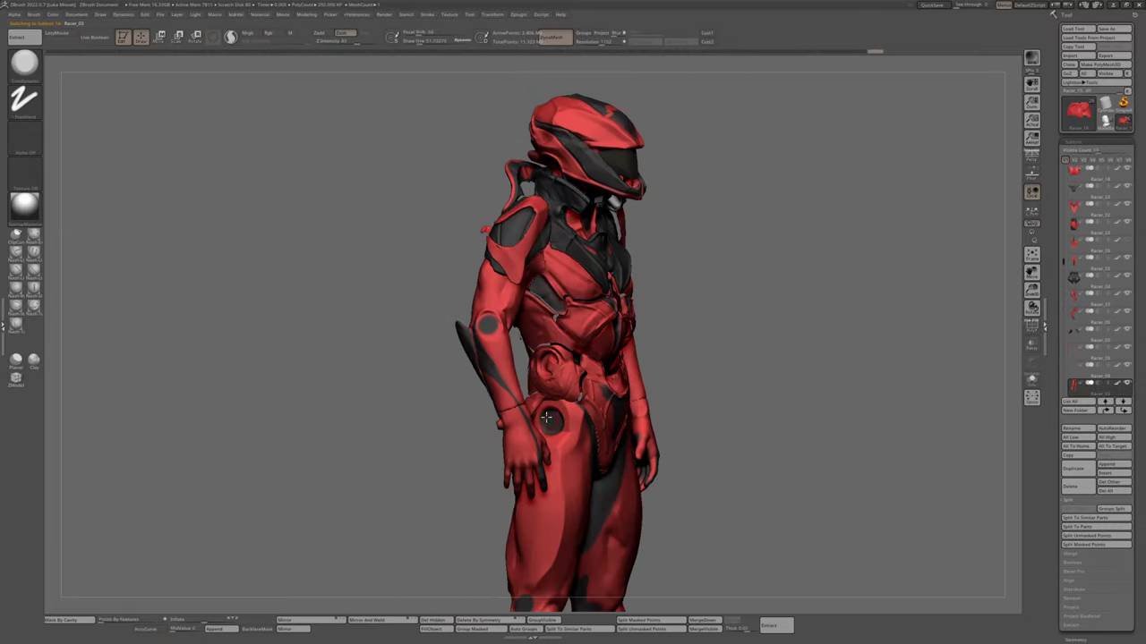
drag(549, 420, 653, 421)
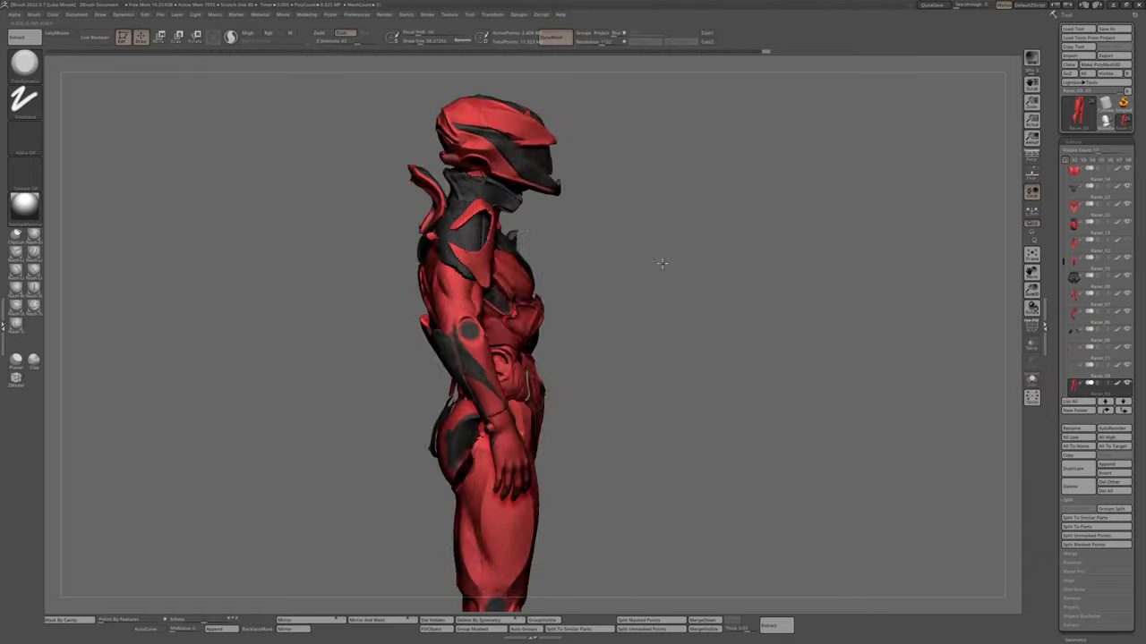
alt+click(513, 426)
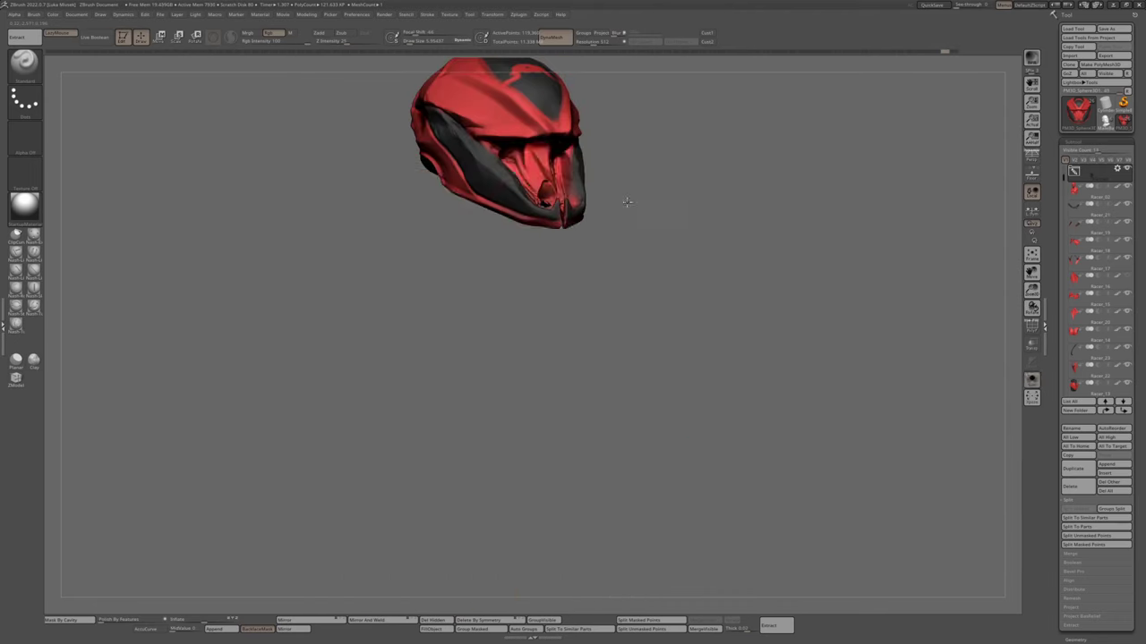
Bring up the Space-bar popup of brush and colour choices
key(space)
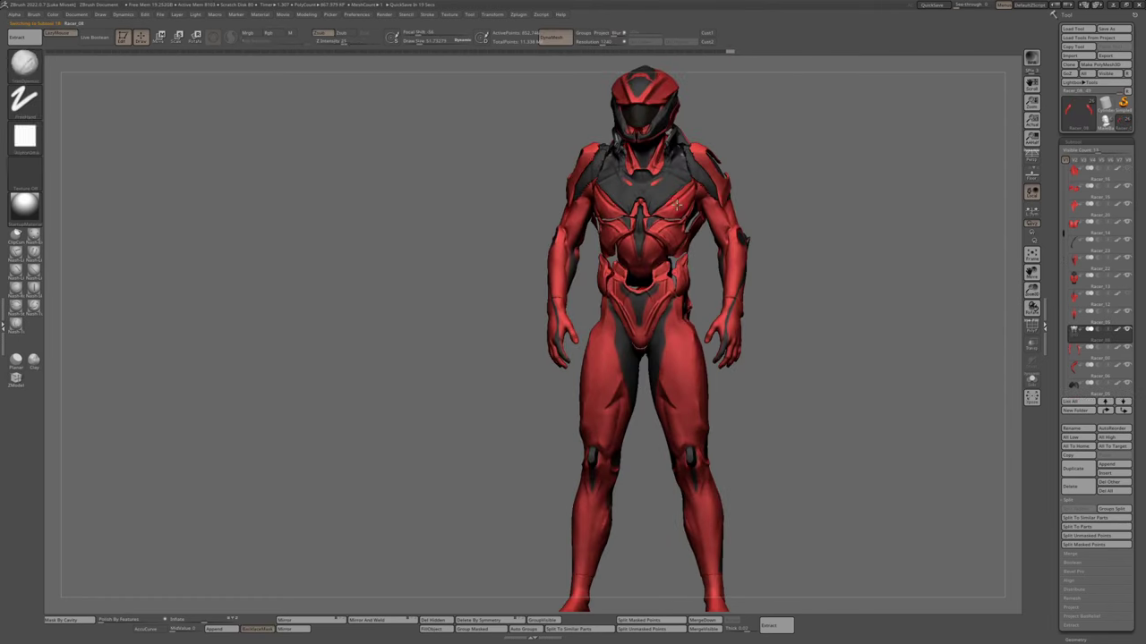
Bring up the brush and colour menu over the fully assembled armoured figure
key(space)
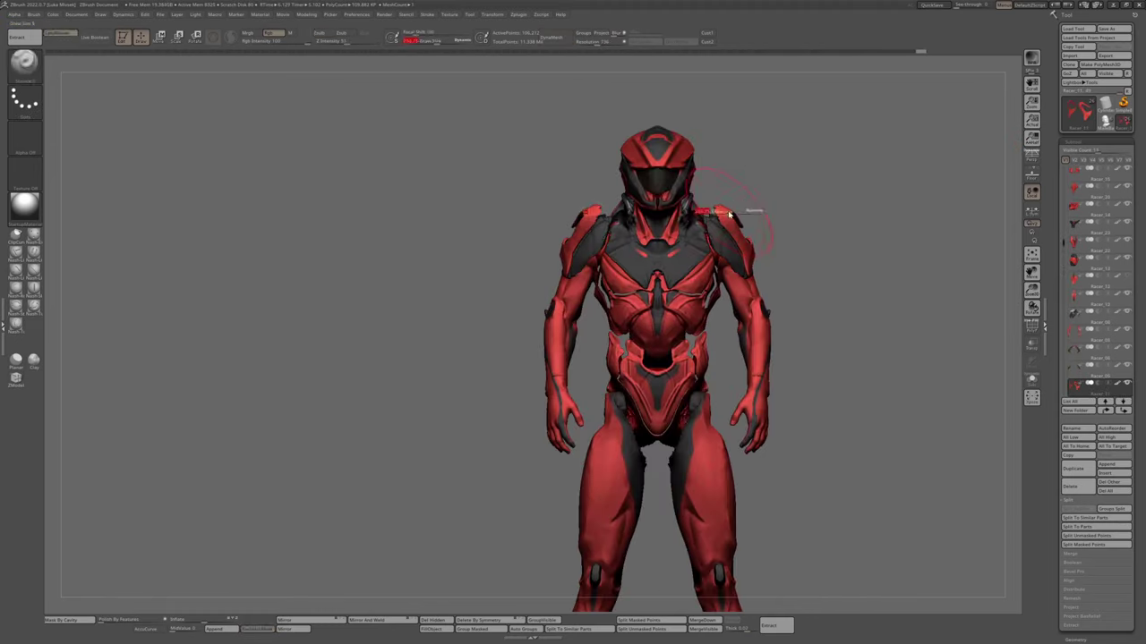
Return to Draw mode, solo the dark chest armour, then orbit the whole figure again
key(w)
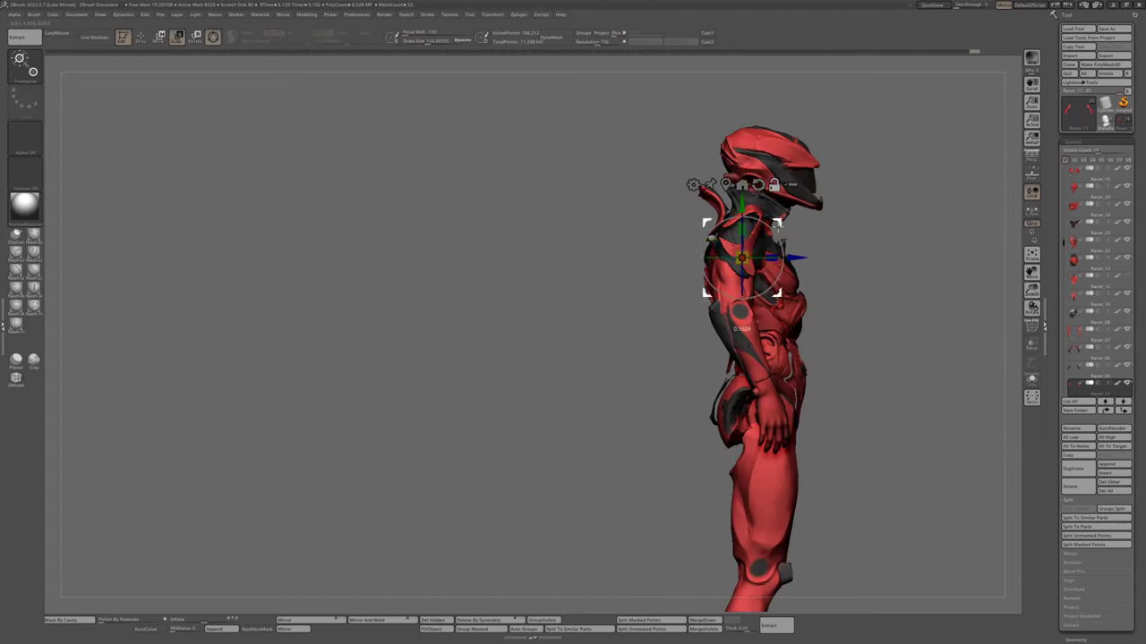
key(q)
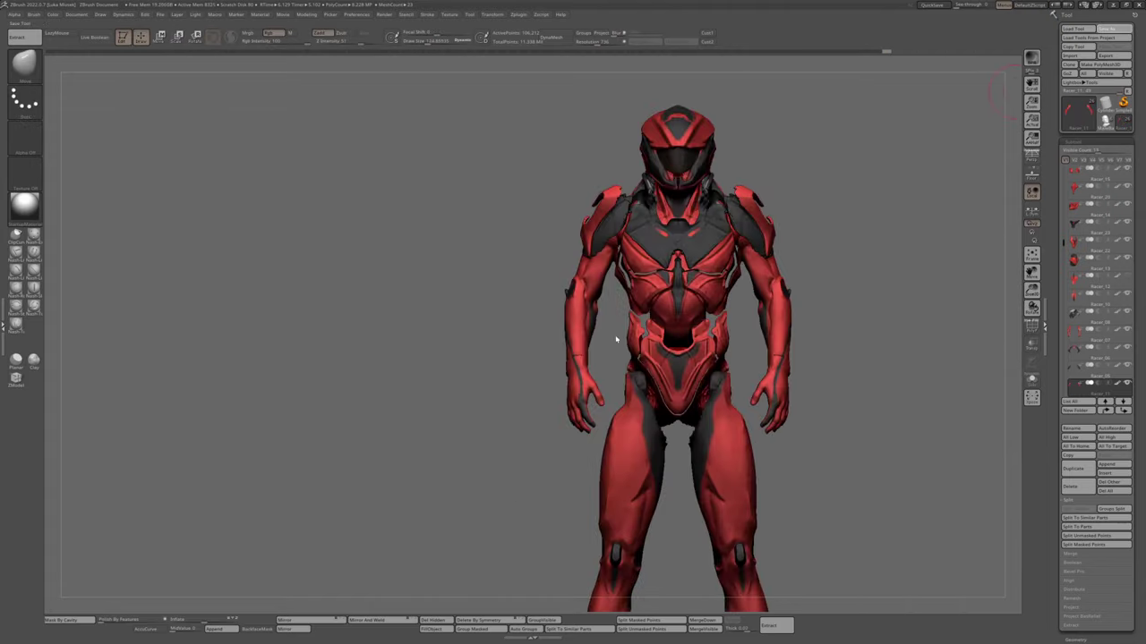
mouse_move(708, 319)
ctrl+right_down()
mouse_move(749, 351)
mouse_move(866, 236)
ctrl+right_up()
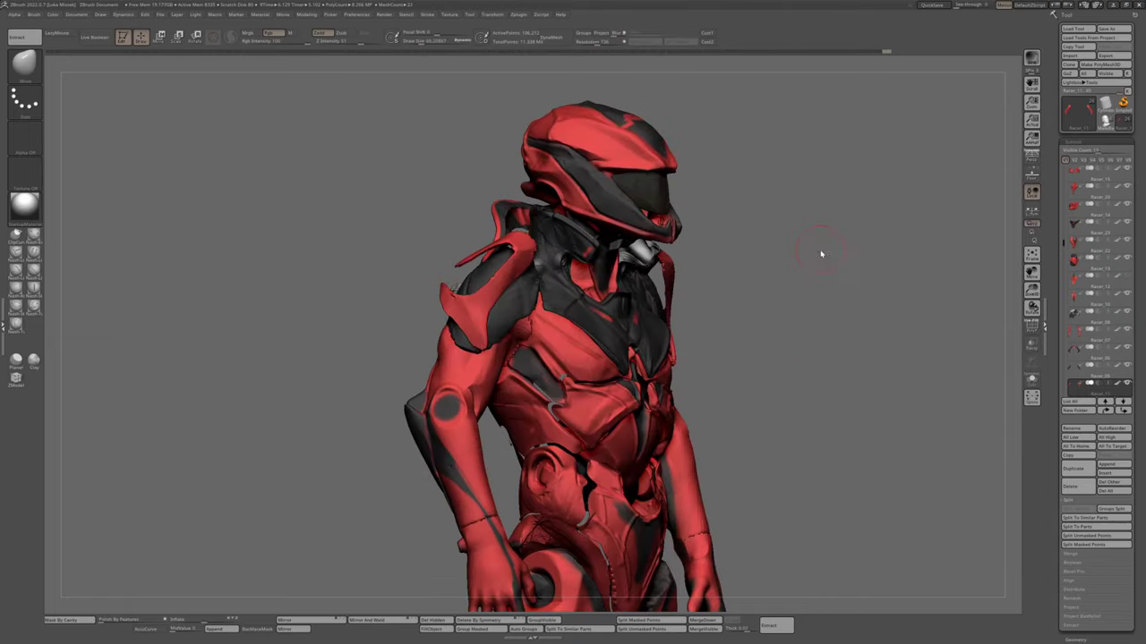
alt+click(449, 305)
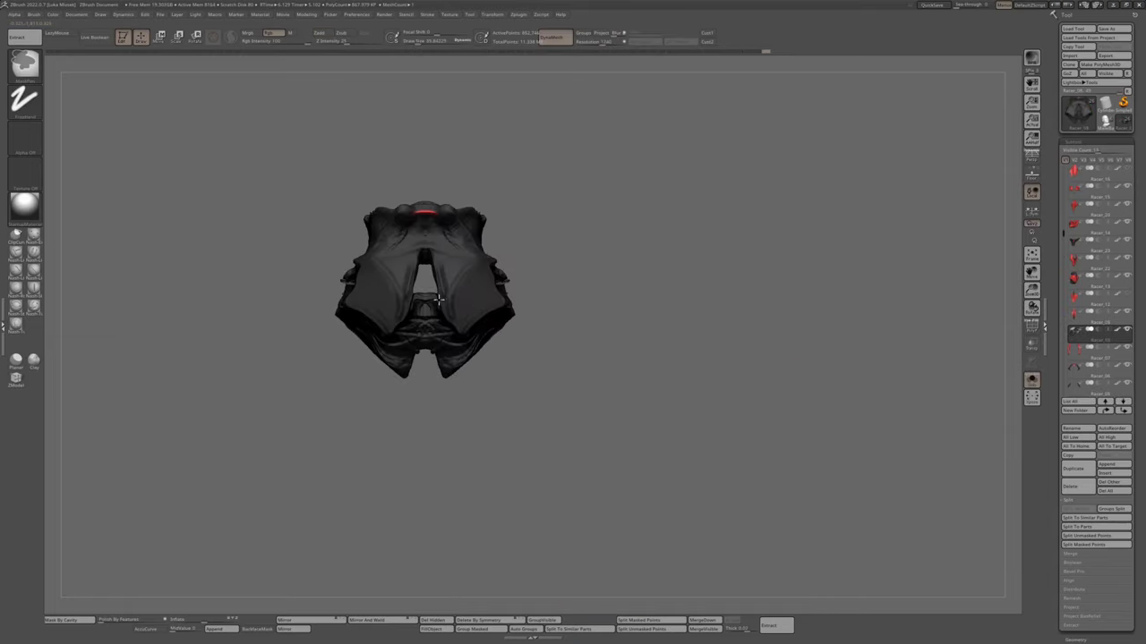
alt+click(458, 291)
drag(457, 290, 598, 305)
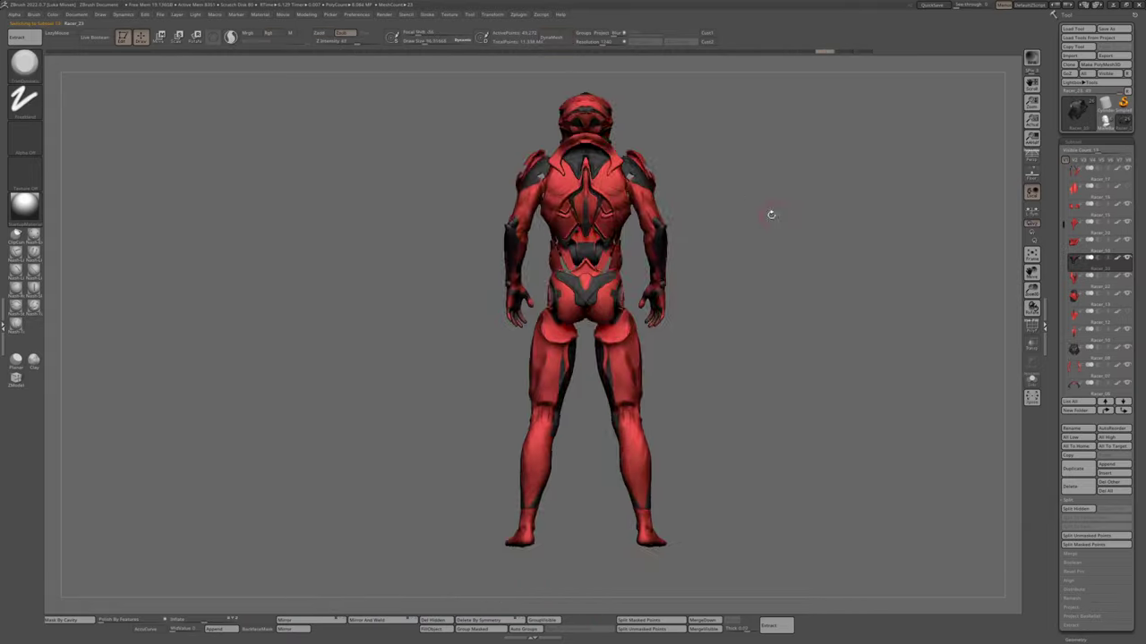
Rotate to a three-quarter view, resize the Standard brush with S, and solo the arm armour
drag(767, 212, 744, 309)
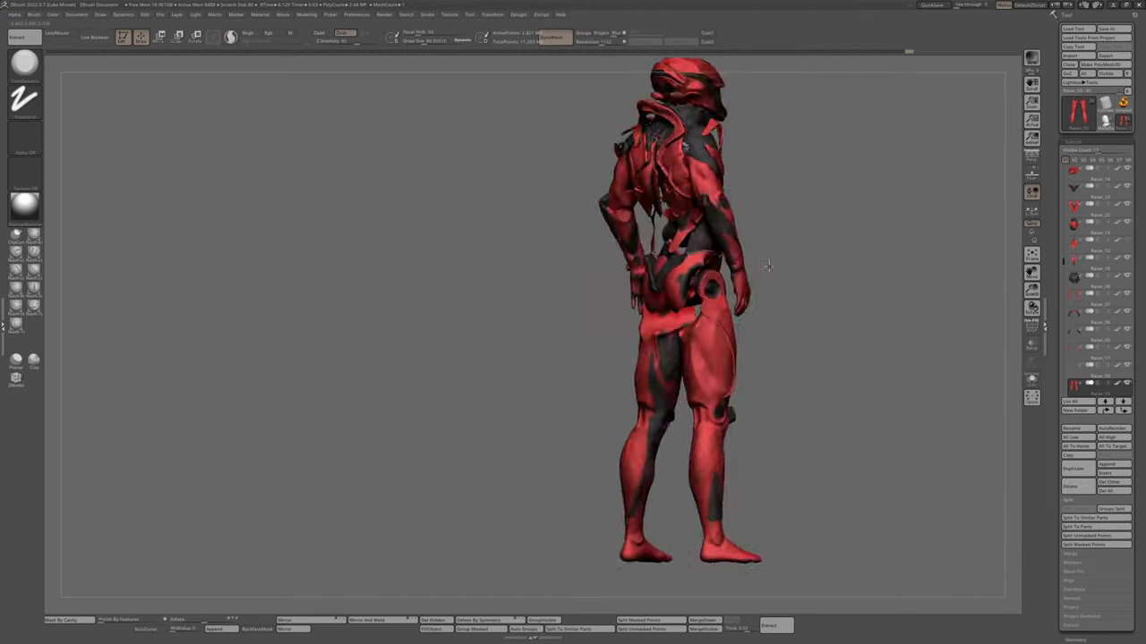
key(s)
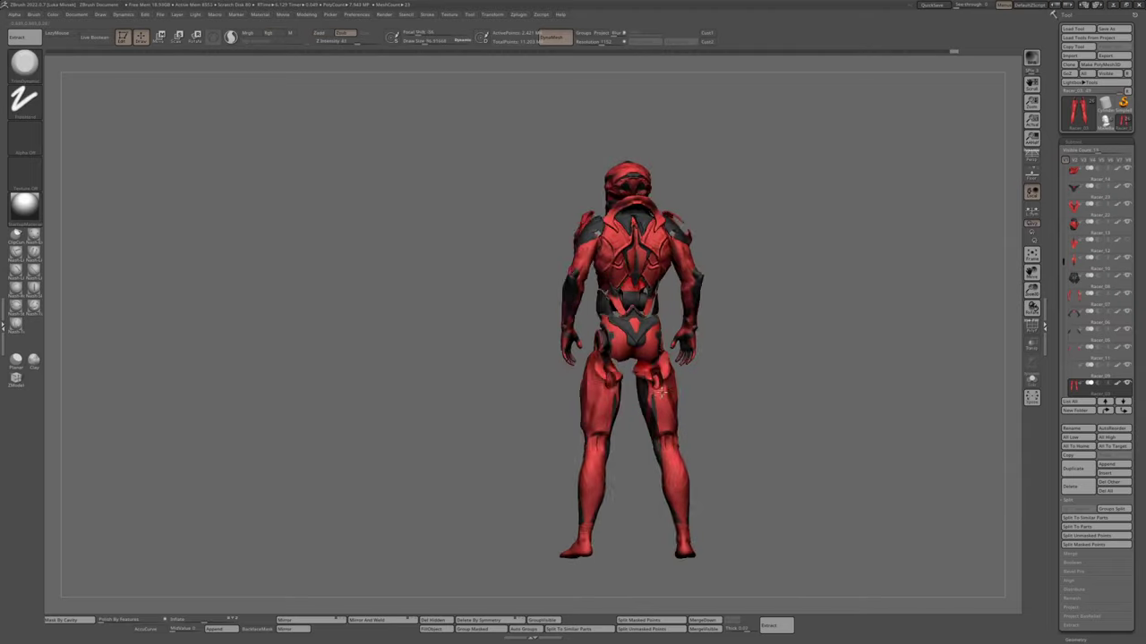
alt+click(667, 205)
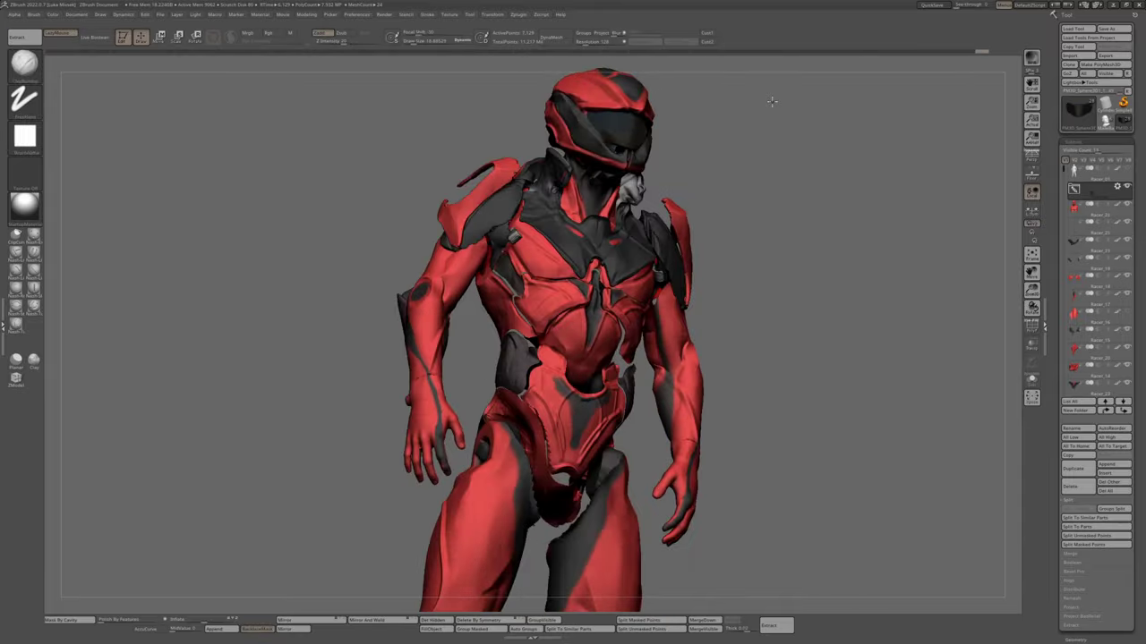
Inspect the cyan-visored helmet from front, side and back, then solo two helmet armour pieces
drag(772, 102, 785, 149)
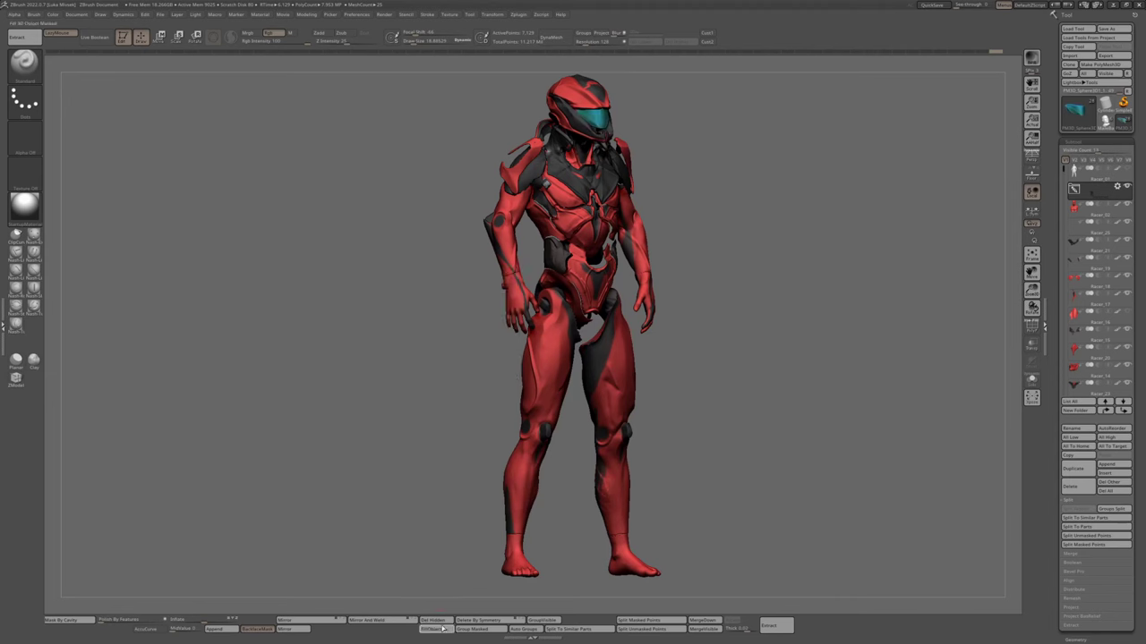
drag(438, 403, 746, 345)
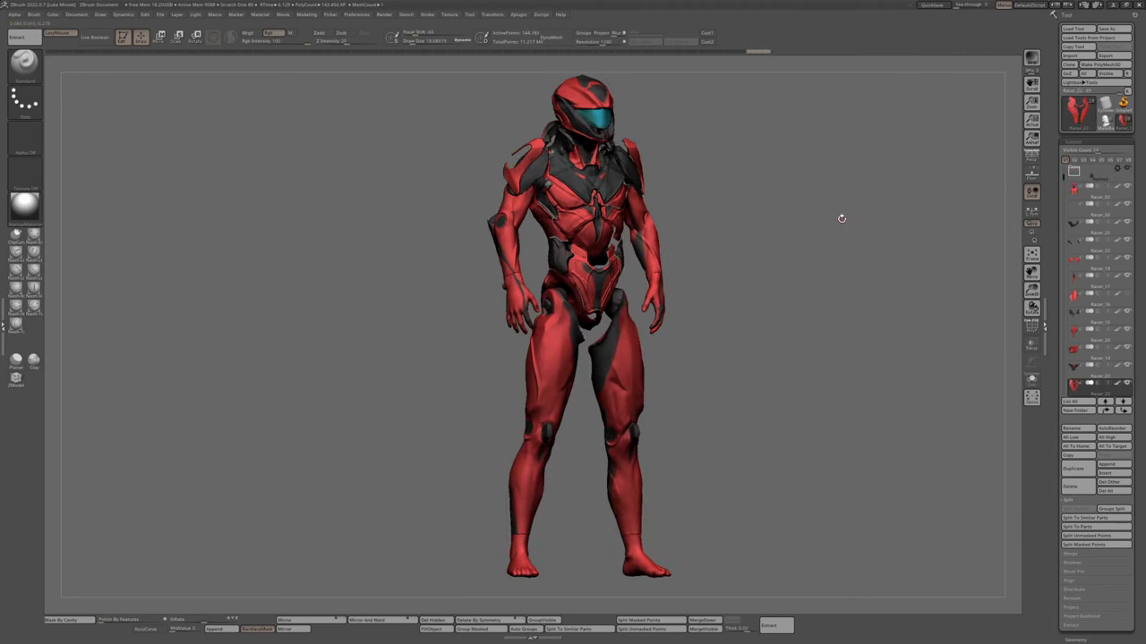
drag(841, 218, 727, 206)
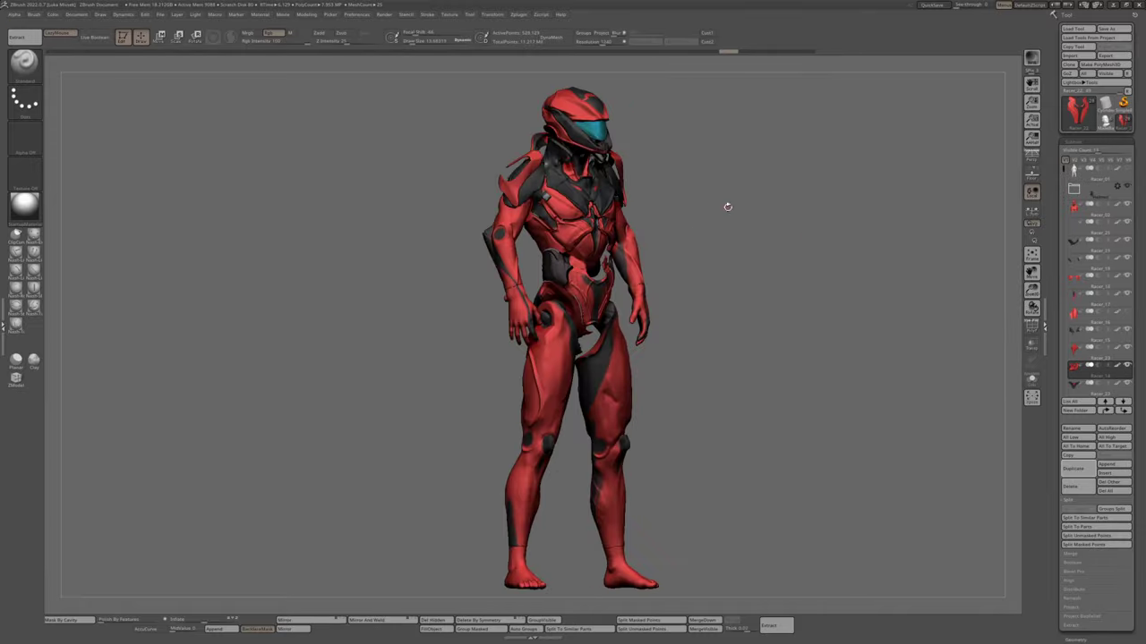
drag(714, 293, 805, 341)
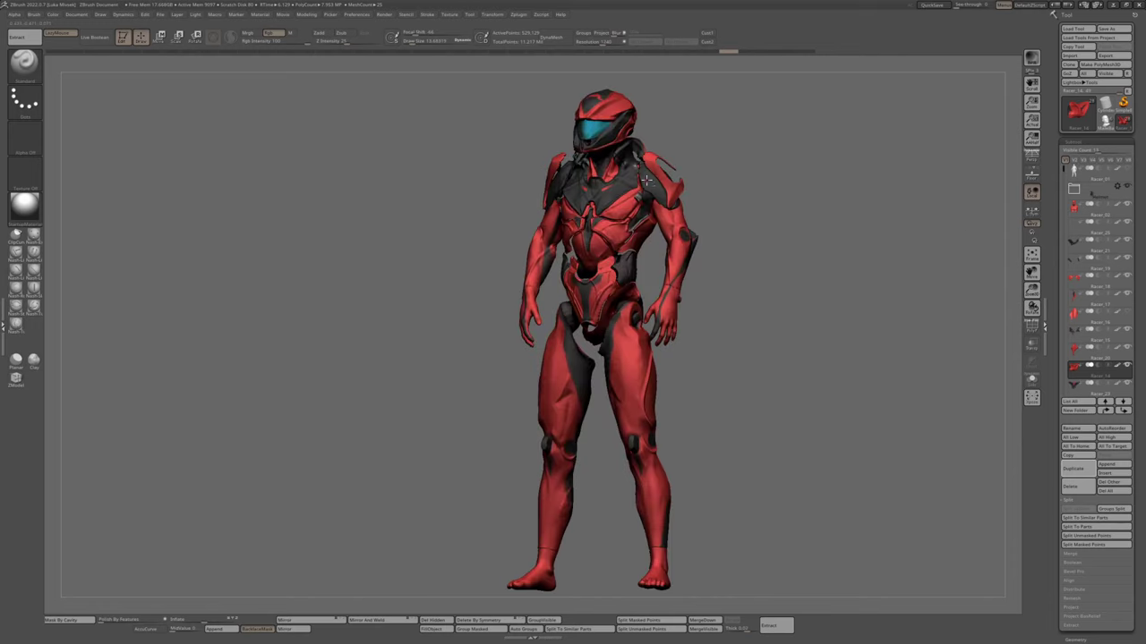
alt+click(627, 223)
drag(573, 358, 525, 367)
Solo the two shoulder armour pieces and rotate them, toggling back to the full figure
key(b)
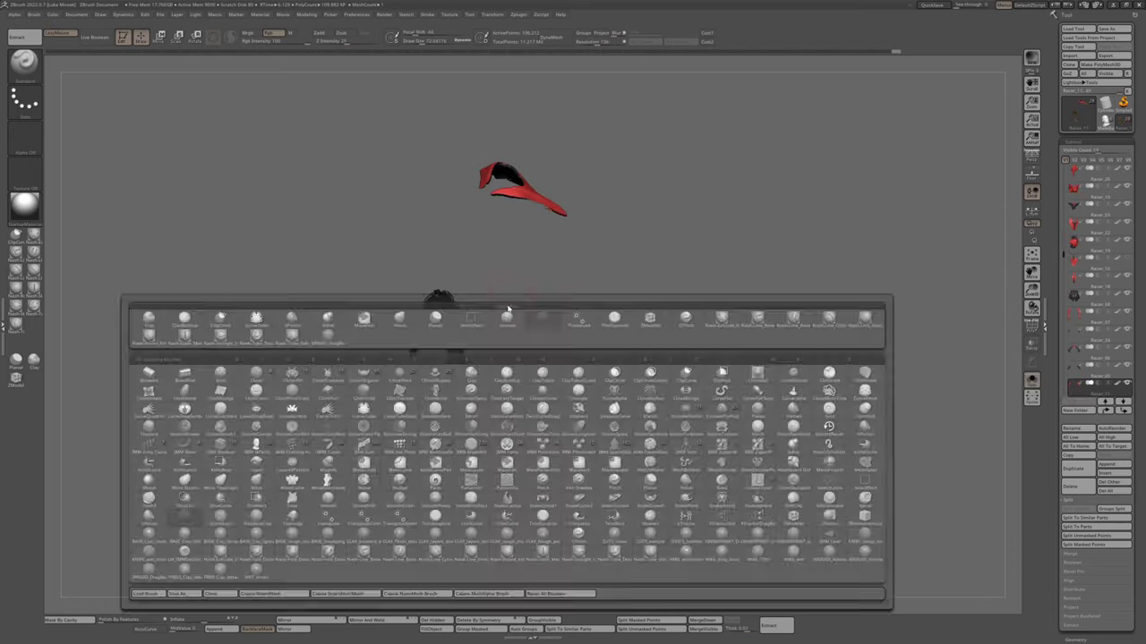
drag(442, 323, 460, 340)
ctrl+shift+click(632, 135)
drag(632, 135, 671, 134)
ctrl+shift+click(582, 215)
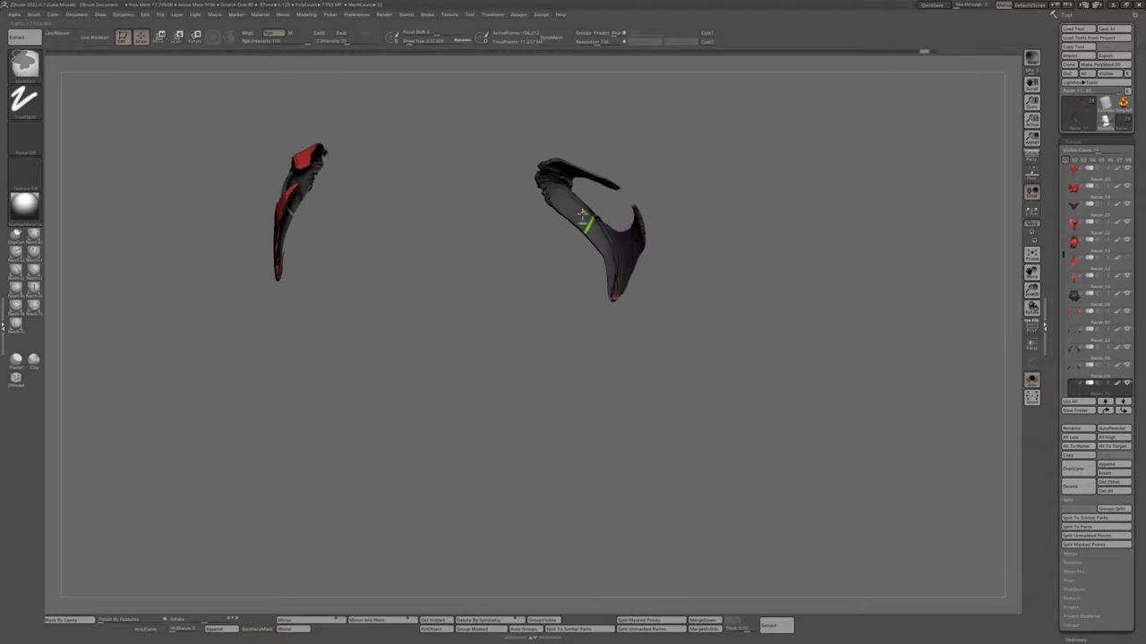
drag(546, 189, 534, 128)
ctrl+shift+click(560, 256)
Solo a single piece, then the two red pieces, and check the colour and material options
ctrl+shift+click(593, 128)
ctrl+shift+click(429, 222)
drag(429, 223, 605, 295)
ctrl+shift+click(516, 202)
ctrl+shift+click(515, 202)
right_click(592, 268)
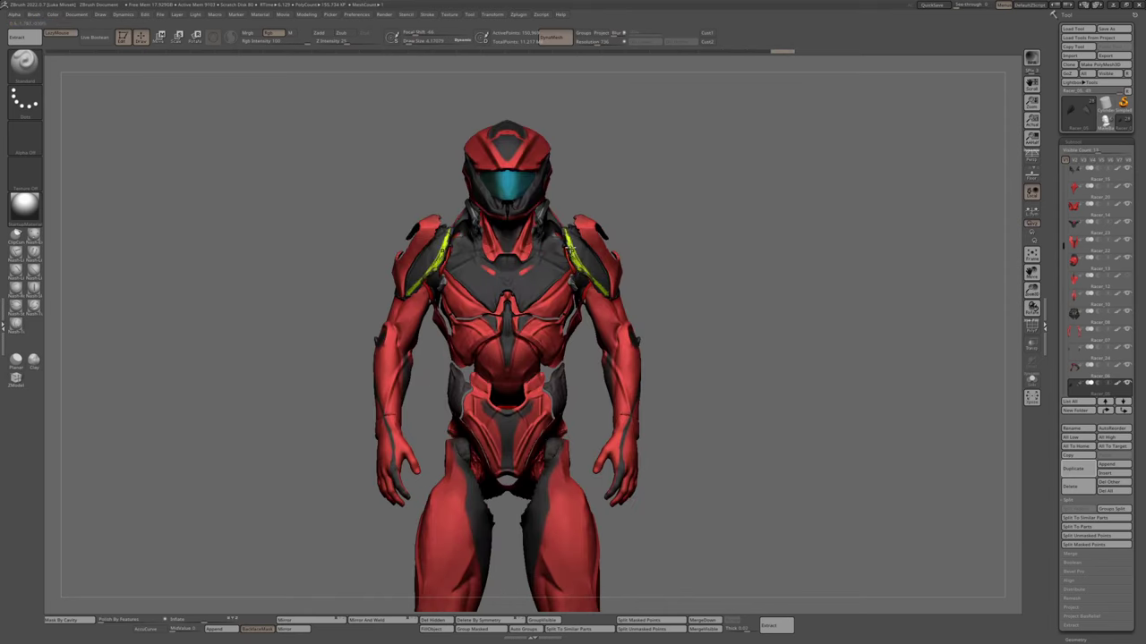
drag(560, 226, 608, 234)
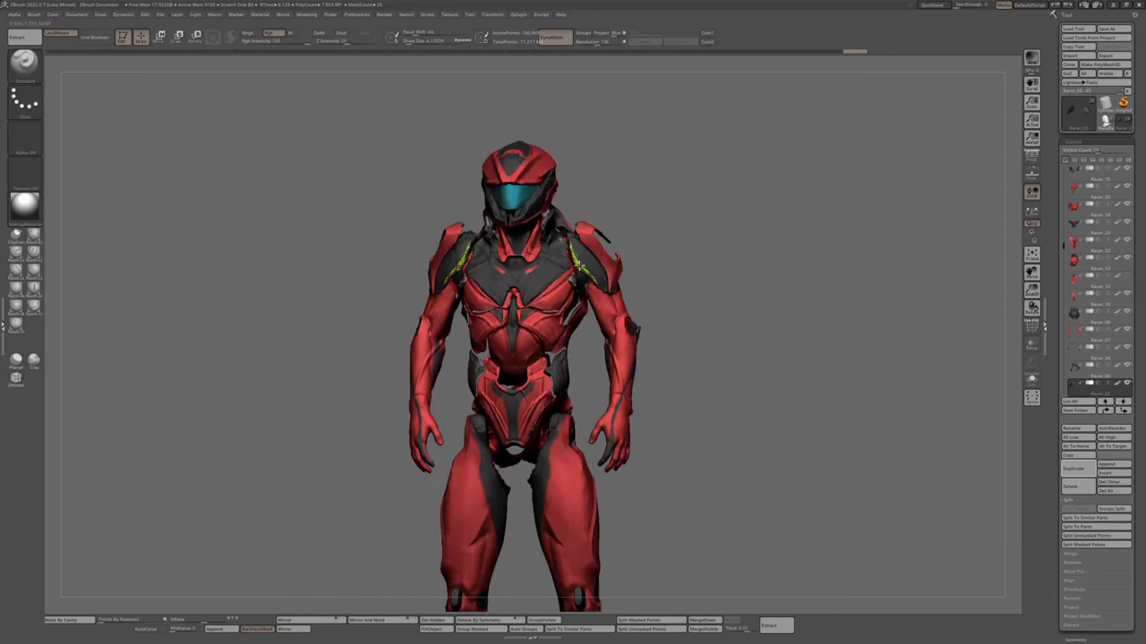
mouse_move(573, 268)
mouse_down()
mouse_move(529, 258)
mouse_move(629, 200)
mouse_move(512, 242)
mouse_up()
alt+click(513, 241)
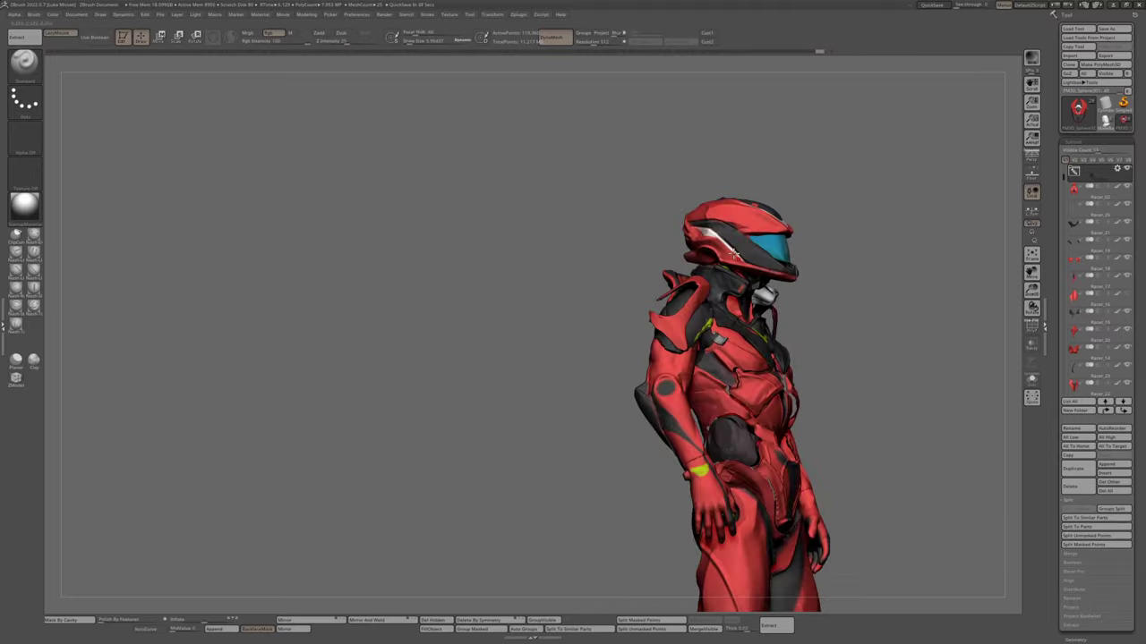
alt+click(763, 255)
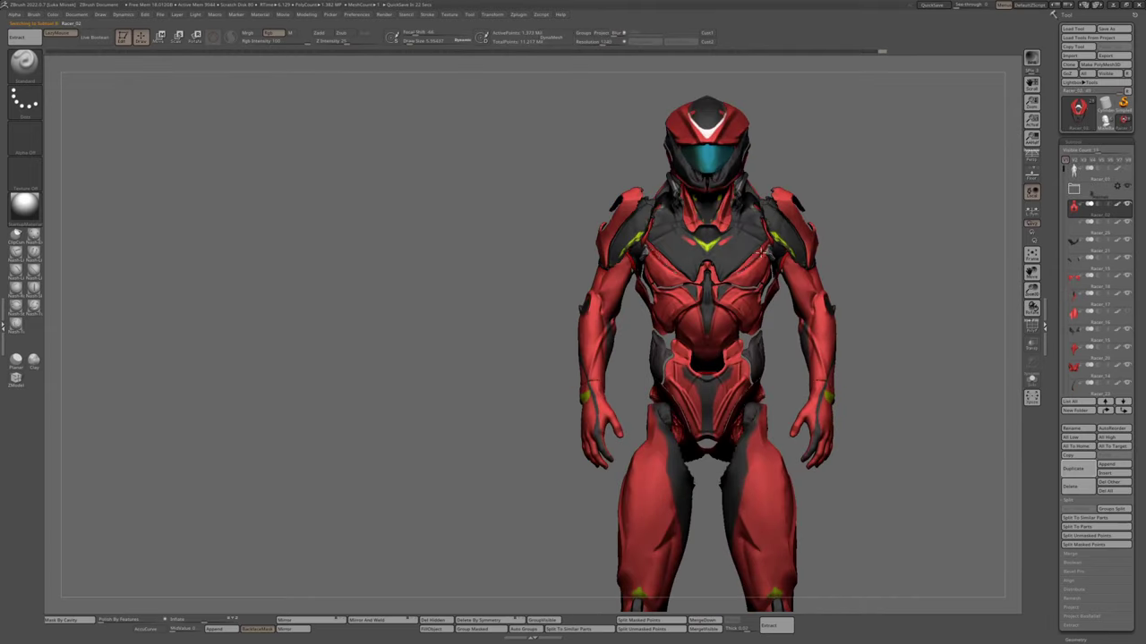
key(ctrl+shift+f)
key(ctrl+shift+f)
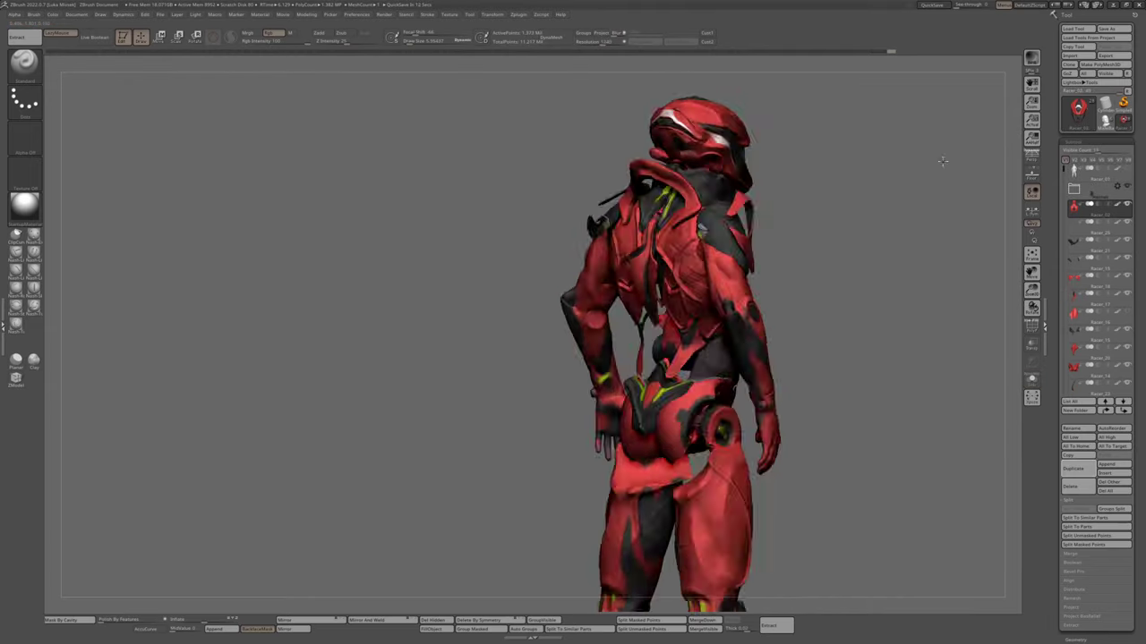
alt+click(706, 112)
drag(680, 170, 710, 234)
alt+click(710, 235)
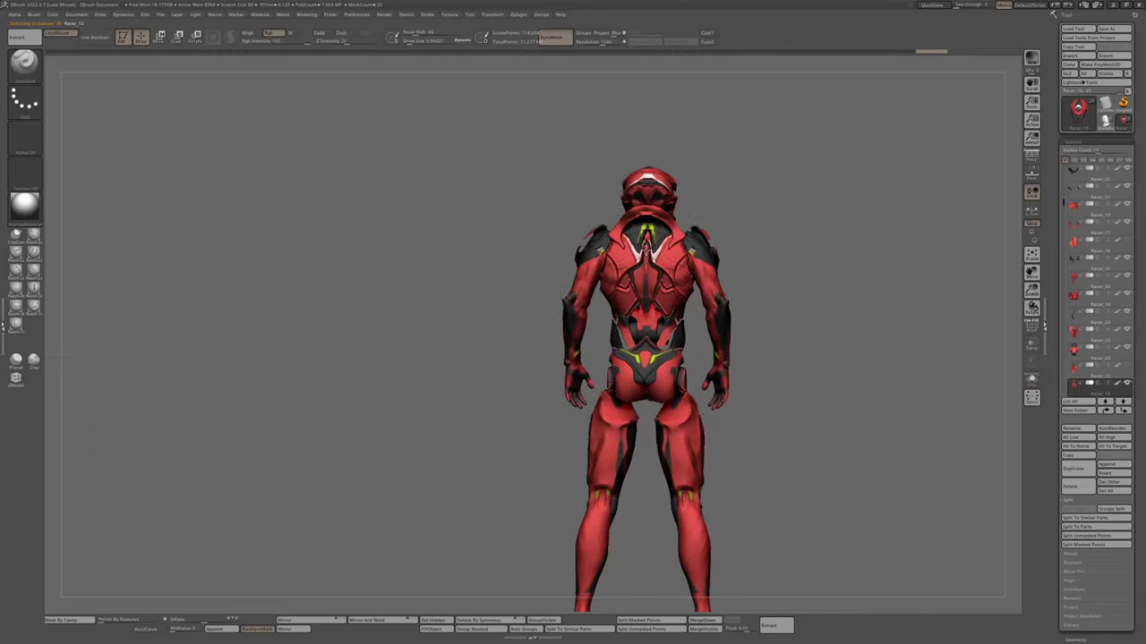
drag(663, 407, 791, 232)
alt+click(691, 257)
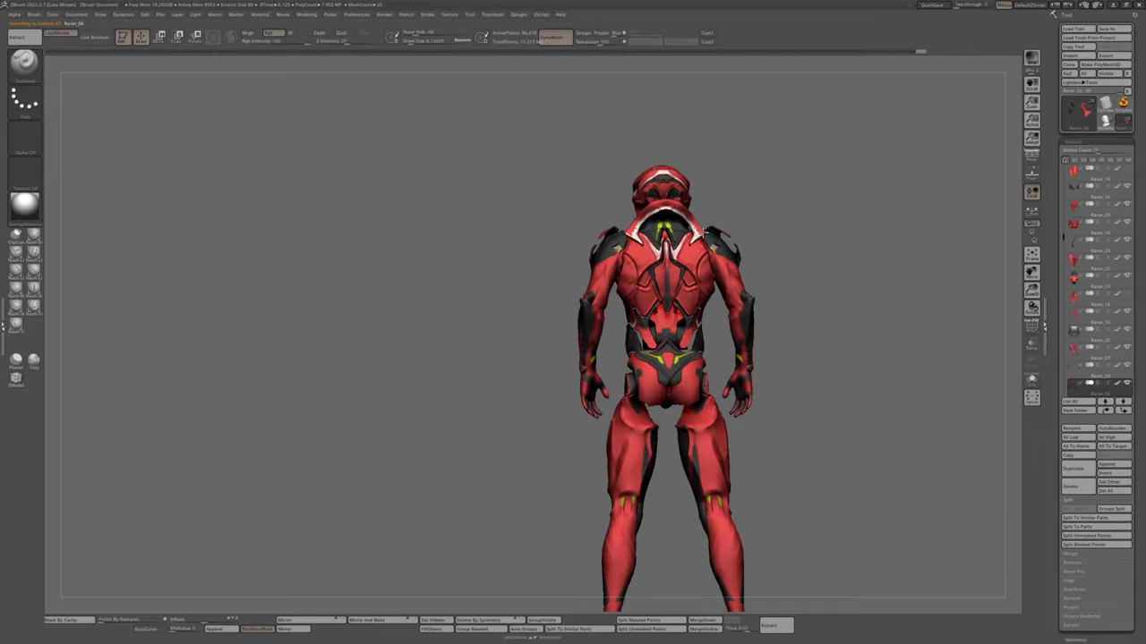
mouse_move(678, 204)
shift+mouse_down()
mouse_move(707, 224)
mouse_move(761, 193)
mouse_move(820, 198)
mouse_move(808, 281)
mouse_move(752, 281)
mouse_move(641, 162)
shift+mouse_up()
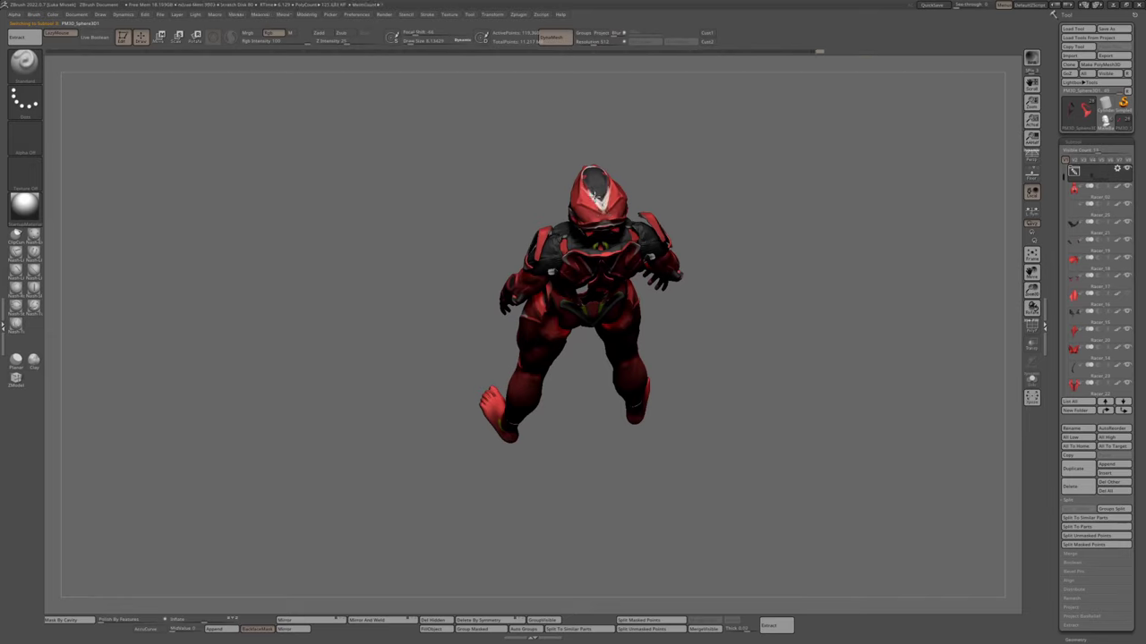
drag(593, 195, 634, 399)
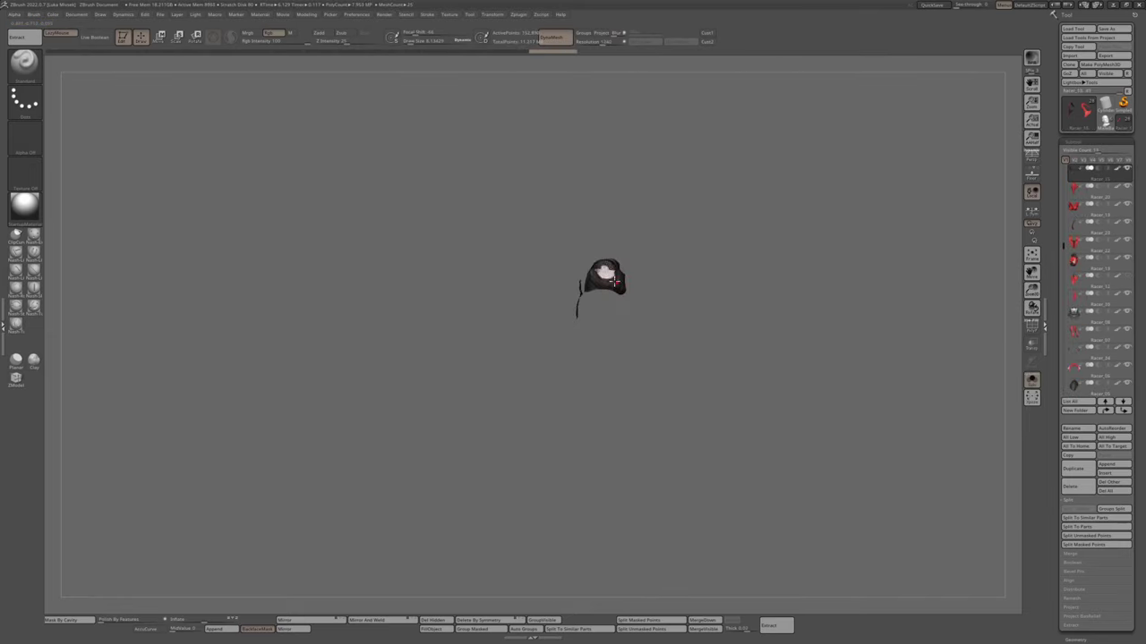
alt+click(564, 224)
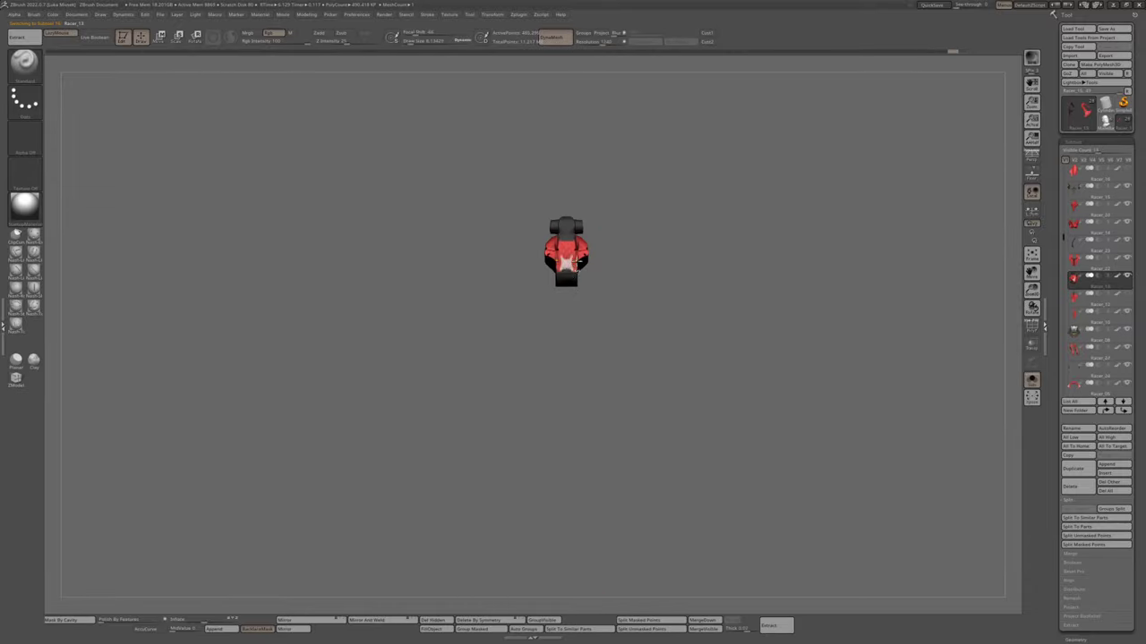
drag(717, 196, 694, 201)
Select a lower armour piece and orbit the character from back to front to review the plates
alt+click(502, 269)
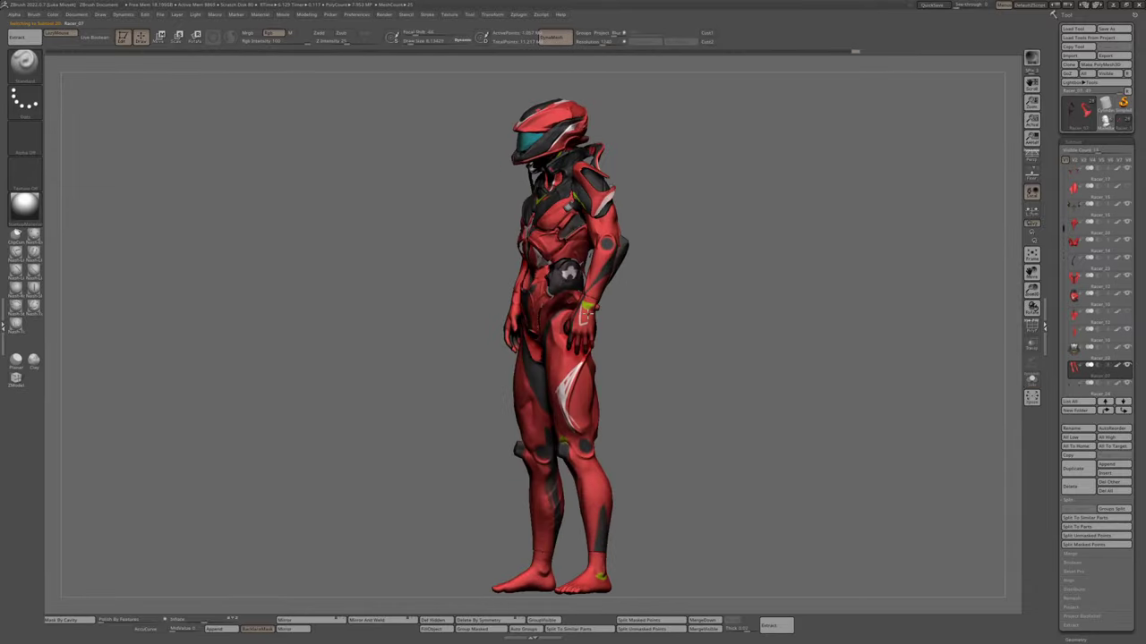
drag(501, 268, 761, 137)
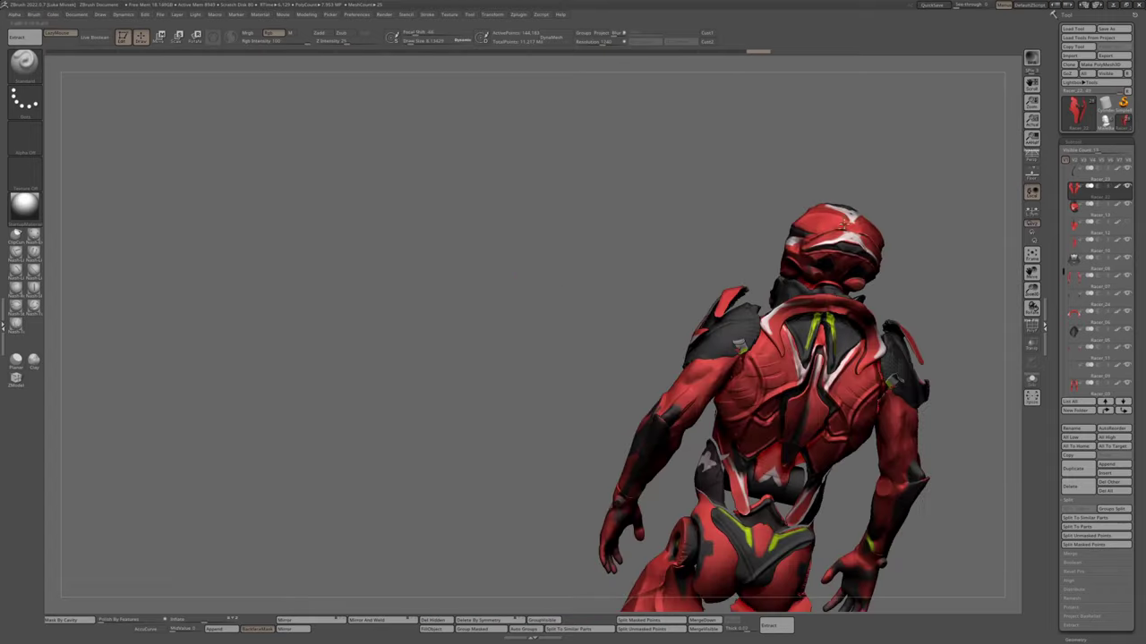
mouse_move(573, 235)
mouse_down()
mouse_move(691, 234)
mouse_move(674, 216)
mouse_move(724, 174)
mouse_move(791, 184)
mouse_move(782, 208)
mouse_move(724, 192)
mouse_move(821, 151)
mouse_move(715, 248)
mouse_move(811, 171)
mouse_move(897, 181)
mouse_move(467, 302)
mouse_up()
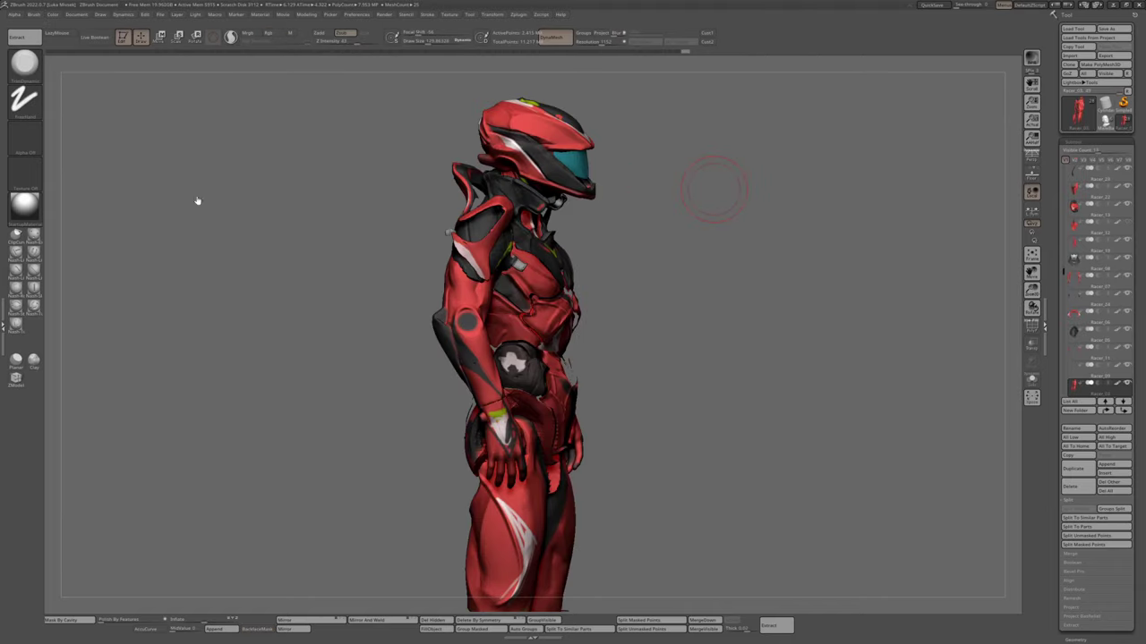
drag(197, 200, 759, 251)
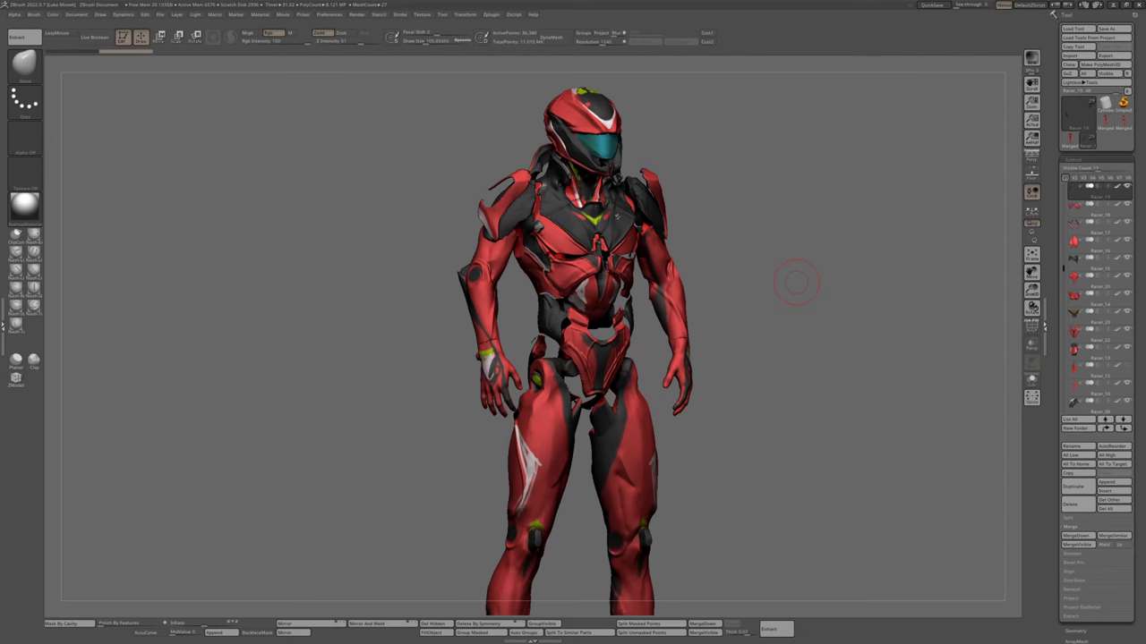
Select the chest armour, then zoom onto the helmet and view it from front and side
alt+click(606, 288)
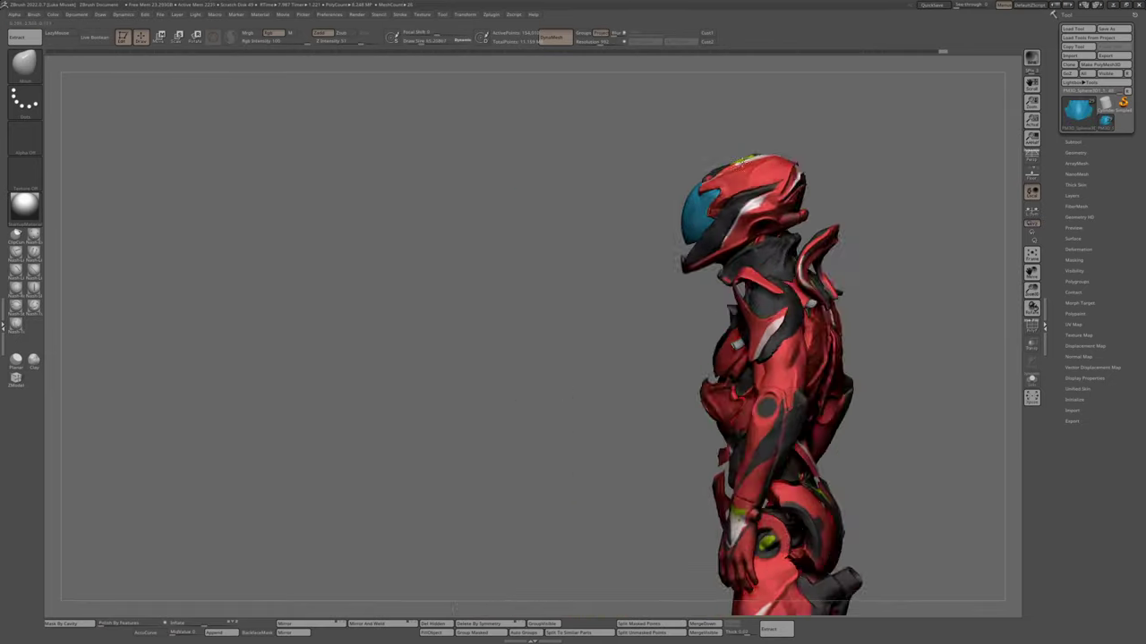
drag(743, 161, 717, 119)
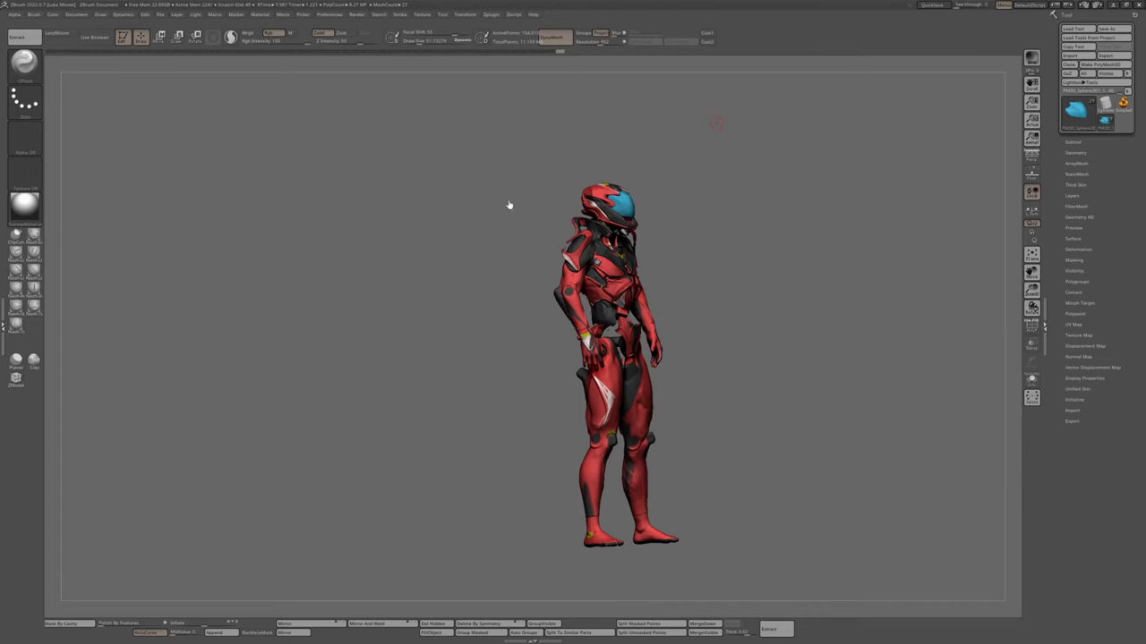
alt+drag(115, 196, 358, 224)
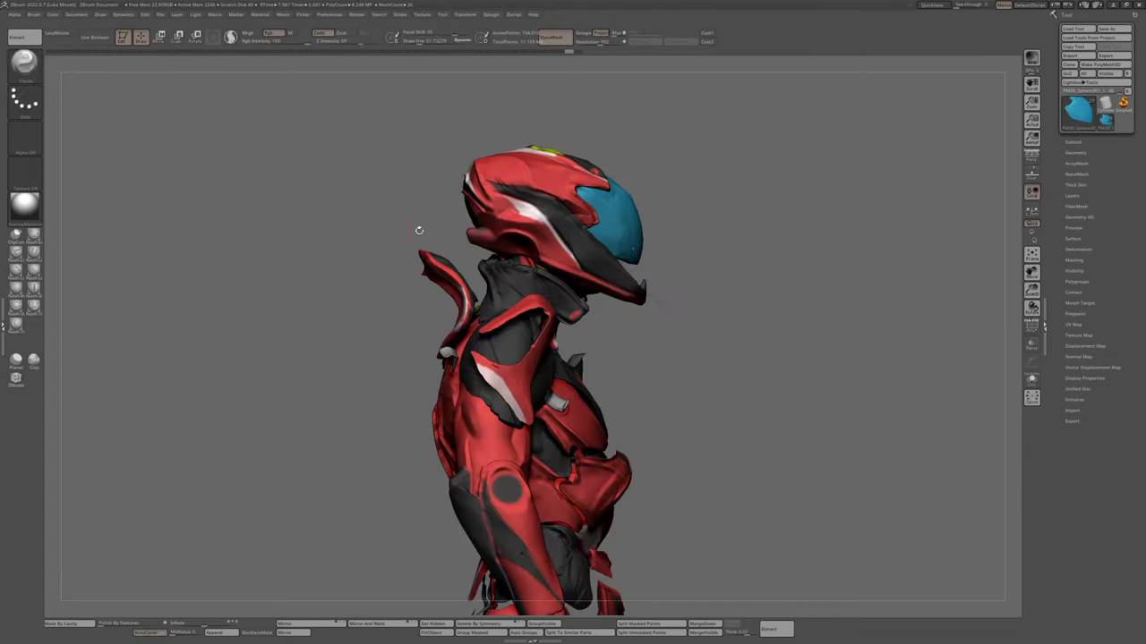
drag(510, 193, 721, 140)
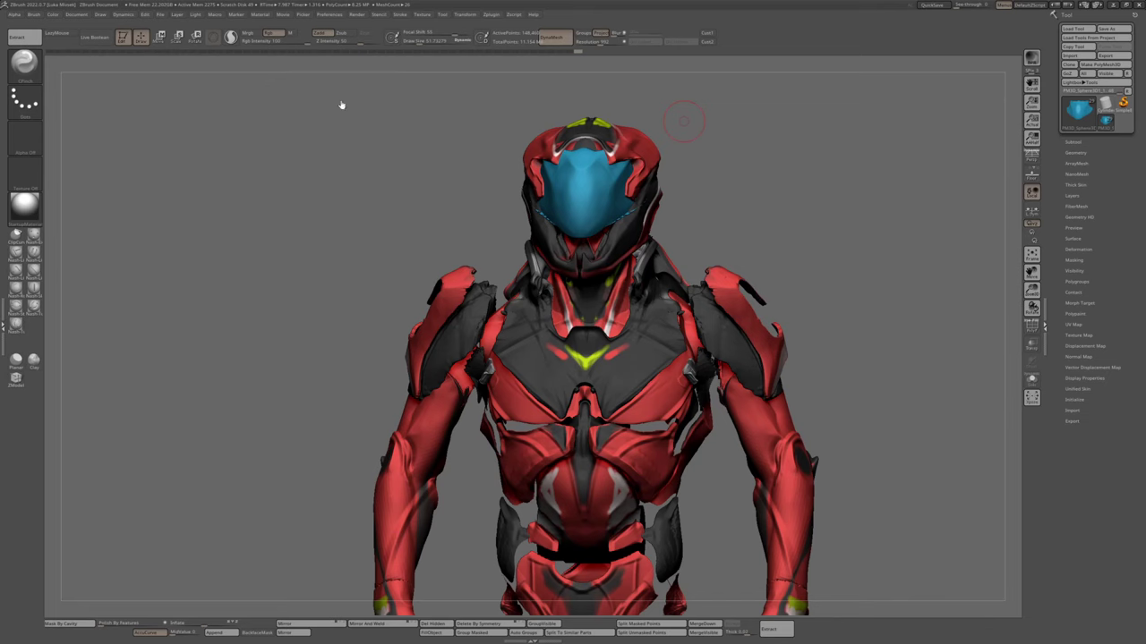
drag(857, 177, 584, 248)
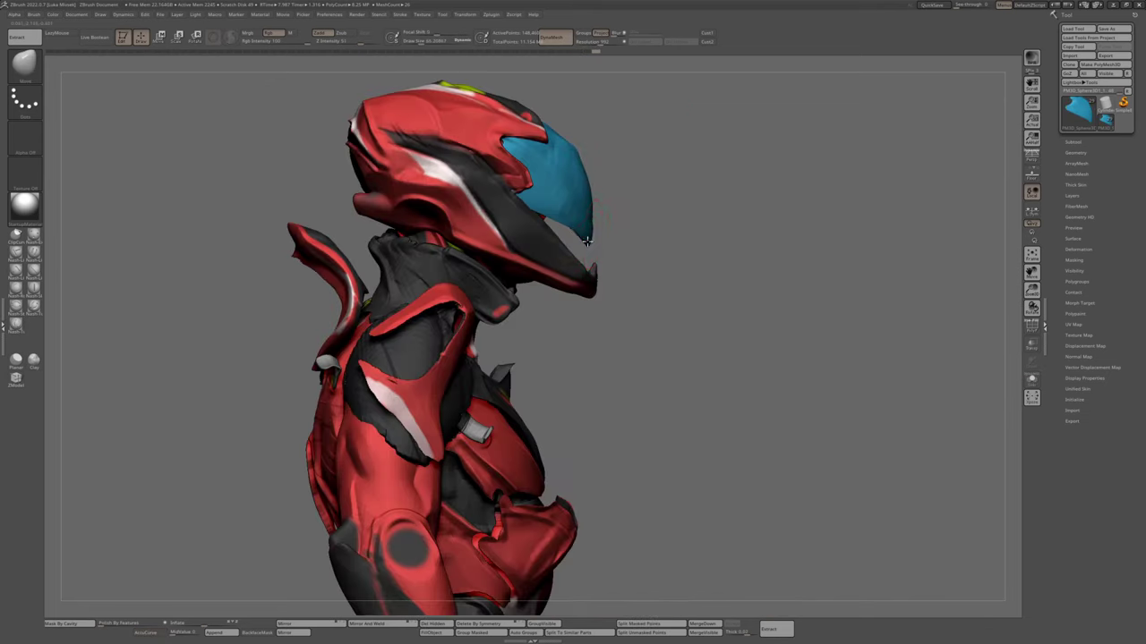
Activate the Move gizmo on the helmet and recentre close on the visor faceplate
key(w)
drag(519, 264, 658, 240)
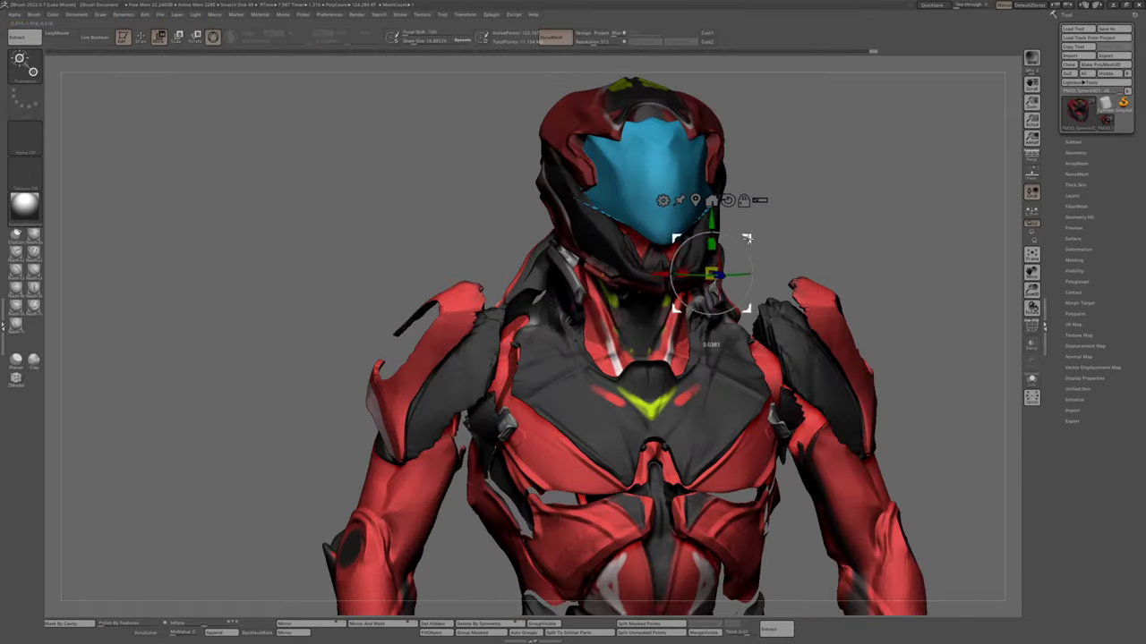
alt+drag(704, 452, 767, 452)
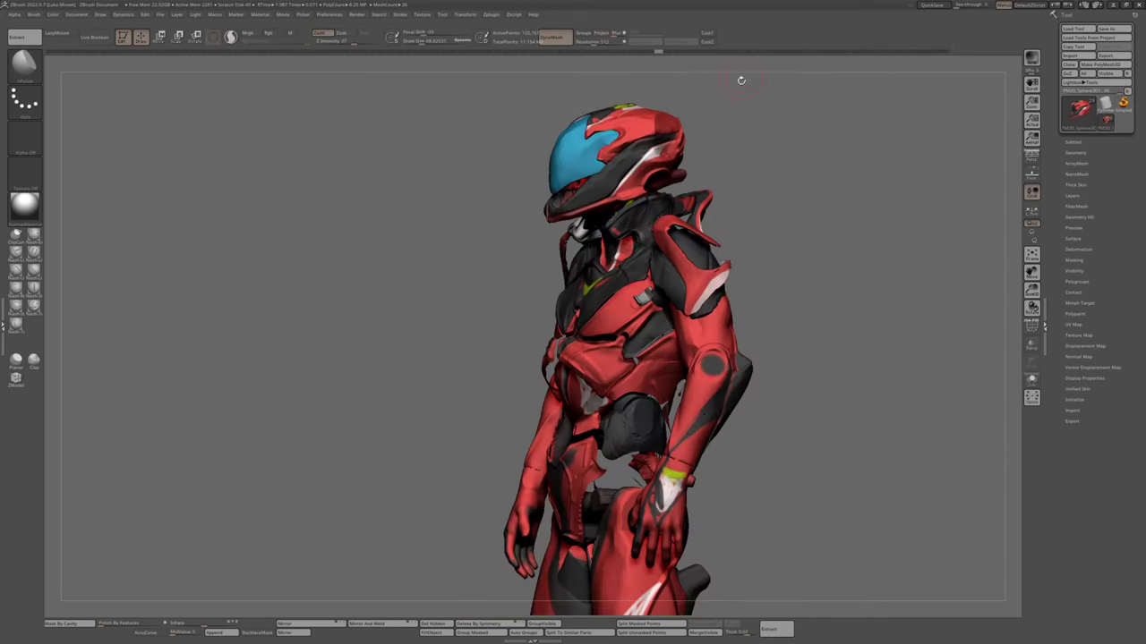
Revert the model to an earlier state in Undo History
click(837, 51)
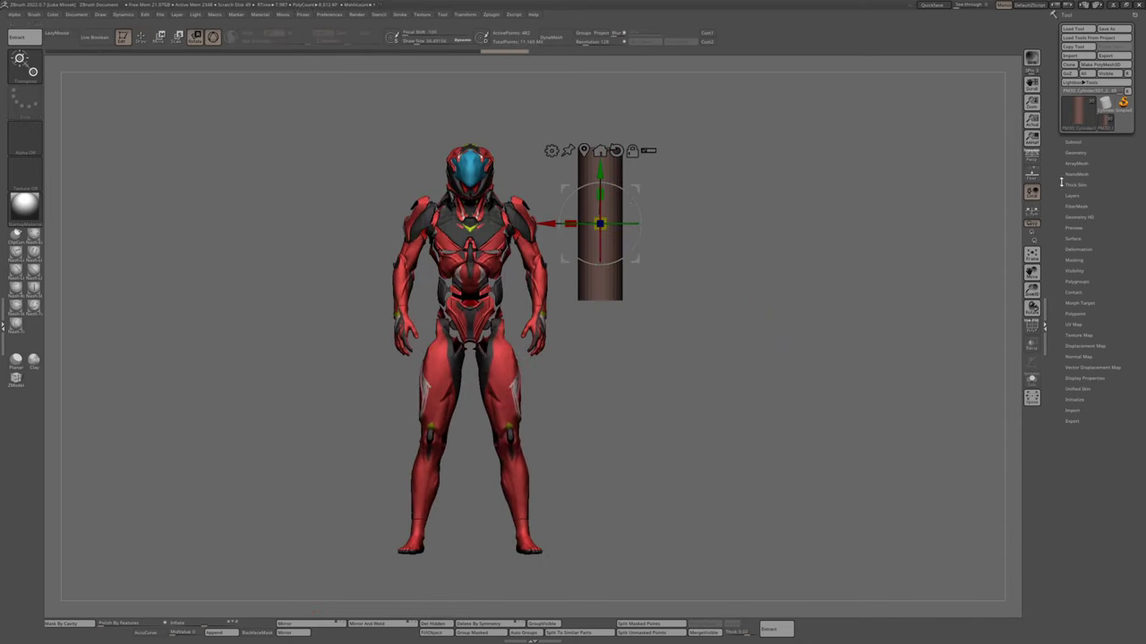
Expand the subtool list, check the backpack canister from all sides, and return to Draw mode
click(1073, 141)
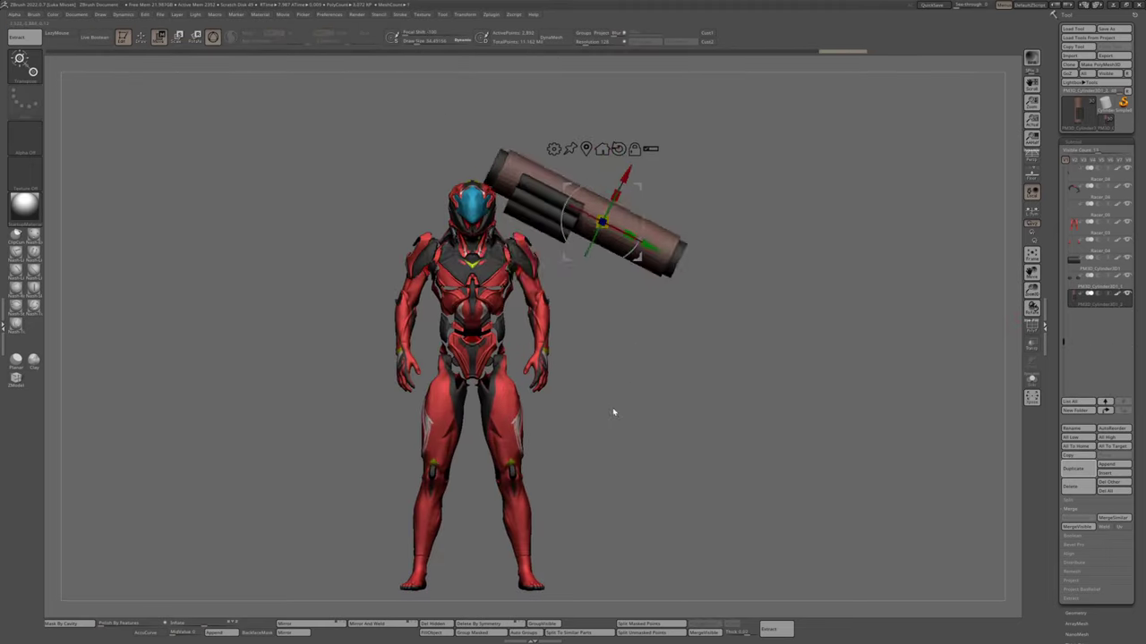
drag(613, 411, 582, 264)
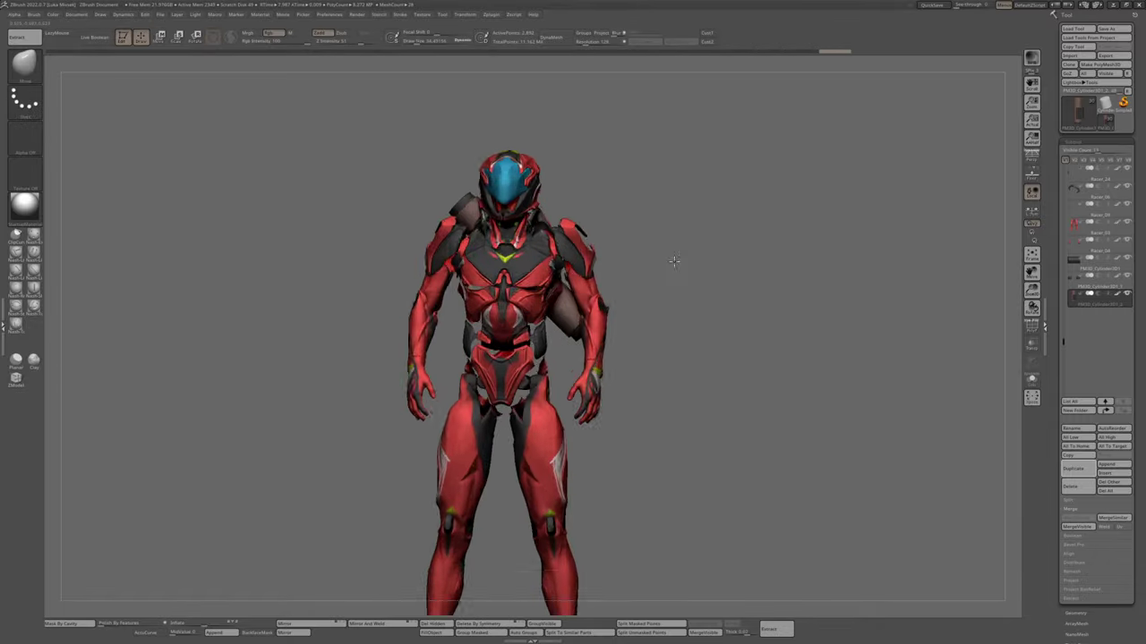
mouse_move(673, 256)
mouse_down()
mouse_move(683, 299)
mouse_move(742, 295)
mouse_move(680, 243)
mouse_up()
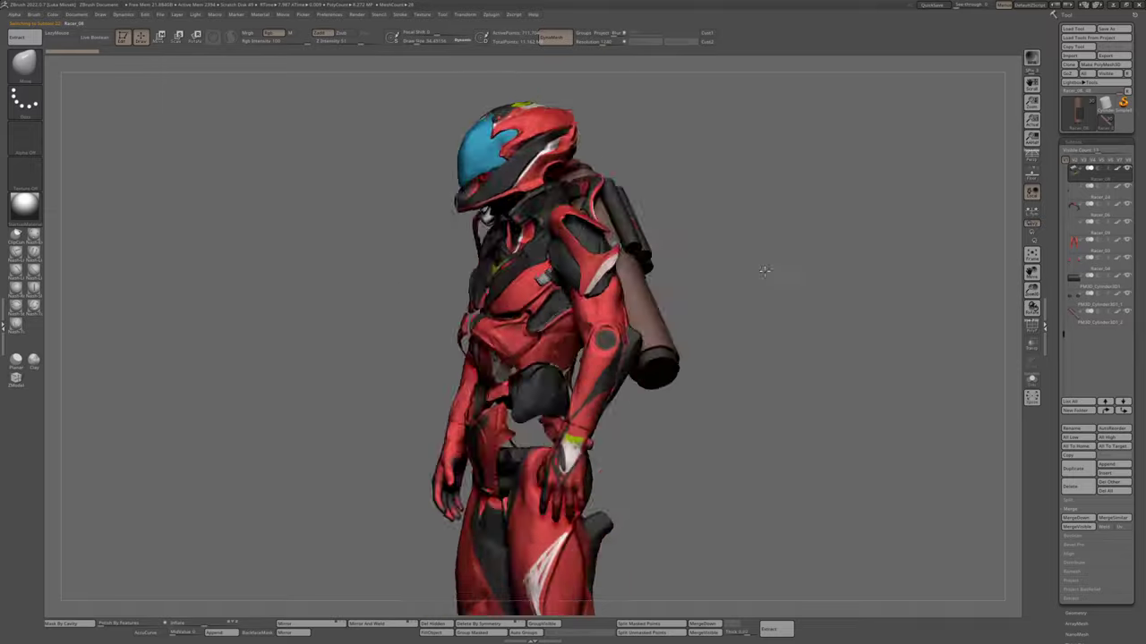
drag(707, 171, 747, 316)
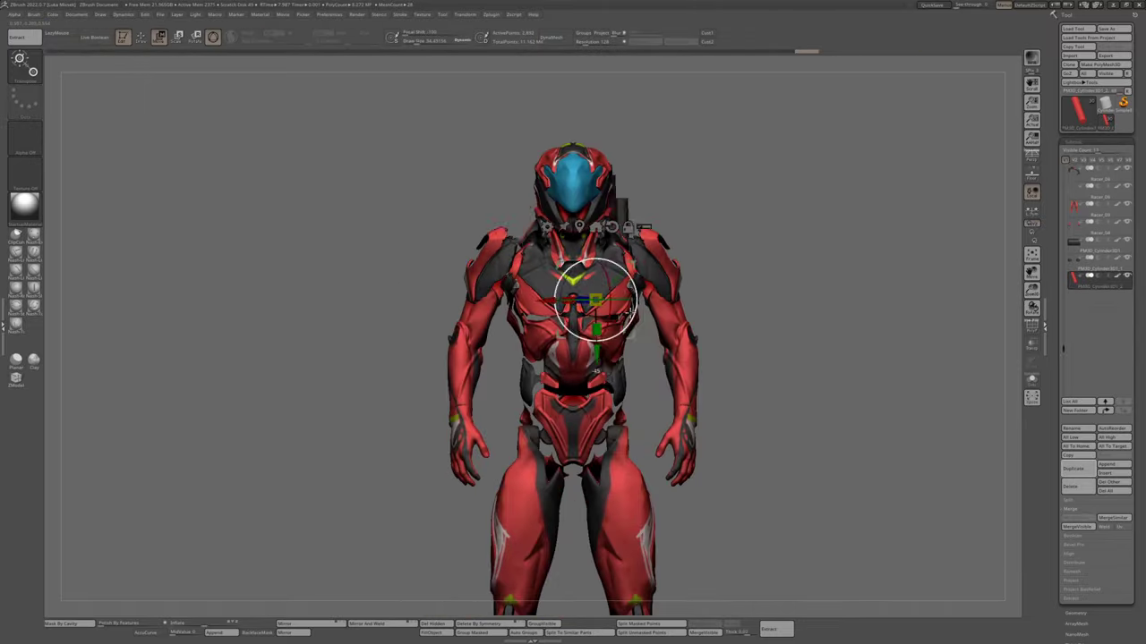
drag(626, 286, 488, 286)
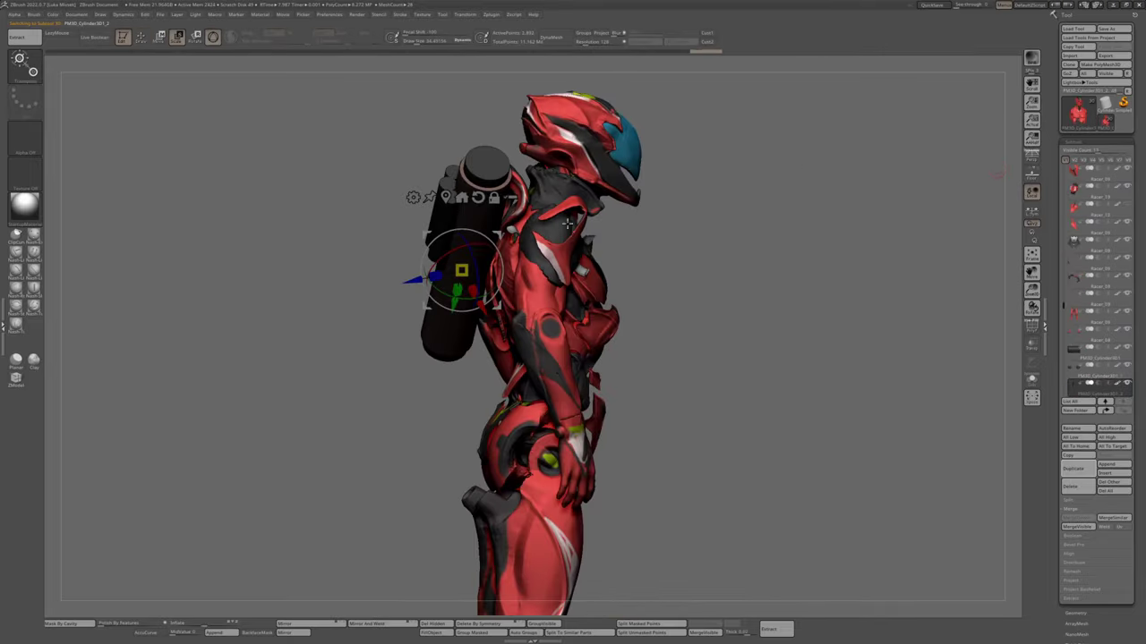
drag(484, 245, 427, 274)
drag(493, 237, 470, 280)
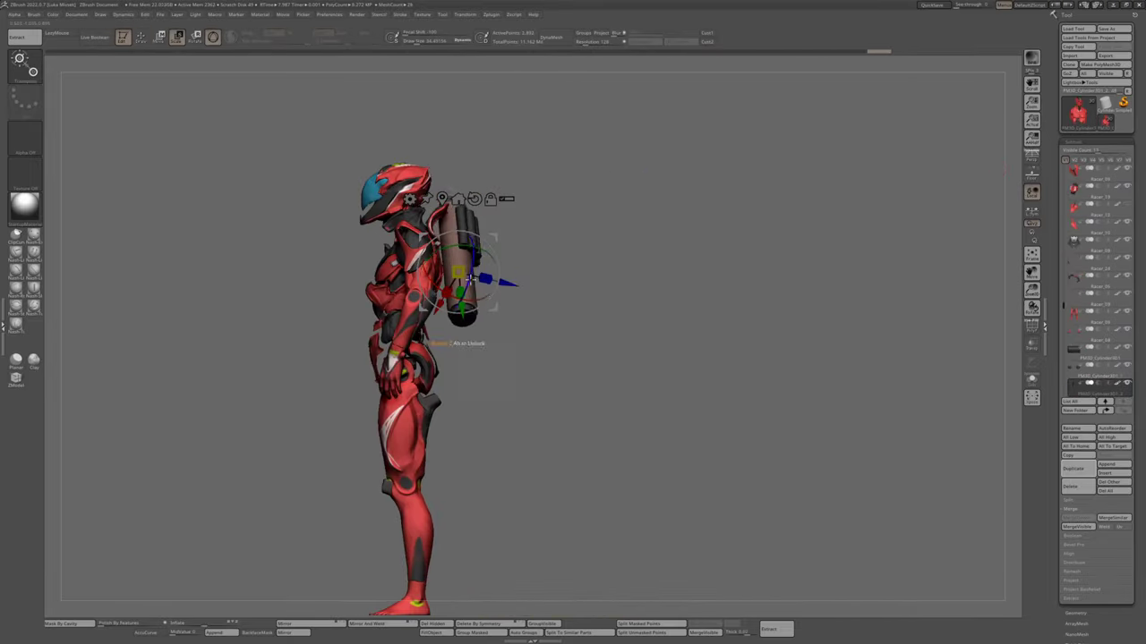
key(q)
mouse_move(497, 236)
mouse_down()
mouse_move(716, 234)
mouse_move(698, 215)
mouse_move(611, 256)
mouse_up()
drag(692, 250, 717, 164)
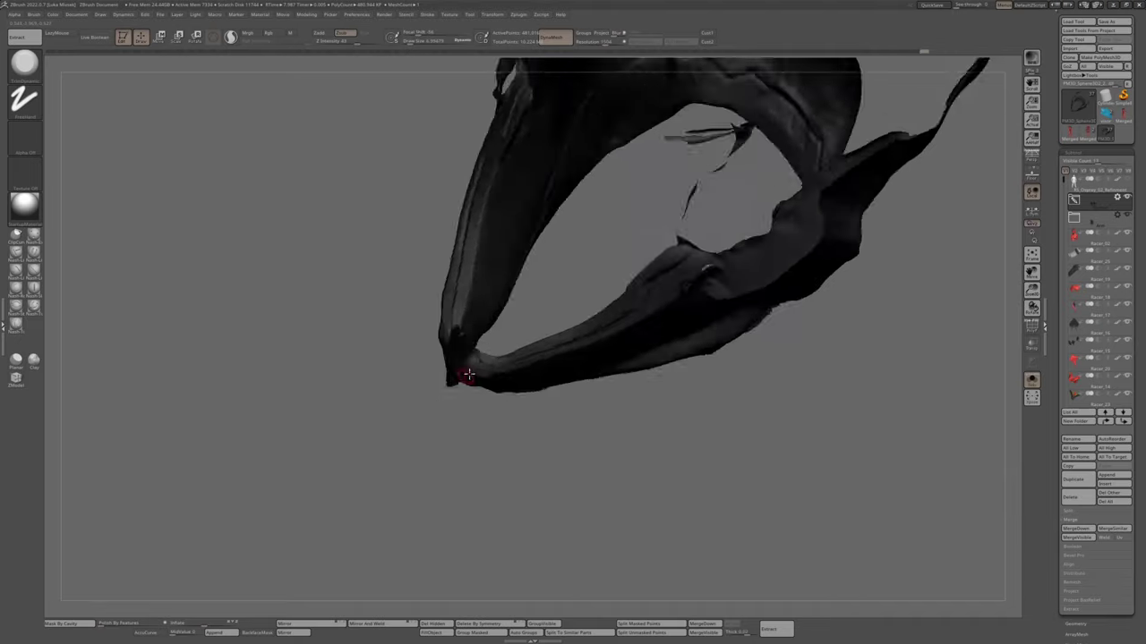
Orbit to the grey hood shell and apply double-sided Panel Loops from Modify Topology
mouse_move(468, 374)
mouse_down()
mouse_move(471, 427)
mouse_move(543, 388)
mouse_move(672, 246)
mouse_move(403, 190)
mouse_move(421, 329)
mouse_up()
mouse_move(495, 461)
mouse_down()
mouse_move(578, 319)
mouse_move(603, 366)
mouse_move(523, 428)
mouse_up()
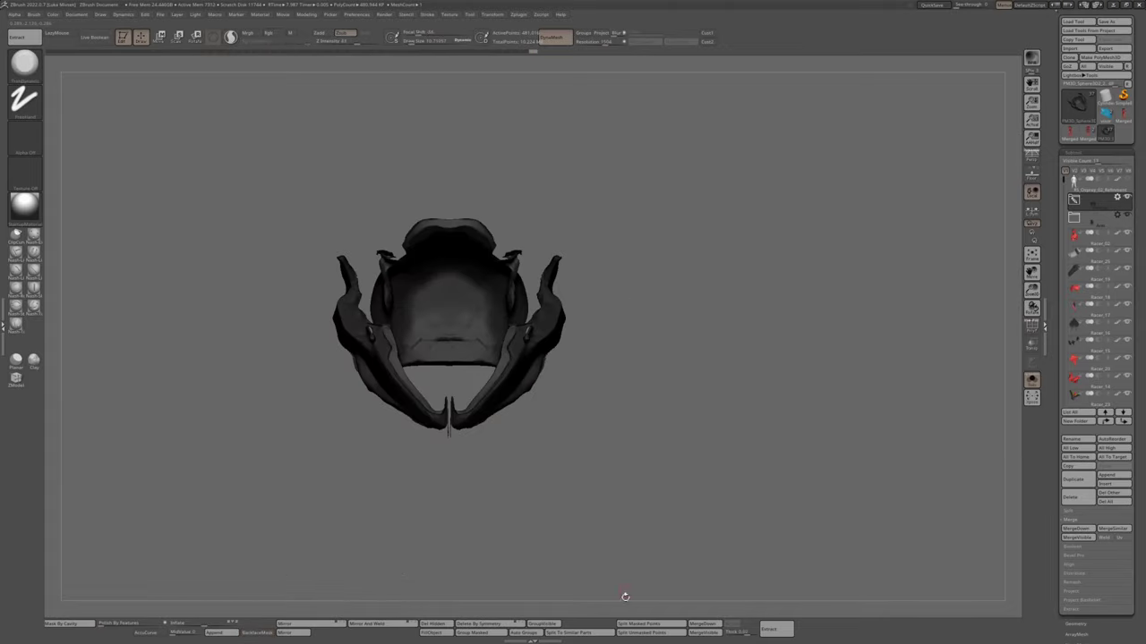
mouse_move(621, 599)
mouse_down()
mouse_move(328, 366)
mouse_move(706, 197)
mouse_up()
key(space)
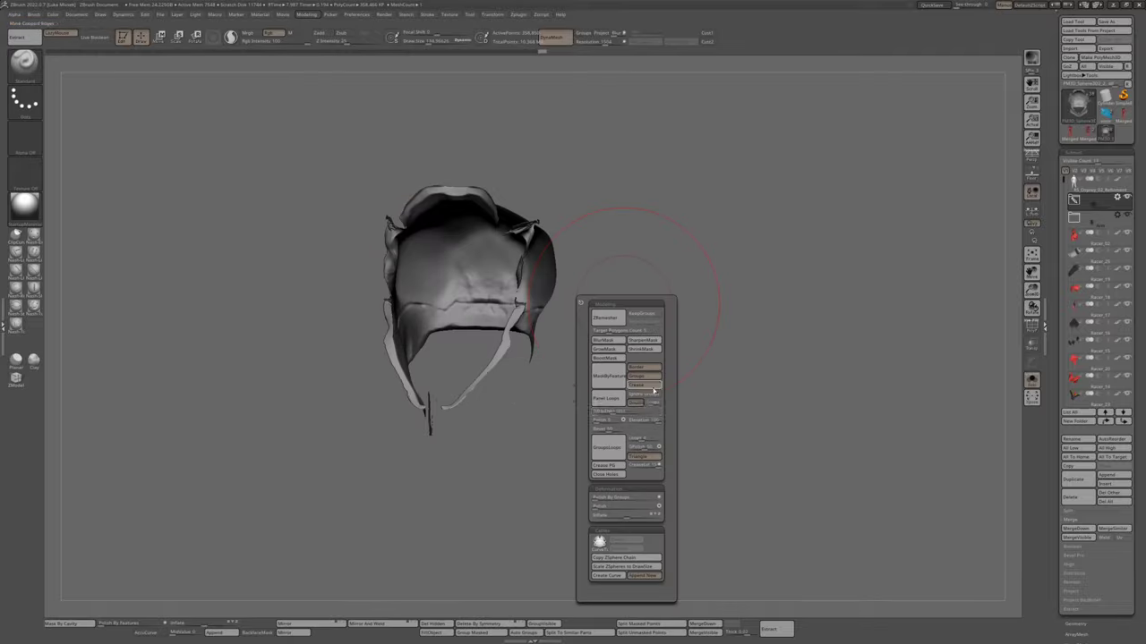
drag(630, 288, 481, 368)
key(space)
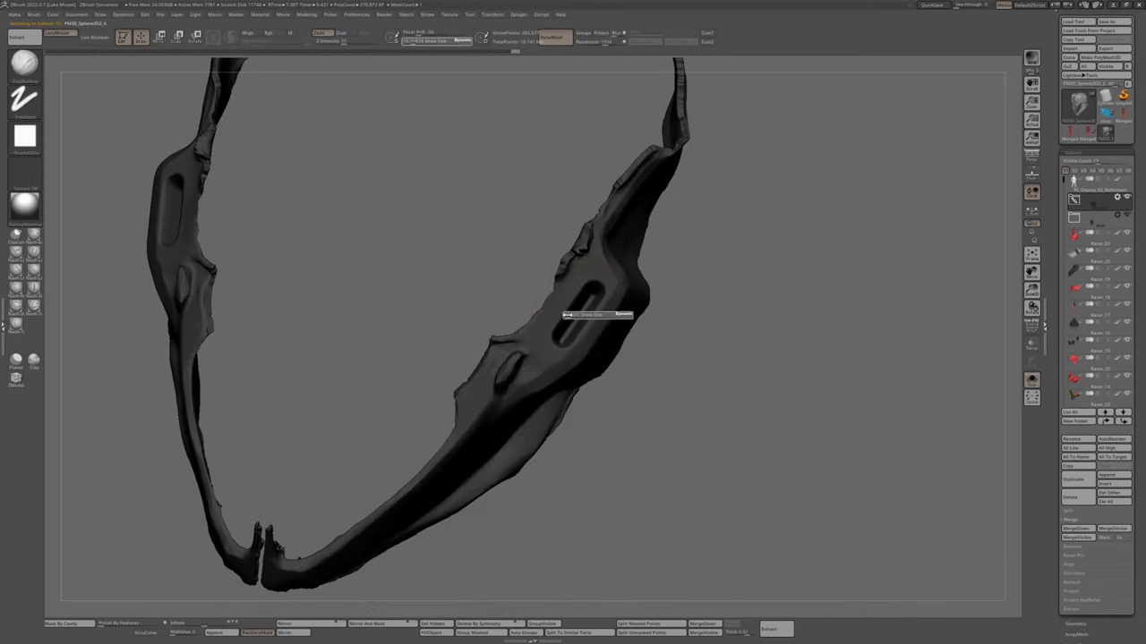
Orbit the dark frame mesh to inspect it before duplicating the hood shell's folder
mouse_move(634, 341)
mouse_down()
mouse_move(596, 332)
mouse_move(585, 310)
mouse_up()
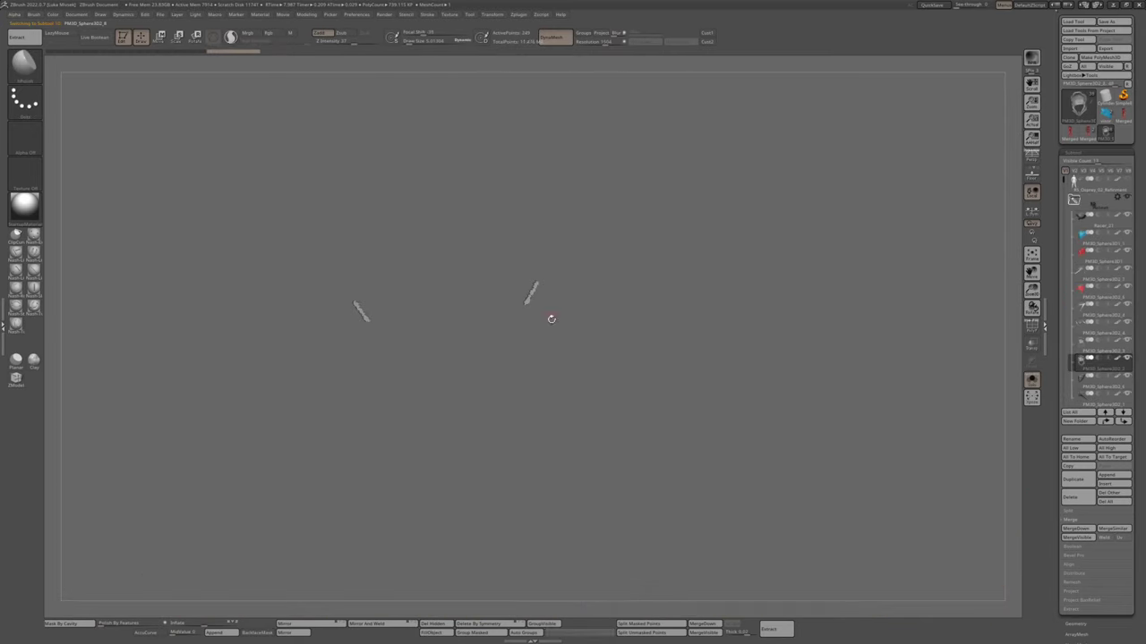
Thicken the thin helmet pieces into solid panels, then select another helmet subtool and the ClayBuildup brush
key(space)
click(539, 448)
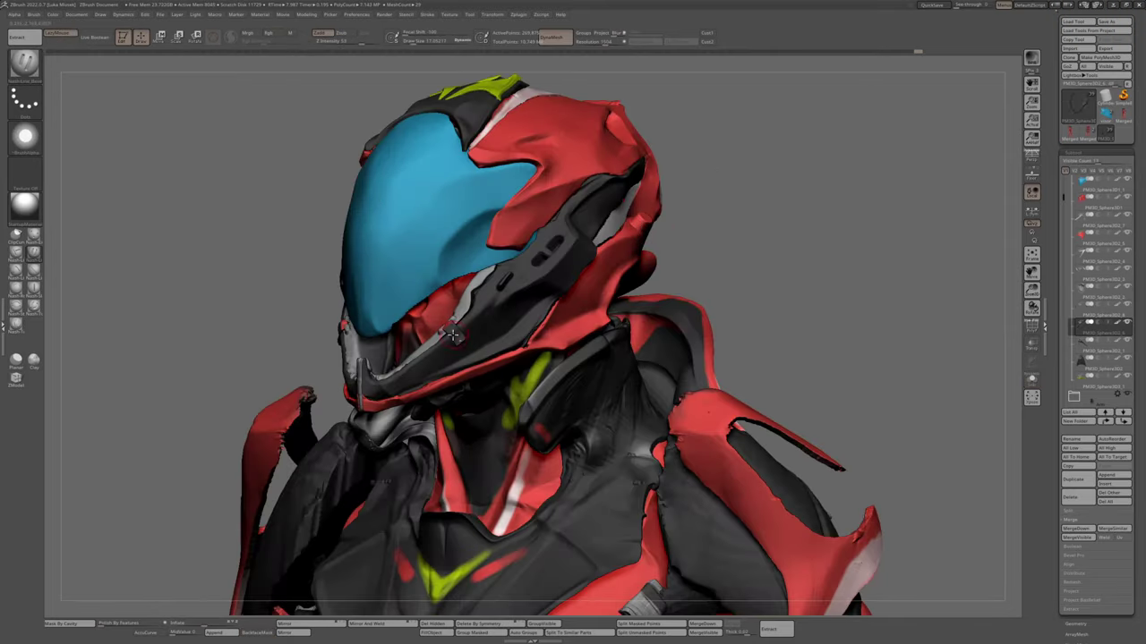
alt+click(456, 337)
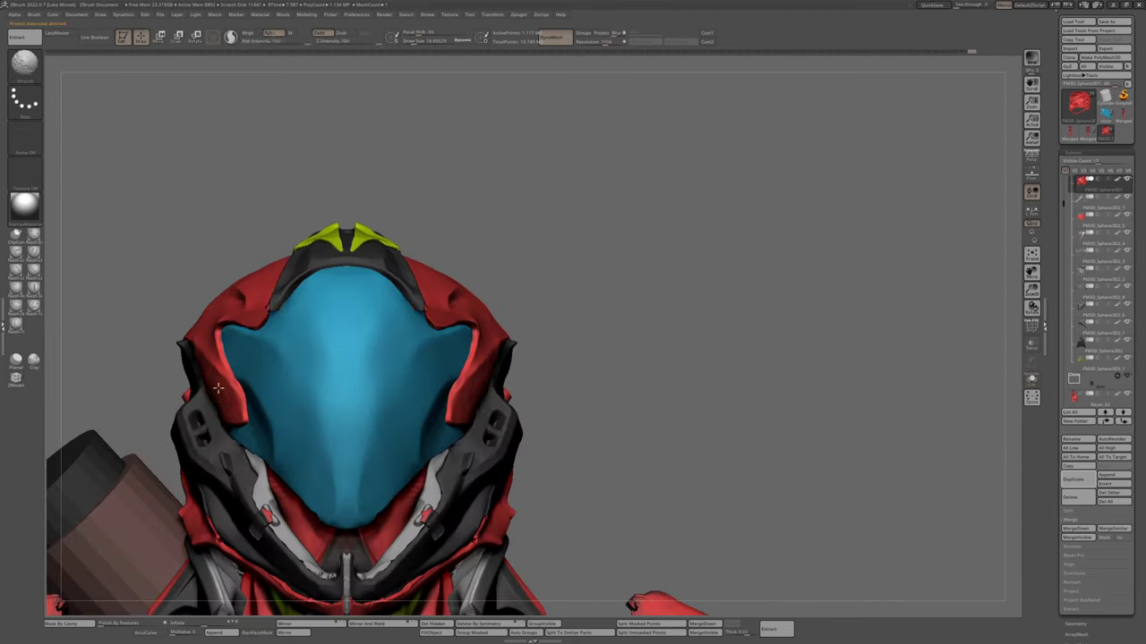
key(b)
key(c)
key(b)
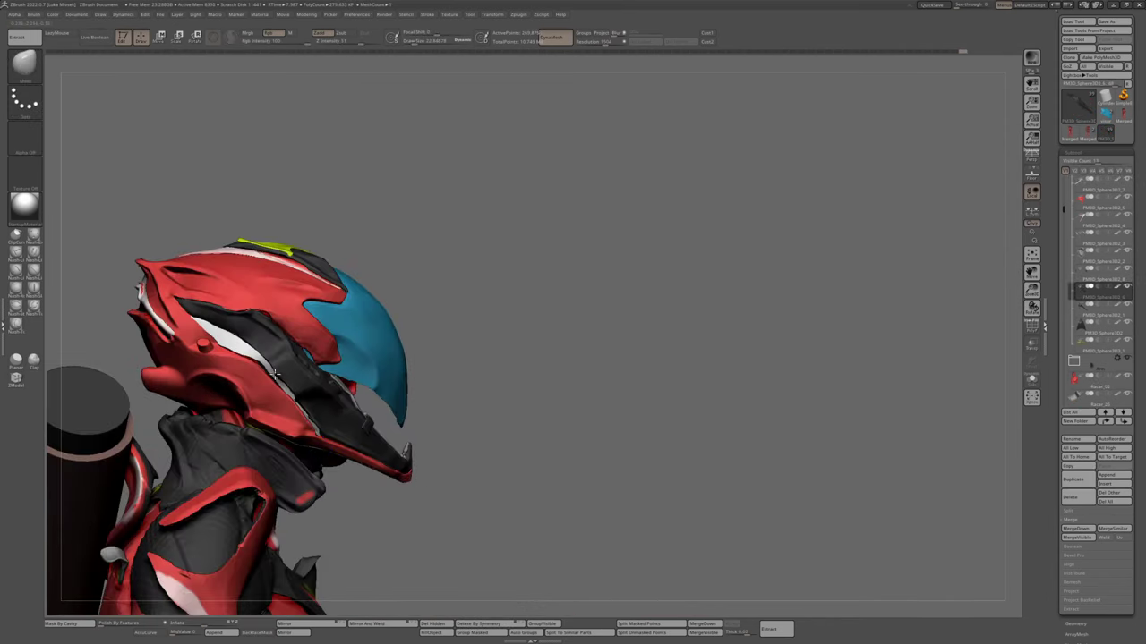
Select the top red helmet shell subtool, rotate to its other side, and solo it
alt+click(252, 357)
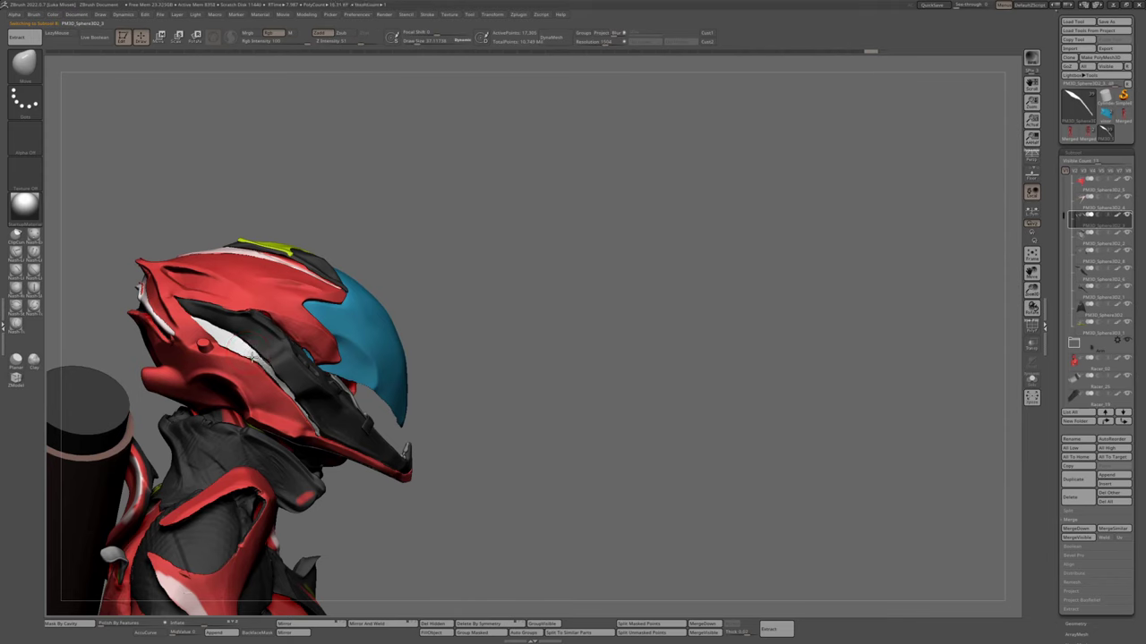
alt+click(267, 378)
alt+click(297, 406)
alt+click(283, 316)
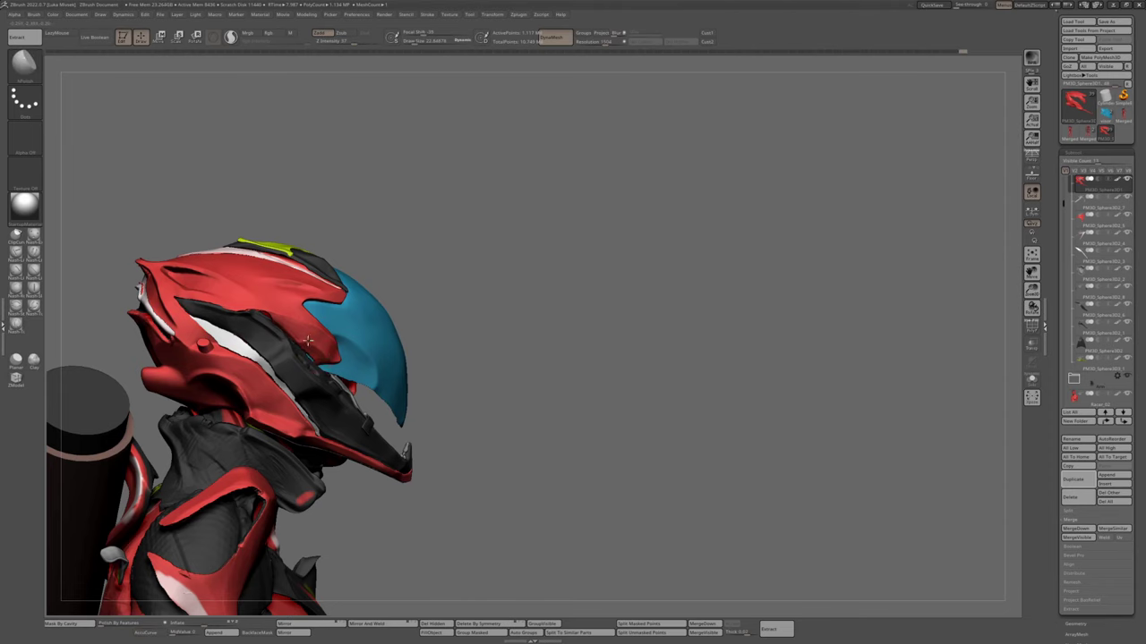
right_drag(264, 299, 395, 339)
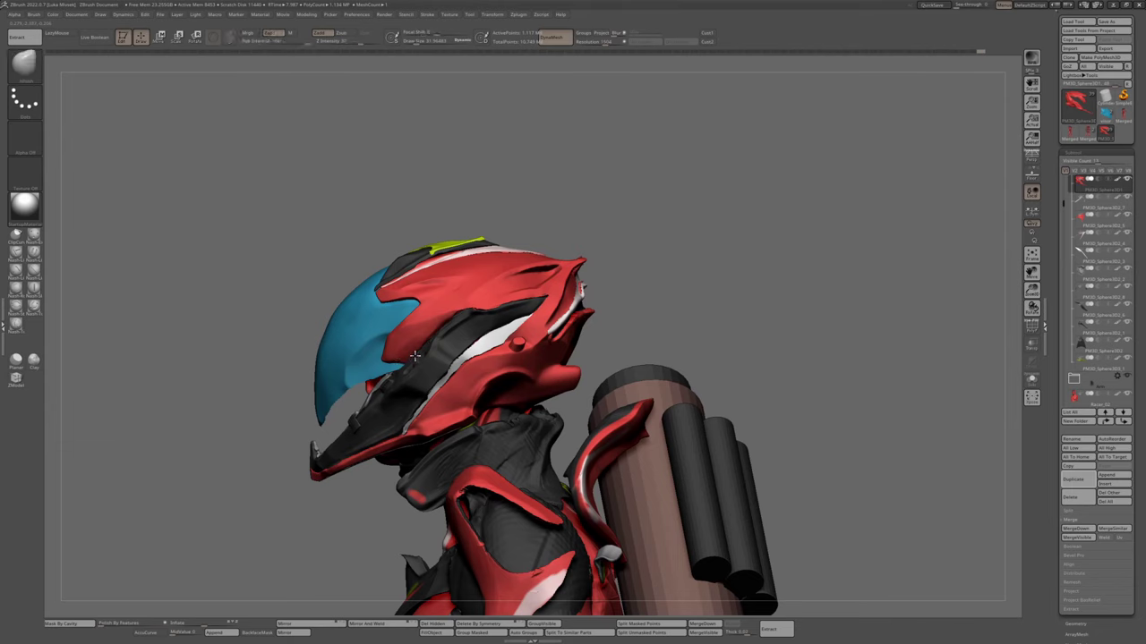
ctrl+shift+click(562, 295)
mouse_move(562, 295)
ctrl+right_down()
mouse_move(555, 240)
mouse_move(519, 288)
mouse_move(504, 342)
mouse_move(300, 161)
mouse_move(468, 388)
mouse_move(441, 359)
mouse_move(395, 351)
mouse_move(466, 340)
mouse_move(567, 298)
ctrl+right_up()
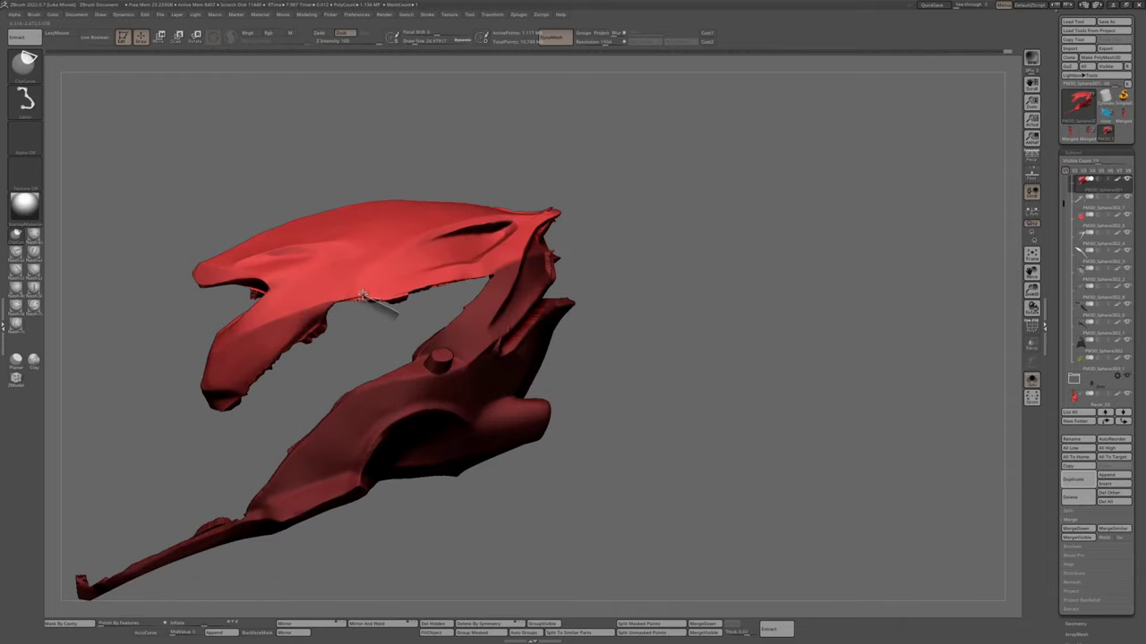
Switch to SliceCurve and draw a slice curve across the red helmet shell
key(b)
key(s)
key(t)
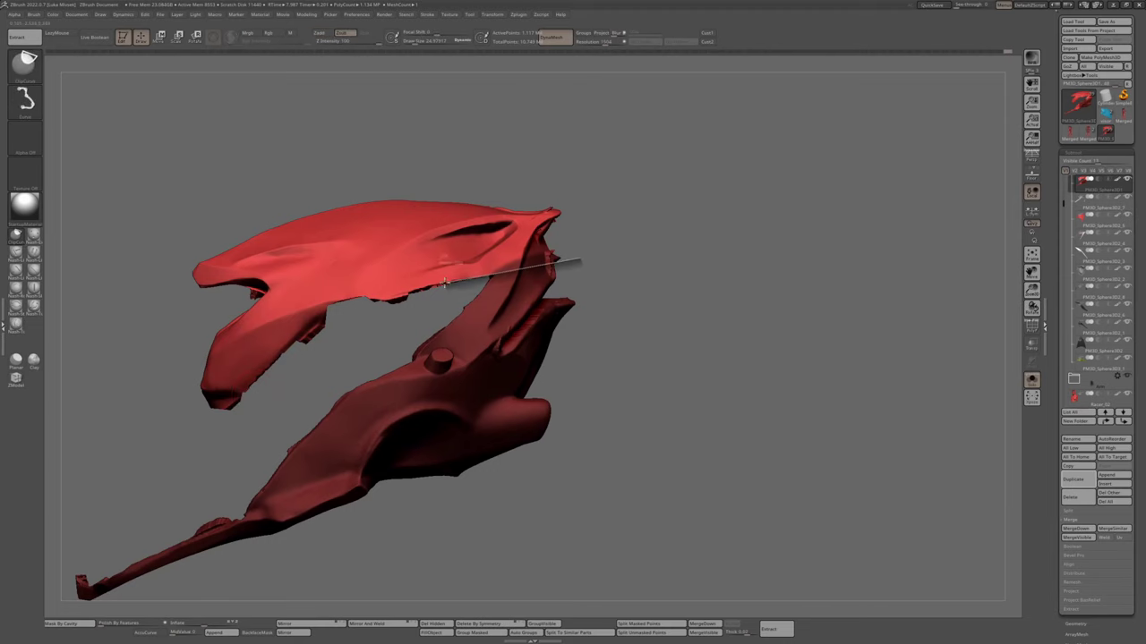
drag(398, 331, 397, 331)
drag(432, 298, 358, 309)
Turn Solo off and orbit around the full character's helmet from several angles
right_drag(271, 334, 260, 136)
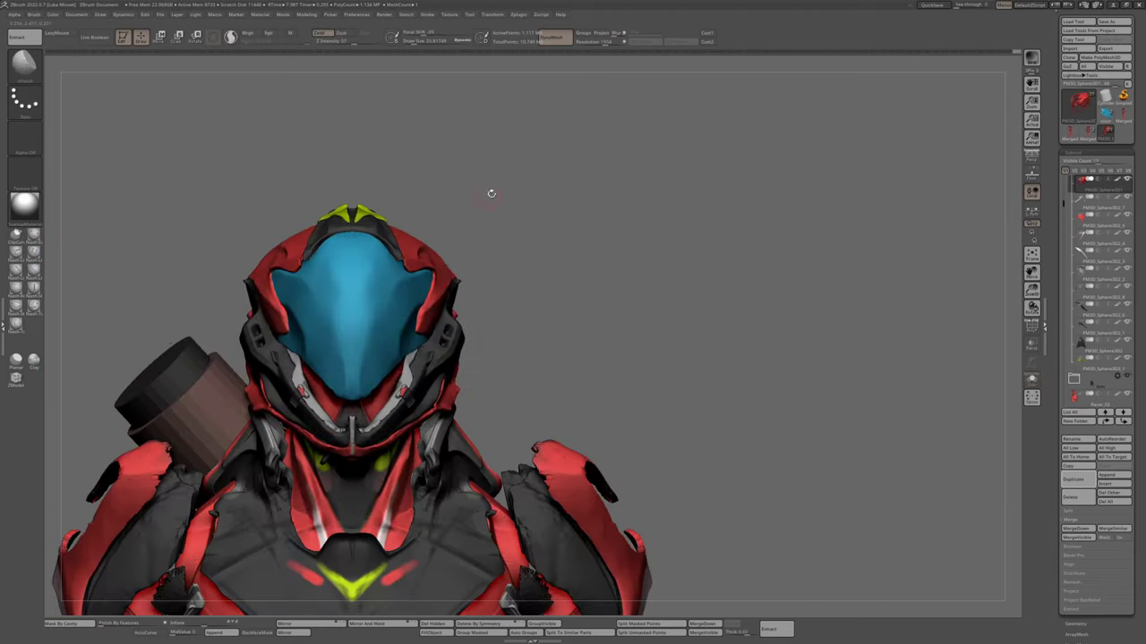
right_drag(491, 193, 410, 267)
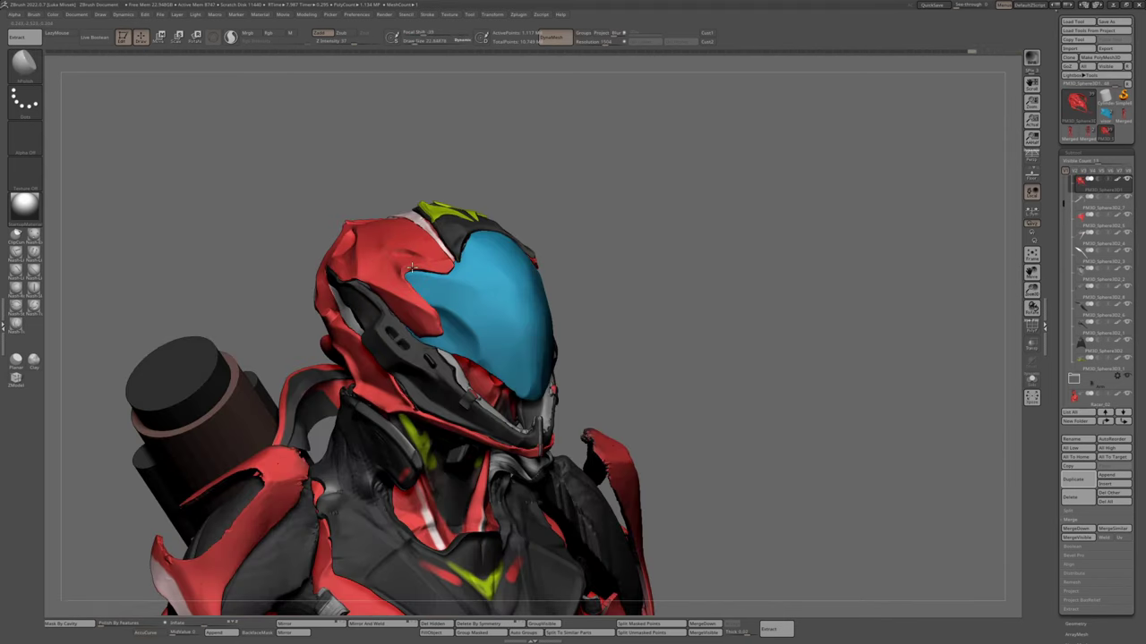
right_drag(387, 172, 442, 277)
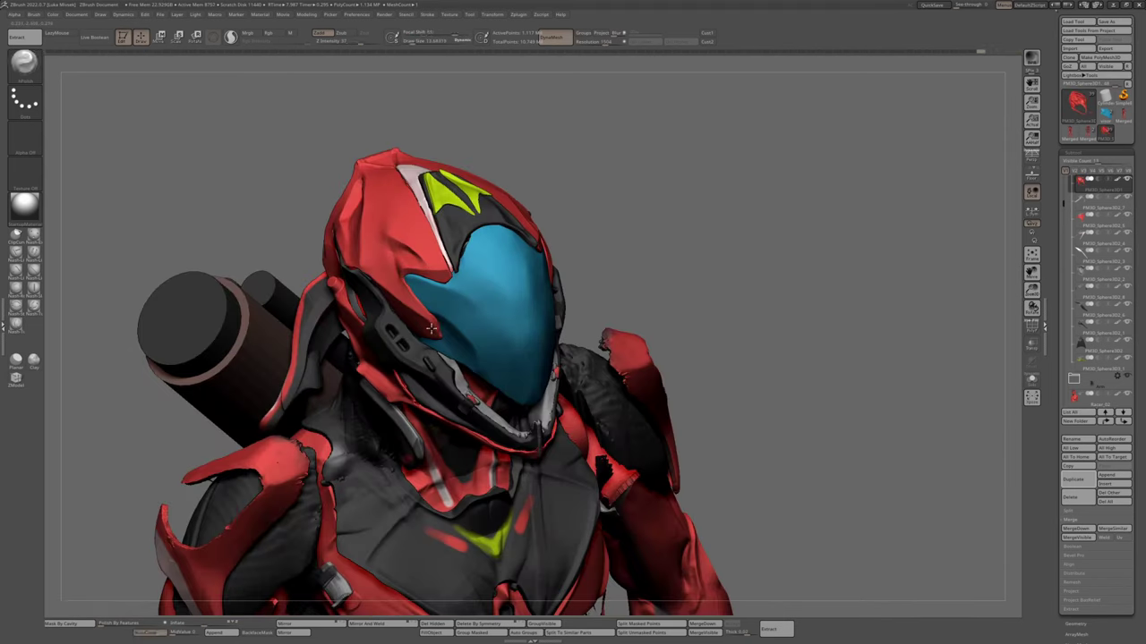
right_drag(431, 330, 400, 311)
right_drag(336, 243, 394, 290)
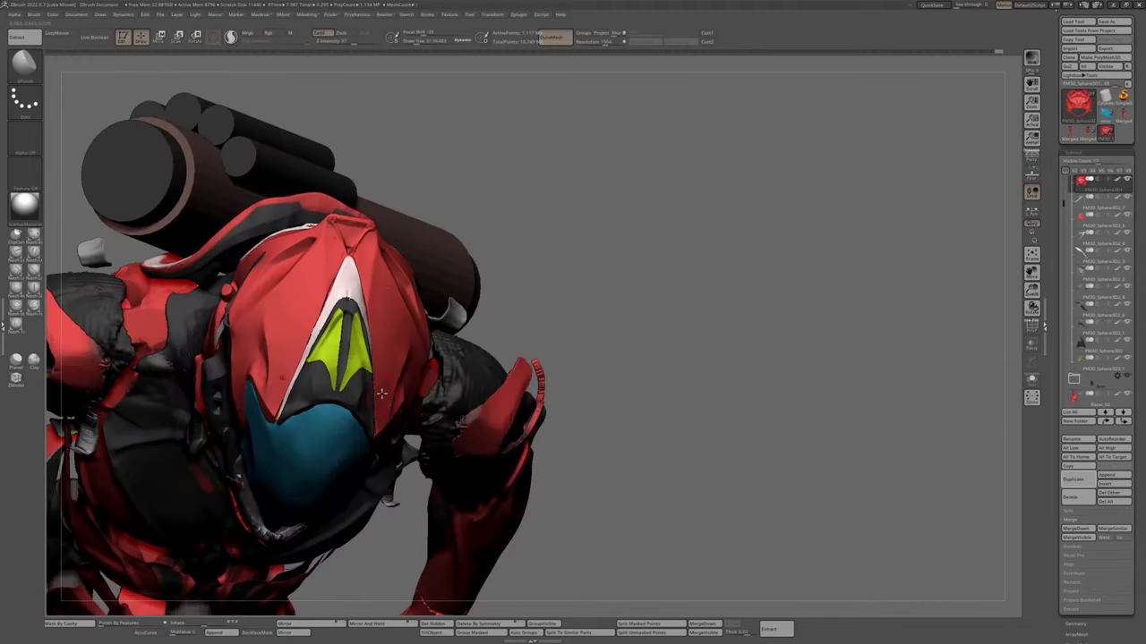
shift+right_drag(381, 394, 417, 223)
alt+click(263, 367)
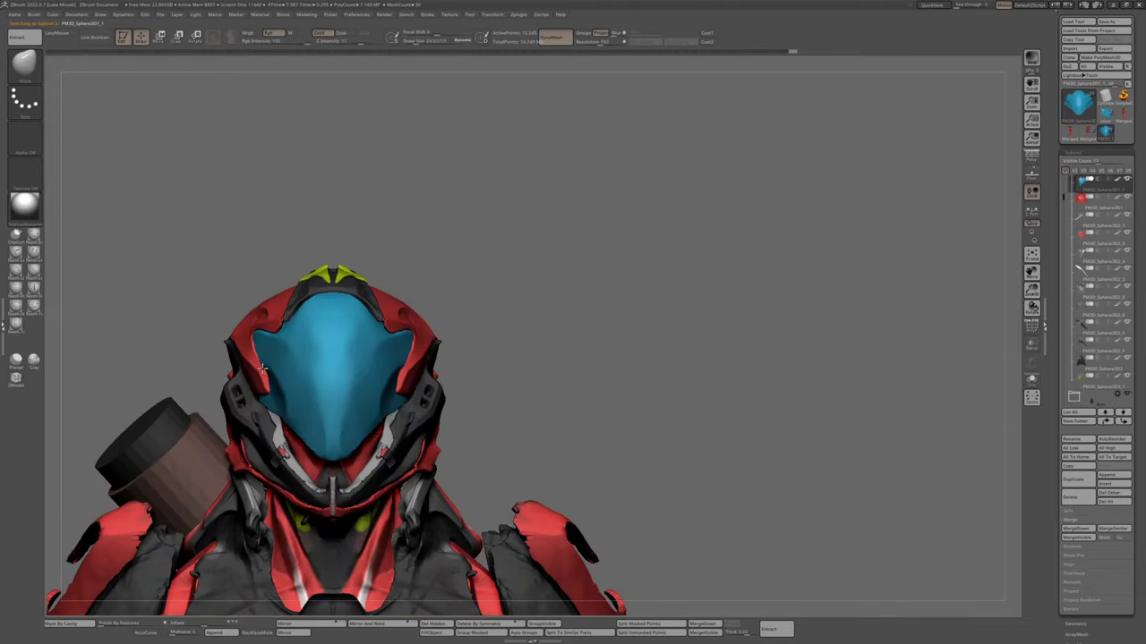
mouse_move(358, 348)
right_down()
mouse_move(369, 335)
mouse_move(349, 347)
mouse_move(333, 331)
mouse_move(403, 179)
mouse_move(499, 259)
mouse_move(460, 296)
mouse_move(537, 419)
right_up()
key(ctrl)
key(ctrl)
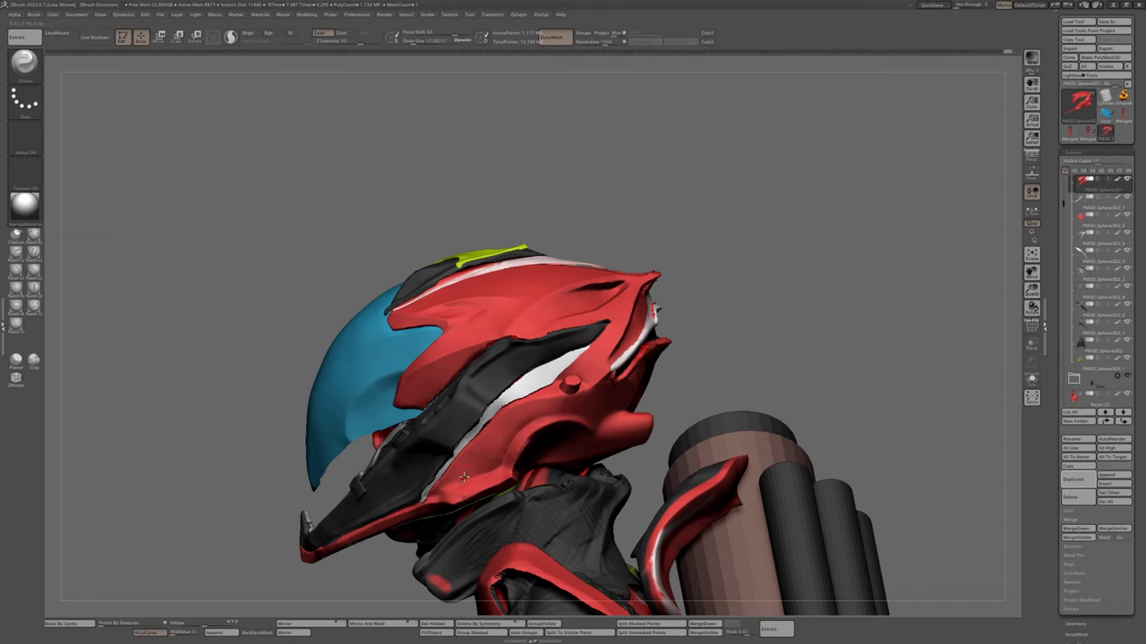
right_drag(465, 470, 680, 331)
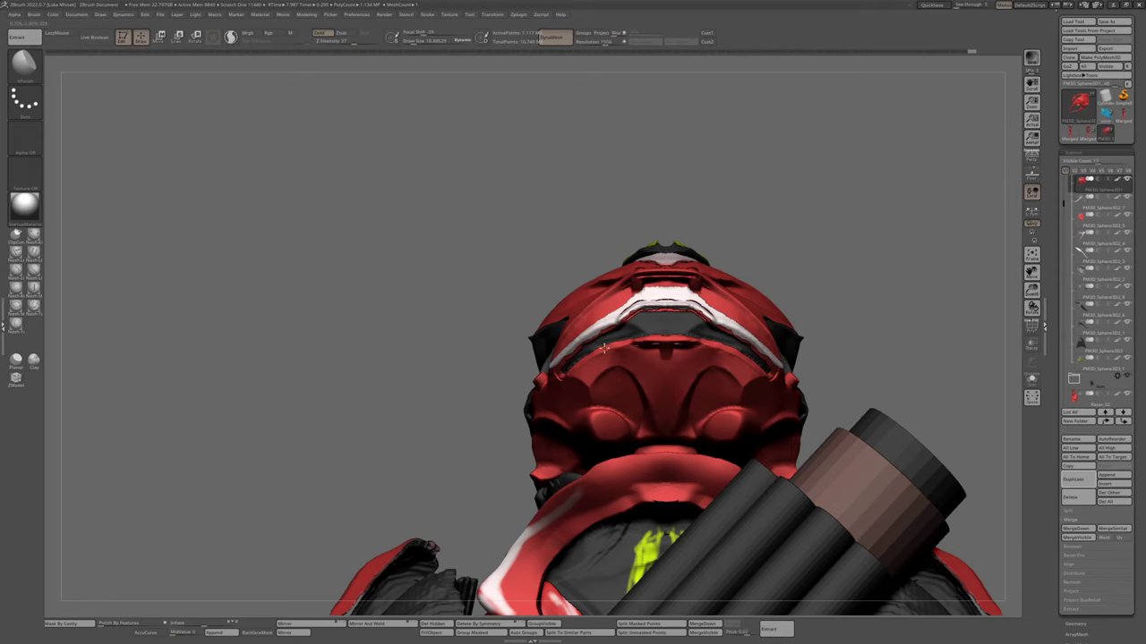
right_drag(617, 353, 627, 442)
drag(545, 409, 598, 342)
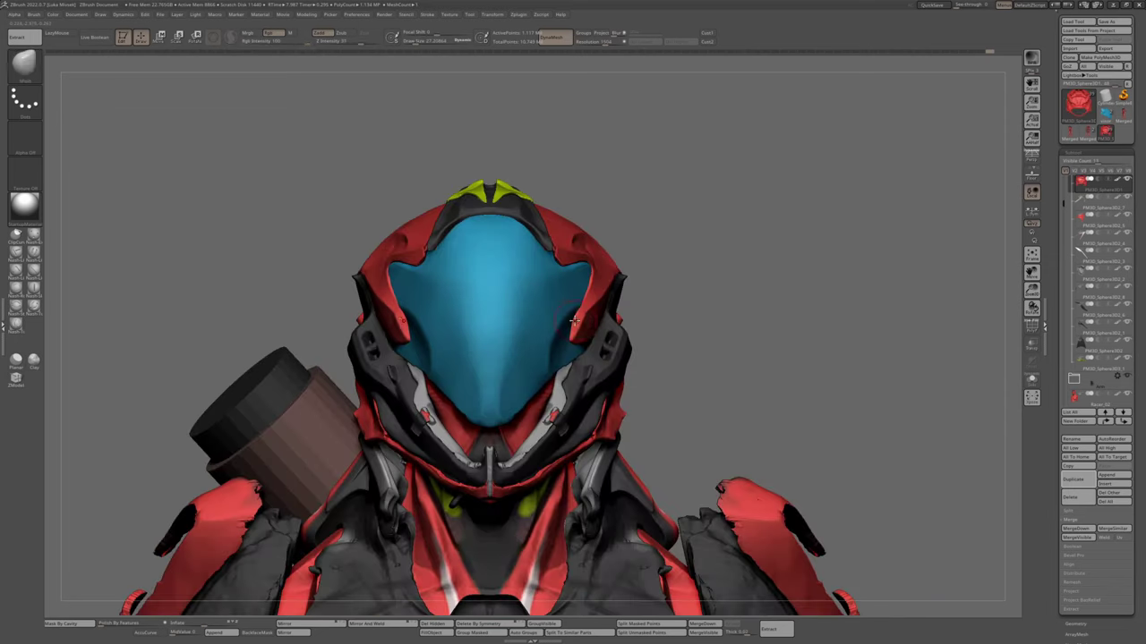
drag(670, 225, 627, 268)
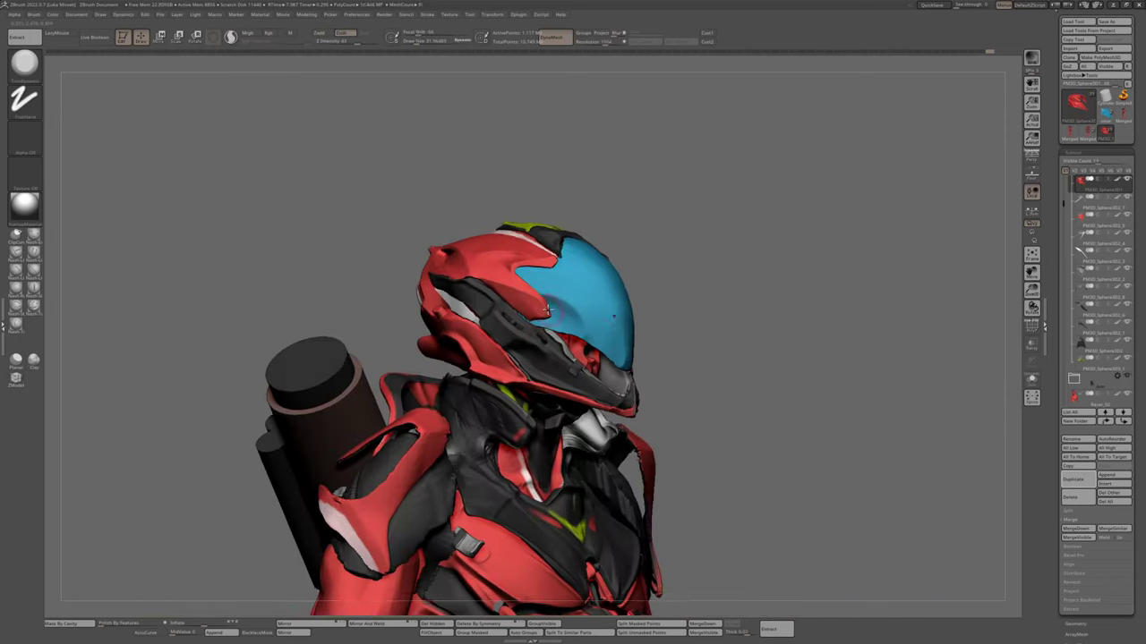
ctrl+shift+click(576, 324)
ctrl+shift+click(576, 324)
ctrl+shift+click(490, 347)
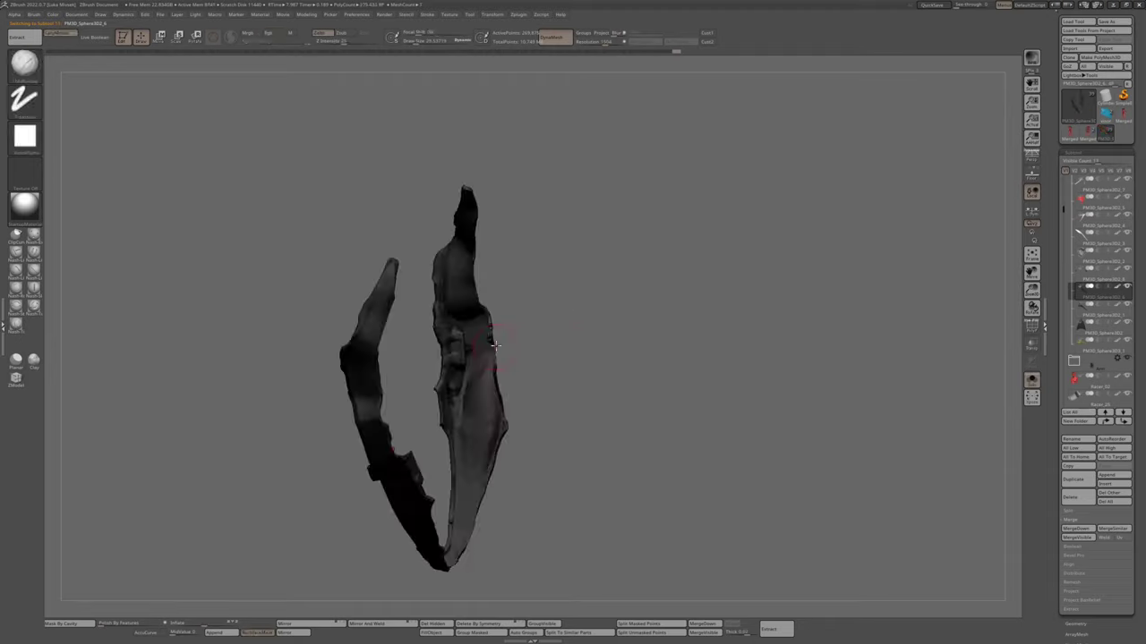
mouse_move(491, 347)
mouse_down()
mouse_move(524, 287)
mouse_move(487, 371)
mouse_up()
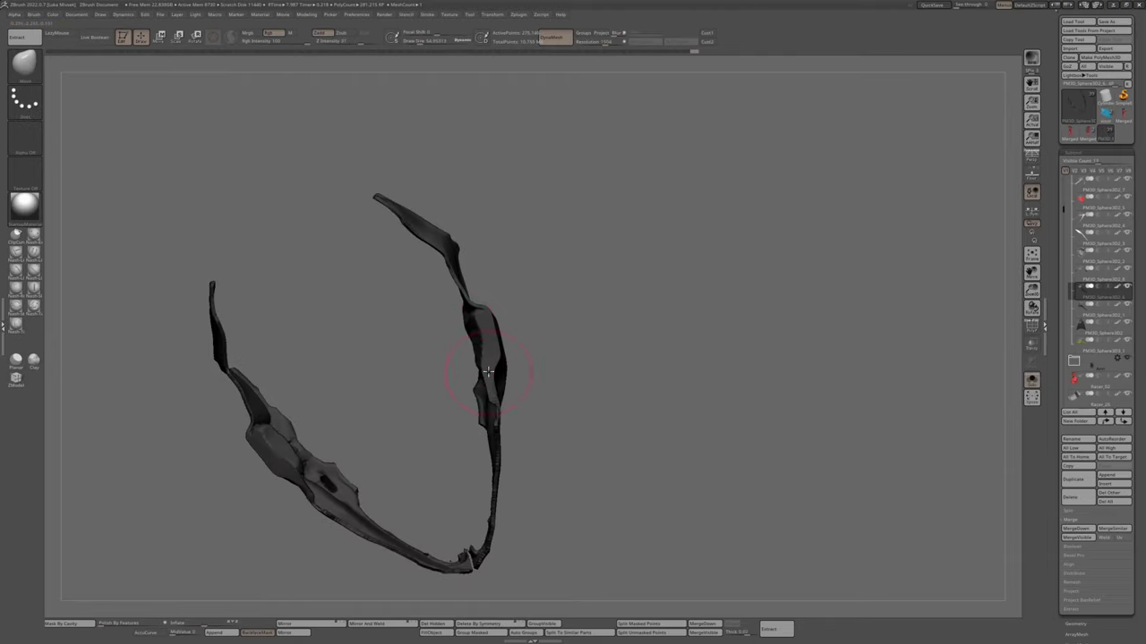
drag(484, 318, 547, 435)
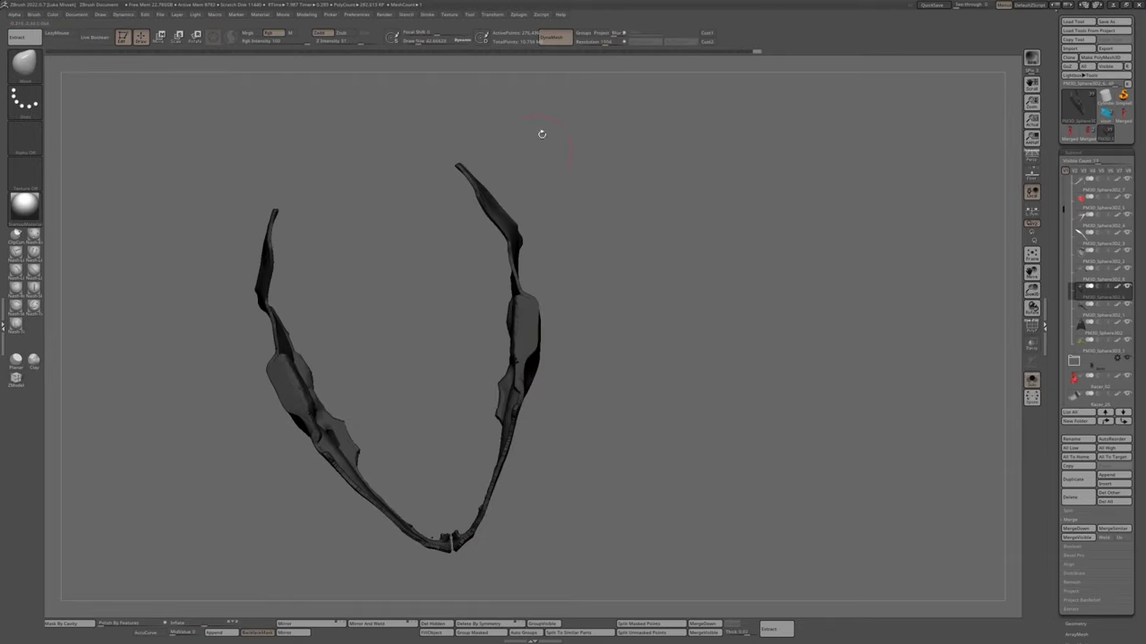
drag(635, 376, 658, 358)
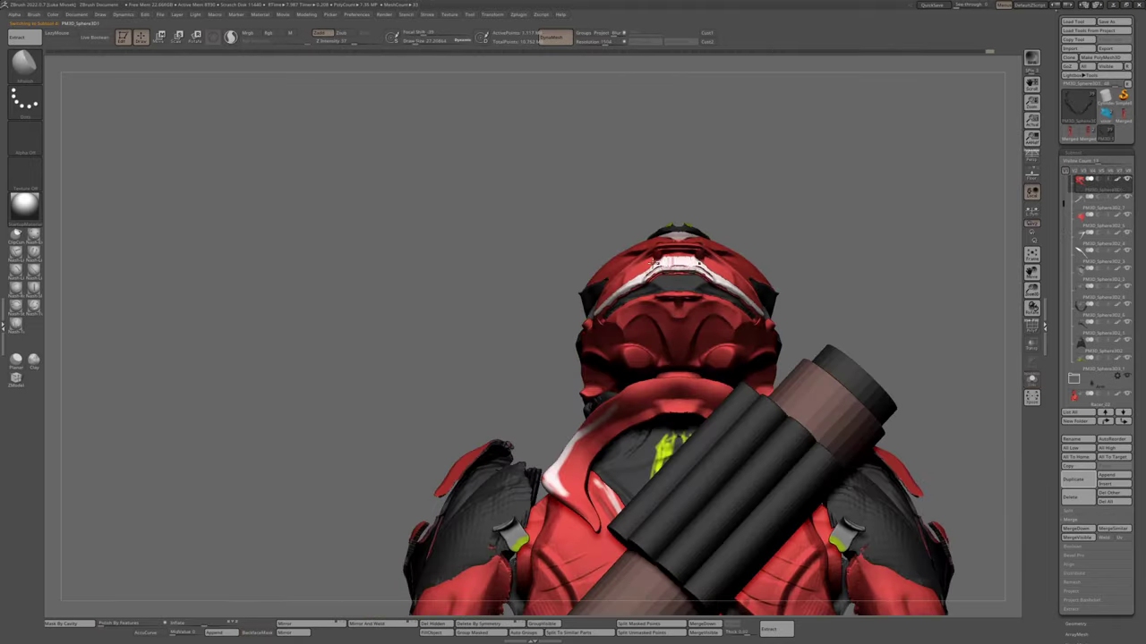
Solo the white helmet stripe and enable DynaMesh on it for remeshing
drag(662, 286, 729, 267)
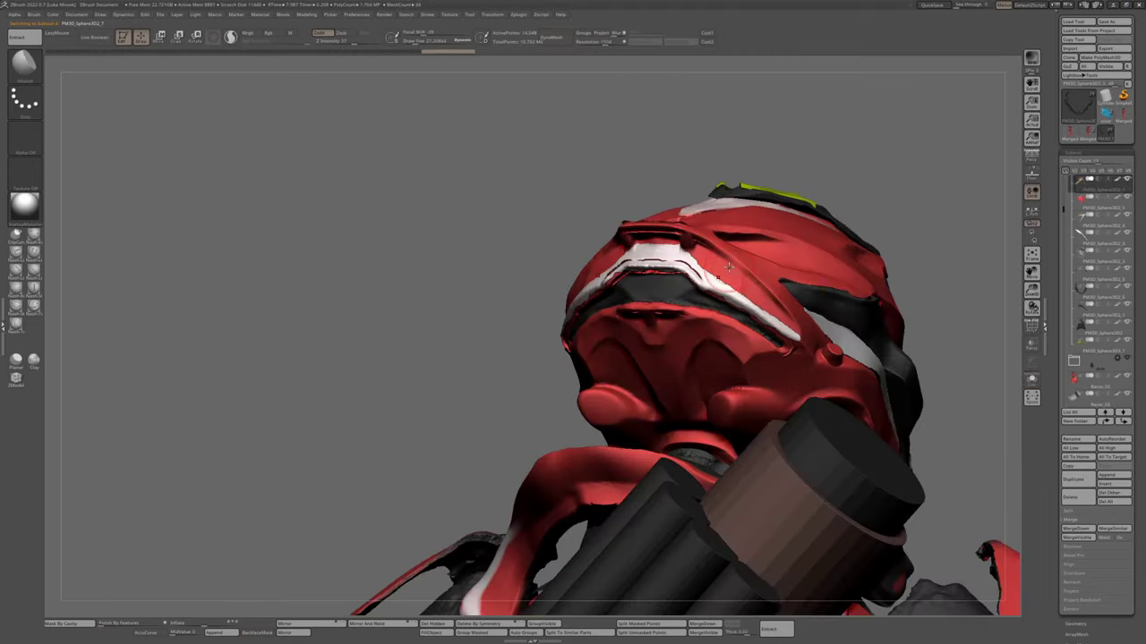
alt+click(647, 260)
right_drag(658, 254, 700, 375)
key(space)
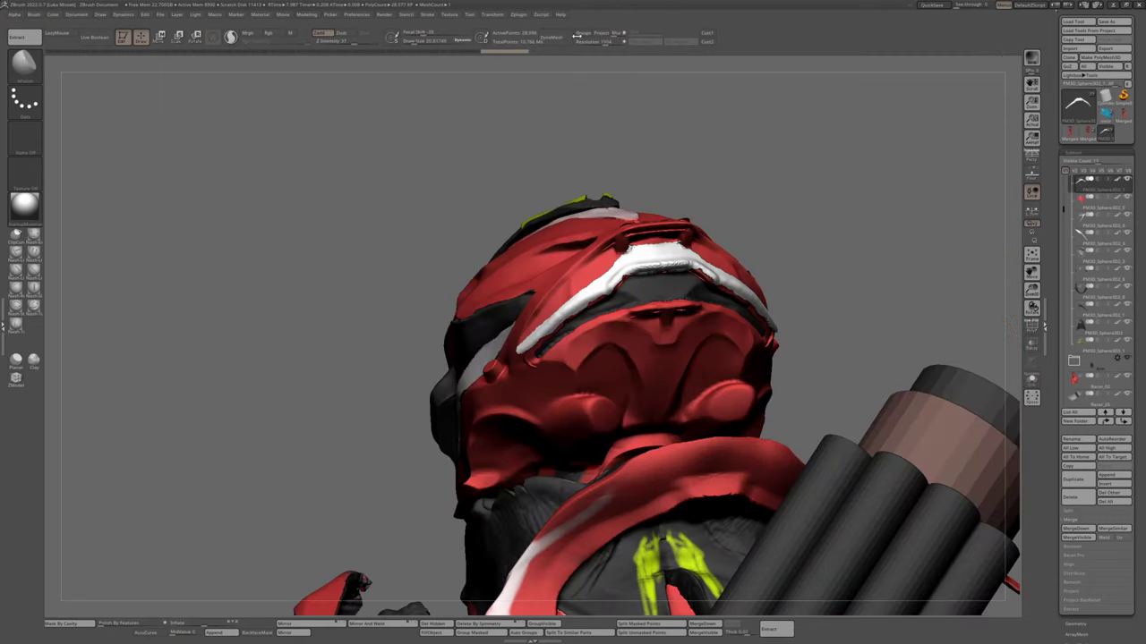
alt+click(634, 307)
right_drag(634, 307, 609, 291)
alt+click(685, 253)
right_drag(686, 253, 696, 278)
alt+click(697, 278)
Pull the white stripe's upper end downward with the Move brush from a front view
mouse_move(631, 320)
right_down()
mouse_move(670, 327)
mouse_move(631, 317)
right_up()
right_drag(550, 273, 519, 262)
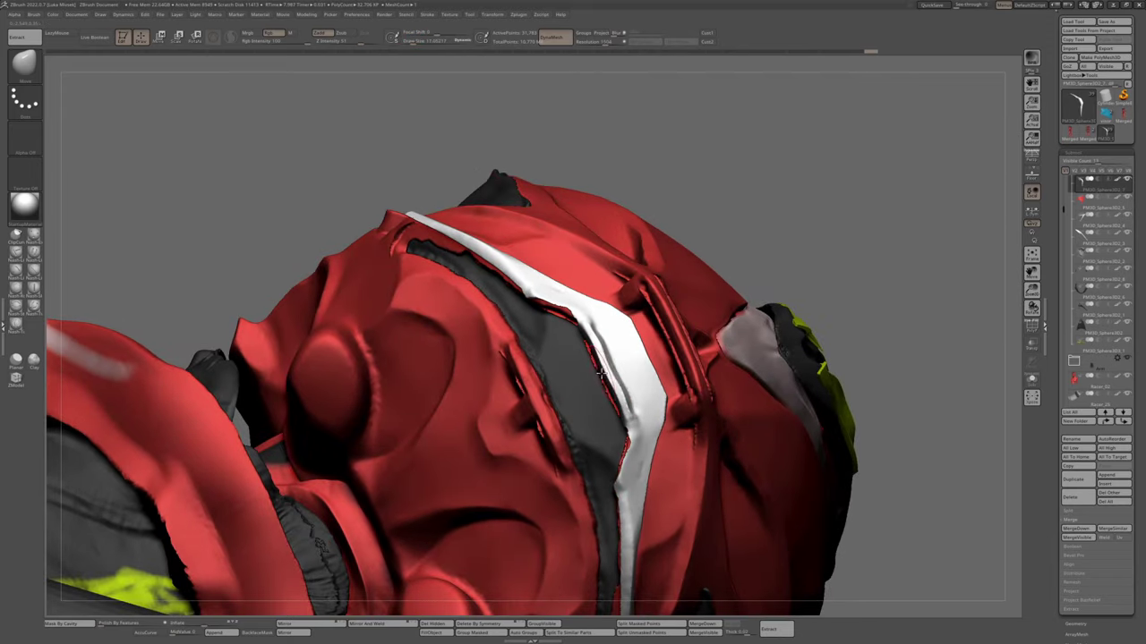
right_drag(671, 413, 274, 414)
mouse_move(624, 407)
mouse_down()
mouse_move(767, 498)
mouse_move(856, 588)
mouse_move(631, 423)
mouse_up()
right_drag(633, 423, 716, 384)
Check the reshaped stripe on the whole character and solo the dark arched helmet band
right_drag(892, 303, 820, 171)
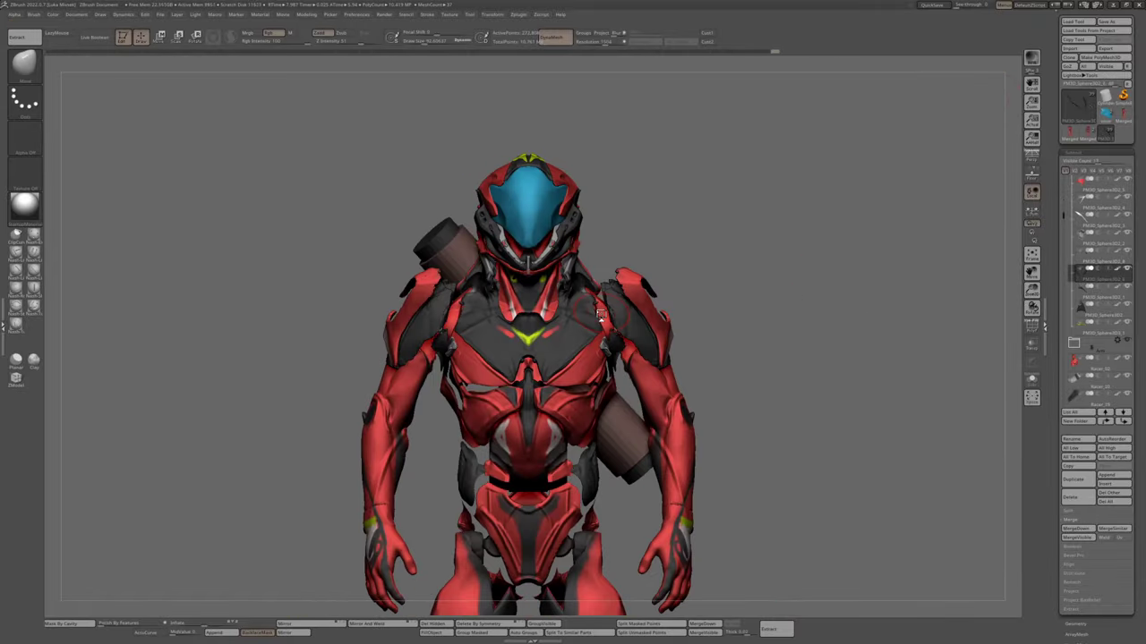
right_drag(600, 313, 434, 208)
ctrl+shift+click(424, 235)
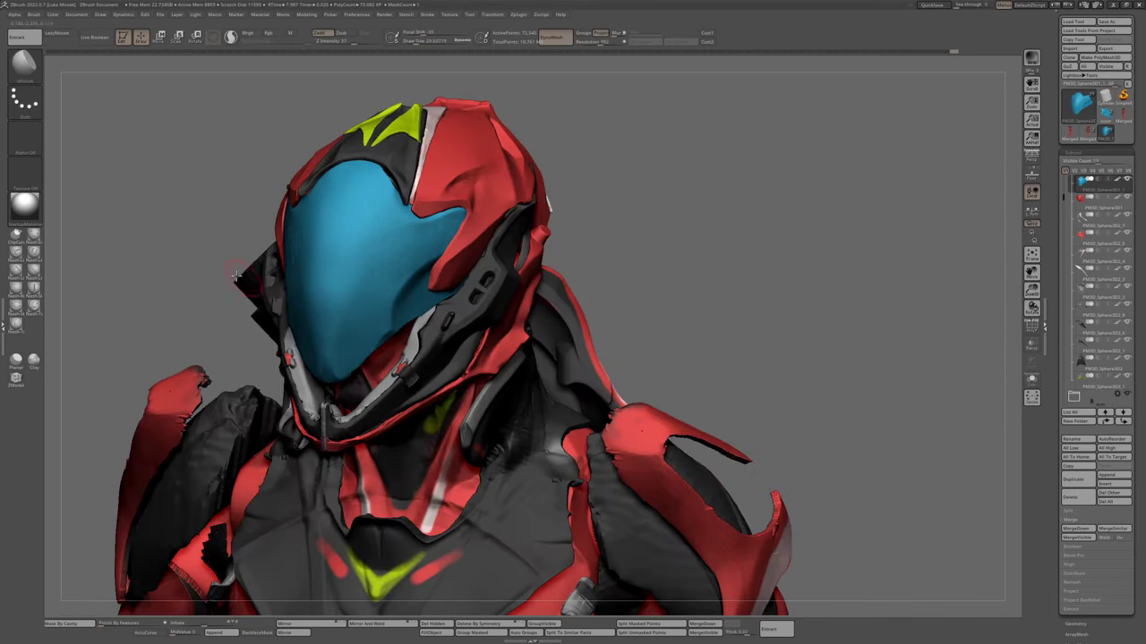
mouse_move(236, 276)
right_down()
mouse_move(381, 274)
mouse_move(385, 259)
mouse_move(506, 213)
right_up()
Solo the dark curved helmet piece and turn it to a side view
ctrl+shift+click(484, 235)
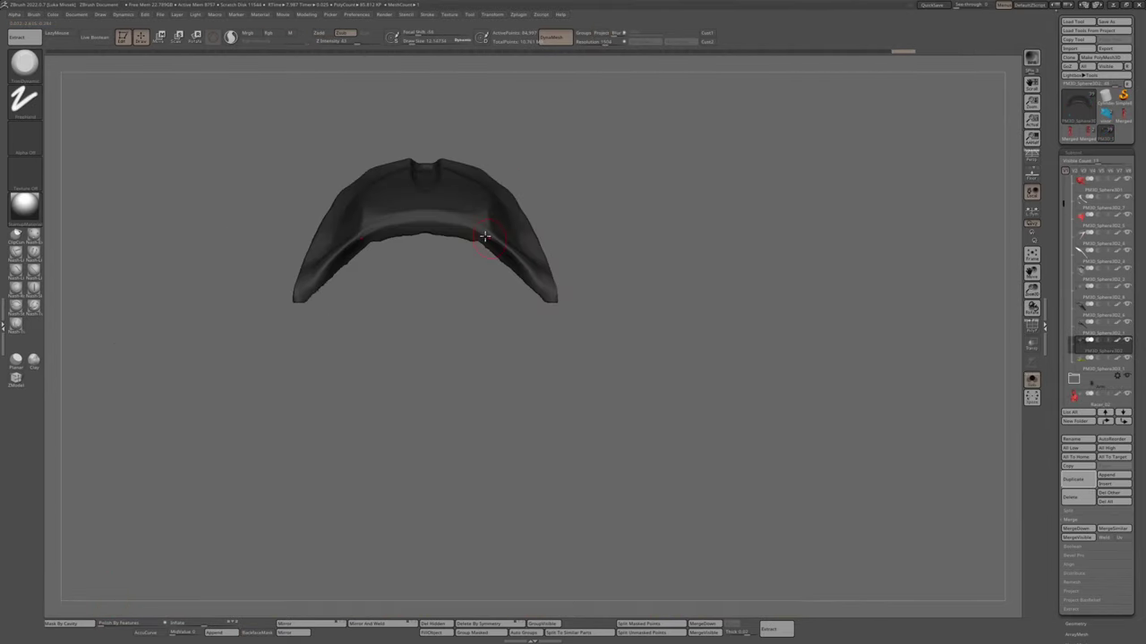
right_drag(457, 216, 496, 257)
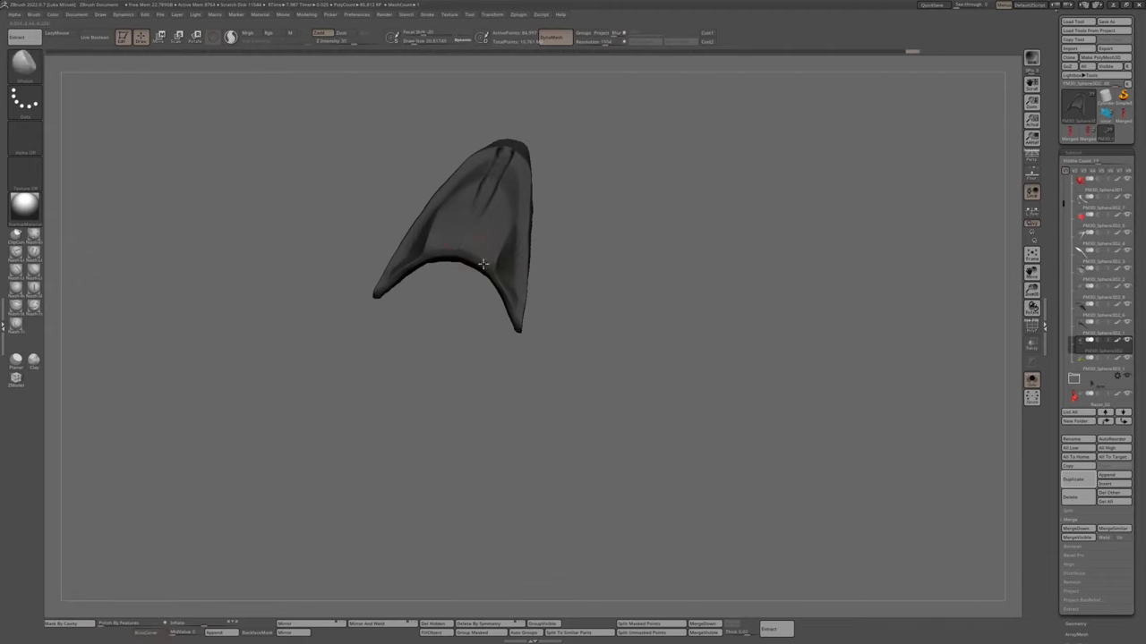
right_drag(486, 138, 520, 247)
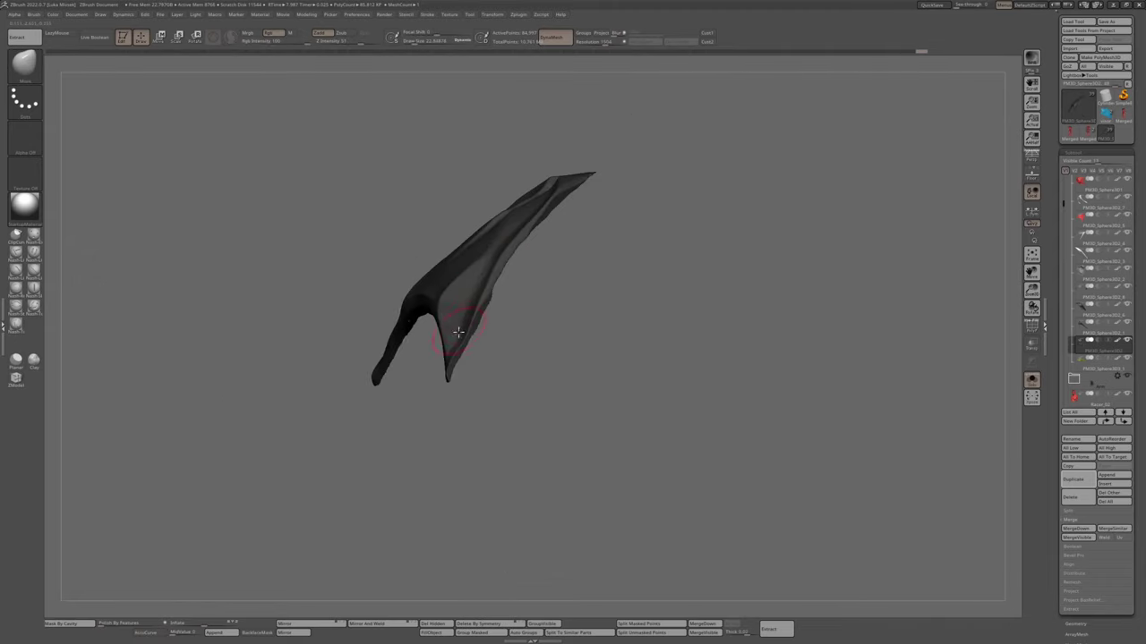
right_drag(458, 332, 413, 235)
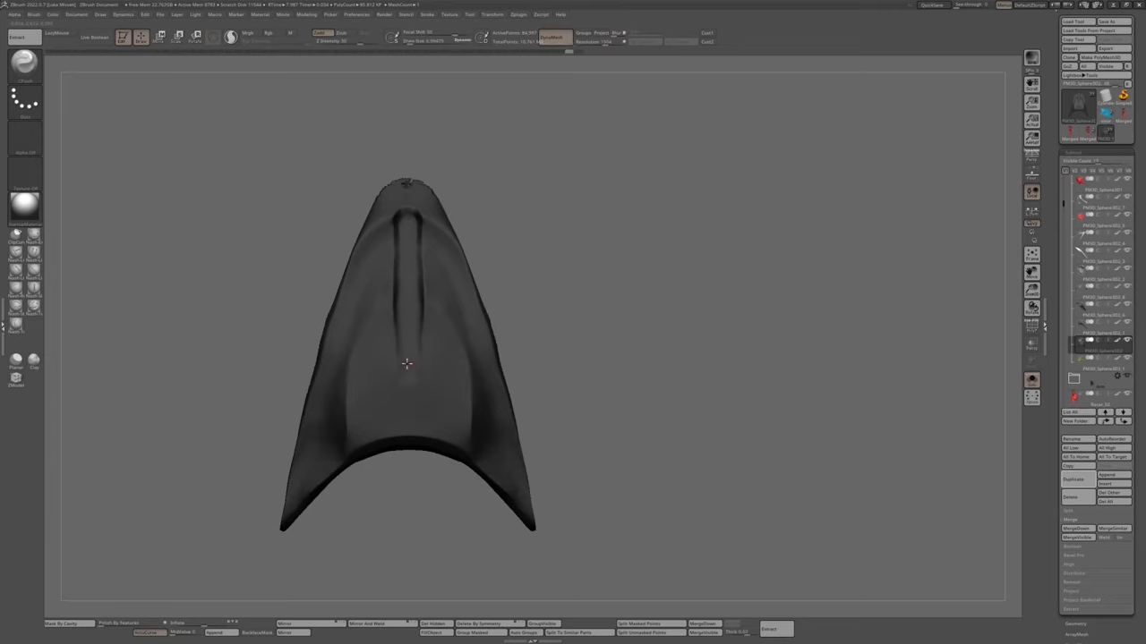
right_drag(407, 364, 432, 308)
mouse_move(437, 360)
right_down()
mouse_move(320, 407)
mouse_move(473, 345)
right_up()
Slice along the piece's edge with SliceCurve, then turn Solo off to show the full helmet
ctrl+shift+drag(395, 302, 490, 508)
mouse_move(489, 508)
right_down()
mouse_move(409, 294)
mouse_move(319, 166)
mouse_move(350, 186)
mouse_move(376, 257)
right_up()
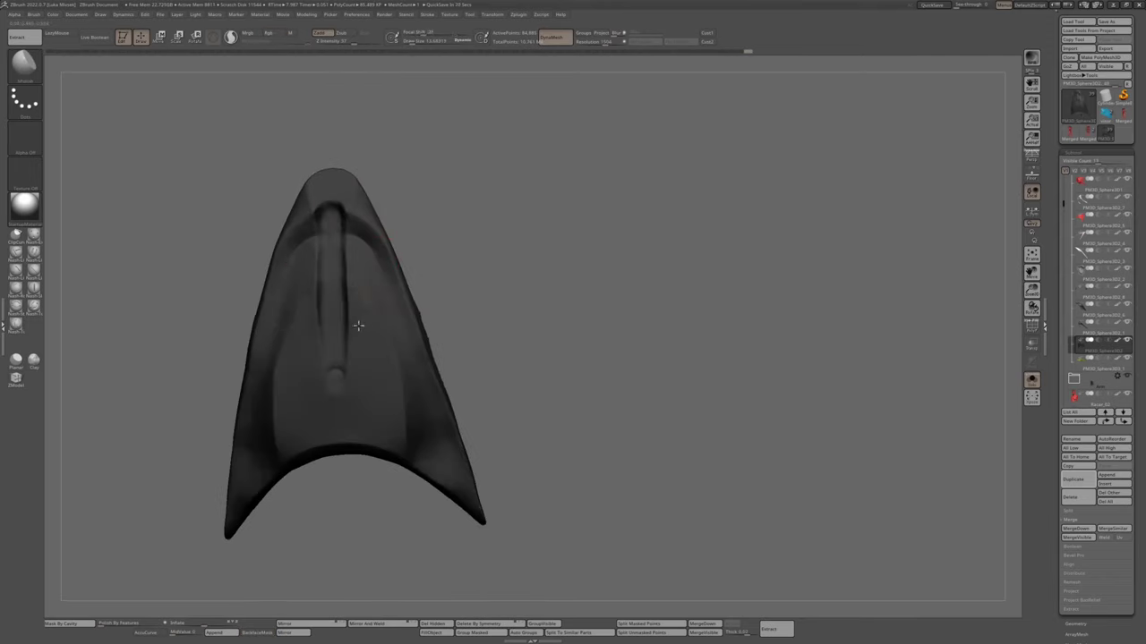
right_drag(358, 326, 264, 469)
right_drag(252, 382, 348, 426)
right_drag(396, 481, 459, 380)
alt+click(459, 380)
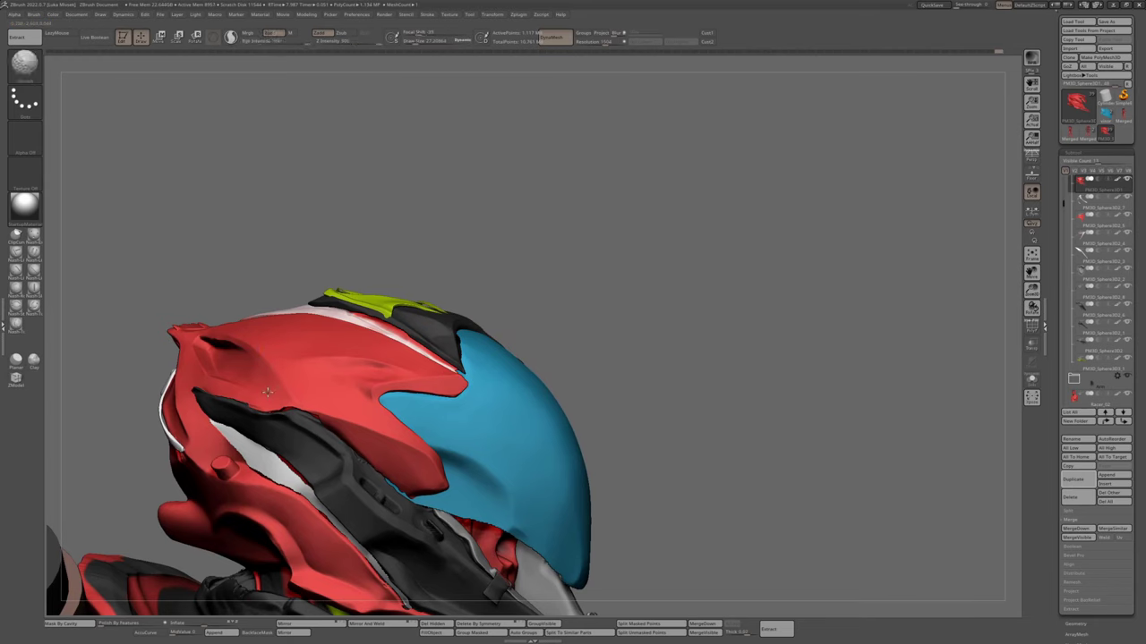
right_drag(267, 392, 544, 342)
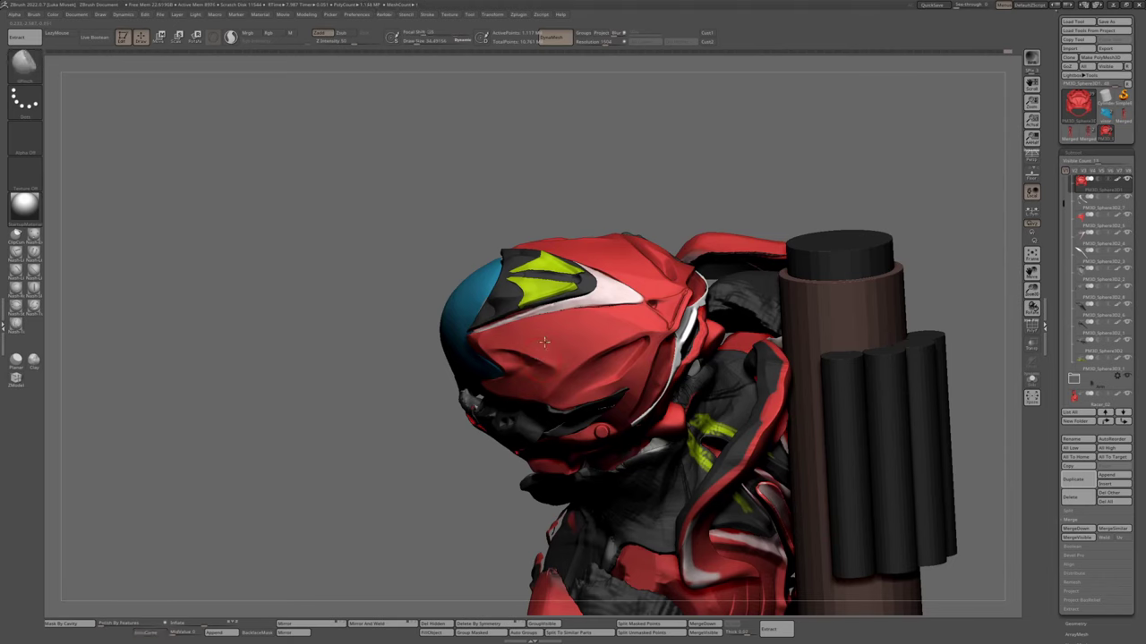
key(ctrl+shift+s)
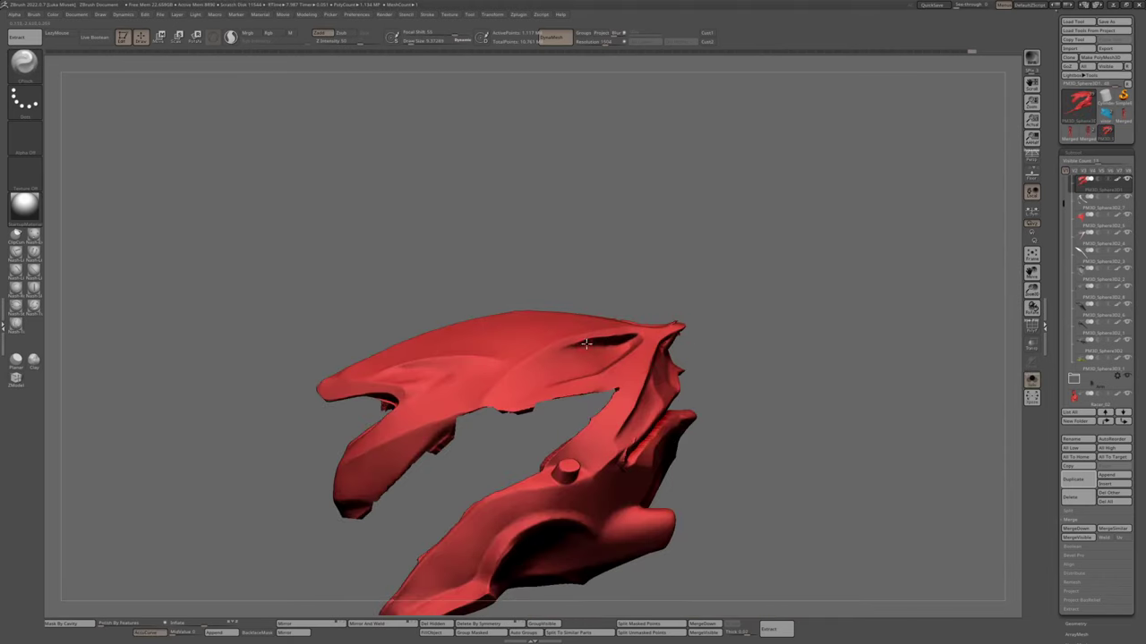
right_drag(590, 341, 634, 242)
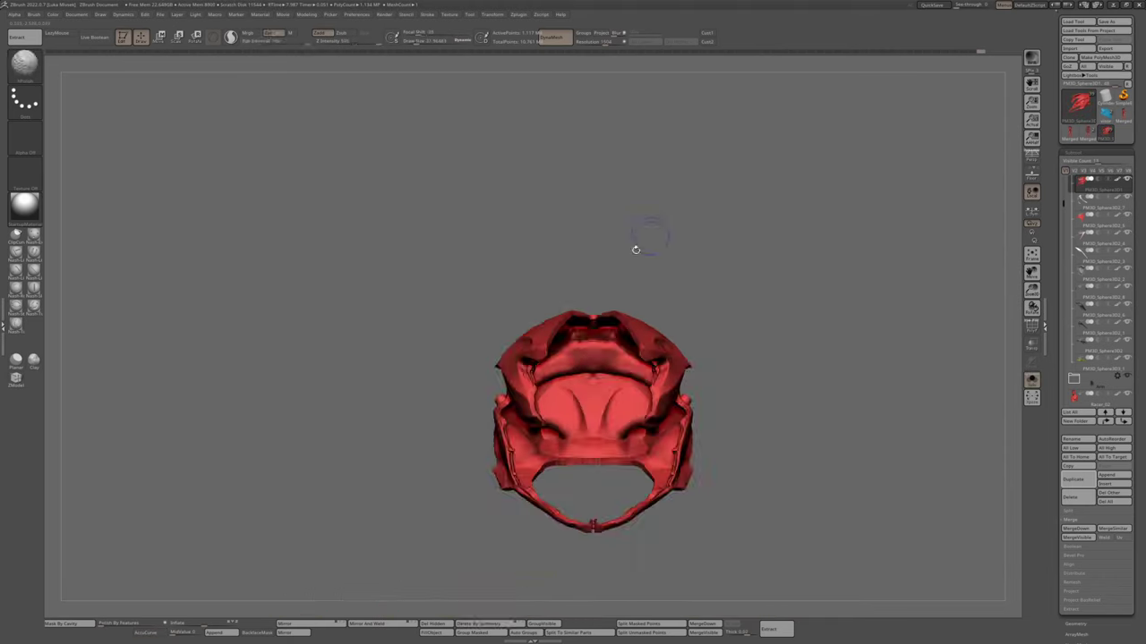
key(f)
key(ctrl+shift+s)
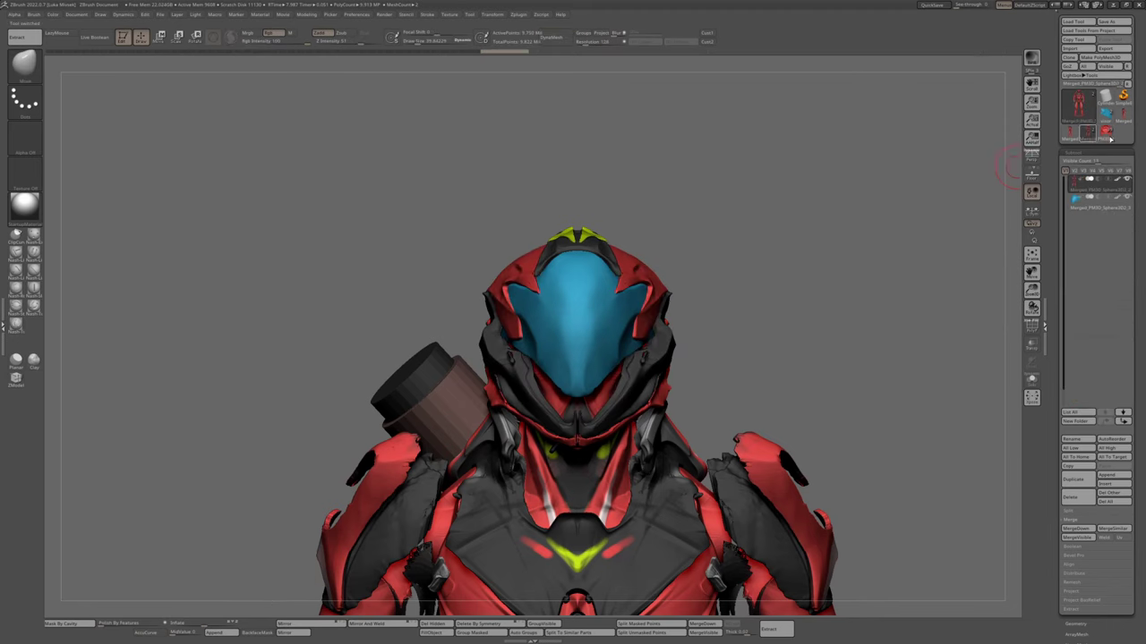
Toggle the active subtool between the cyan visor and red helmet shell, ending in exact side view
mouse_move(633, 338)
shift+right_down()
mouse_move(658, 320)
mouse_move(631, 327)
mouse_move(617, 356)
mouse_move(573, 327)
mouse_move(542, 329)
mouse_move(506, 279)
mouse_move(573, 282)
mouse_move(623, 314)
mouse_move(642, 180)
mouse_move(626, 221)
mouse_move(617, 139)
shift+right_up()
alt+click(506, 279)
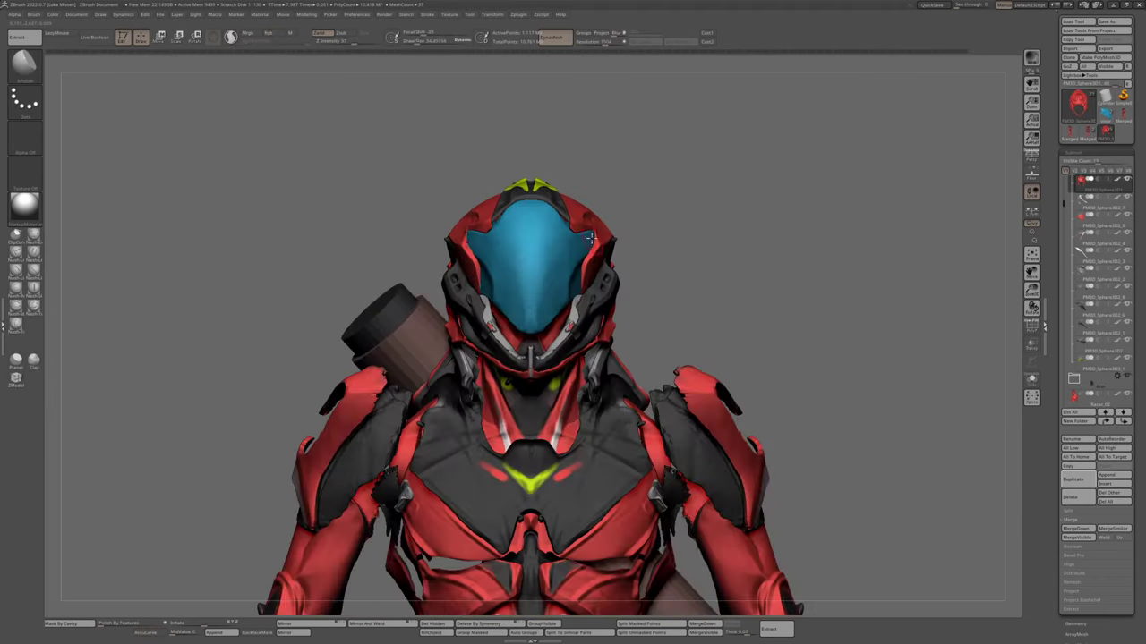
right_drag(590, 238, 408, 273)
shift+right_drag(453, 337, 451, 334)
alt+click(450, 334)
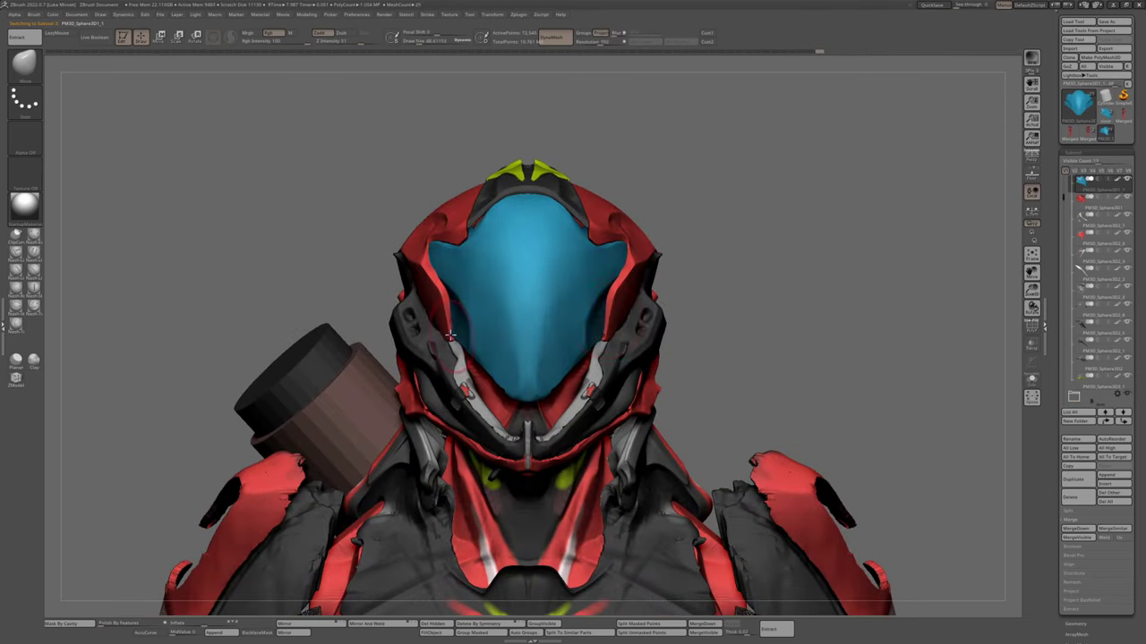
alt+click(613, 311)
alt+click(448, 247)
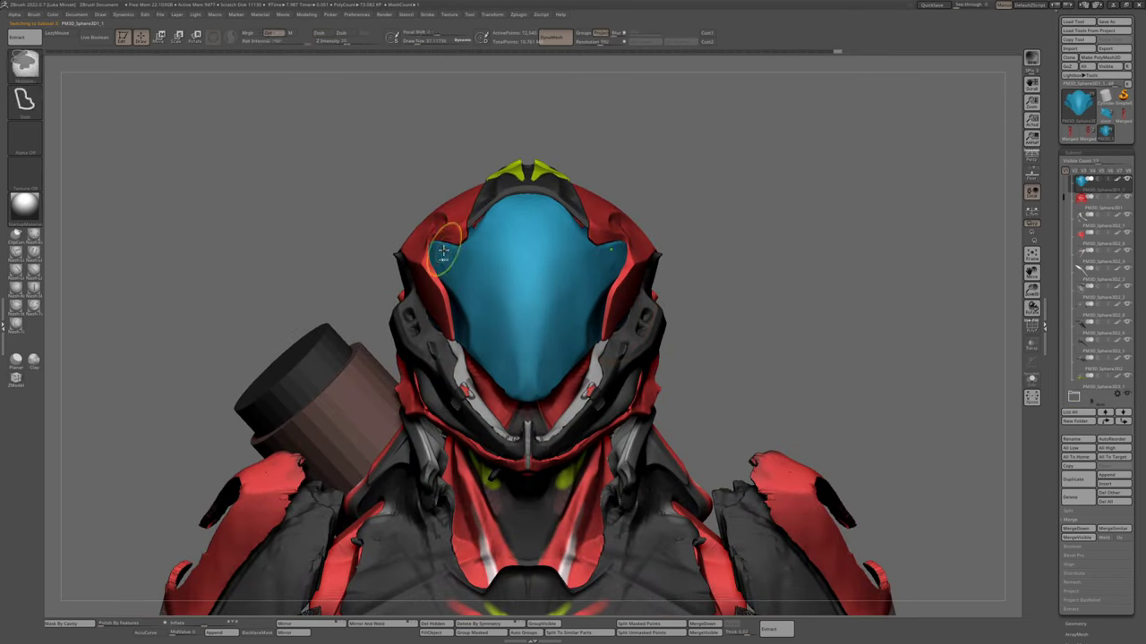
shift+right_drag(586, 48, 622, 291)
alt+click(622, 291)
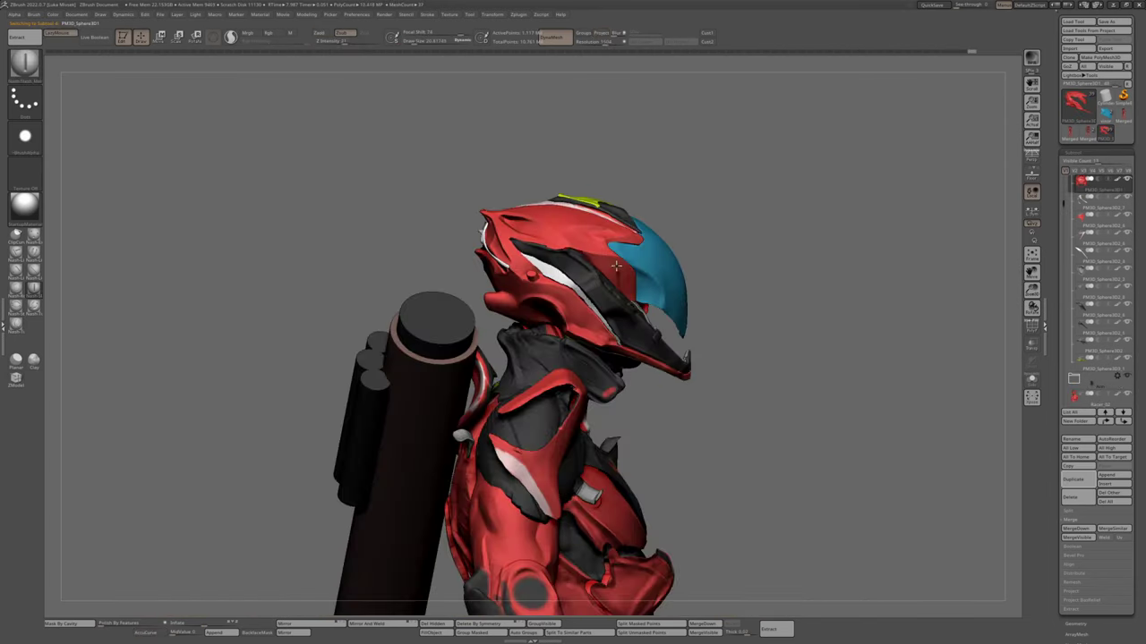
shift+right_drag(642, 231, 622, 249)
key(alt+s)
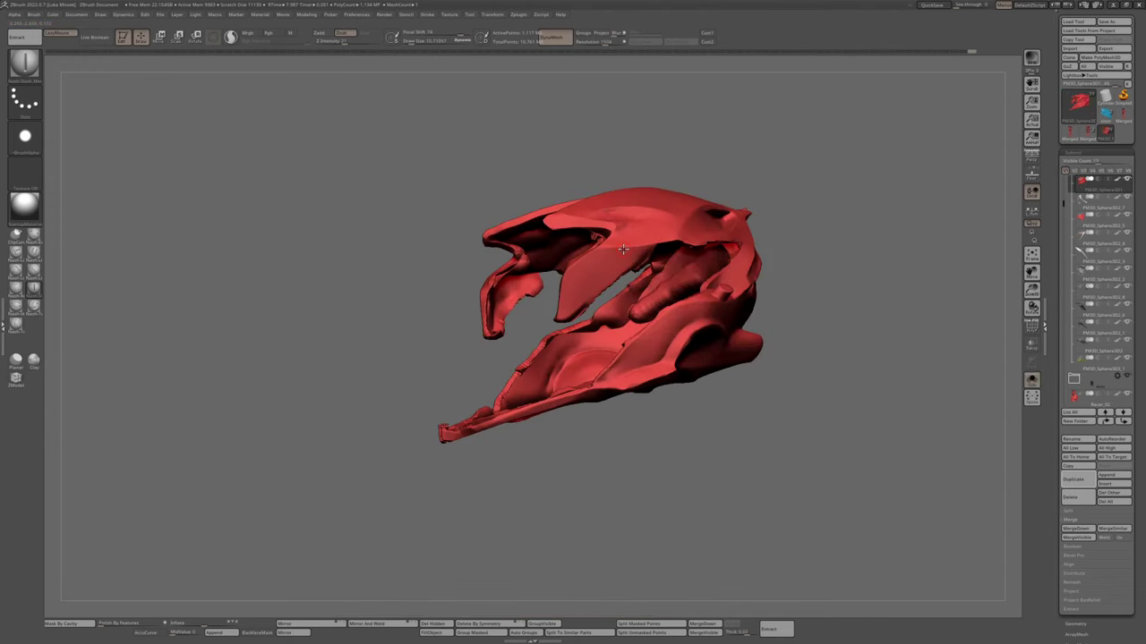
key(b)
key(s)
key(h)
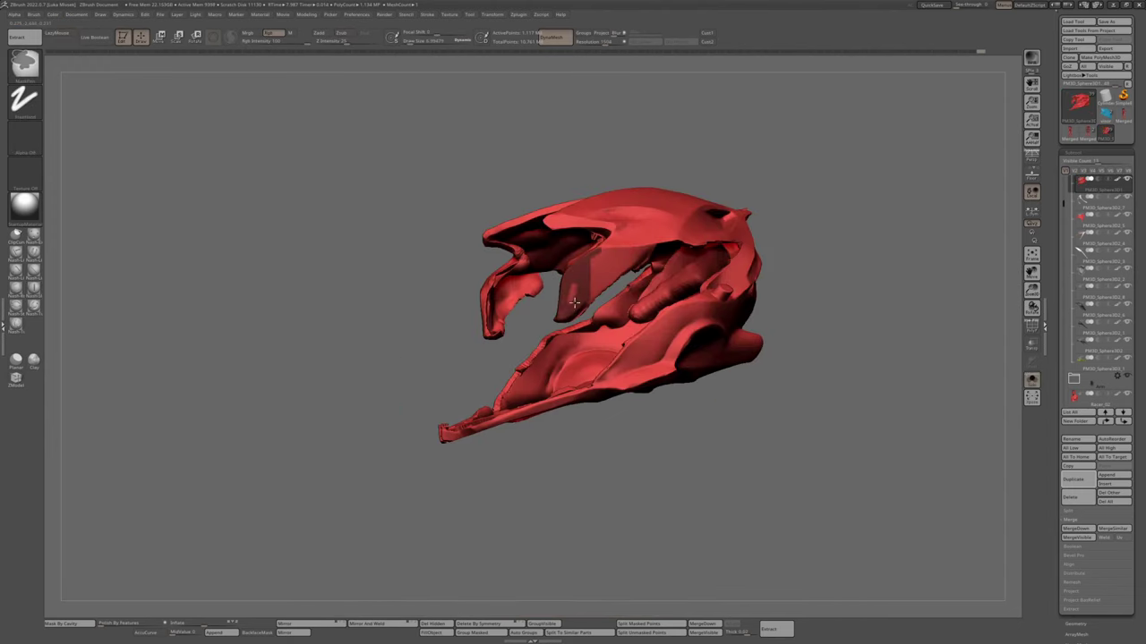
right_drag(574, 303, 624, 247)
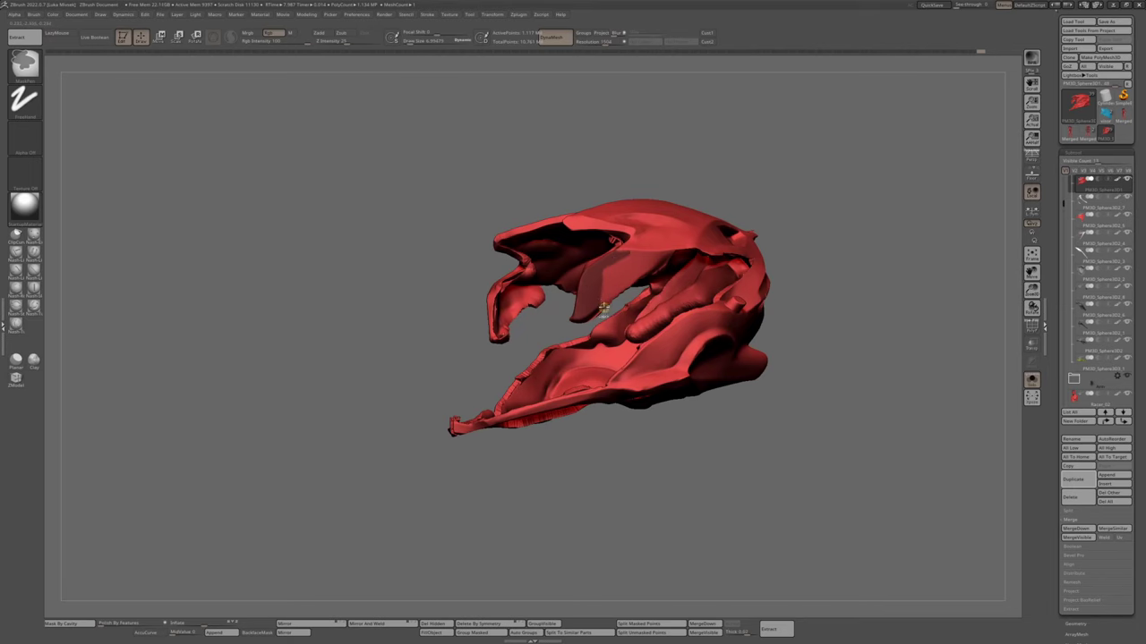
right_drag(602, 286, 622, 262)
key(alt+s)
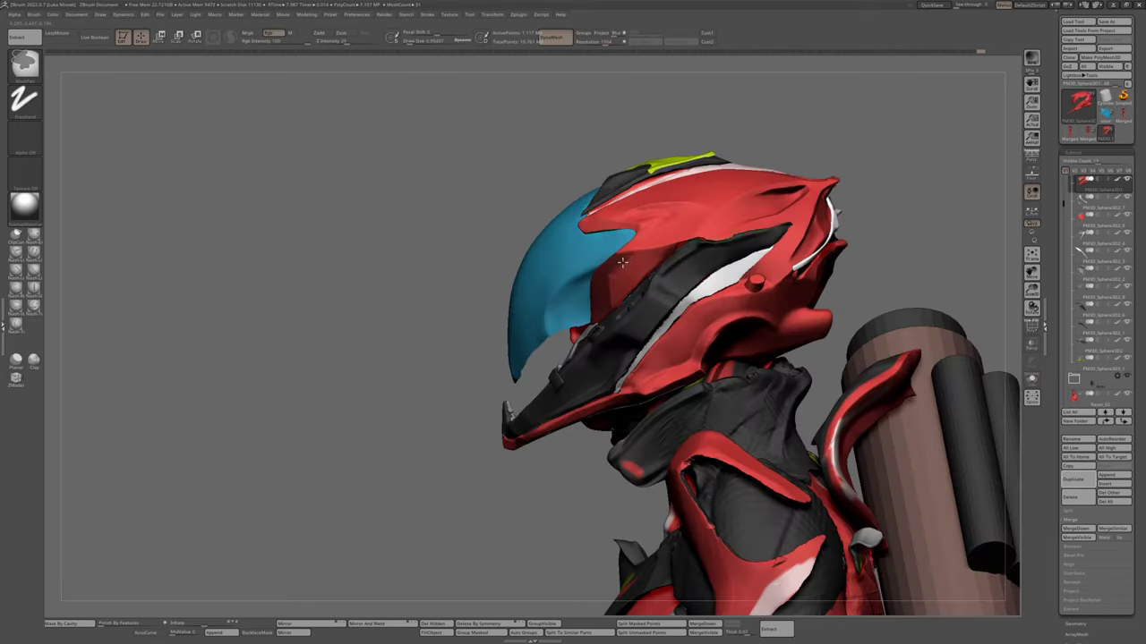
key(alt+s)
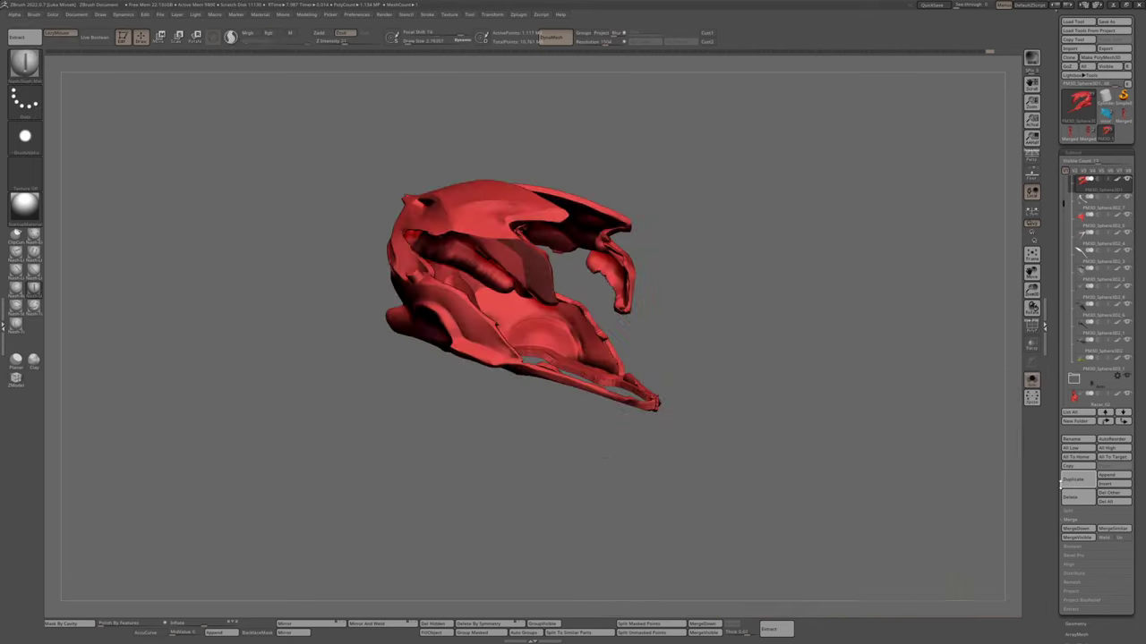
alt+click(560, 242)
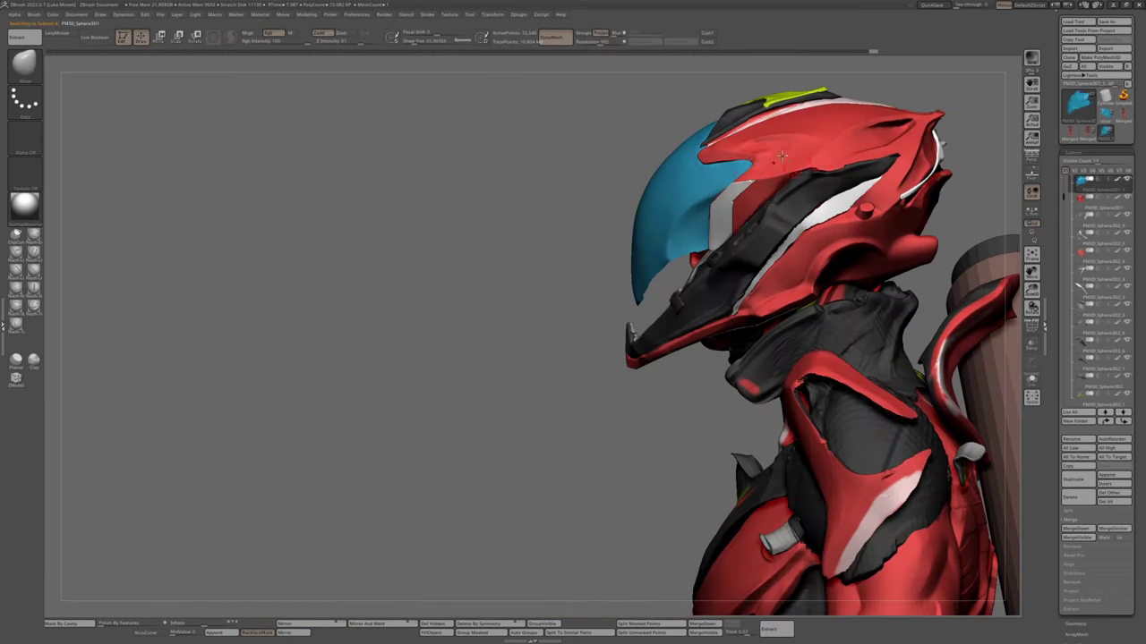
alt+click(781, 155)
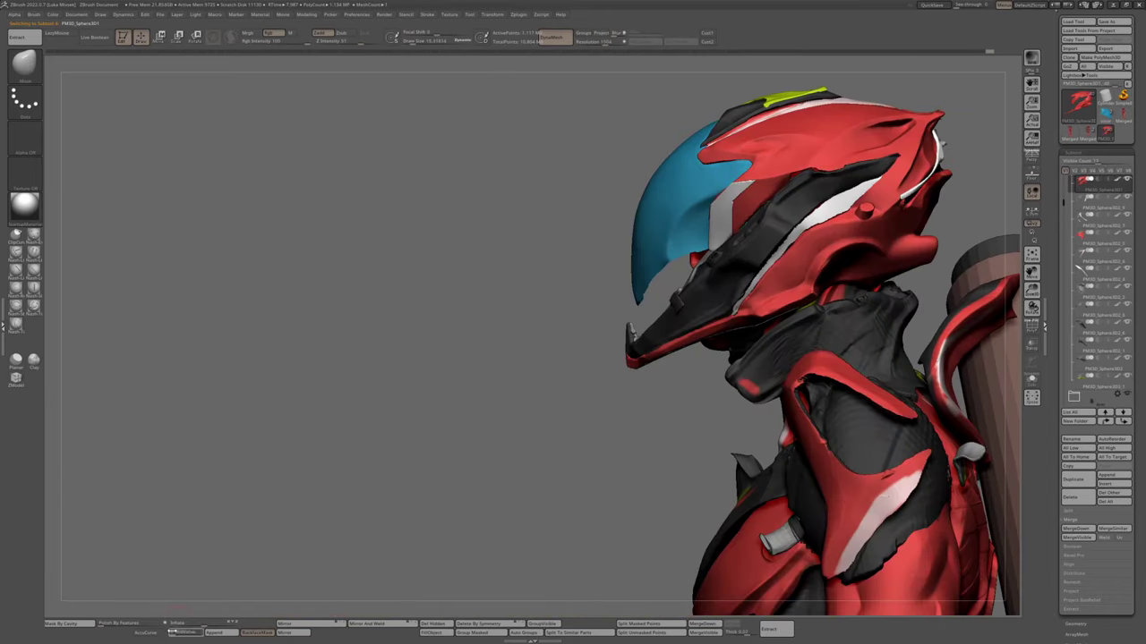
drag(736, 156, 771, 191)
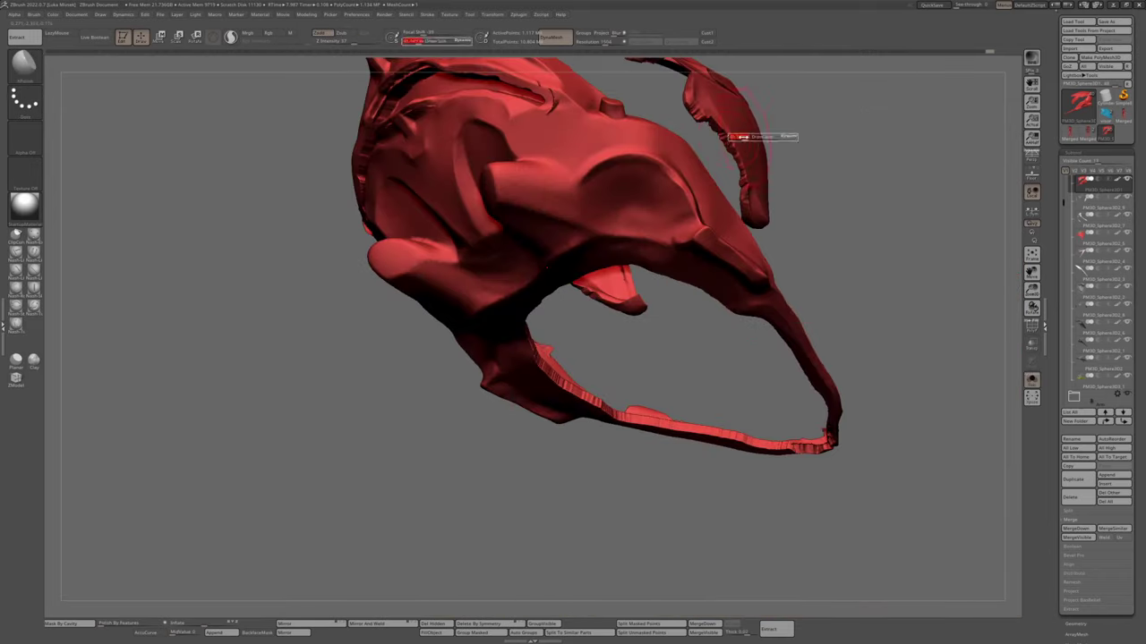
drag(691, 105, 571, 303)
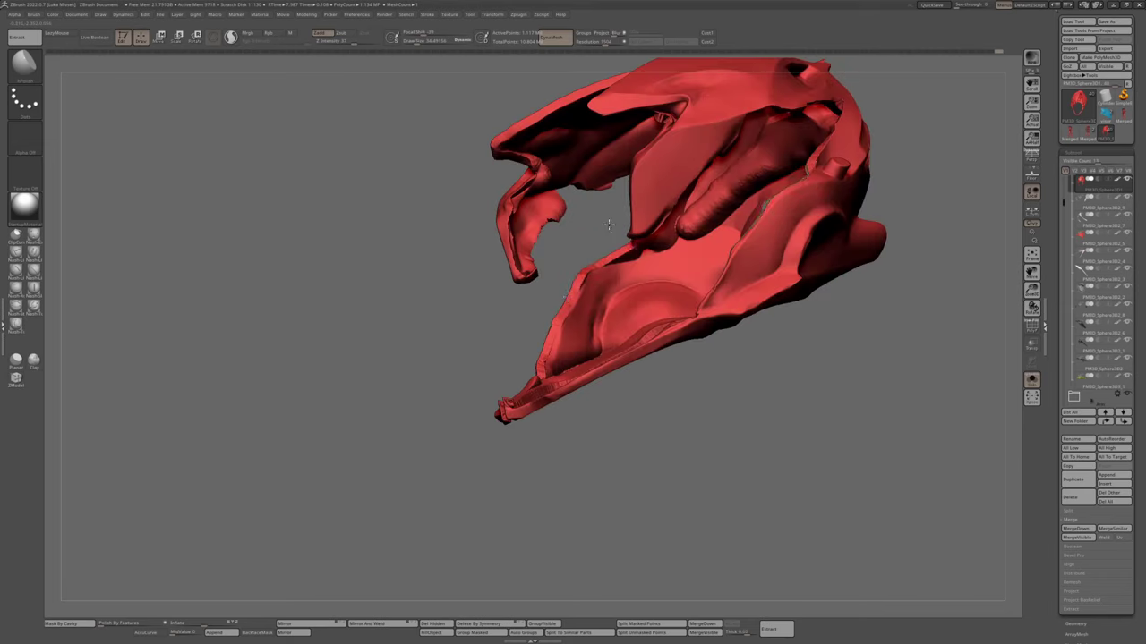
mouse_move(607, 224)
mouse_down()
mouse_move(653, 235)
mouse_move(618, 239)
mouse_move(552, 161)
mouse_up()
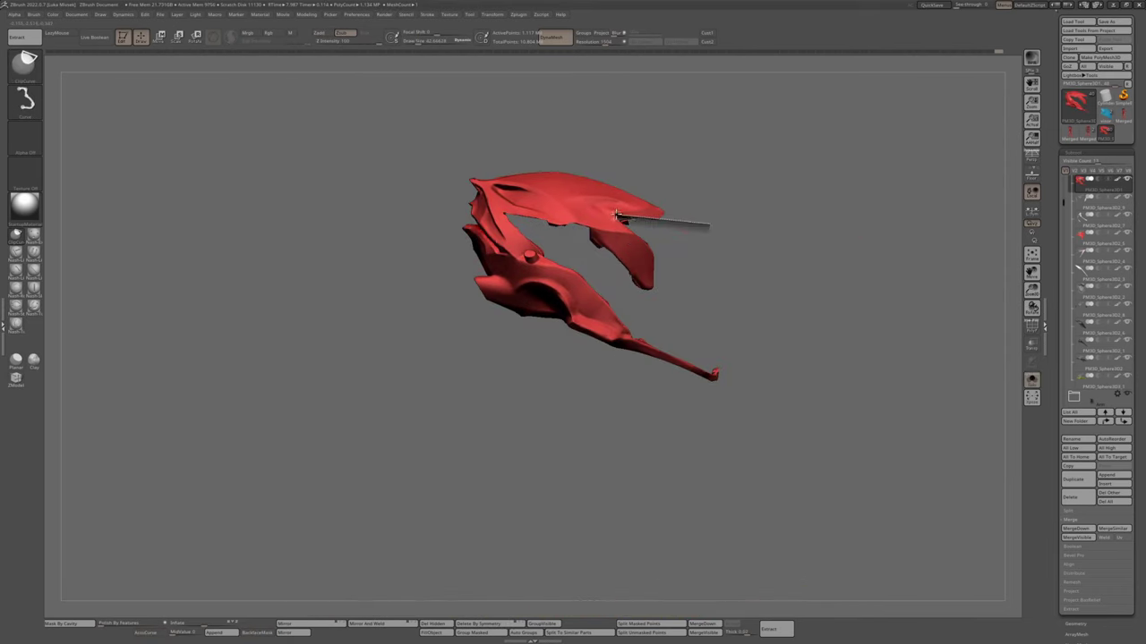
ctrl+shift+drag(737, 229, 614, 215)
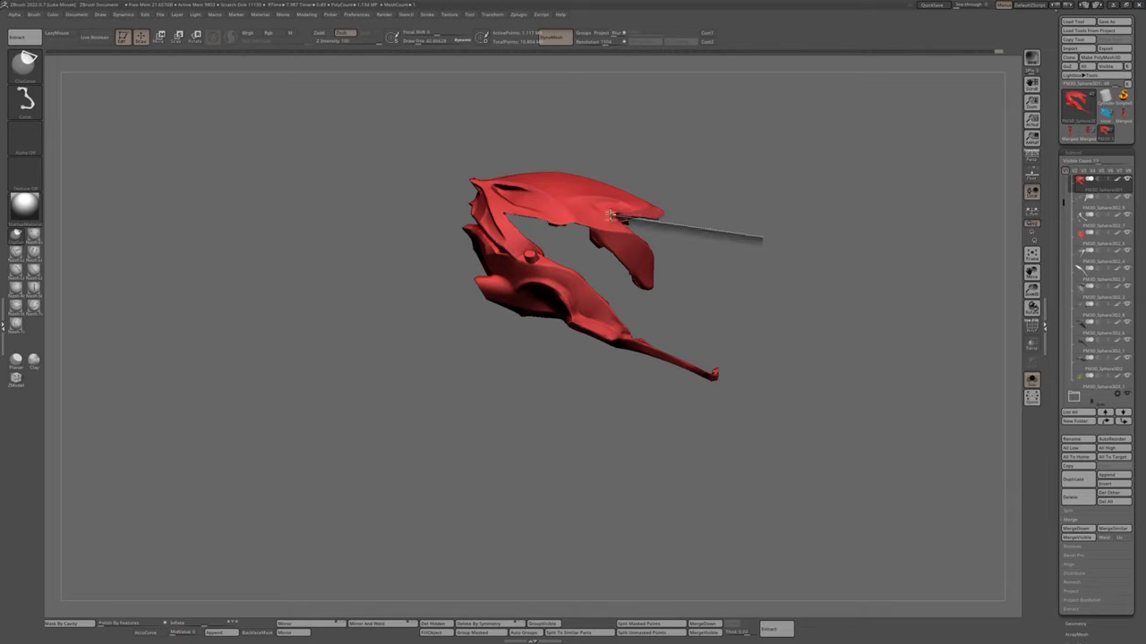
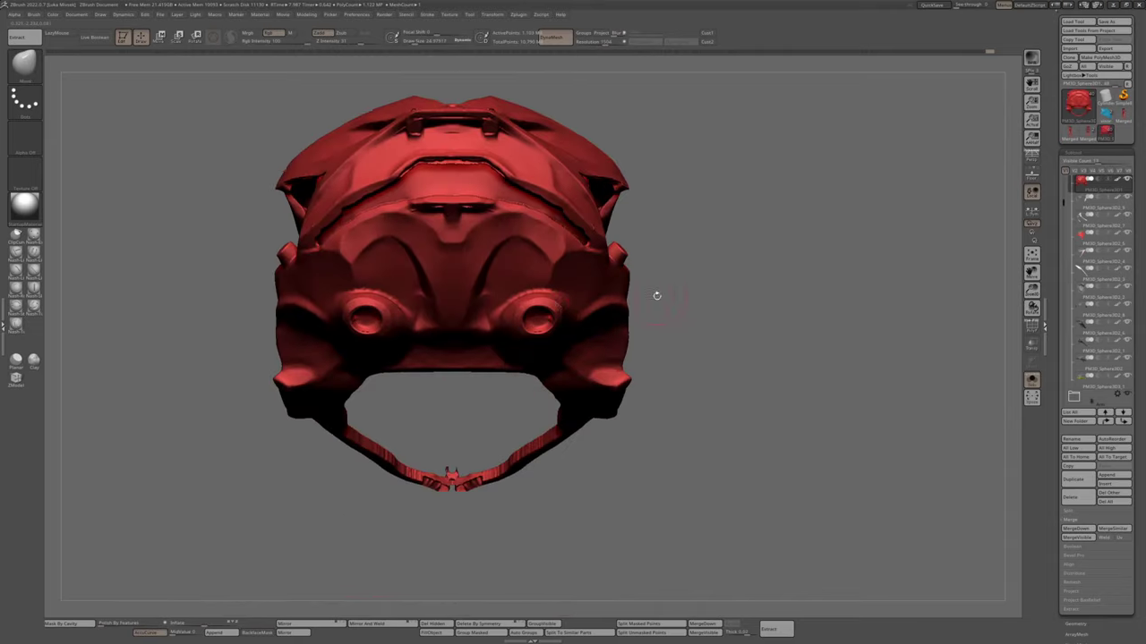
Apply Panel Loops to the thin white helmet strip and inspect the thickened strips from several angles
drag(656, 295, 541, 330)
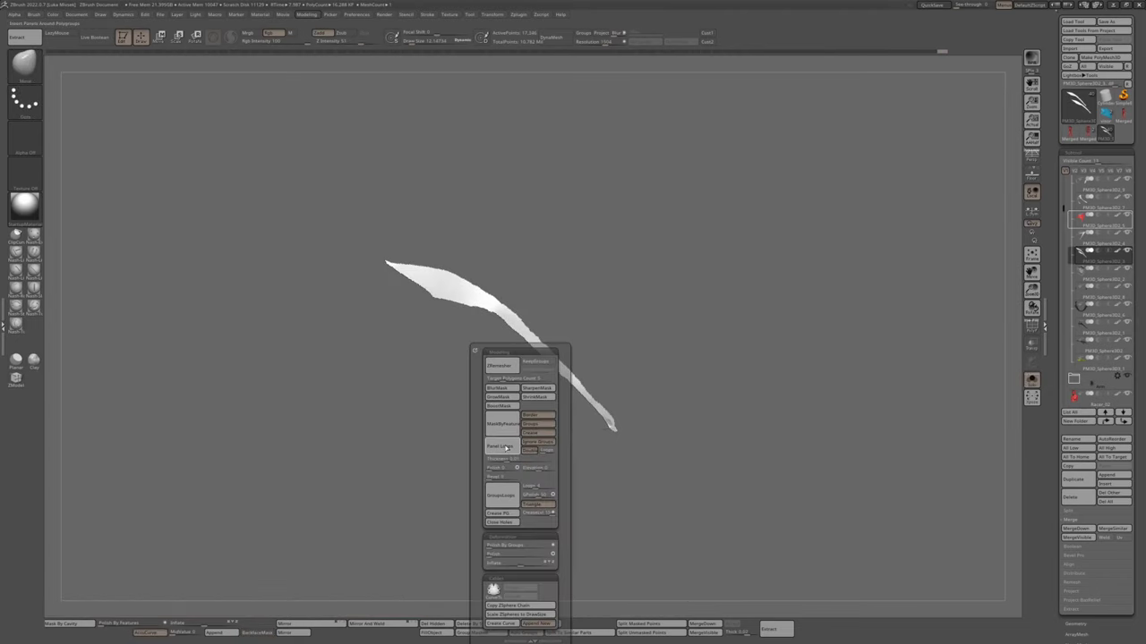
click(504, 447)
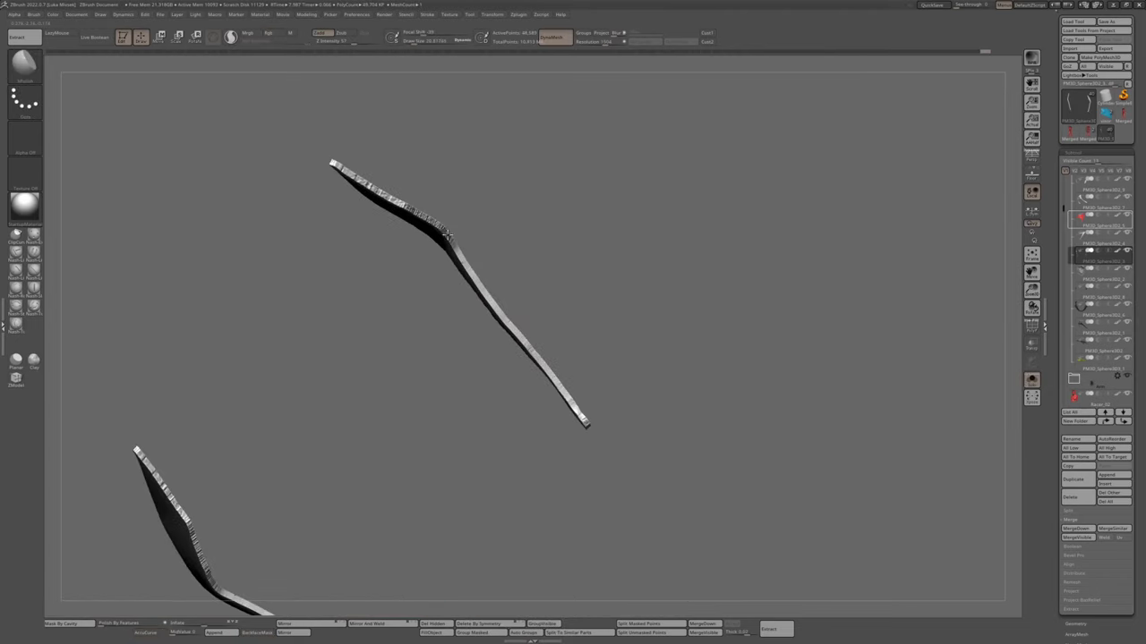
mouse_move(448, 235)
mouse_down()
mouse_move(558, 391)
mouse_move(604, 363)
mouse_move(581, 394)
mouse_move(548, 318)
mouse_up()
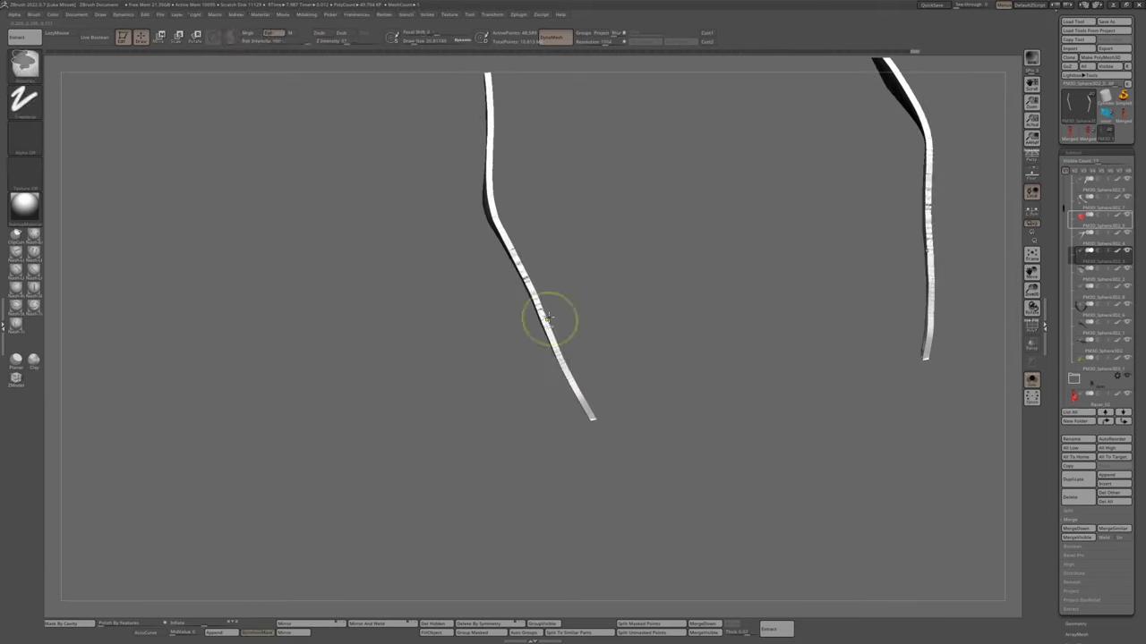
drag(681, 376, 295, 609)
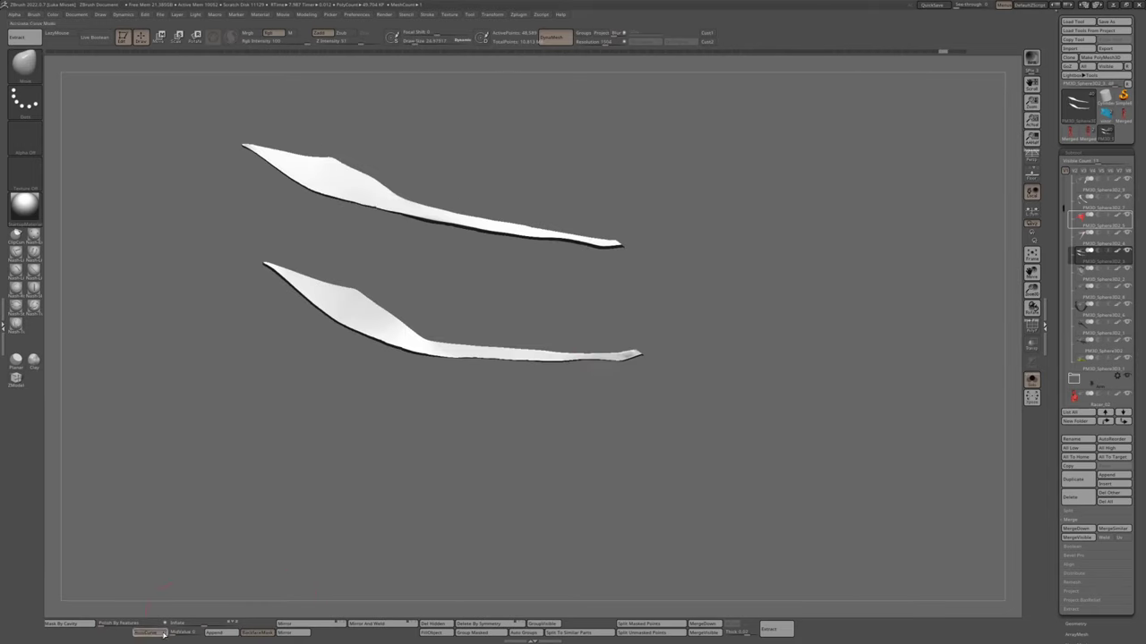
mouse_move(163, 590)
mouse_down()
mouse_move(358, 447)
mouse_move(564, 358)
mouse_move(599, 328)
mouse_move(527, 468)
mouse_up()
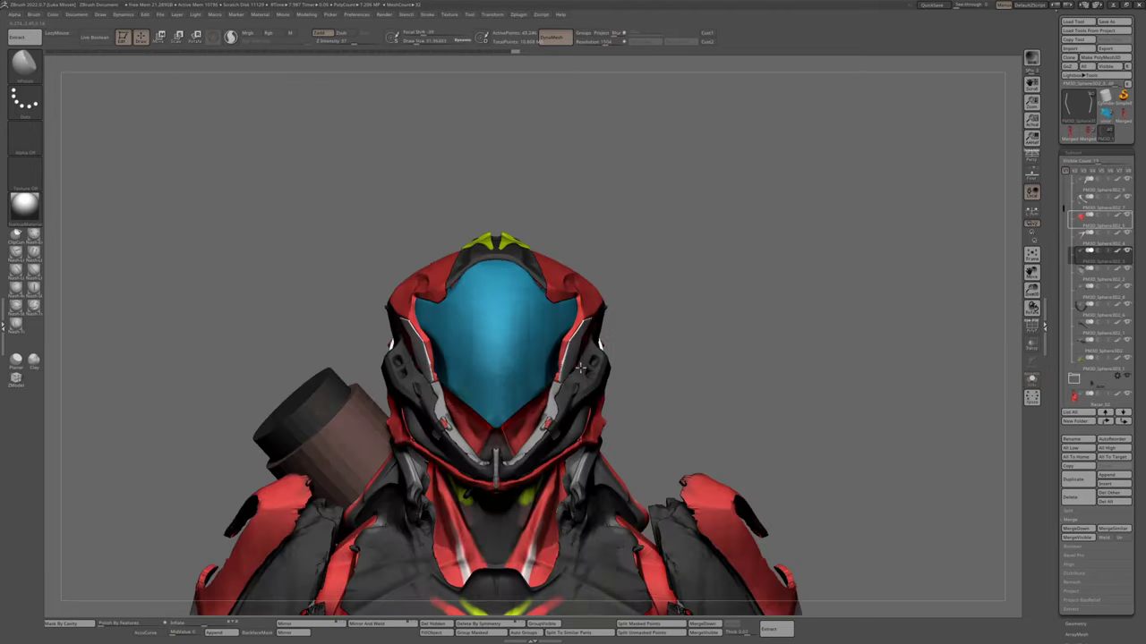
Select the helmet side and lower-right pieces, then turn the character to a front view
alt+click(582, 336)
alt+click(552, 396)
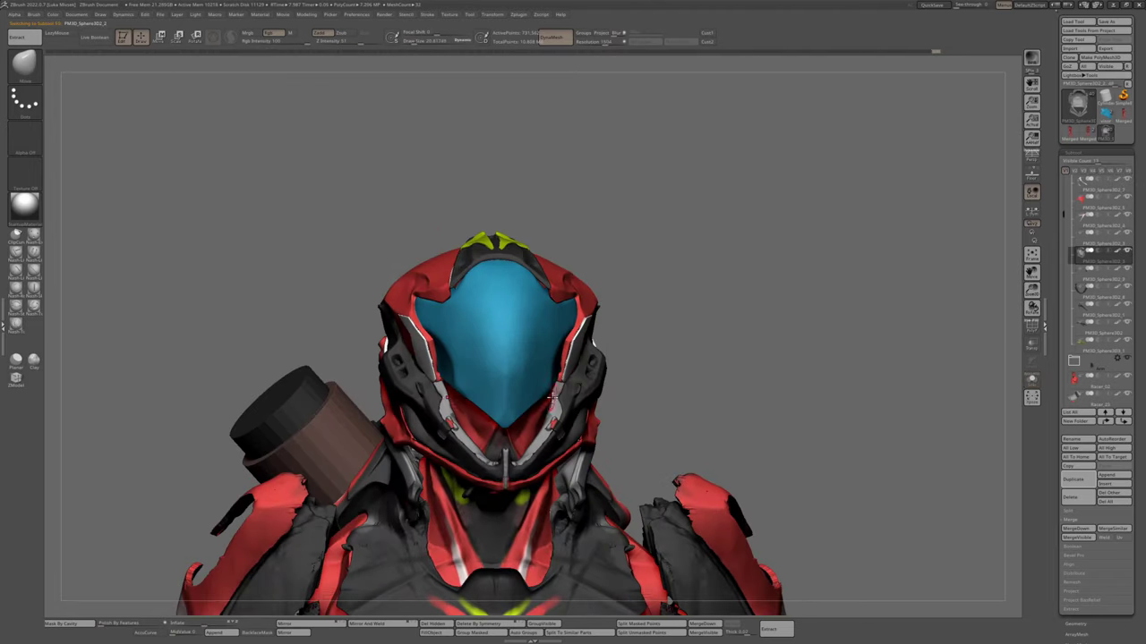
drag(568, 249, 706, 282)
drag(830, 235, 895, 224)
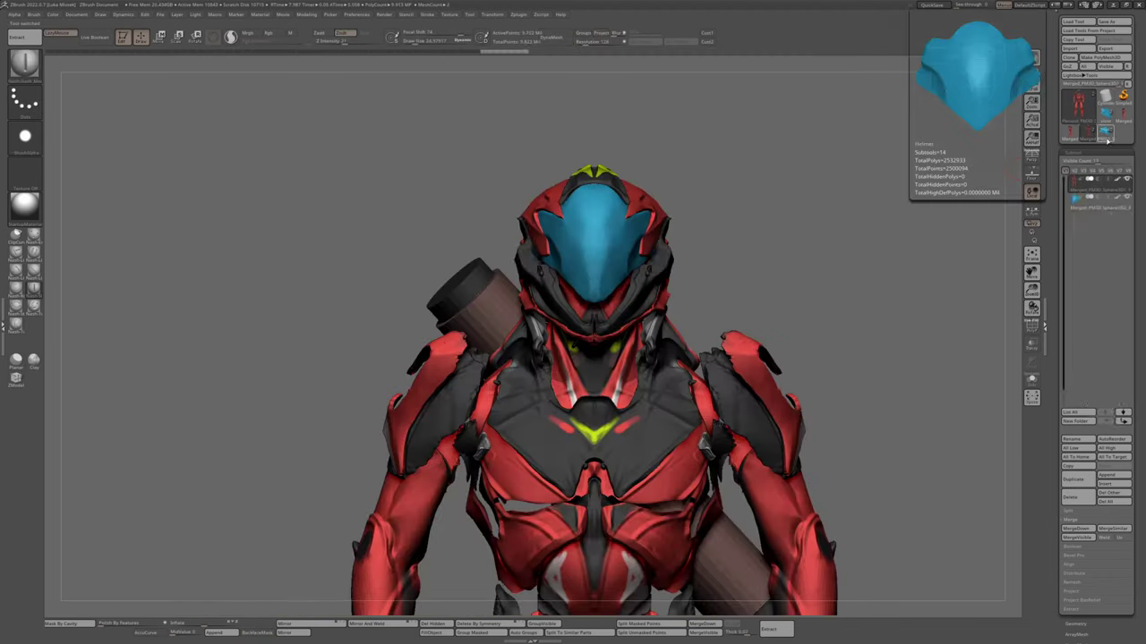
Switch to the ClayBuildup brush and orbit the character to a right-facing profile
mouse_move(1094, 141)
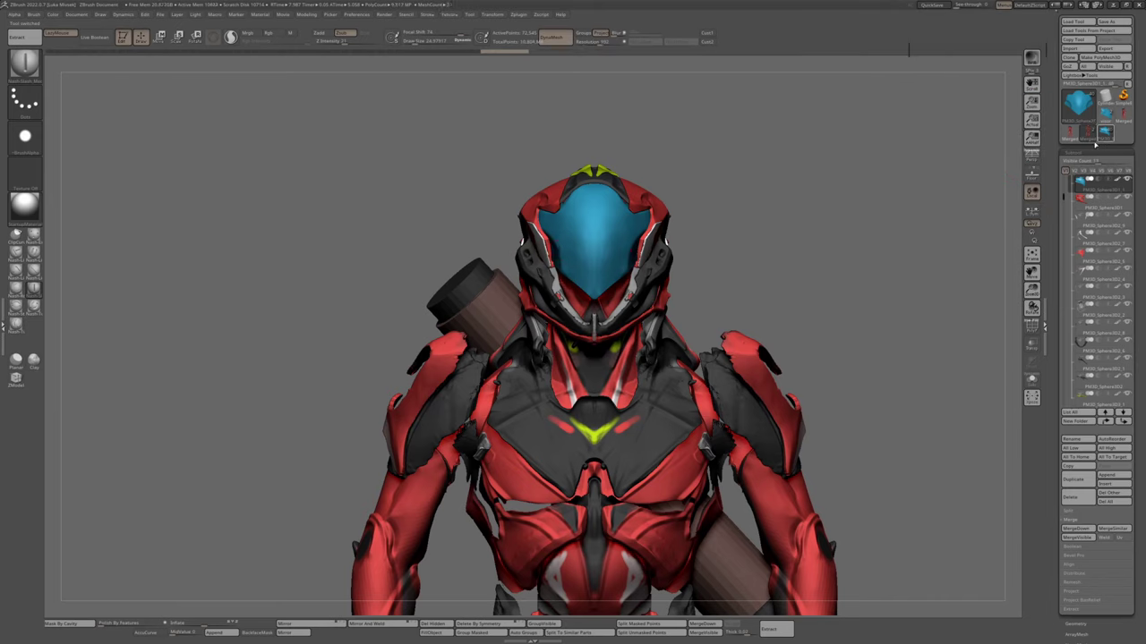
key(b)
key(c)
key(b)
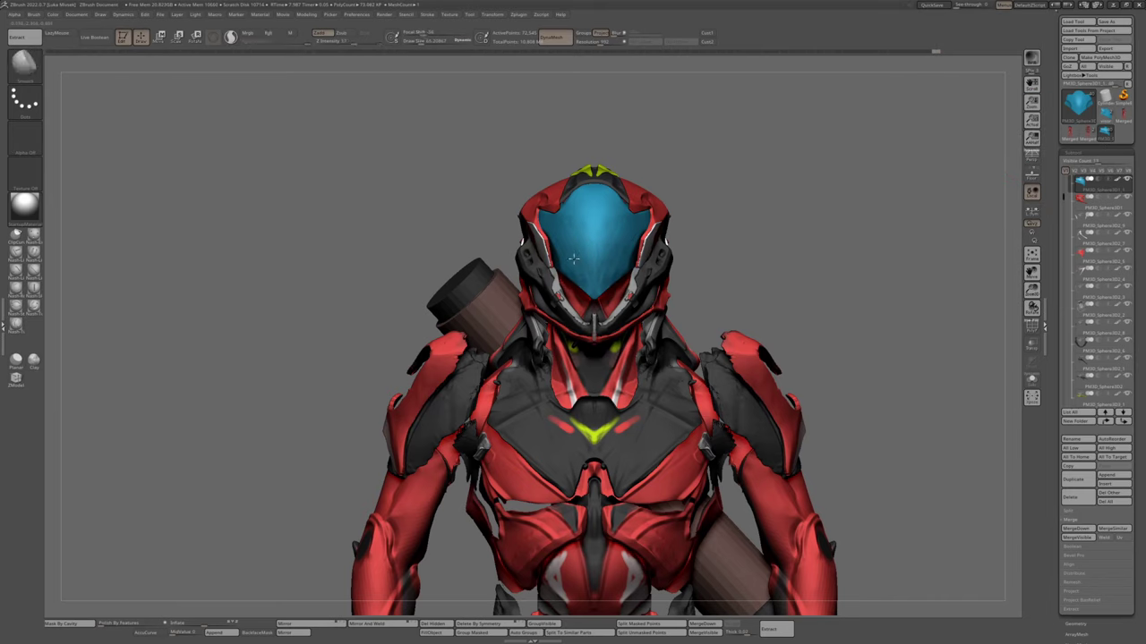
drag(660, 237, 599, 227)
drag(559, 265, 447, 110)
Load the tool with the complete helmet pieces and select the blue visor from a side view
click(1106, 136)
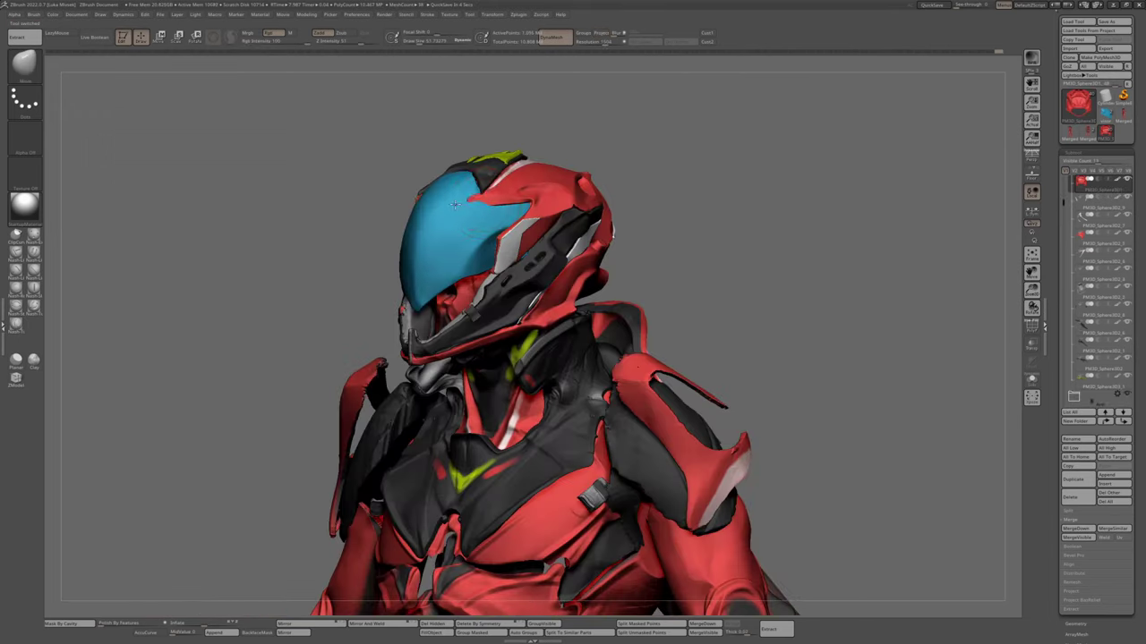
drag(484, 201, 474, 309)
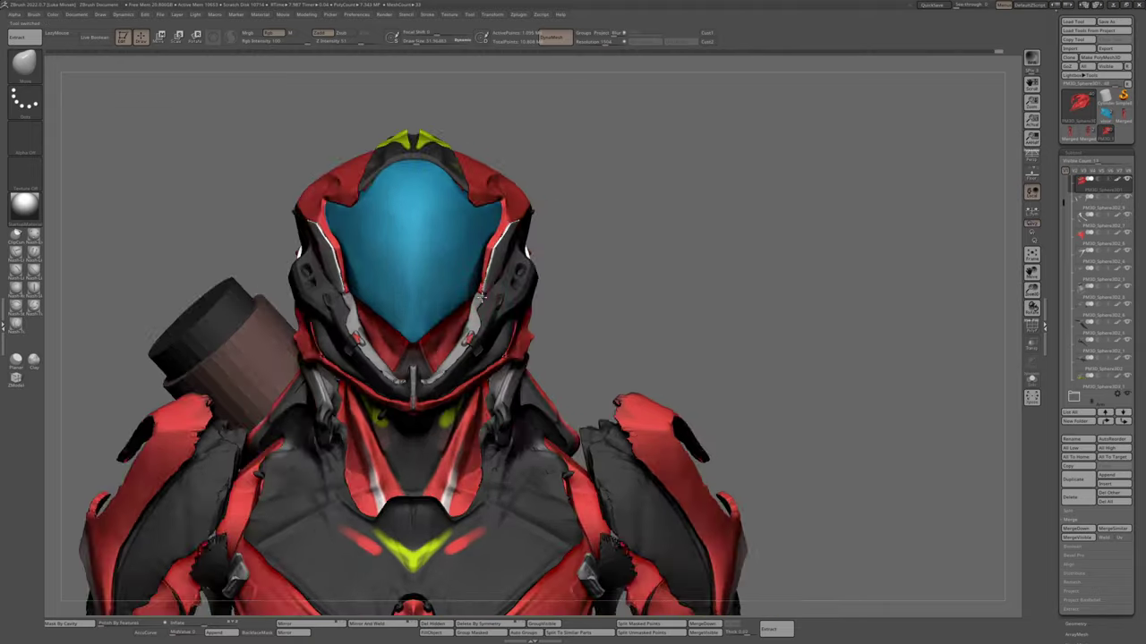
alt+click(475, 309)
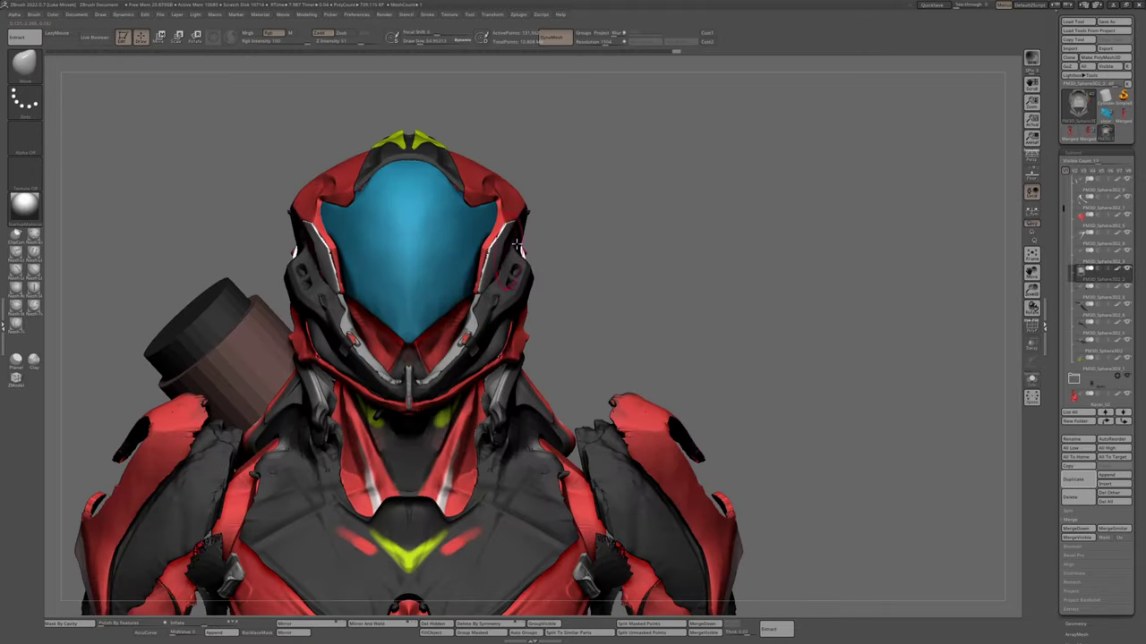
drag(516, 244, 791, 161)
alt+click(456, 230)
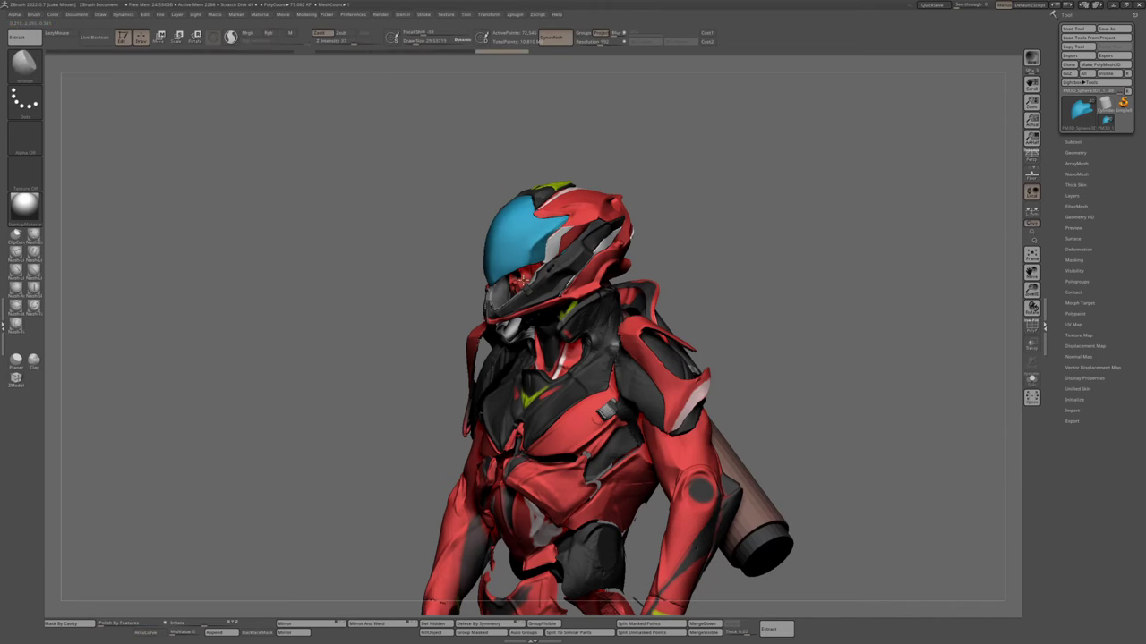
drag(522, 278, 527, 212)
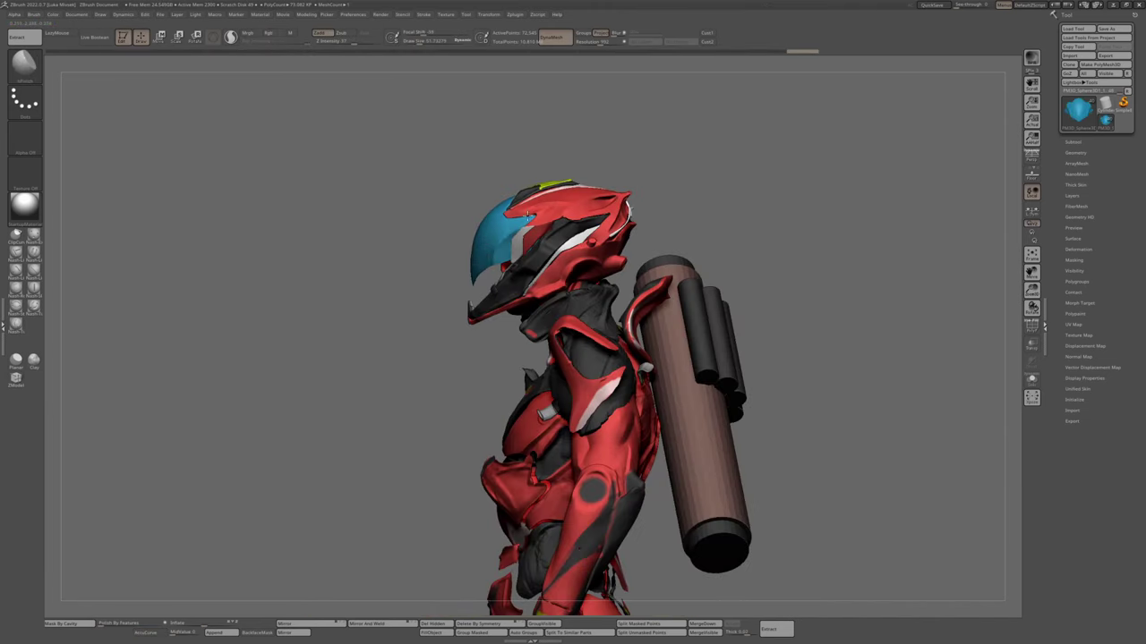
mouse_move(494, 249)
mouse_down()
mouse_move(467, 229)
mouse_move(549, 247)
mouse_move(546, 269)
mouse_up()
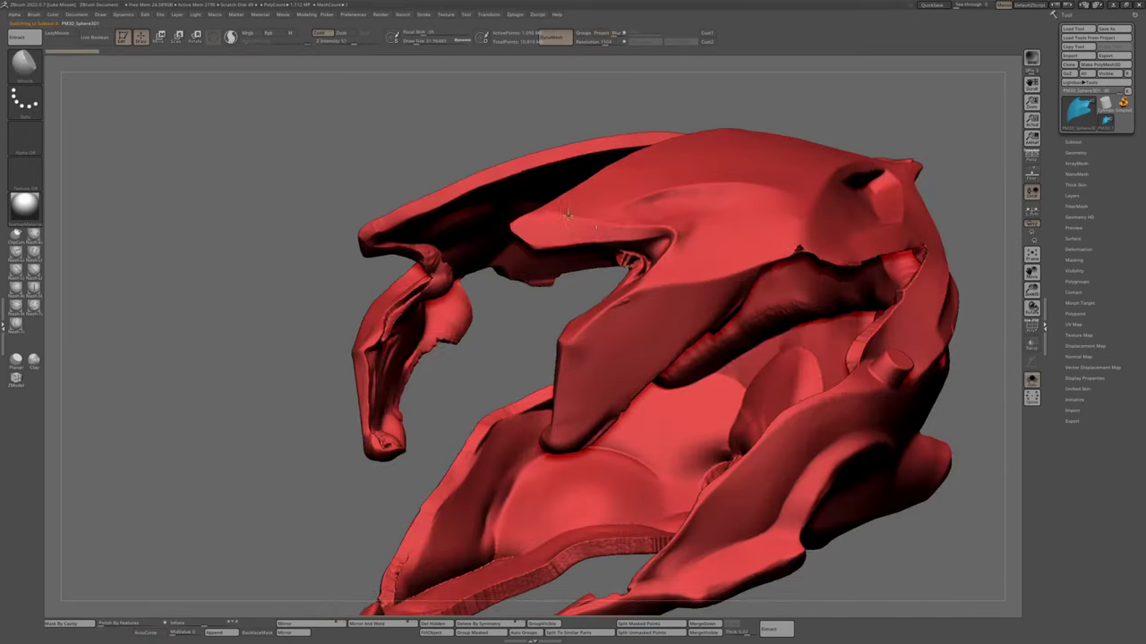
key(alt+s)
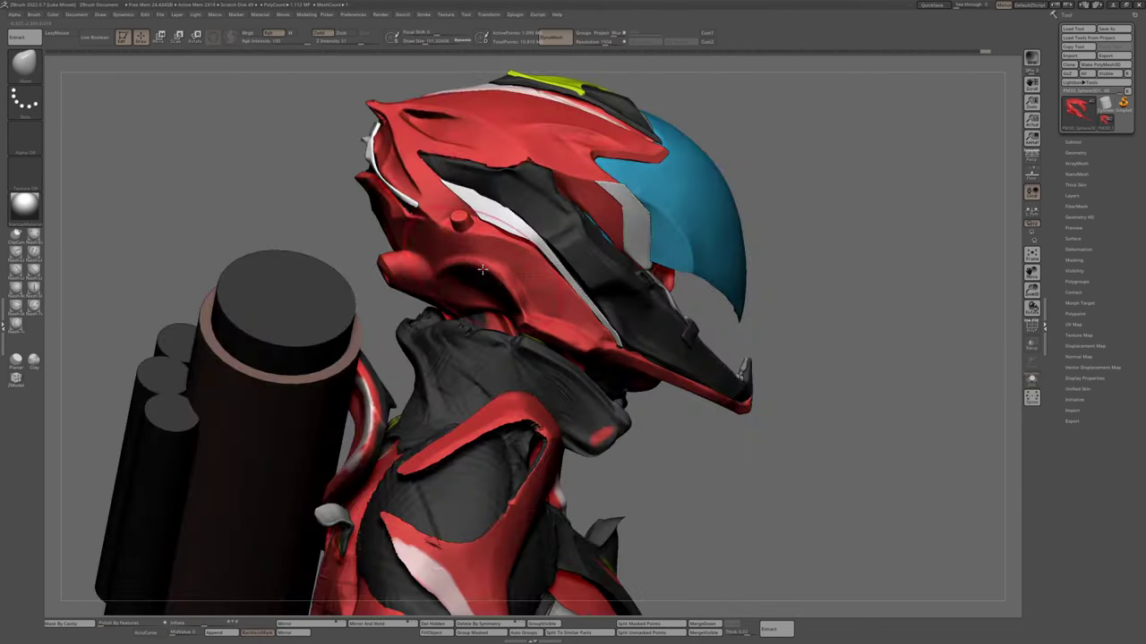
alt+right_drag(482, 269, 537, 341)
key(s)
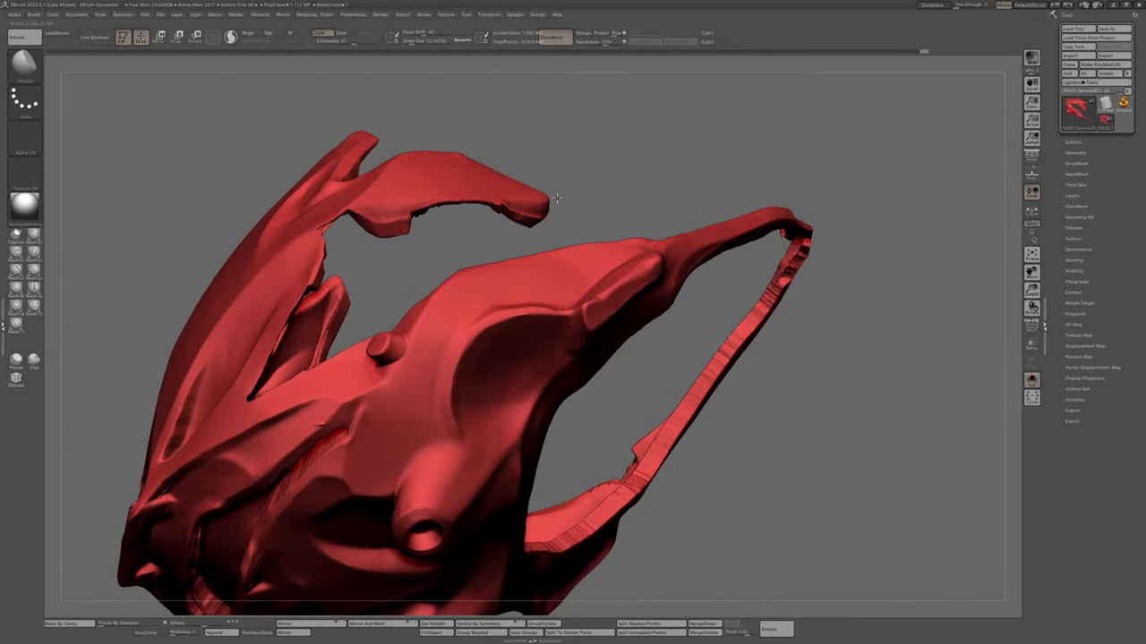
drag(555, 198, 630, 370)
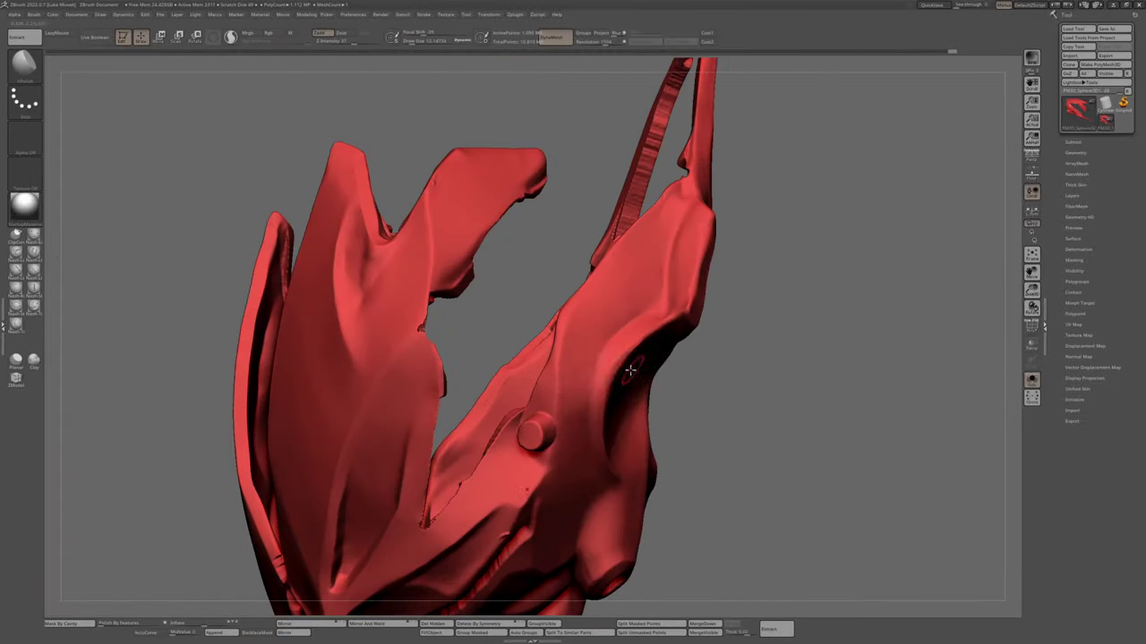
right_drag(596, 466, 645, 348)
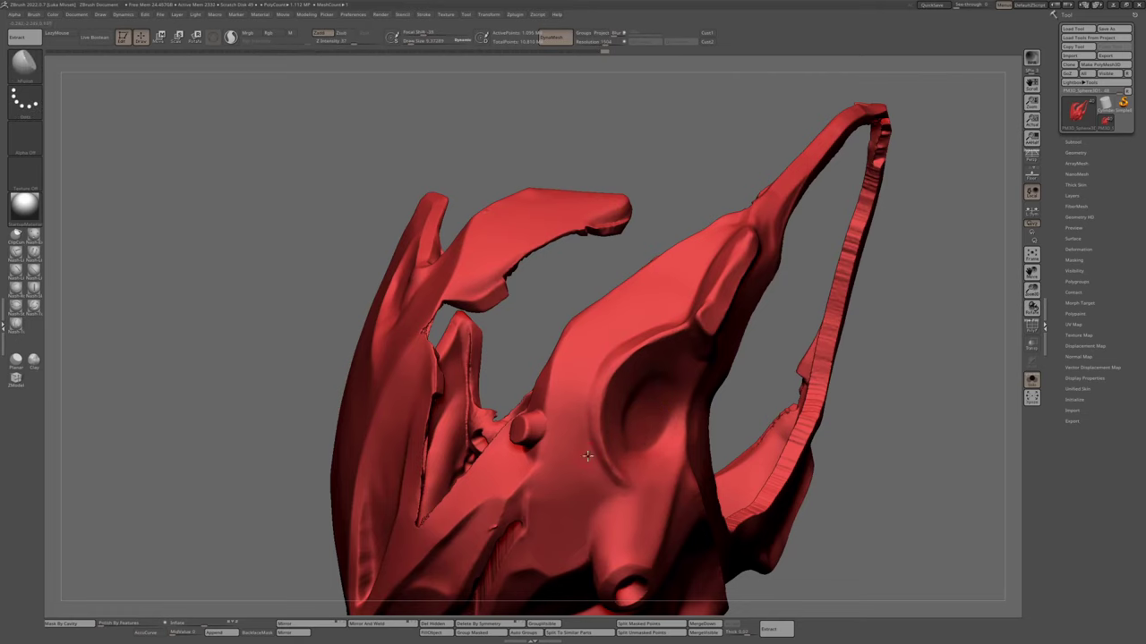
right_drag(569, 459, 580, 328)
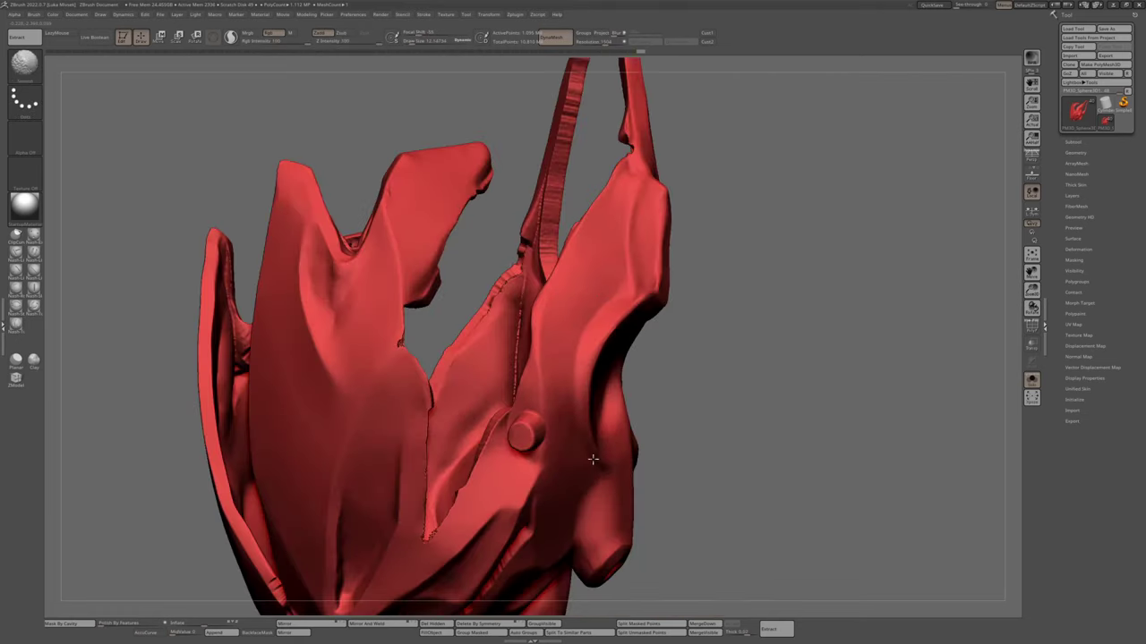
ctrl+right_drag(624, 245, 616, 269)
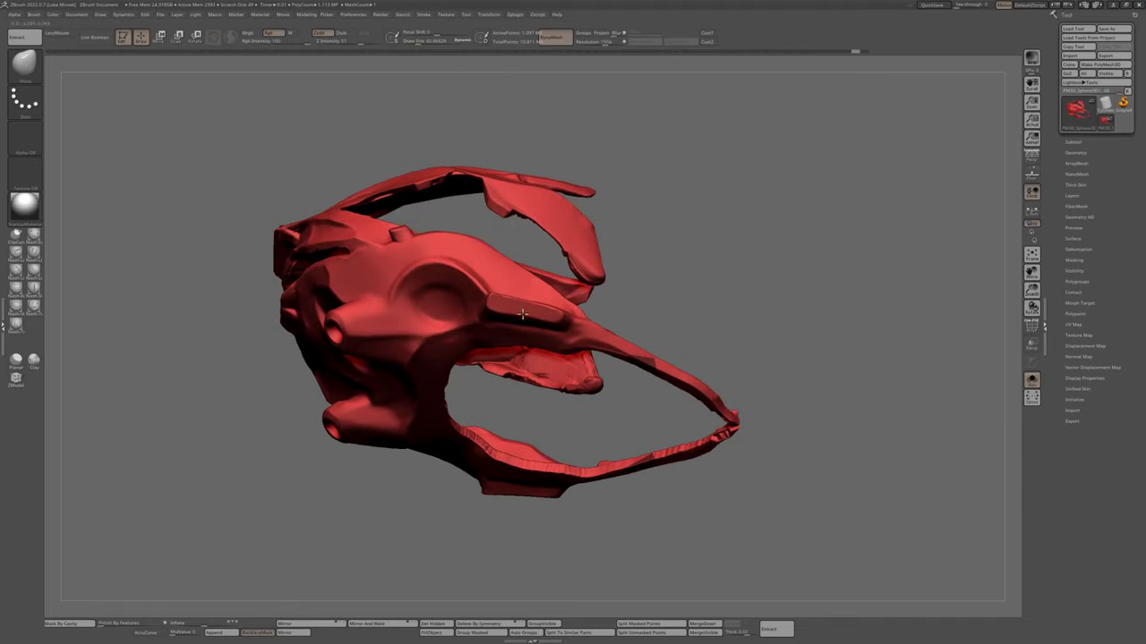
mouse_move(532, 314)
right_down()
mouse_move(555, 313)
mouse_move(508, 267)
mouse_move(631, 254)
right_up()
key(s)
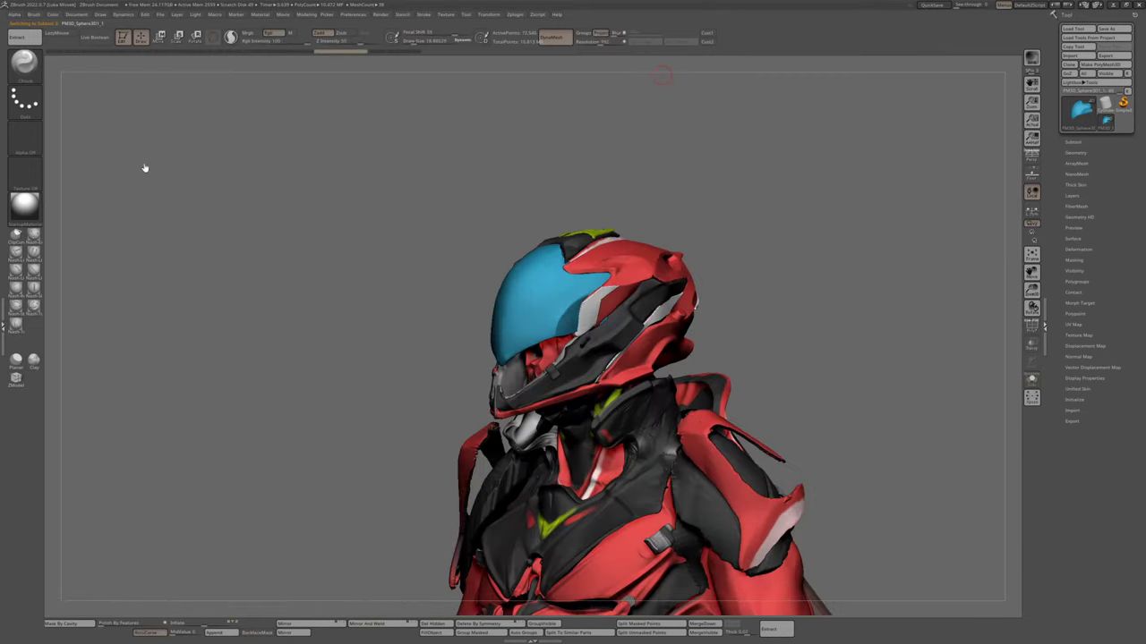
Orbit around the isolated dark cloth piece, then select the red armor shell subtool
right_drag(243, 190, 443, 250)
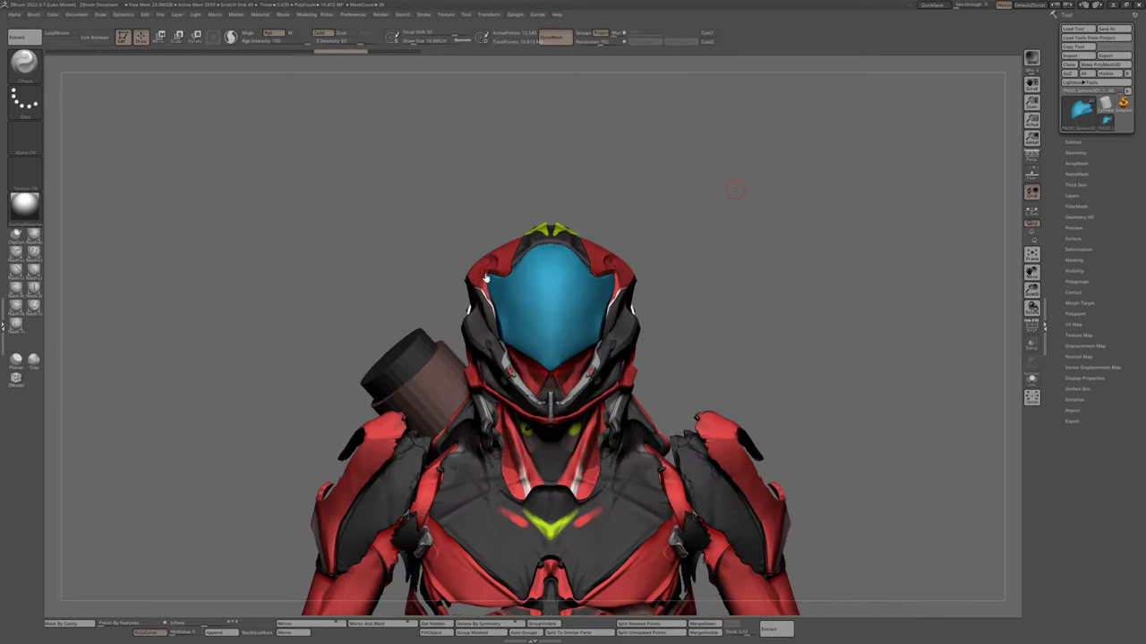
mouse_move(538, 301)
right_down()
mouse_move(764, 256)
mouse_move(689, 185)
mouse_move(696, 158)
mouse_move(698, 192)
mouse_move(686, 185)
mouse_move(742, 205)
mouse_move(511, 235)
mouse_move(524, 199)
mouse_move(544, 241)
right_up()
key(s)
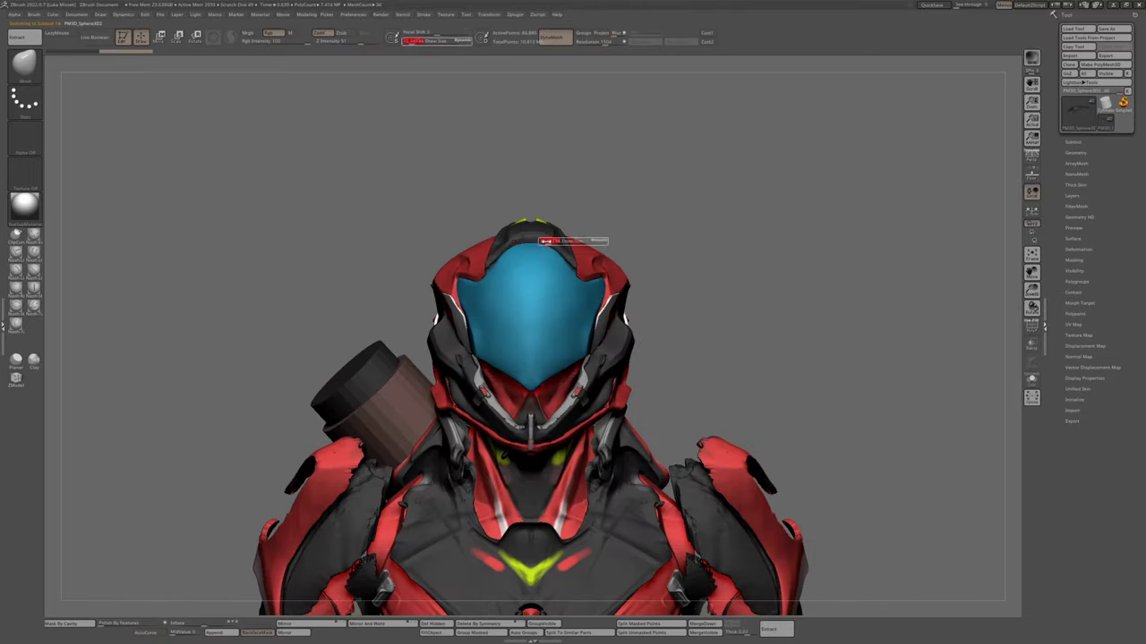
right_drag(543, 201, 506, 248)
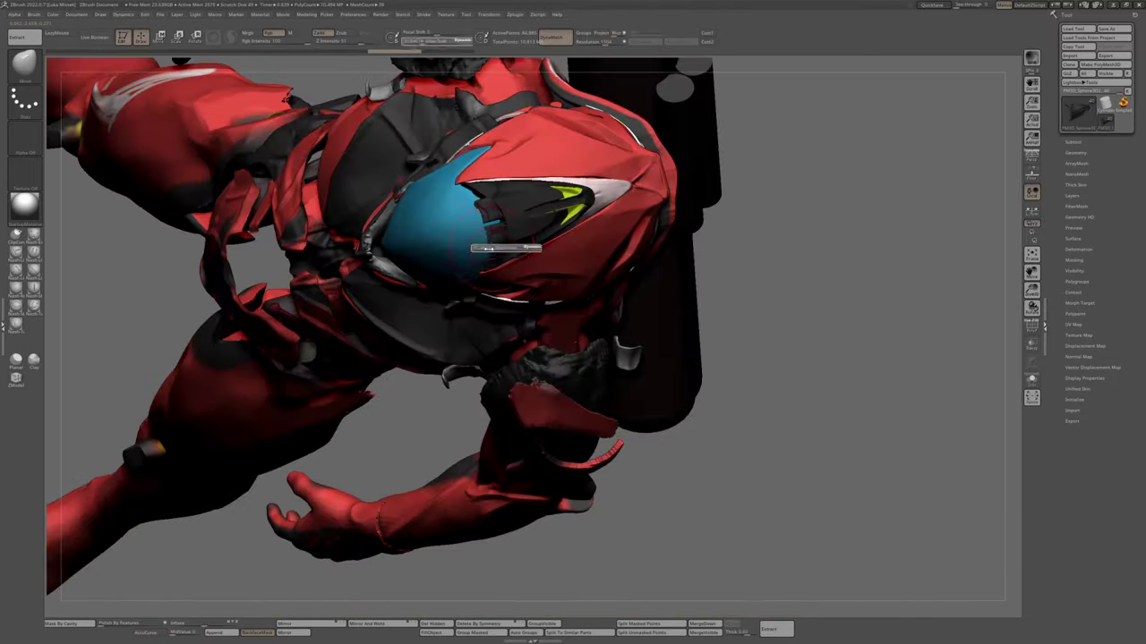
right_drag(655, 215, 573, 228)
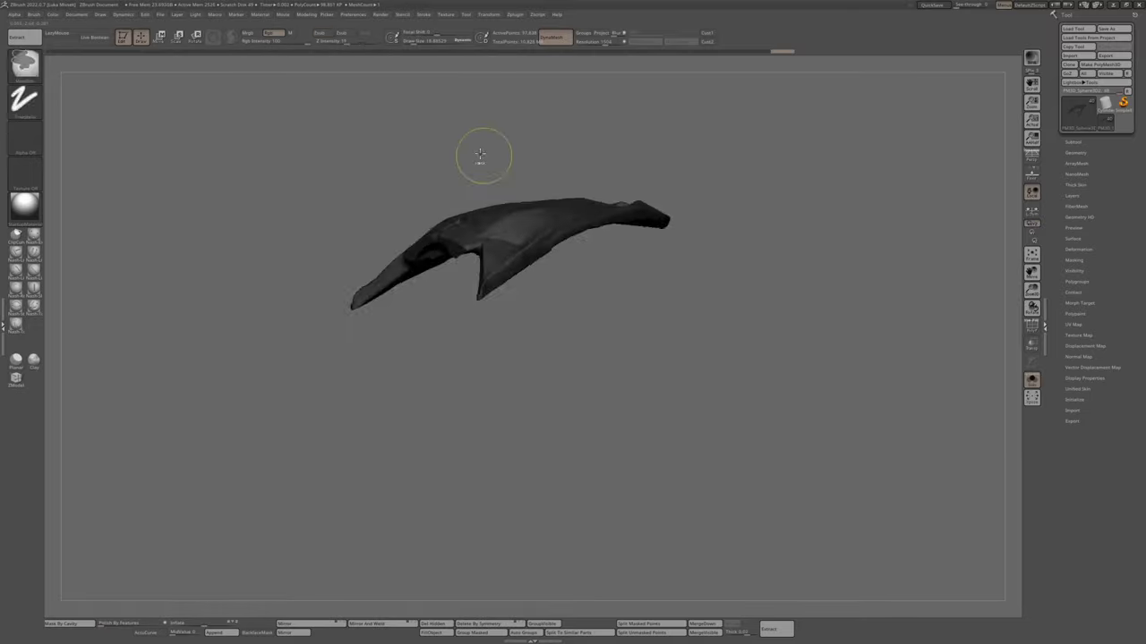
drag(478, 158, 493, 280)
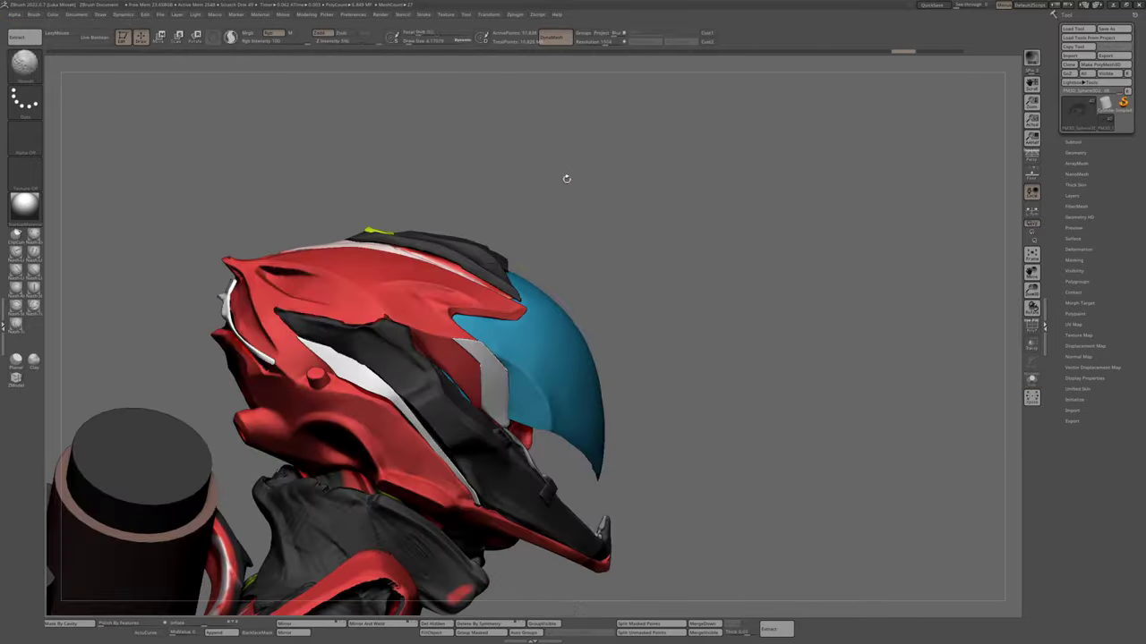
alt+click(530, 320)
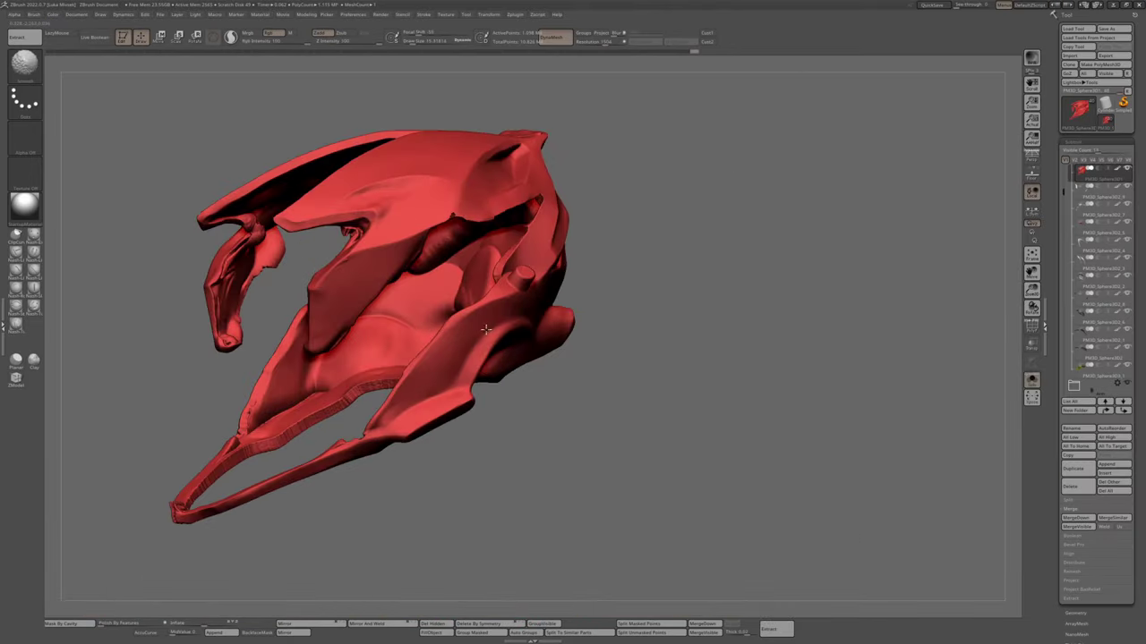
Orbit the isolated red armor shell to inspect it from a sideways view
drag(486, 329, 553, 414)
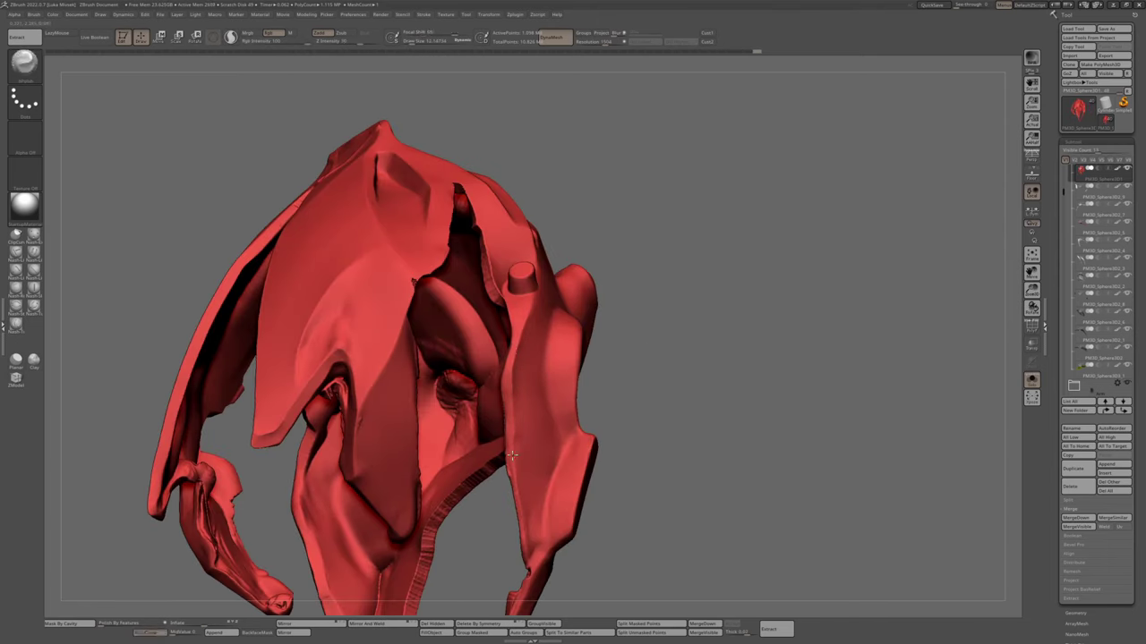
drag(567, 442, 502, 358)
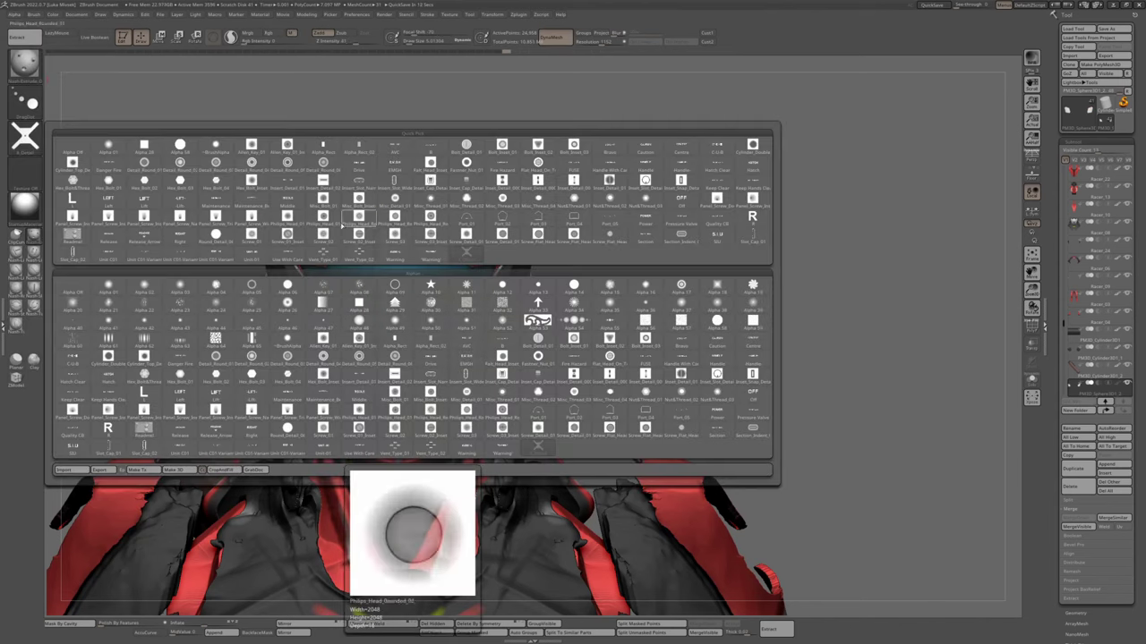
Choose an alpha from the library and orbit the two isolated black pieces
click(195, 214)
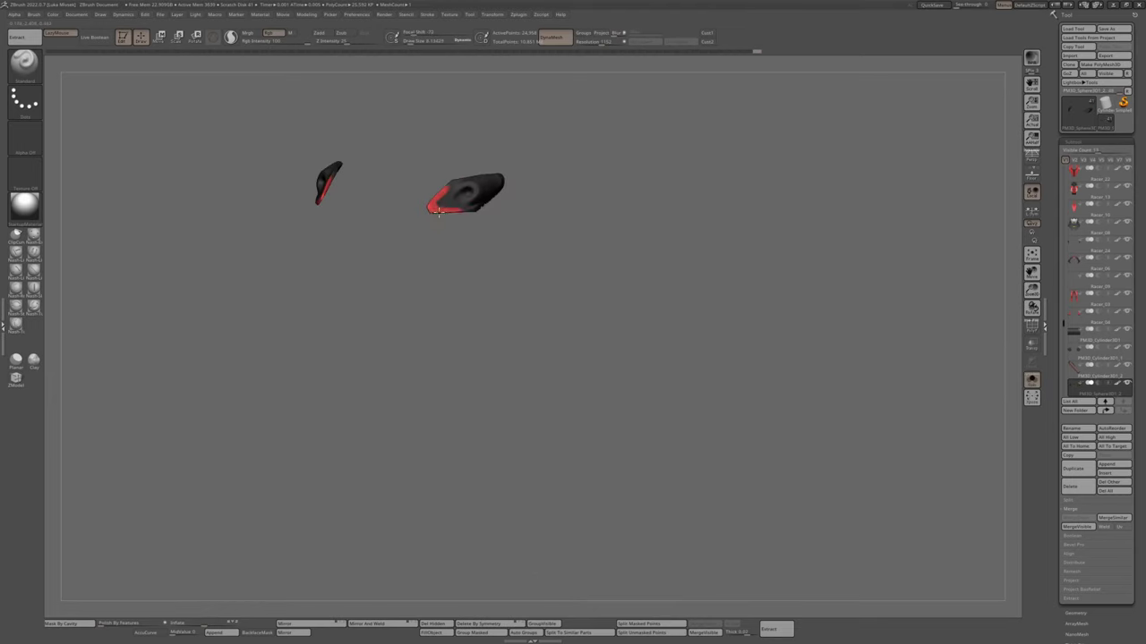
right_drag(438, 212, 384, 263)
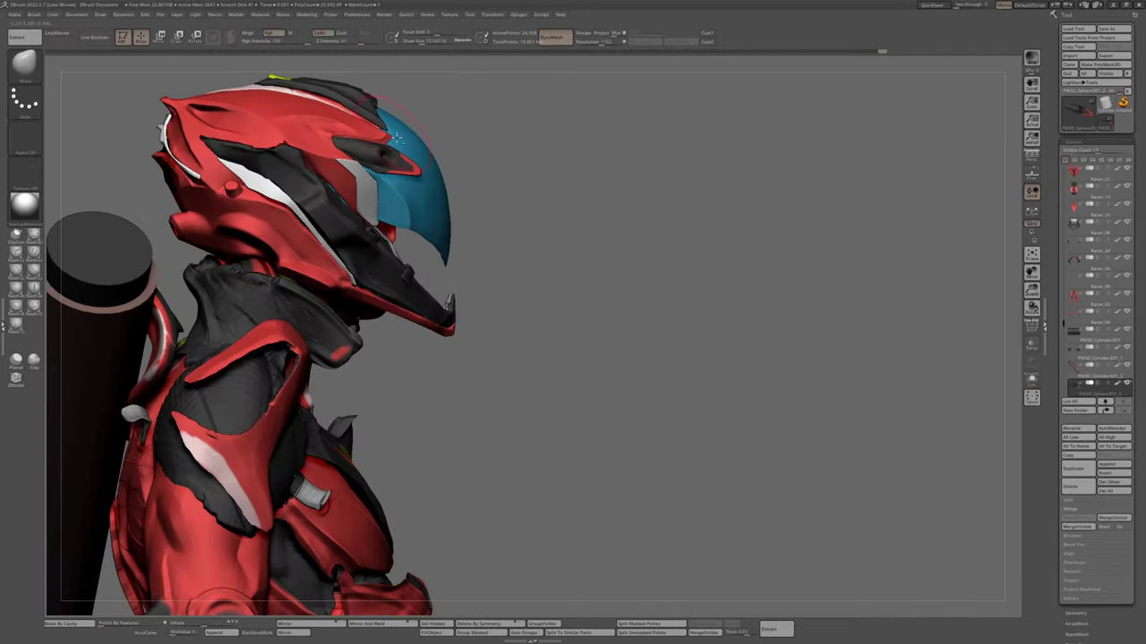
Orbit out to a front view of the character and adjust Draw Size over the visor
right_drag(397, 138, 743, 292)
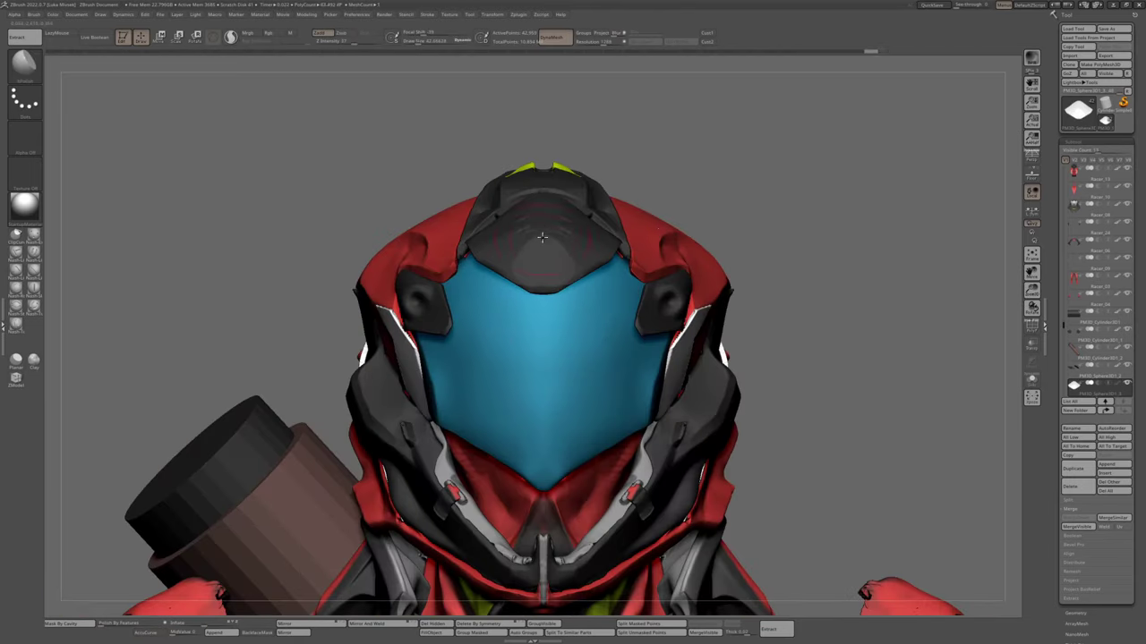
key(s)
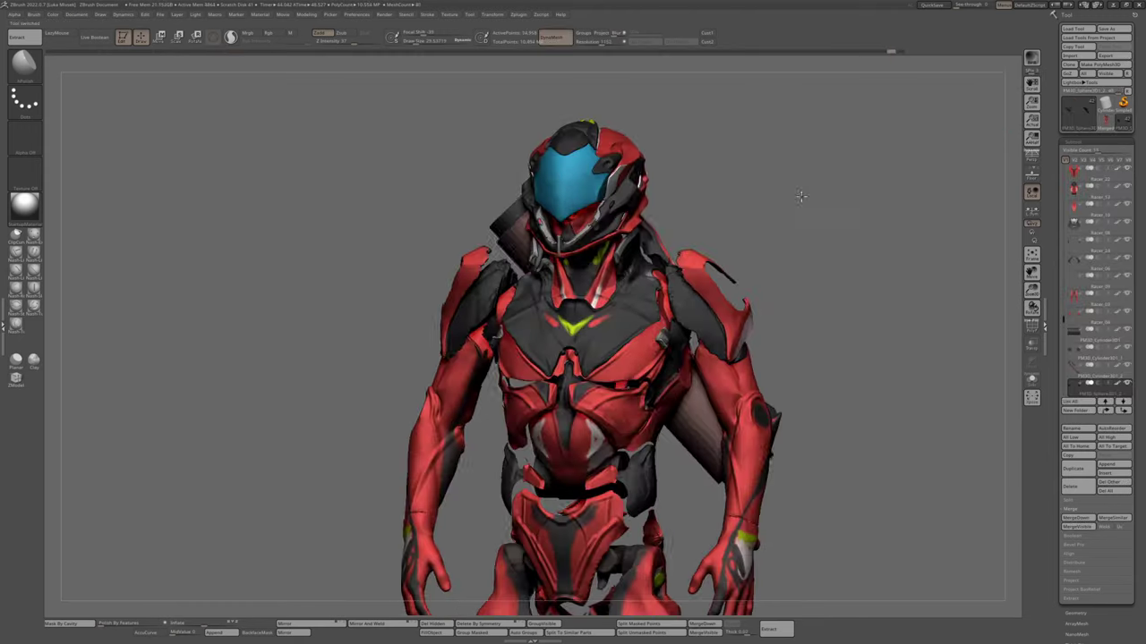
Select the helmet, solo it and orbit around it, then show the whole figure again
drag(501, 202, 669, 197)
alt+click(646, 202)
key(shift+ctrl+s)
right_drag(645, 199, 769, 206)
key(shift+ctrl+s)
Isolate the two small black helmet pieces, frame them and orbit around them
alt+click(707, 264)
key(shift+ctrl+s)
key(f)
right_drag(556, 230, 644, 257)
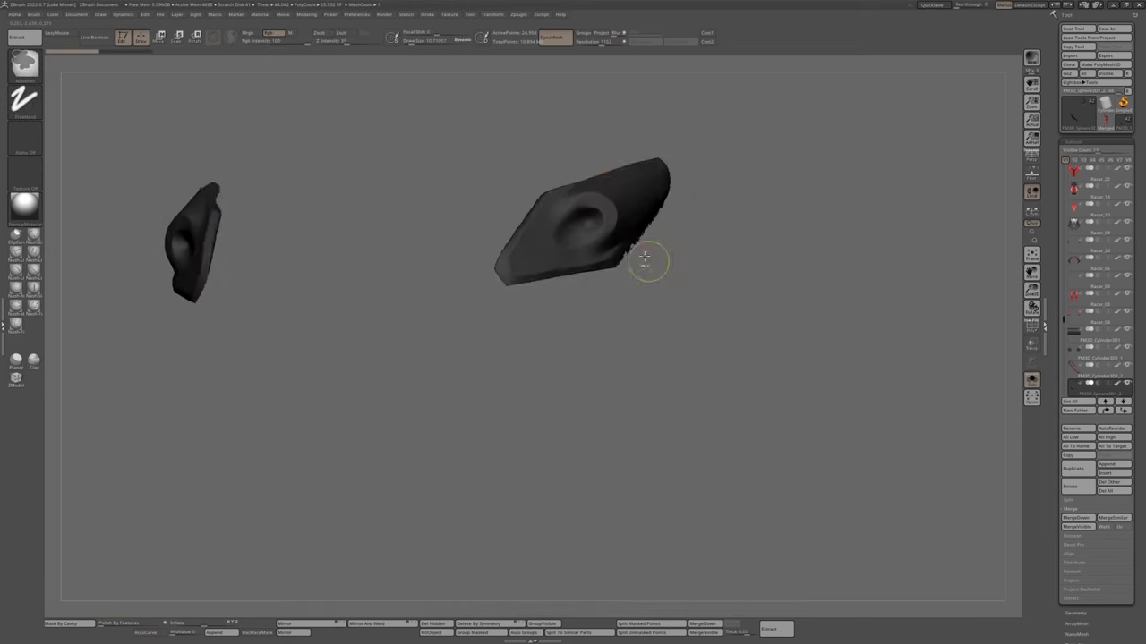
Toggle Solo on the black pieces and the rounded piece, then bring back all parts
ctrl+shift+click(647, 261)
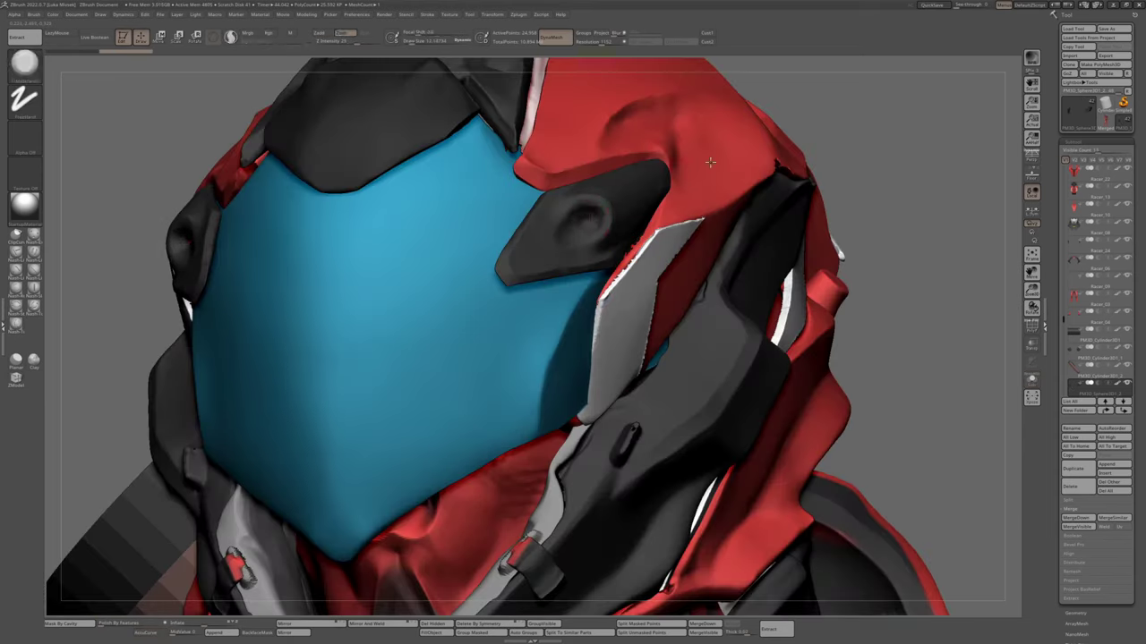
ctrl+shift+click(609, 219)
mouse_move(555, 327)
right_down()
mouse_move(590, 208)
mouse_move(626, 215)
mouse_move(685, 197)
mouse_move(536, 222)
right_up()
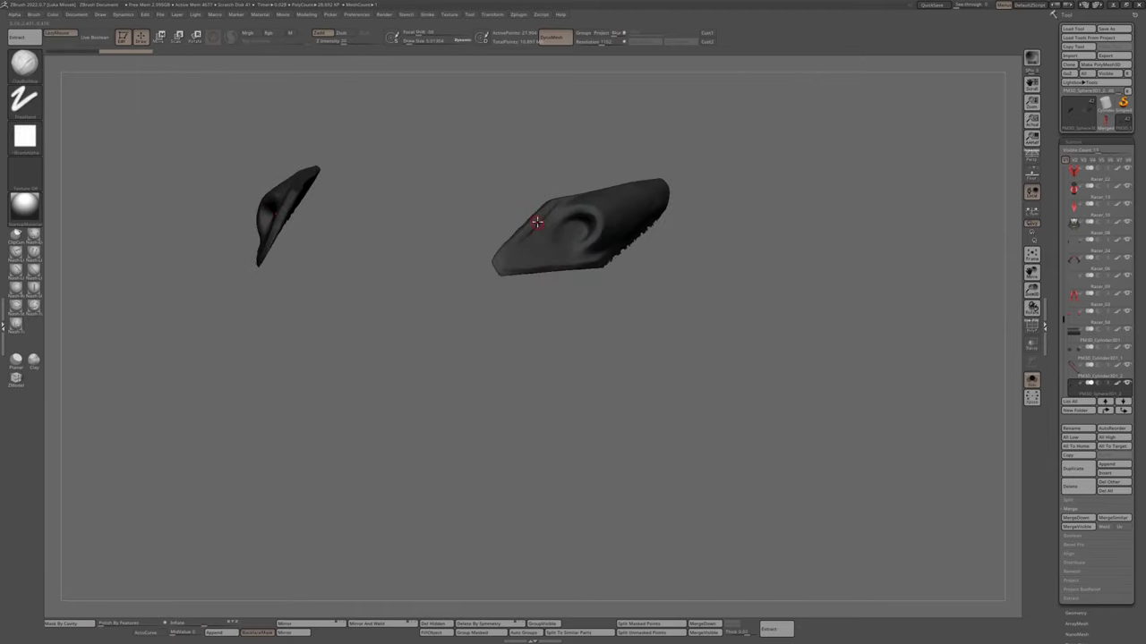
ctrl+shift+click(573, 269)
ctrl+shift+click(570, 197)
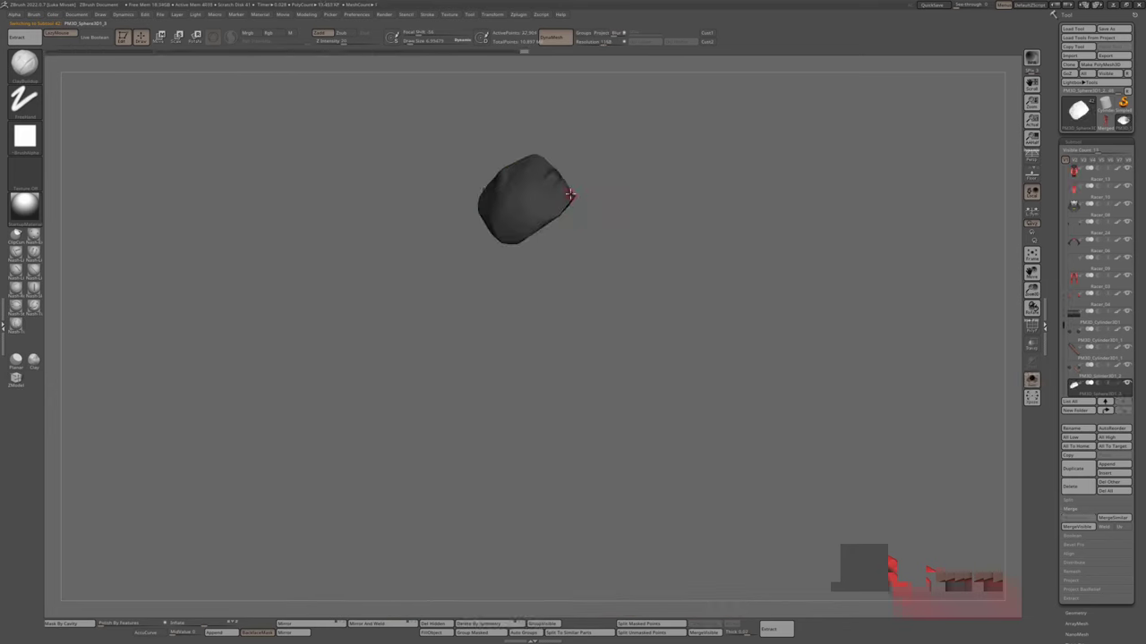
ctrl+shift+click(591, 214)
Select the blue visor and orbit to a side profile showing the jetpack
right_drag(590, 215, 436, 454)
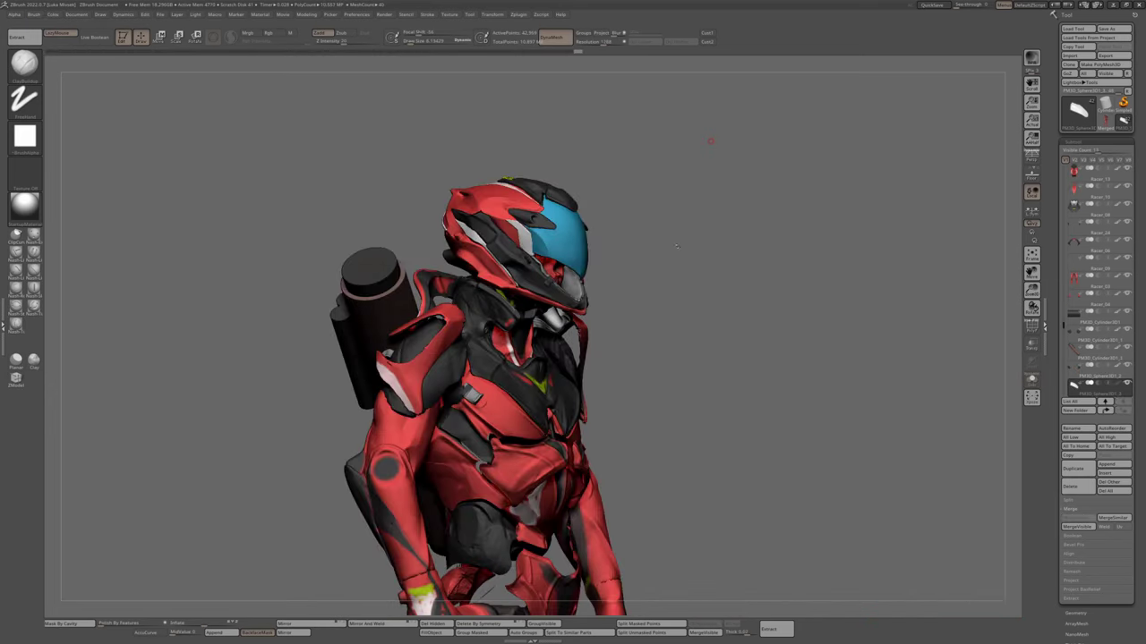
right_drag(710, 140, 776, 209)
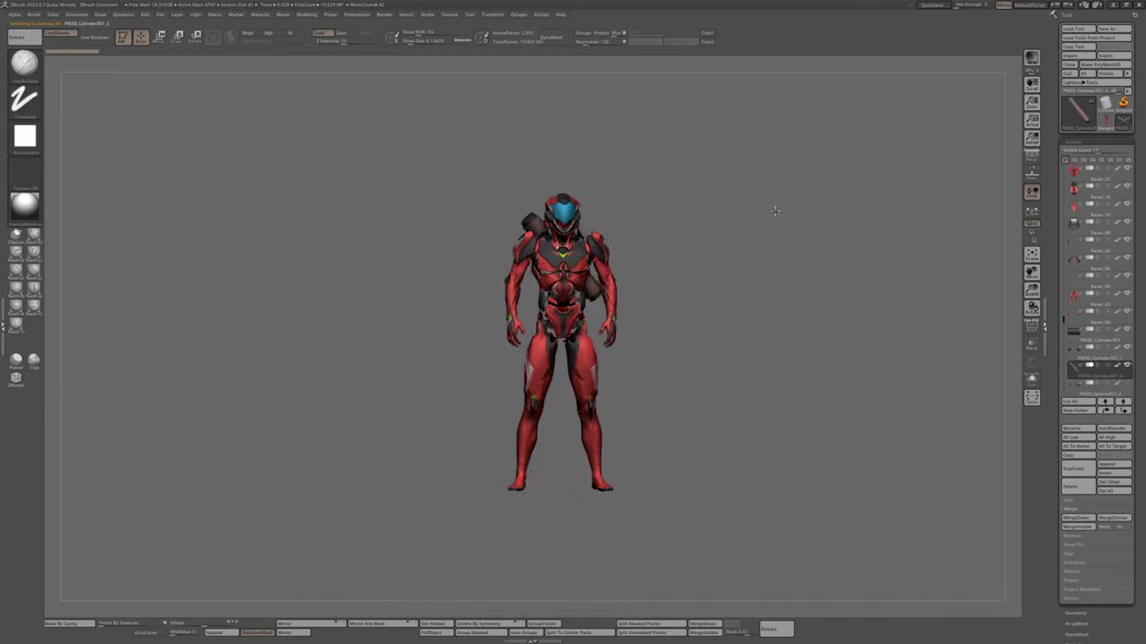
ctrl+right_drag(704, 204, 759, 332)
alt+click(533, 259)
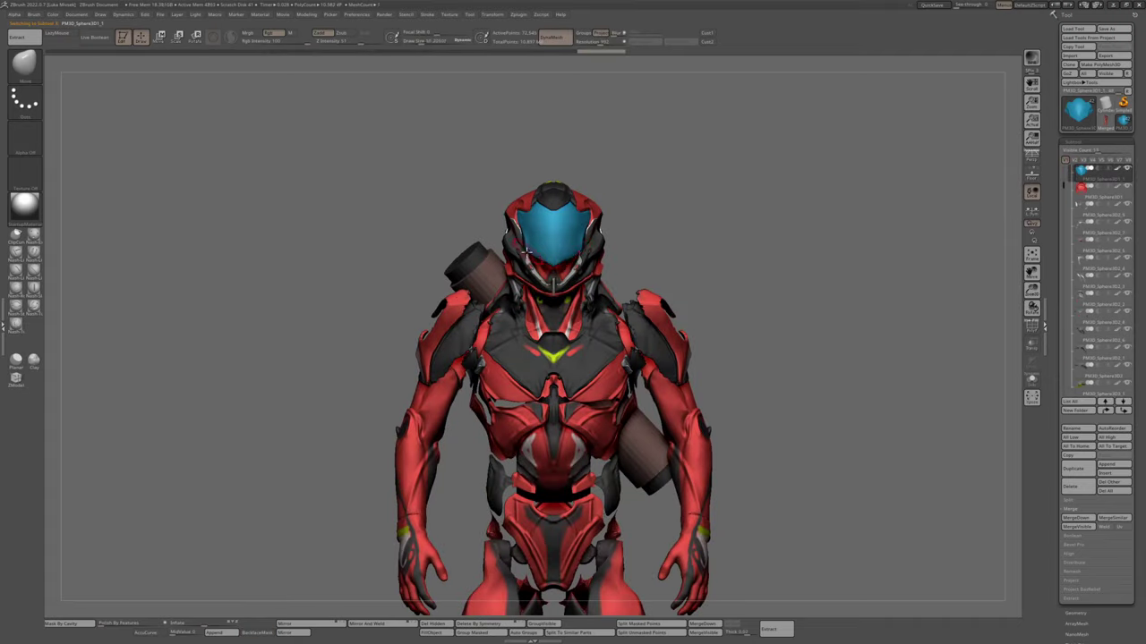
right_drag(528, 252, 679, 161)
mouse_move(417, 400)
right_down()
mouse_move(675, 225)
mouse_move(678, 238)
mouse_move(556, 254)
mouse_move(665, 155)
mouse_move(949, 111)
right_up()
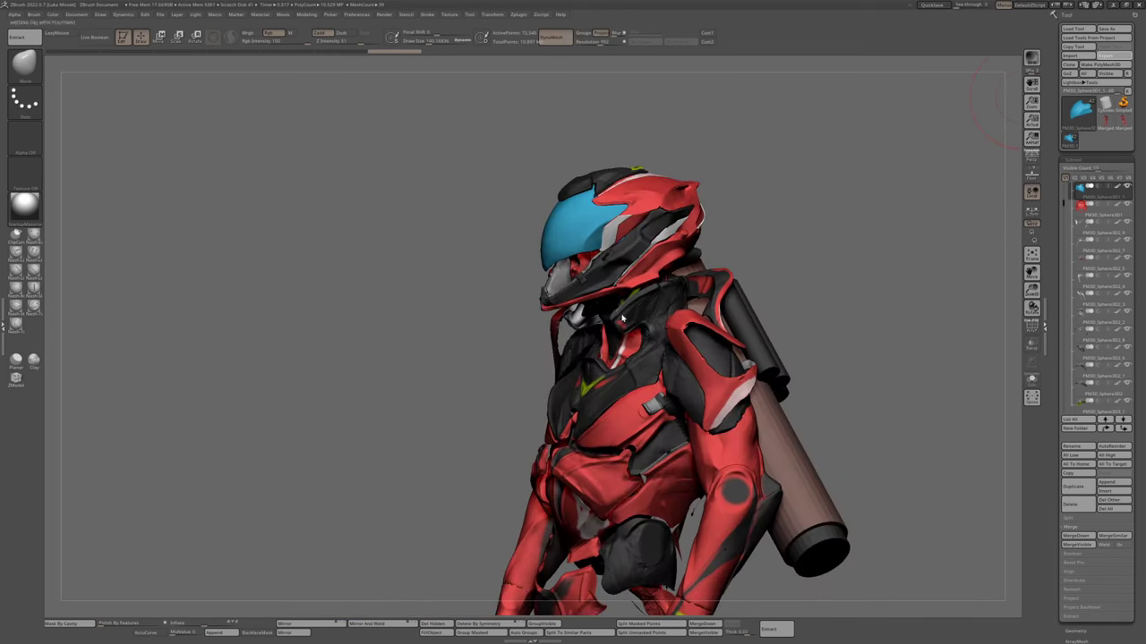
right_drag(815, 184, 946, 173)
Select the merged single-mesh character thumbnail in the Tool palette
click(1107, 117)
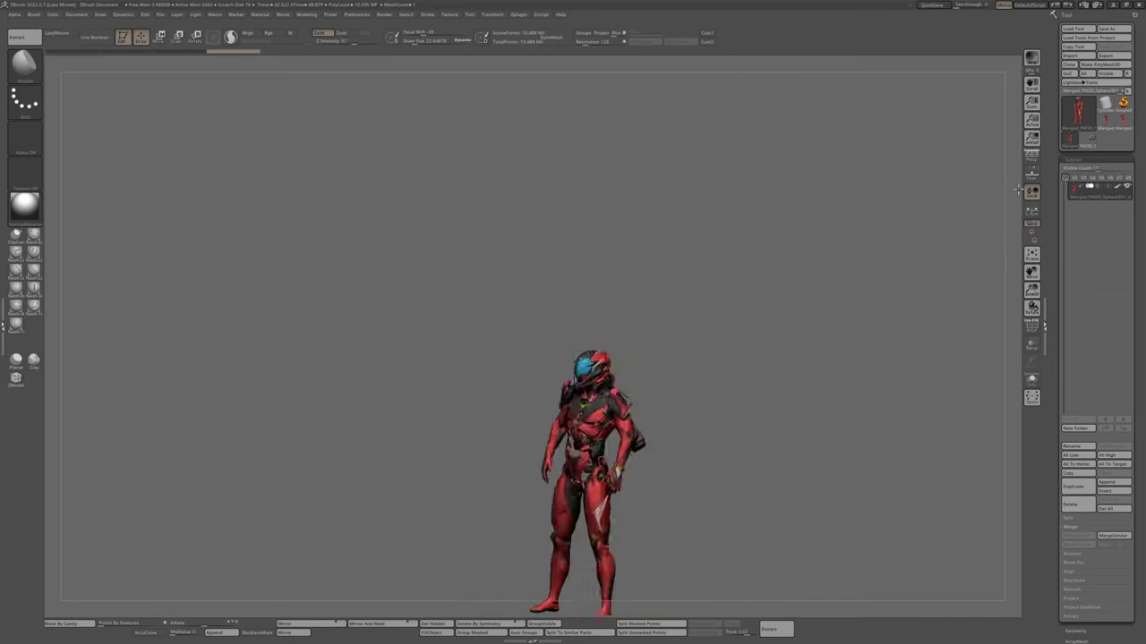
Orbit and zoom around the merged figure for three-quarter, full-body and back views
drag(725, 353, 716, 295)
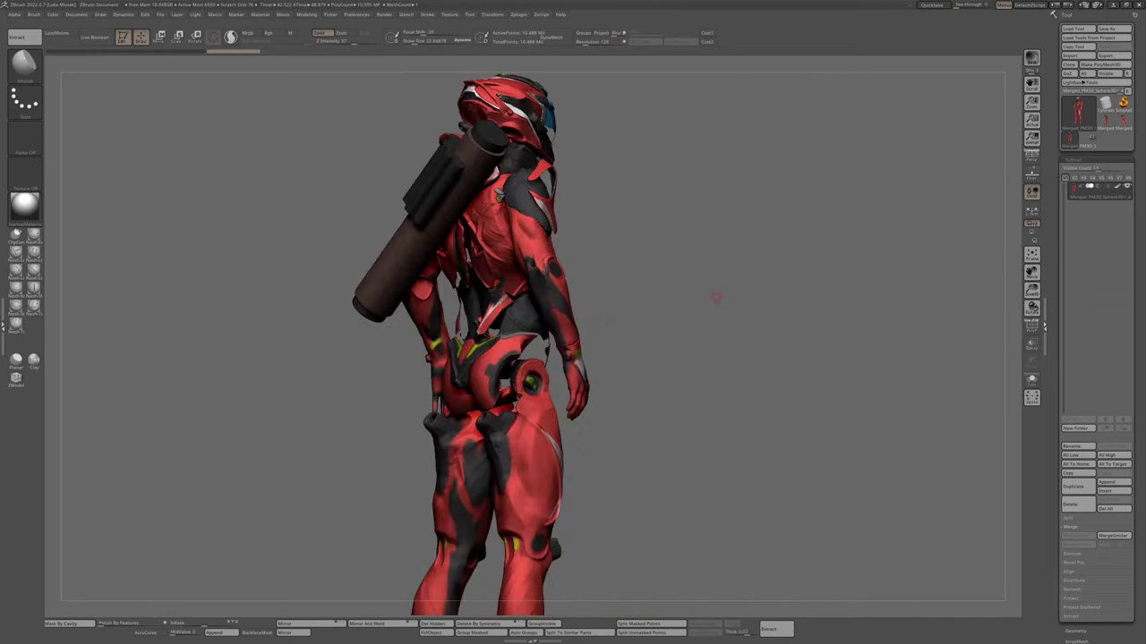
drag(834, 219, 767, 194)
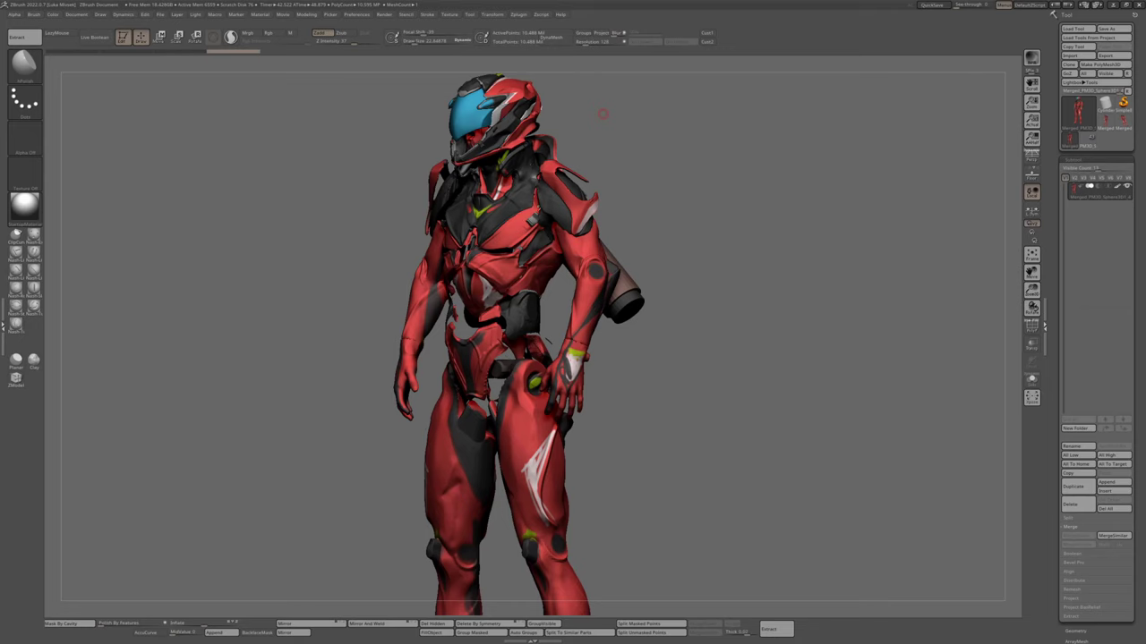
alt+drag(603, 114, 700, 137)
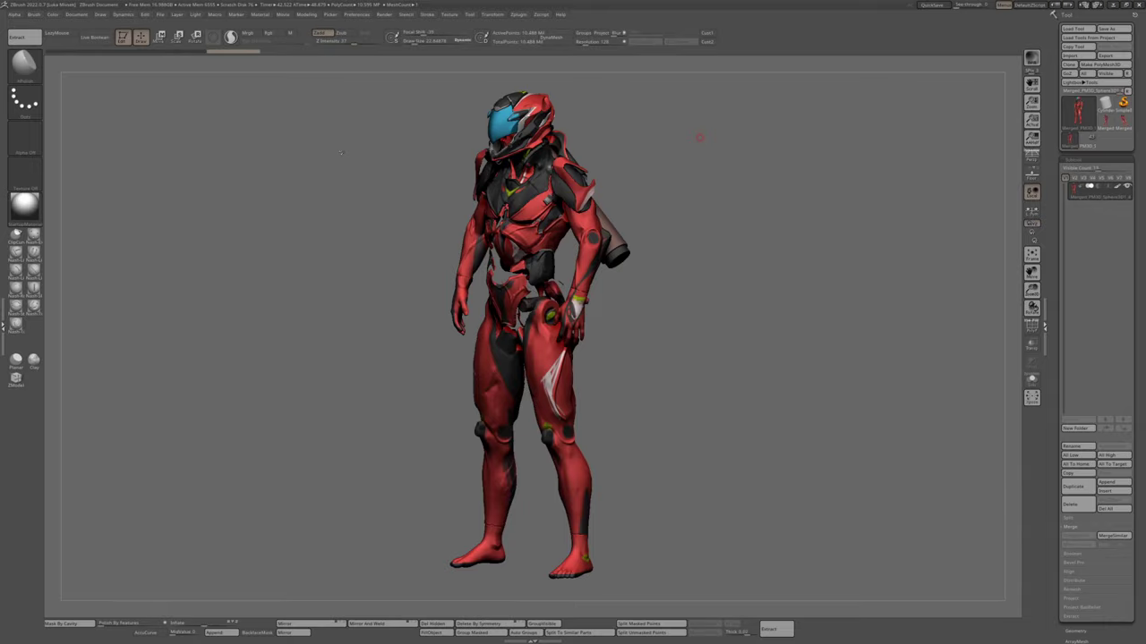
drag(699, 137, 808, 259)
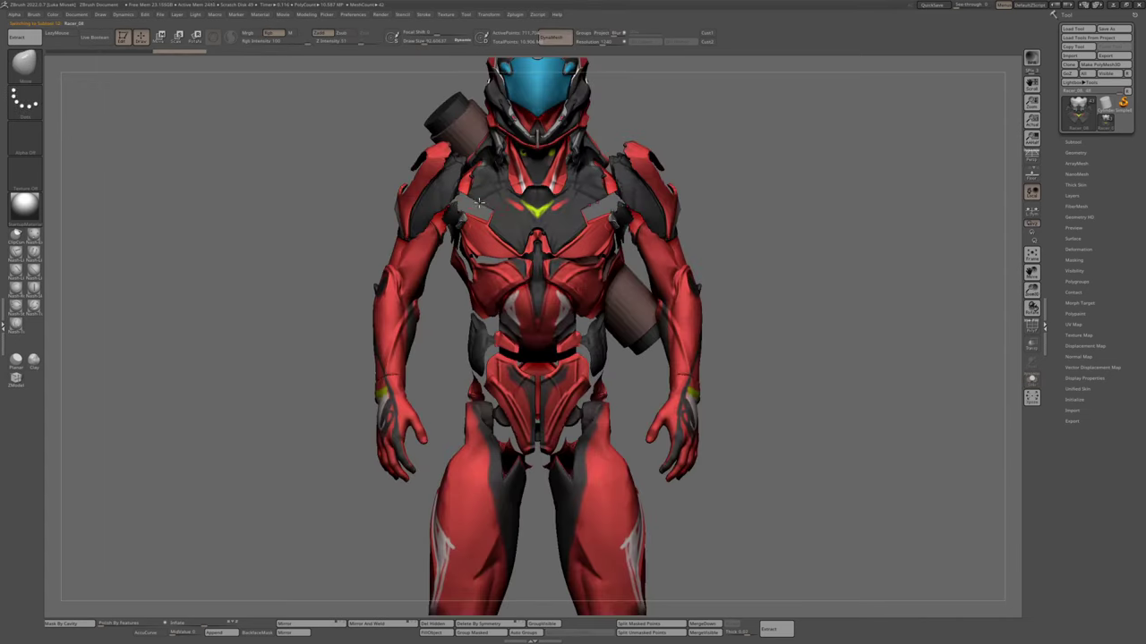
key(b)
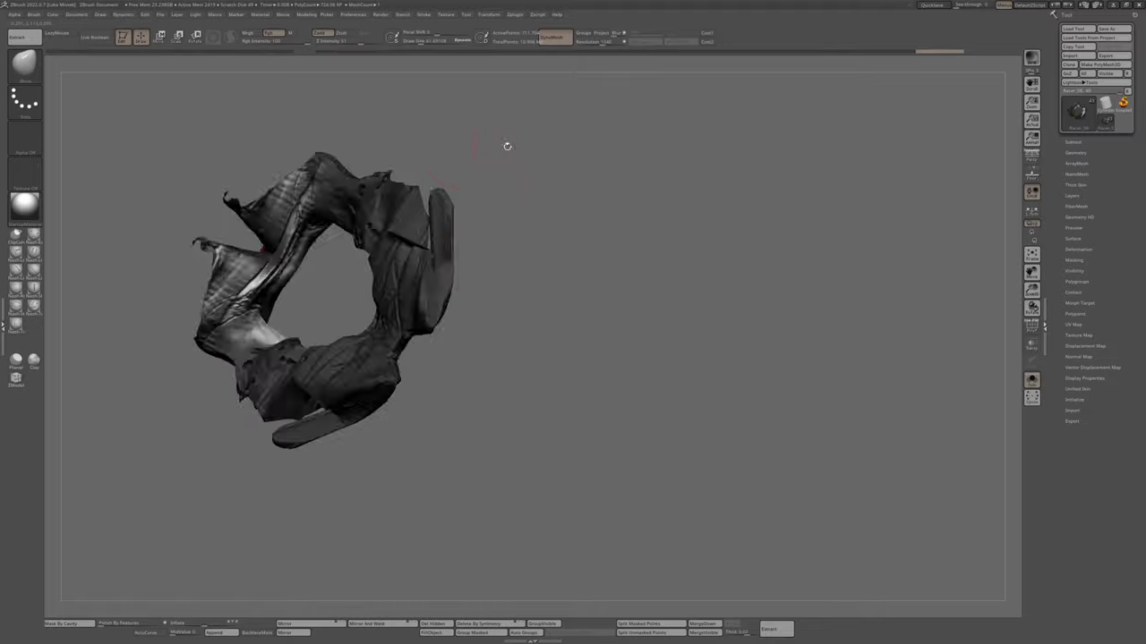
drag(507, 146, 457, 212)
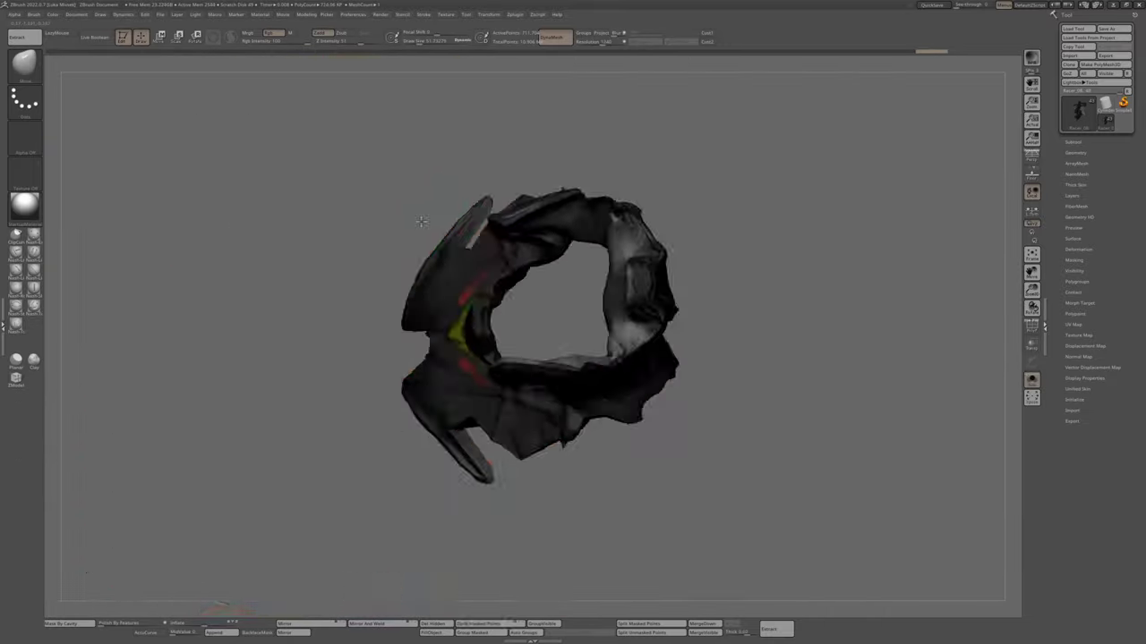
drag(421, 221, 571, 58)
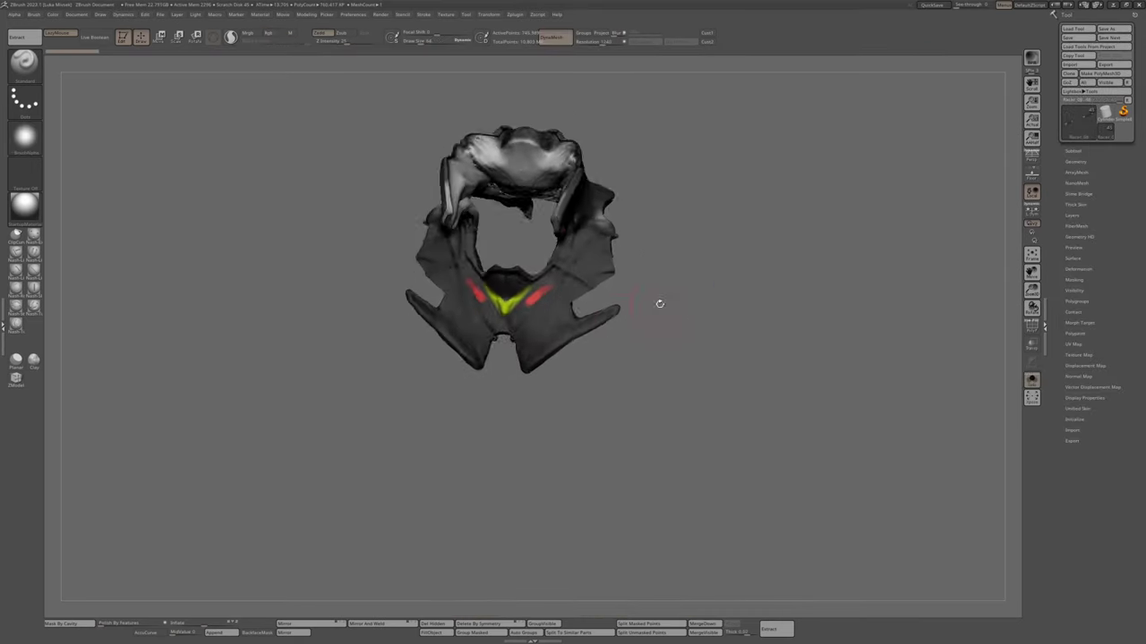
Solo the collar piece and ClipCurve-trim its ragged left edge, then turn it to inspect
drag(660, 305, 659, 256)
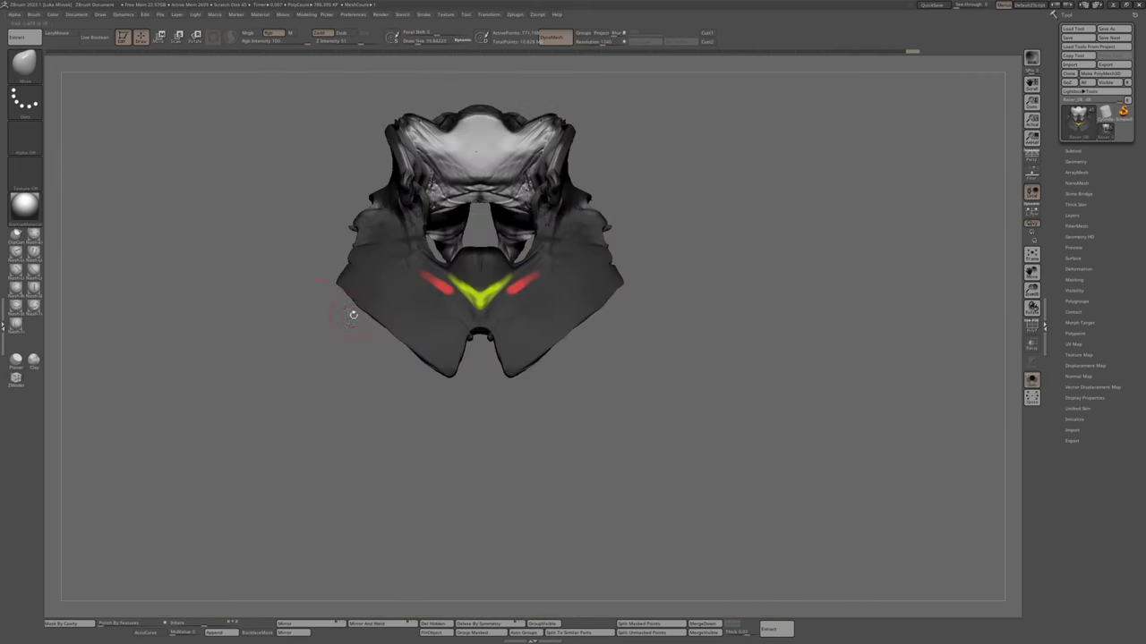
mouse_move(353, 315)
ctrl+shift+mouse_down()
mouse_move(357, 271)
mouse_move(325, 289)
mouse_move(307, 281)
mouse_move(328, 312)
ctrl+shift+mouse_up()
ctrl+click(320, 292)
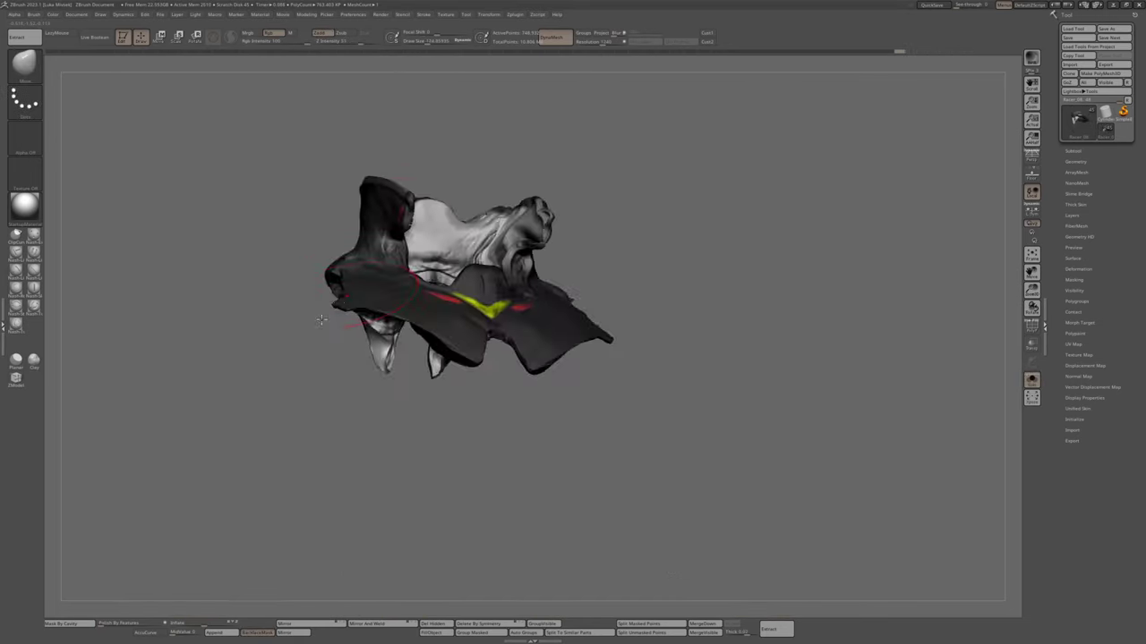
key(r)
mouse_move(245, 102)
mouse_down()
mouse_move(319, 299)
mouse_move(236, 328)
mouse_move(263, 335)
mouse_up()
key(q)
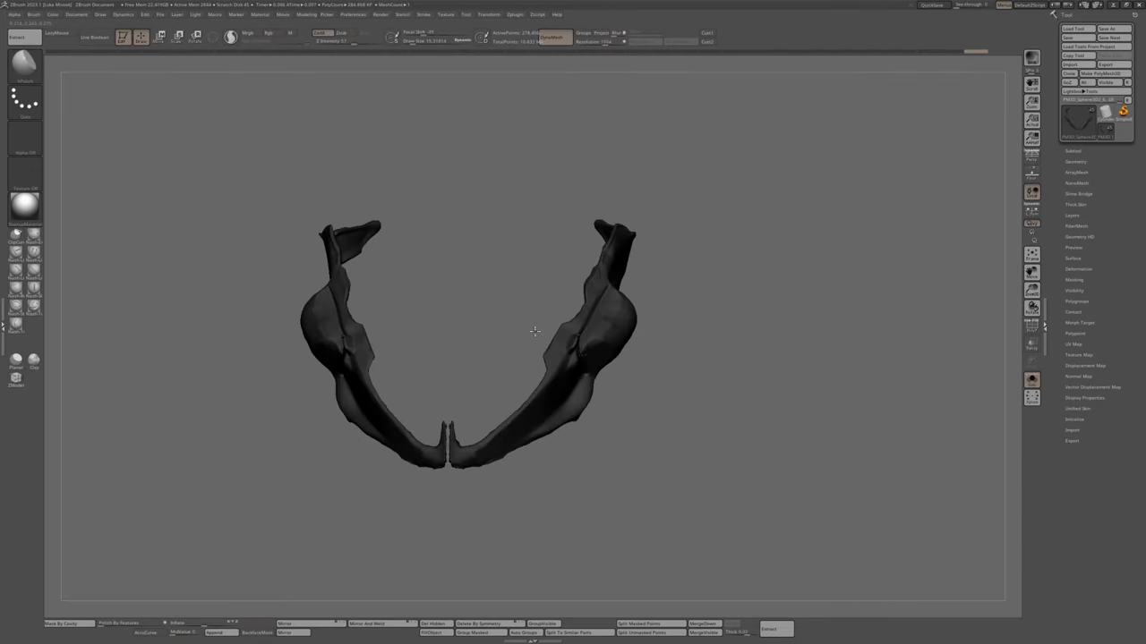
Orbit the isolated V-shaped strap piece to view it from above and front-on
drag(535, 331, 666, 341)
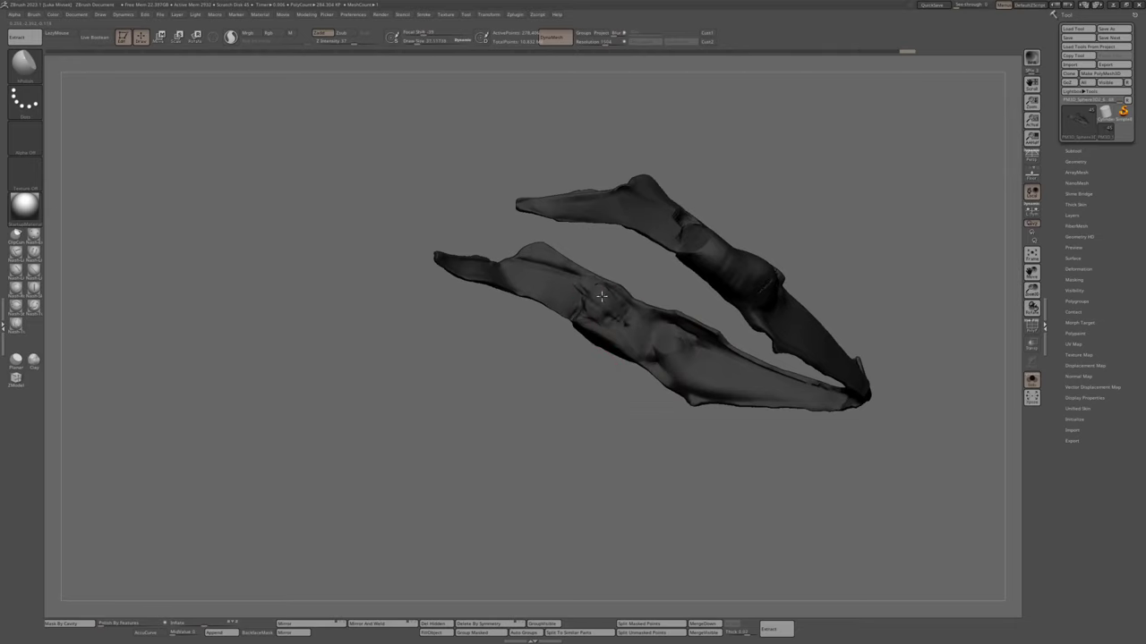
drag(605, 312, 598, 307)
drag(638, 348, 597, 299)
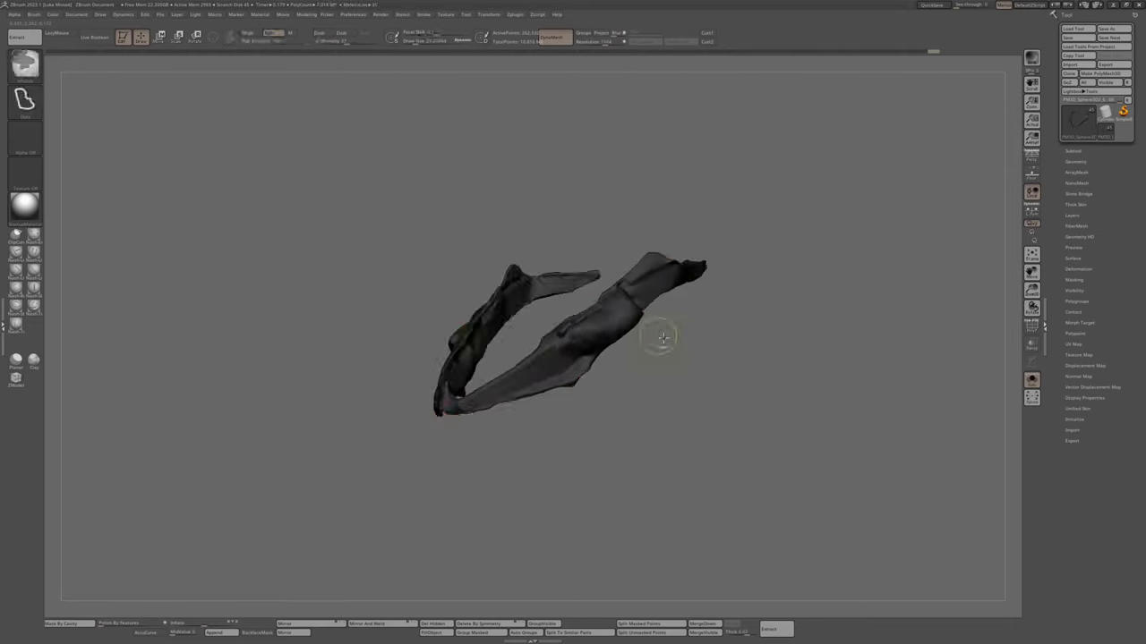
mouse_move(657, 335)
mouse_down()
mouse_move(579, 342)
mouse_move(598, 305)
mouse_move(588, 341)
mouse_move(627, 295)
mouse_move(673, 286)
mouse_move(591, 268)
mouse_move(621, 302)
mouse_move(617, 286)
mouse_move(587, 324)
mouse_up()
Switch the brush stroke to Dots and inspect the strap piece from a top-down view
click(24, 101)
click(72, 109)
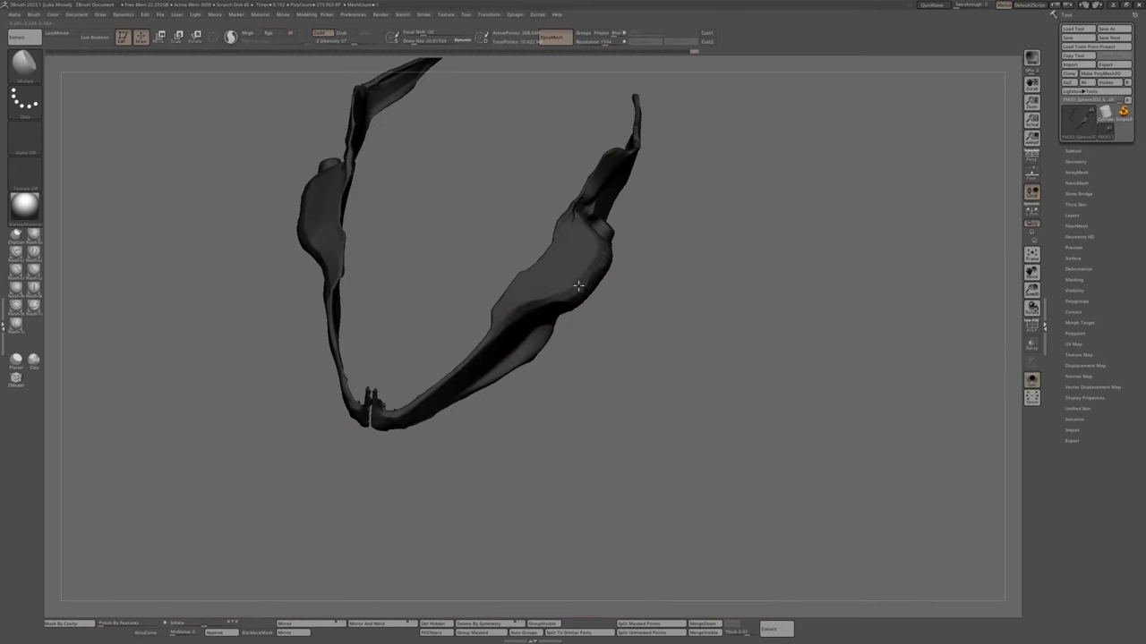
right_drag(578, 286, 552, 332)
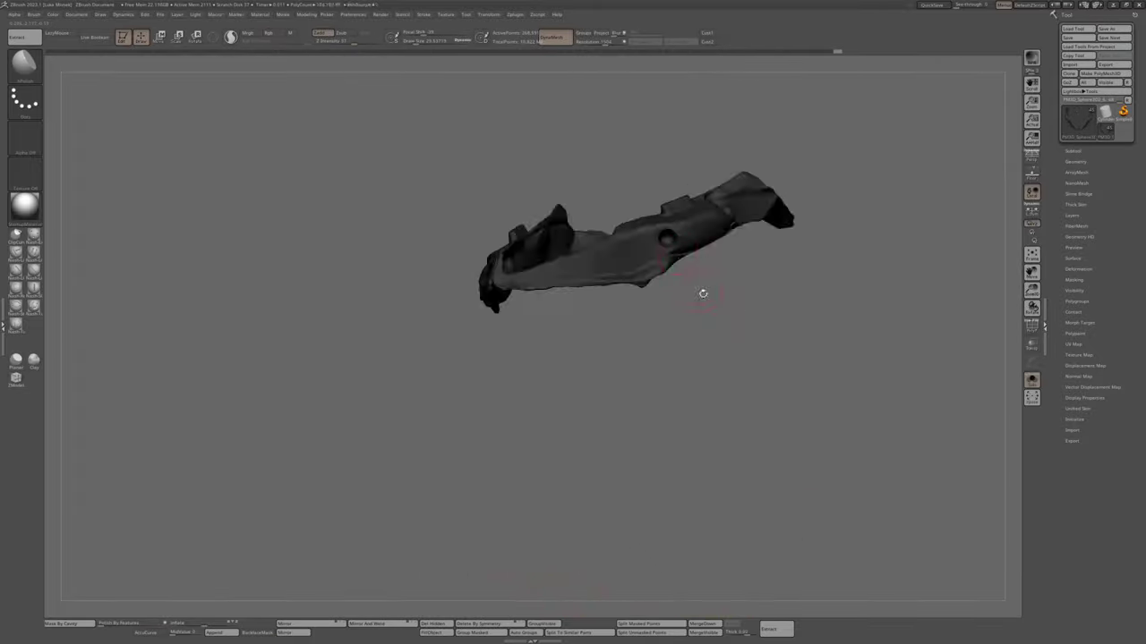
drag(702, 293, 321, 568)
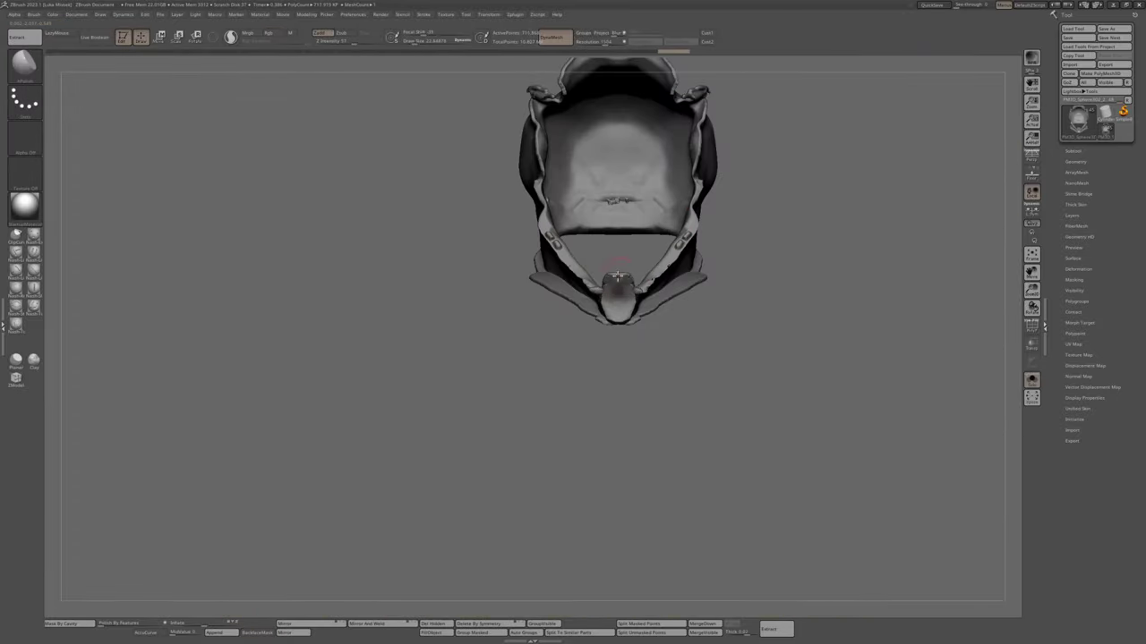
Bring up the brush size adjustment over the isolated strap piece
key(s)
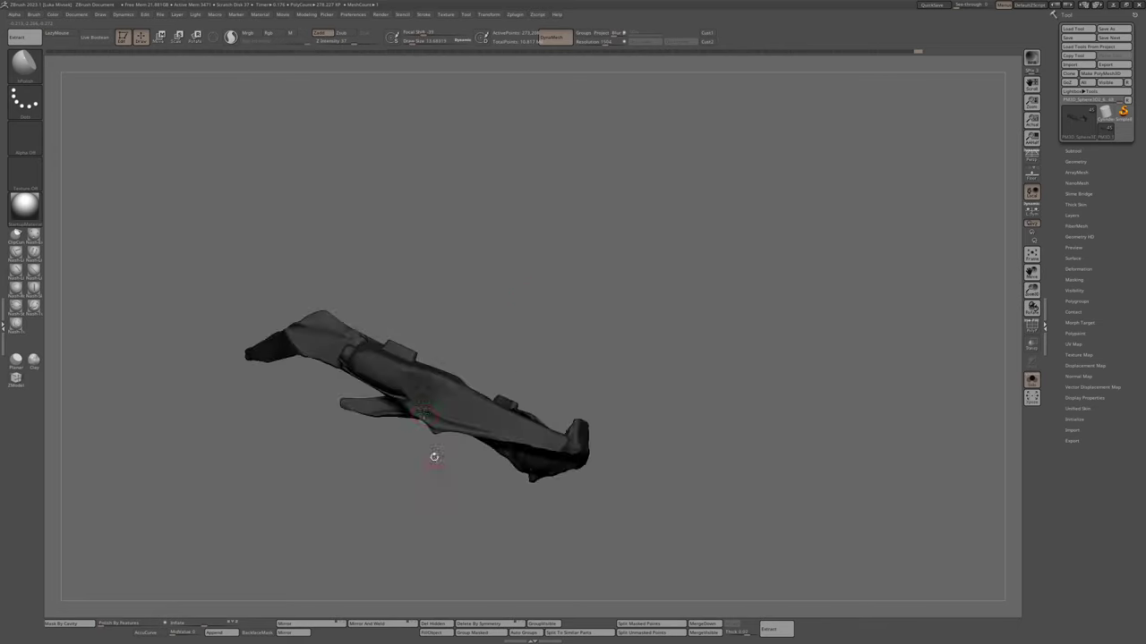
Decline Dynamic Subdiv for the strap, then frame and orbit the full character
key(d)
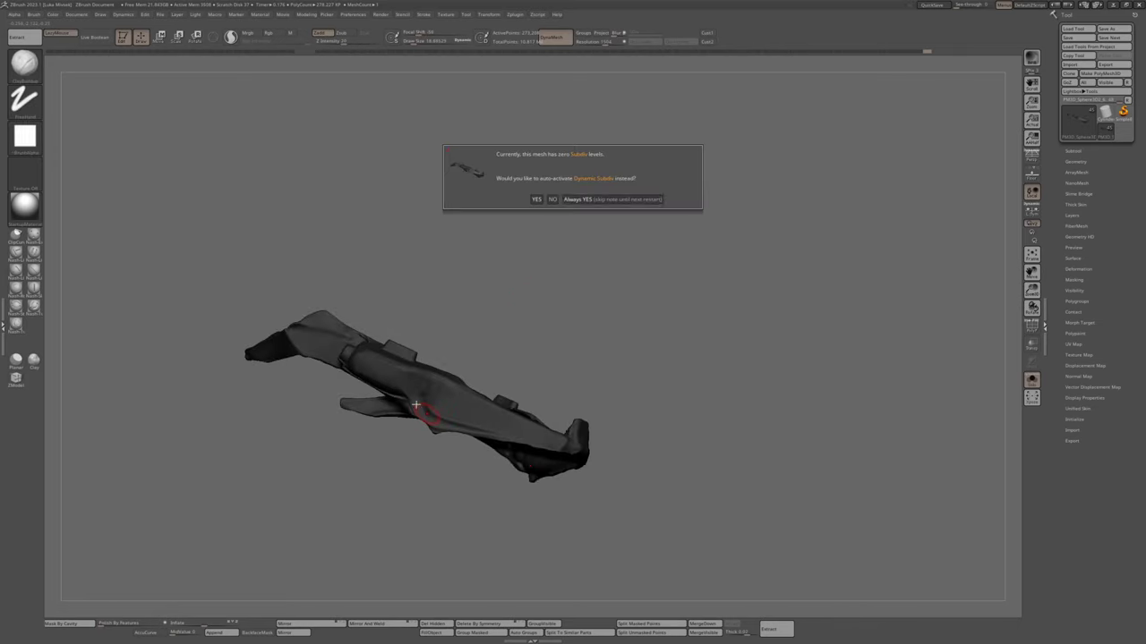
click(552, 199)
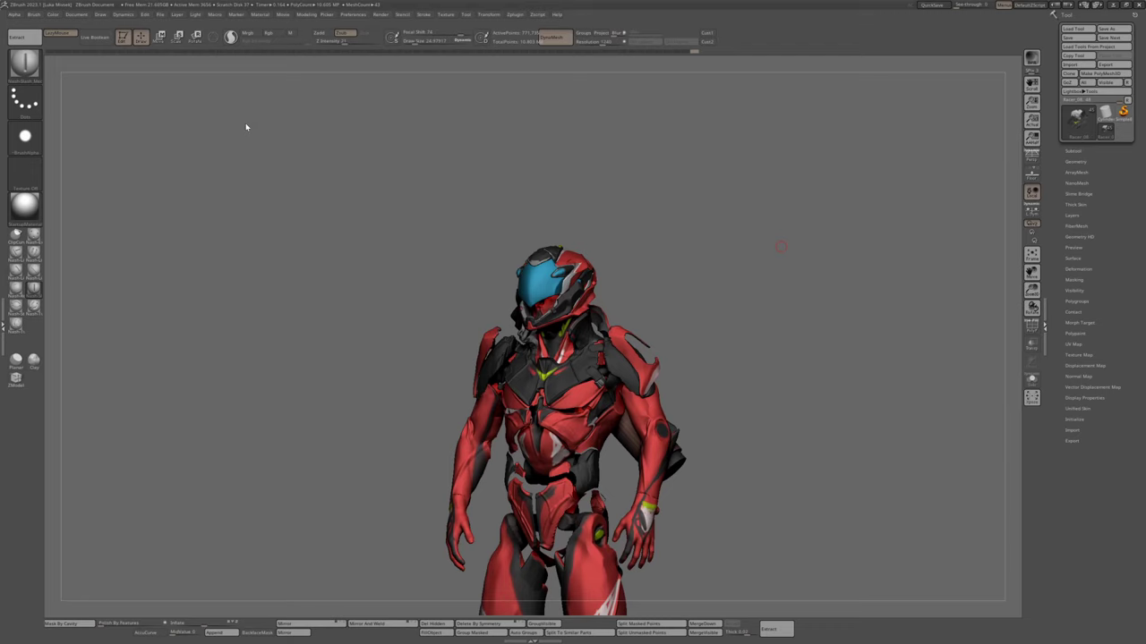
key(f)
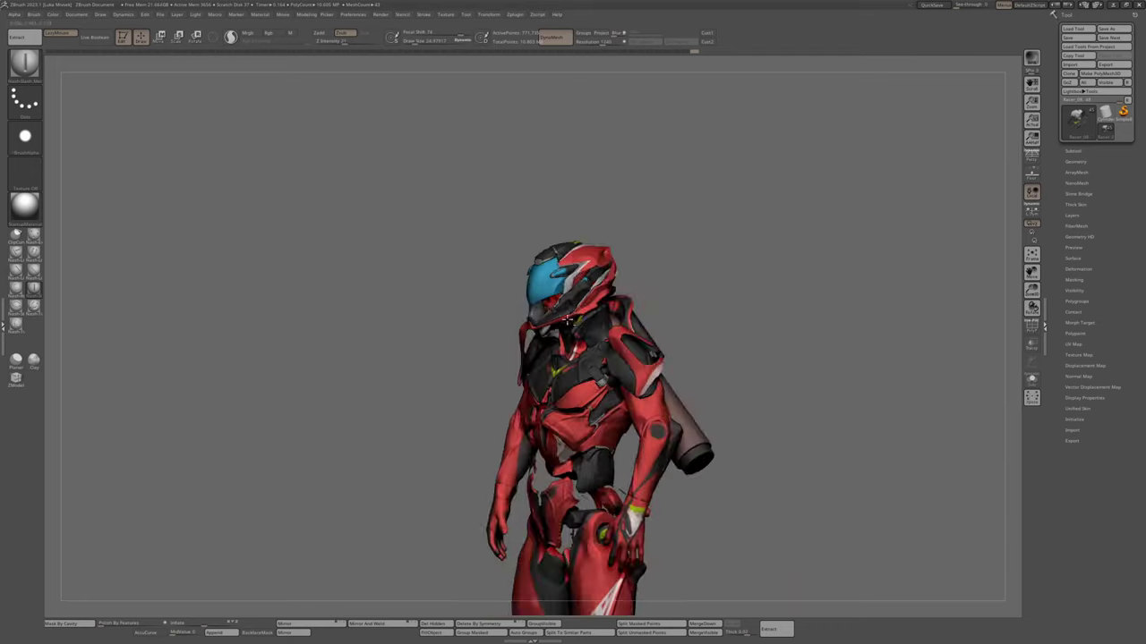
right_drag(534, 230, 508, 297)
Solo the grey collar piece and rotate it to a straight front view
ctrl+shift+click(509, 329)
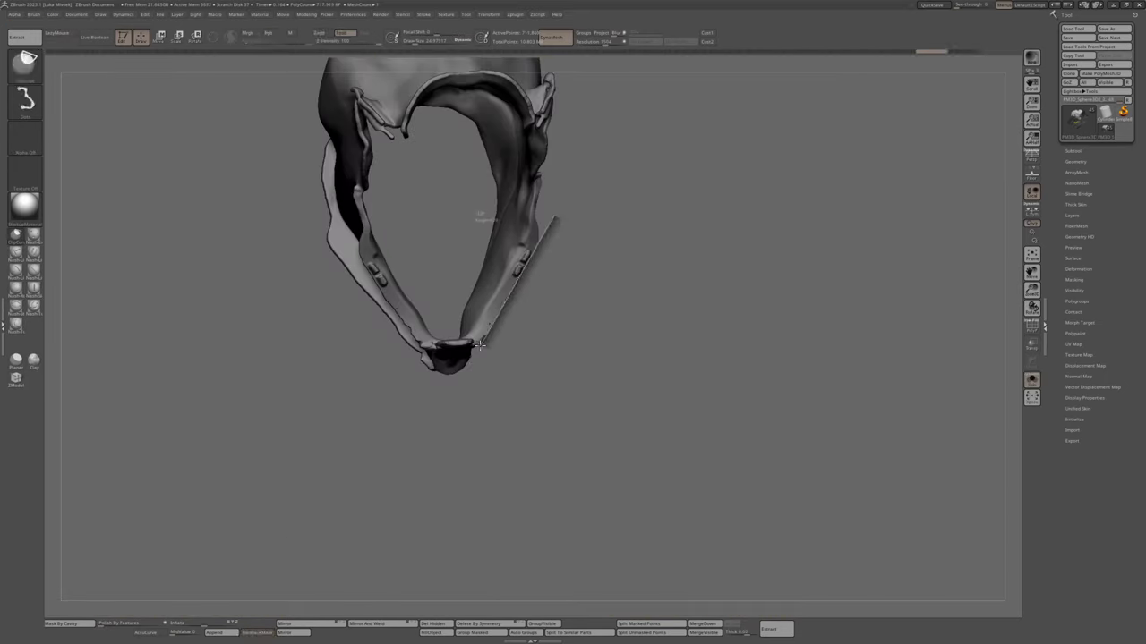
right_drag(511, 383, 593, 275)
right_drag(486, 277, 532, 213)
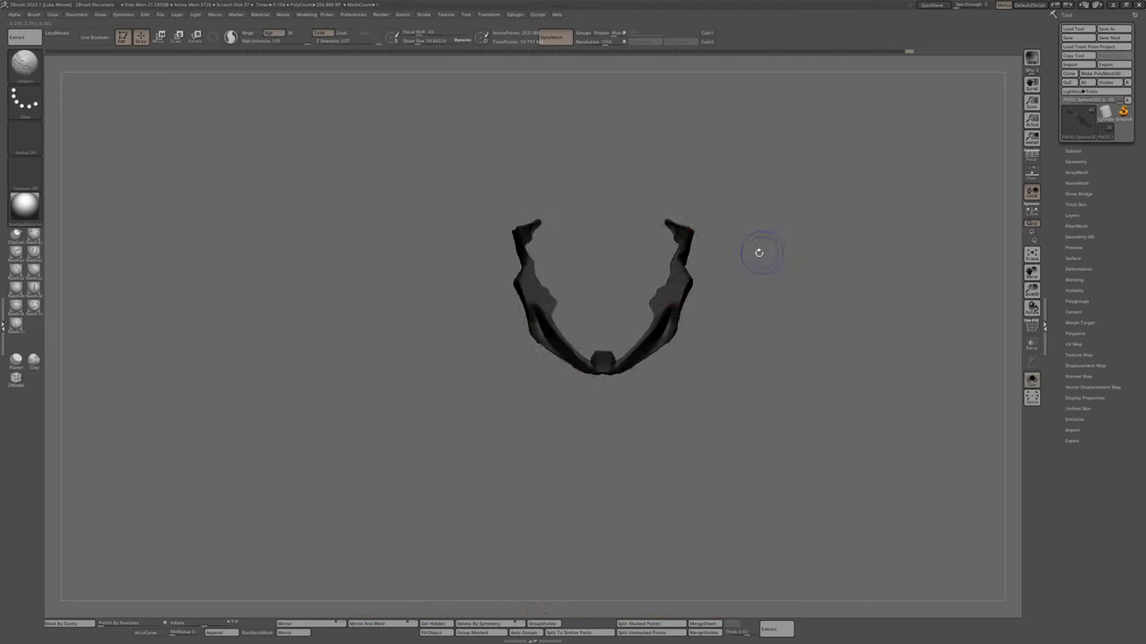
right_drag(760, 253, 663, 279)
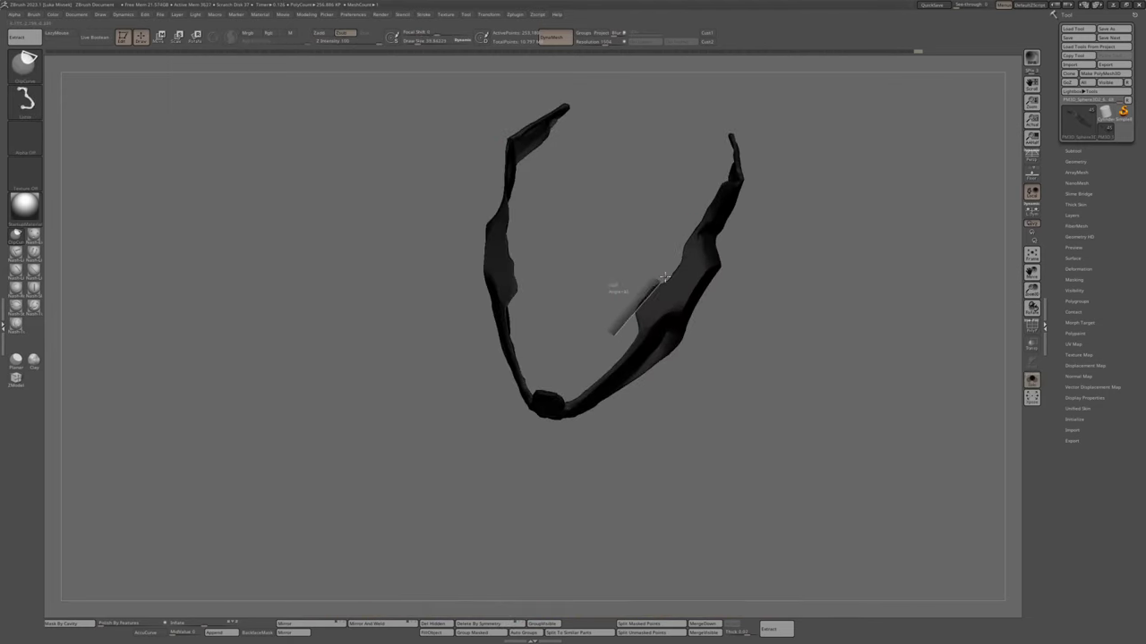
mouse_move(622, 302)
right_down()
mouse_move(356, 192)
mouse_move(597, 238)
mouse_move(496, 440)
right_up()
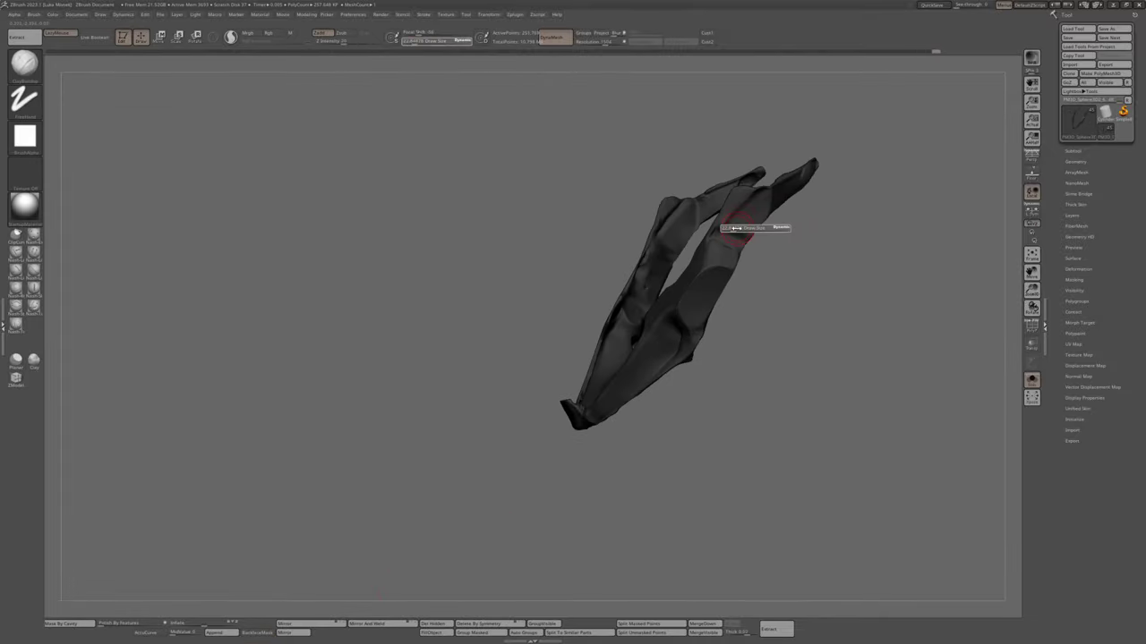
mouse_move(742, 224)
right_down()
mouse_move(681, 268)
mouse_move(717, 230)
right_up()
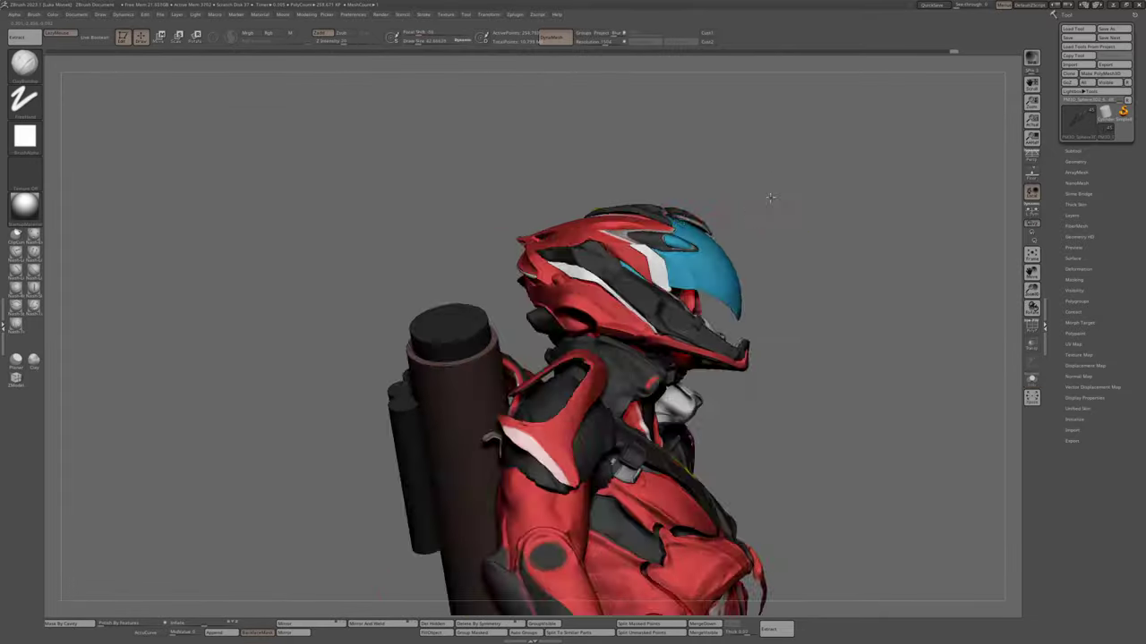
right_drag(572, 322, 468, 380)
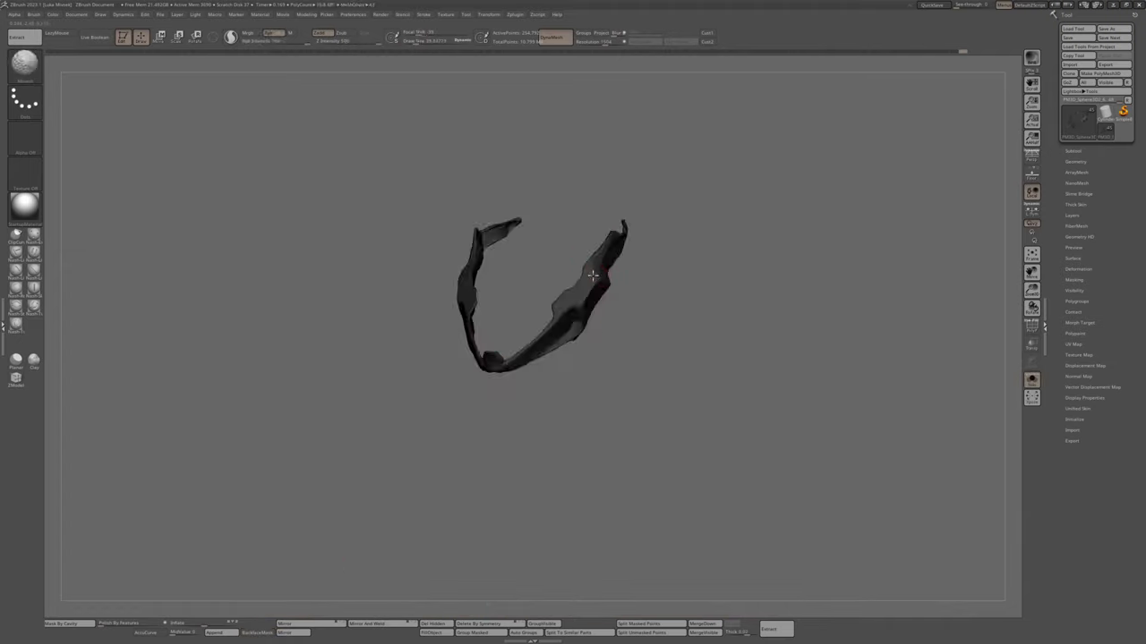
mouse_move(590, 259)
right_down()
mouse_move(614, 273)
mouse_move(595, 253)
right_up()
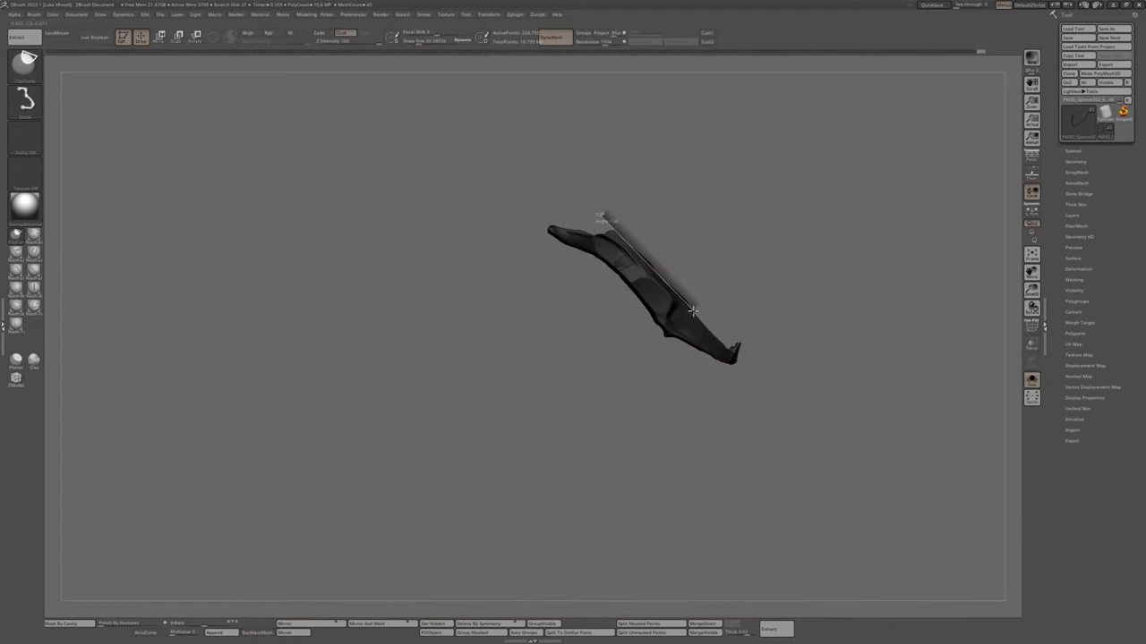
Make two ClipCurve cuts across the collar, rotating to a side profile between them
key(s)
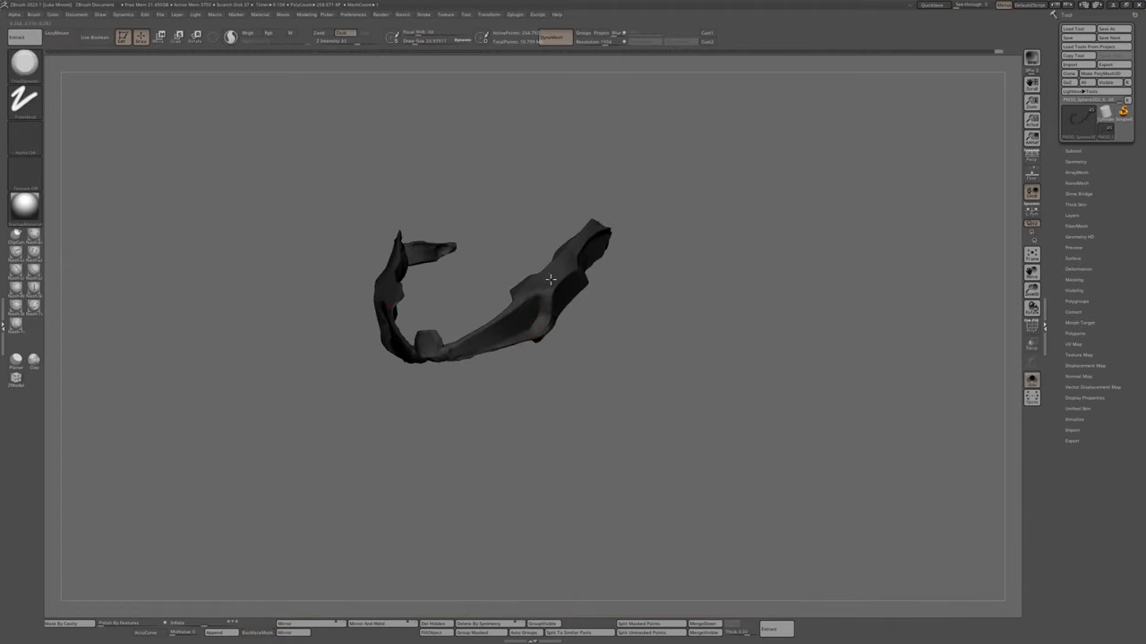
mouse_move(550, 281)
right_down()
mouse_move(572, 304)
mouse_move(611, 299)
right_up()
mouse_move(612, 300)
ctrl+shift+mouse_down()
mouse_move(460, 398)
mouse_move(503, 404)
ctrl+shift+mouse_up()
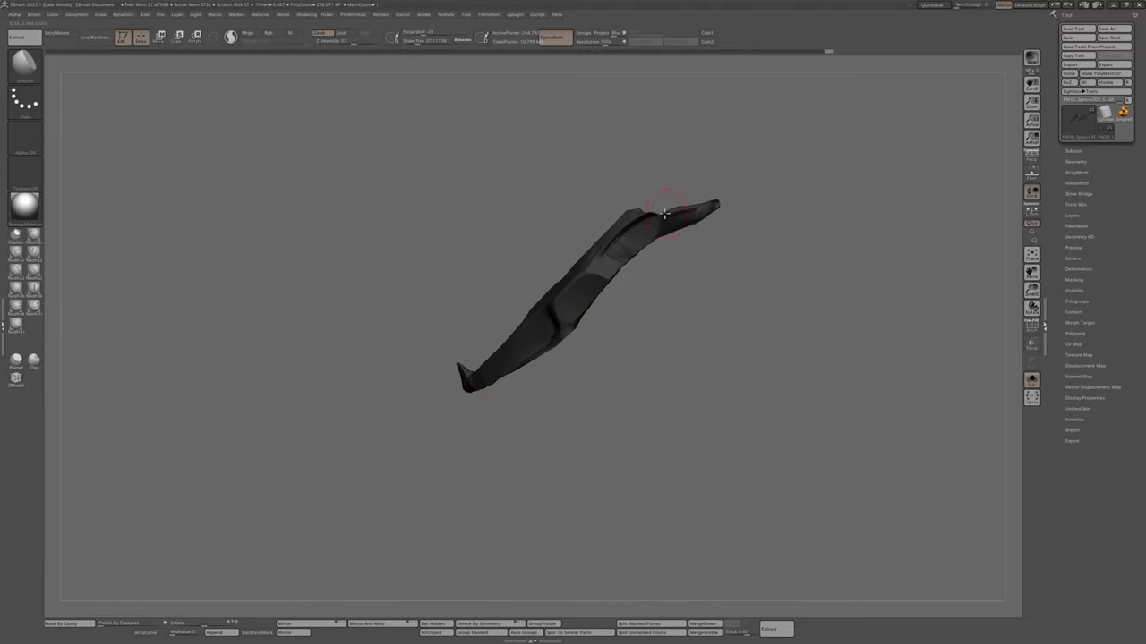
right_drag(624, 268, 651, 223)
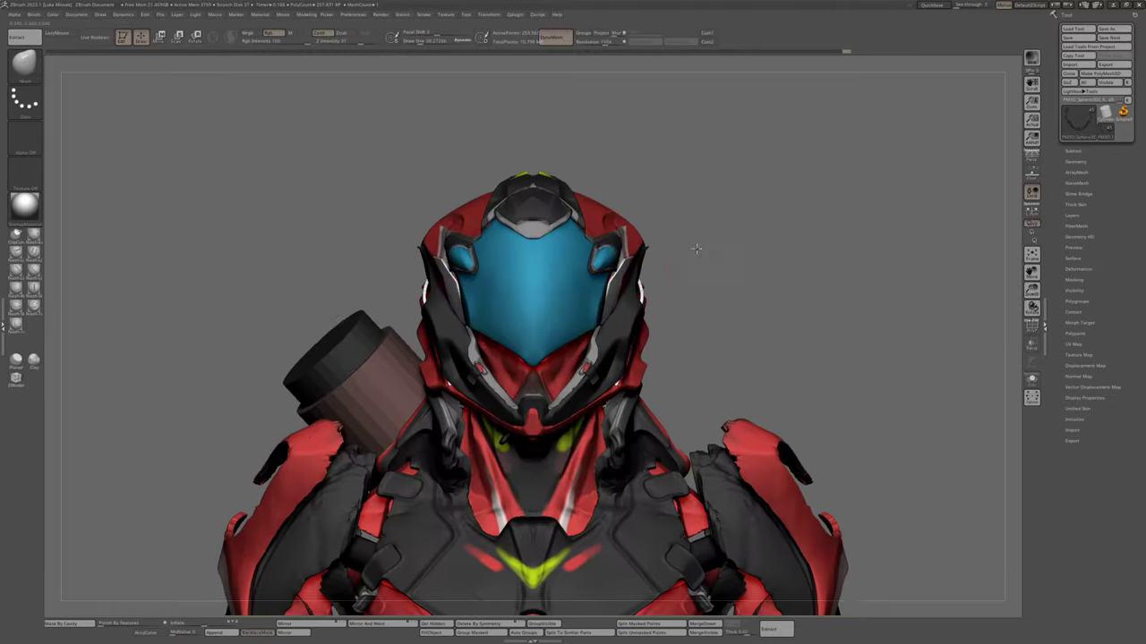
right_drag(697, 249, 503, 267)
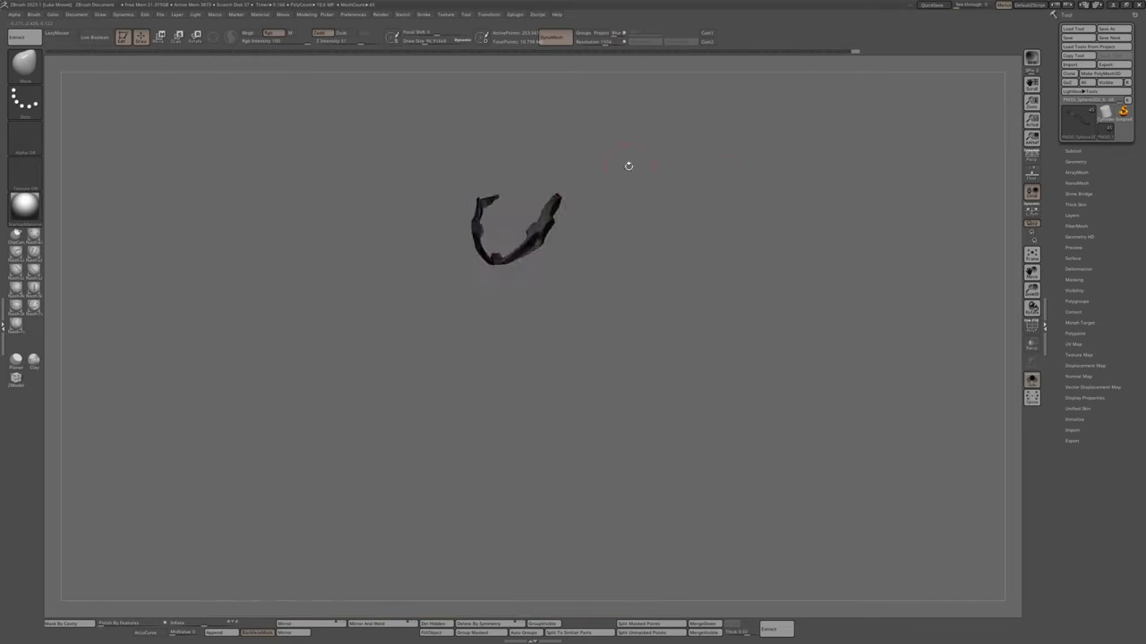
right_drag(627, 167, 514, 253)
mouse_move(515, 253)
ctrl+shift+mouse_down()
mouse_move(448, 258)
mouse_move(460, 260)
ctrl+shift+mouse_up()
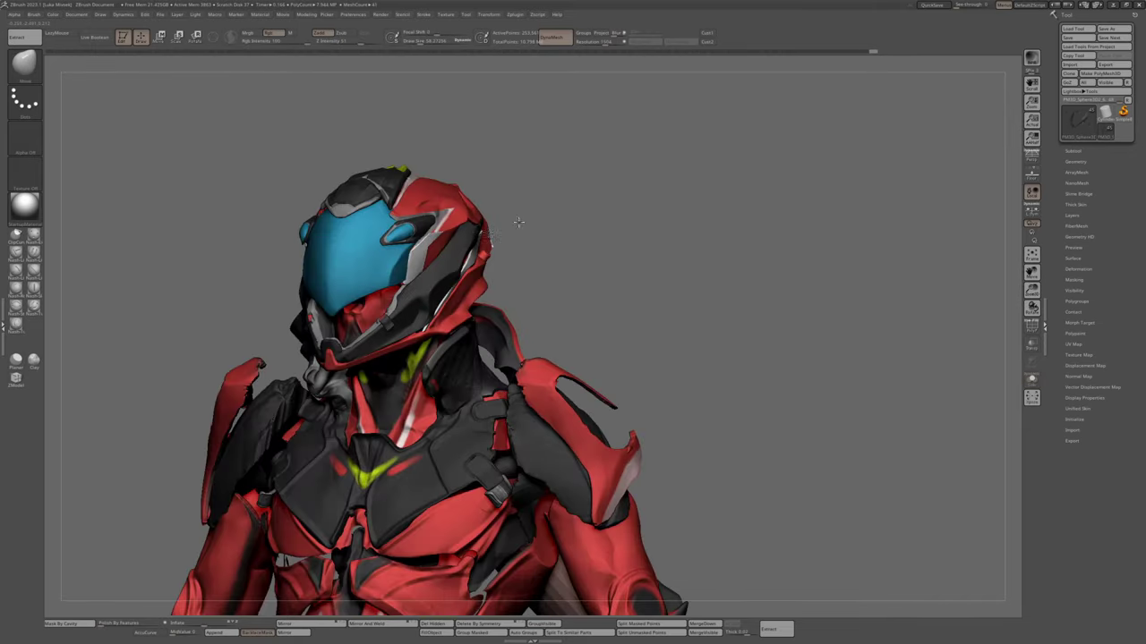
Clip the collar again from a three-quarter view, then show all the character's parts
right_drag(519, 234, 460, 235)
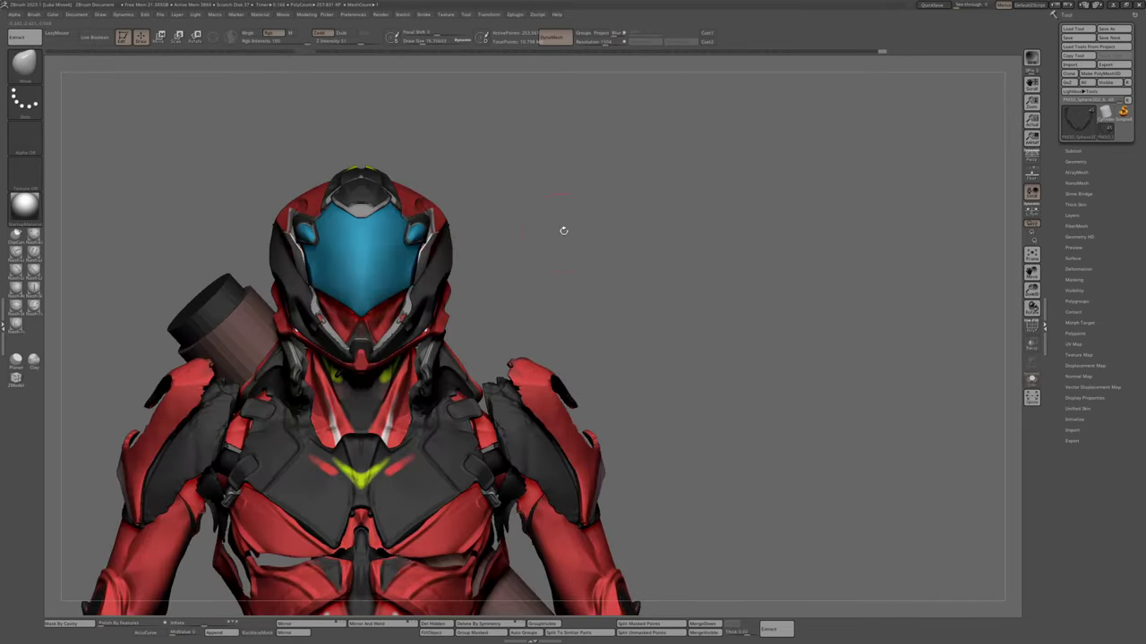
right_drag(563, 231, 528, 235)
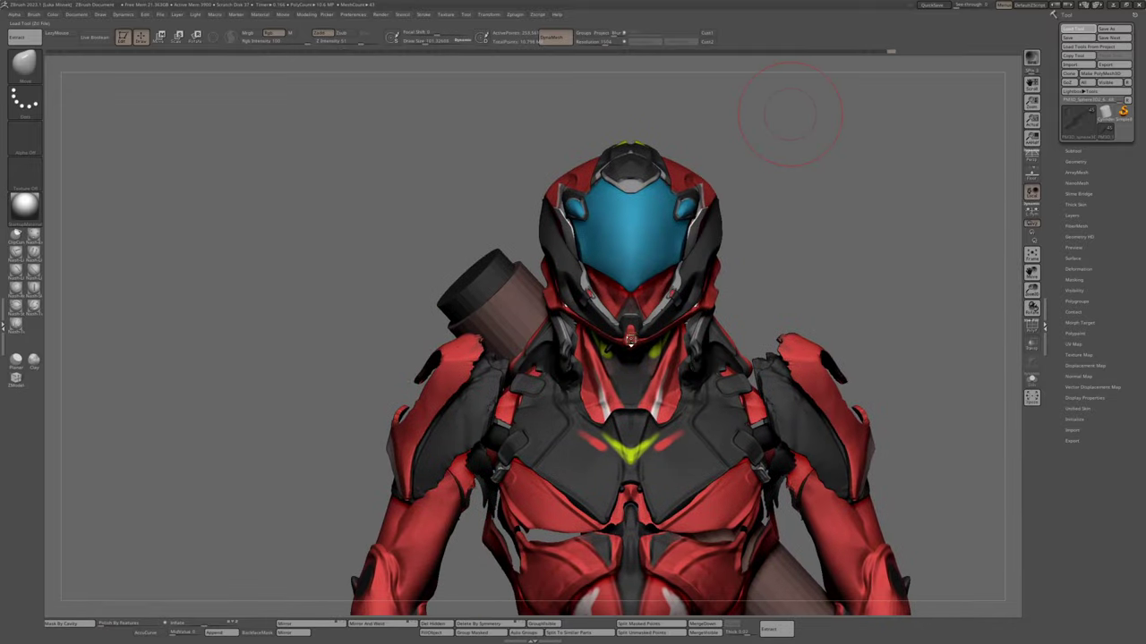
right_drag(787, 112, 681, 117)
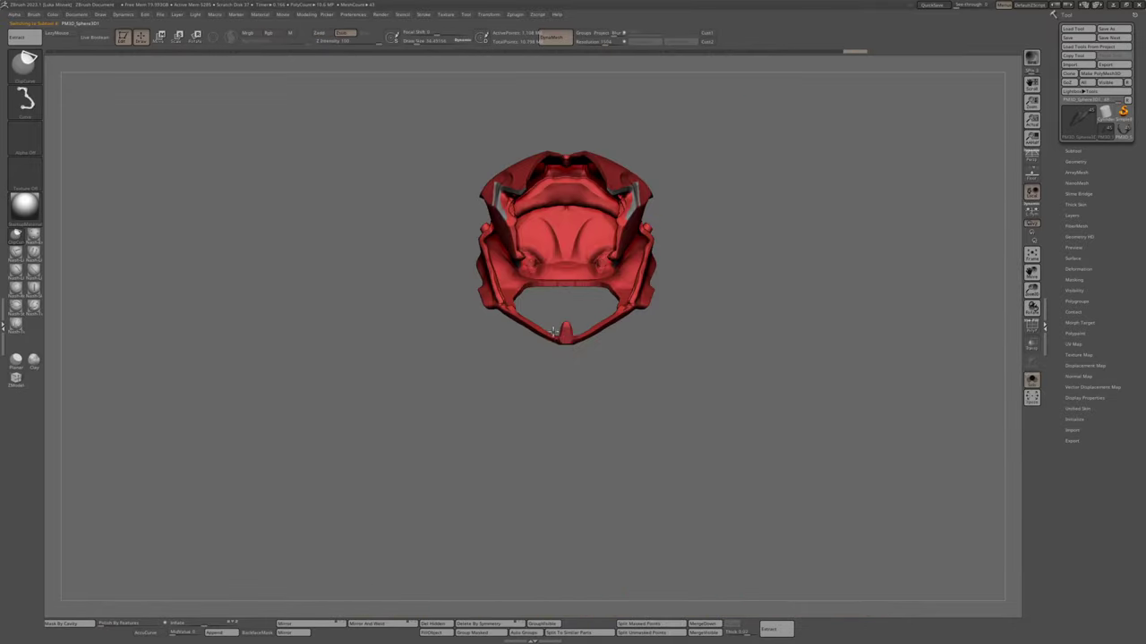
ctrl+shift+drag(493, 137, 707, 166)
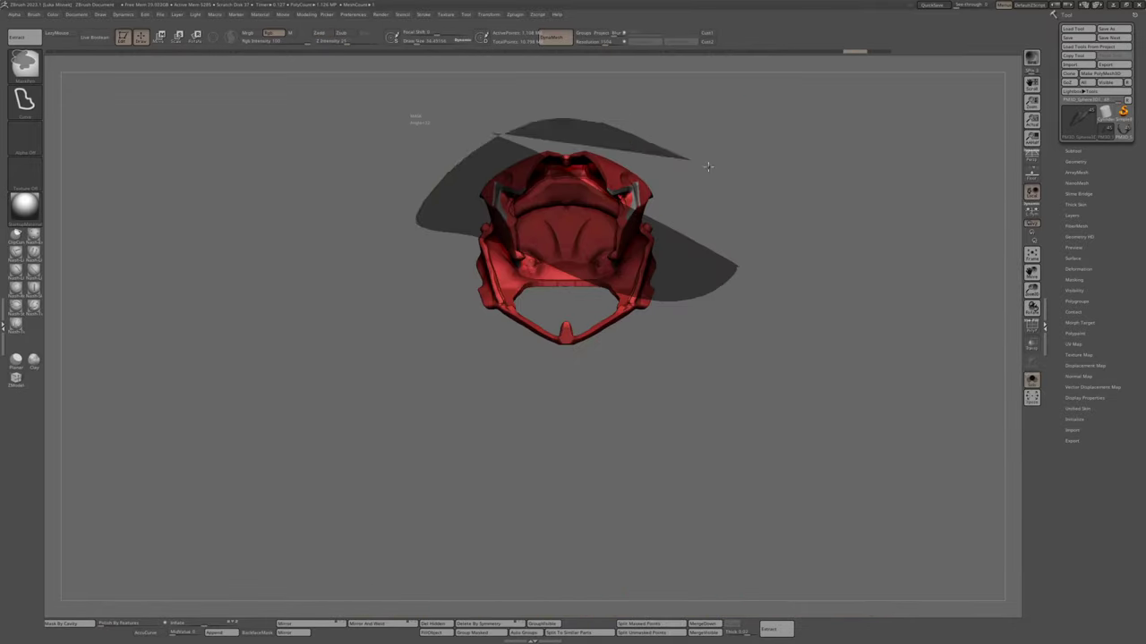
ctrl+shift+click(636, 379)
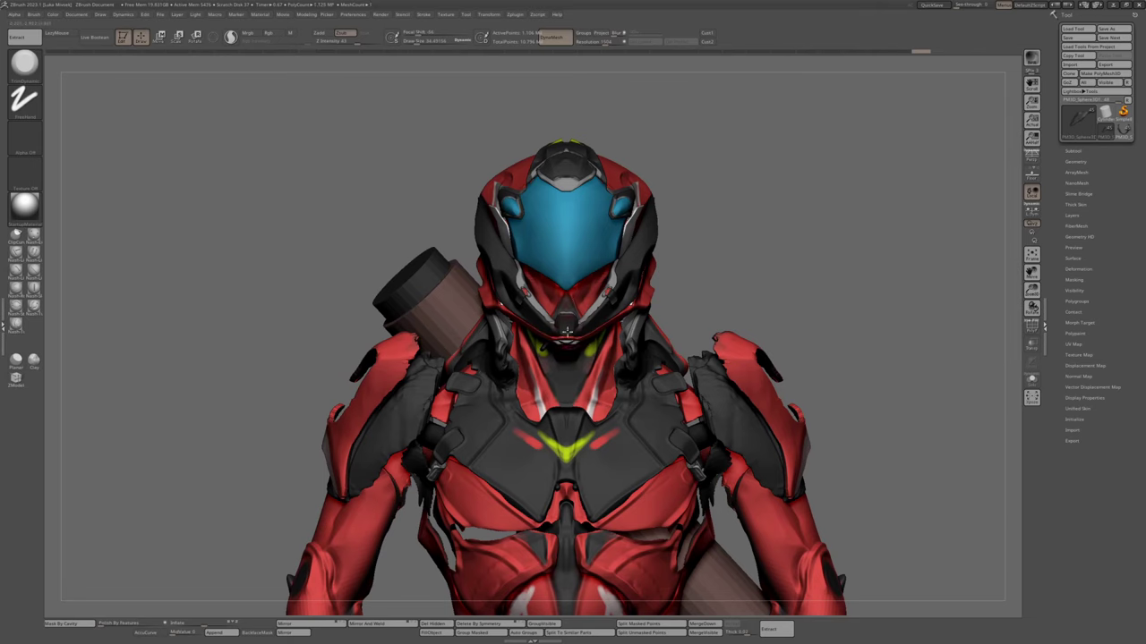
scroll(567, 331, up, 3)
Re-solo the collar for one more trim, then check it against the whole character
ctrl+shift+click(567, 315)
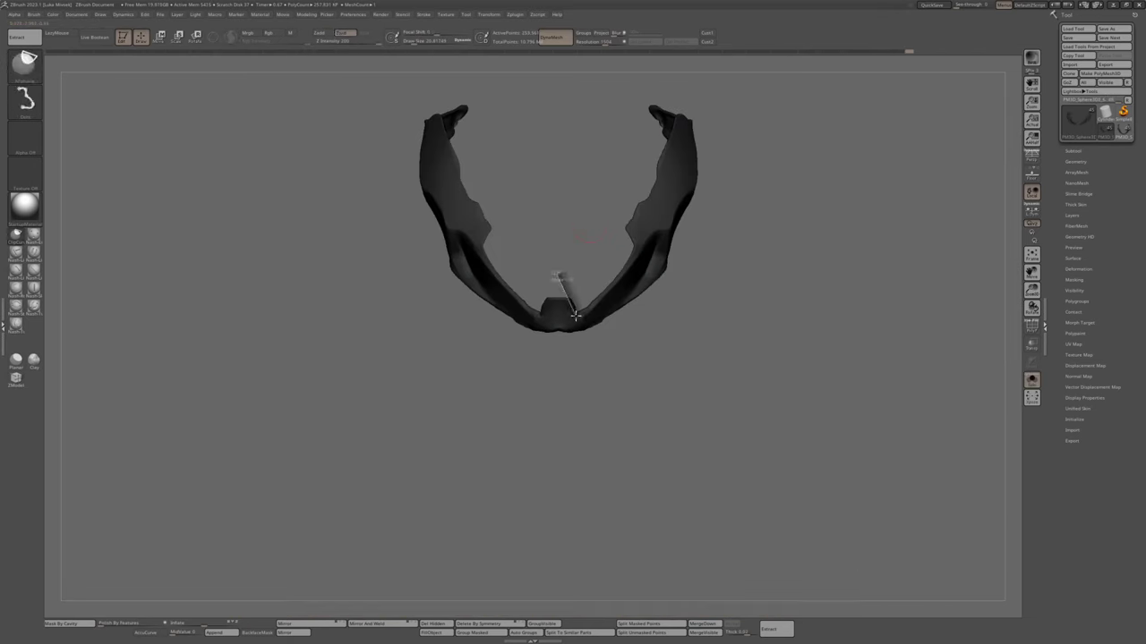
ctrl+shift+drag(593, 95, 594, 353)
ctrl+shift+drag(550, 261, 580, 320)
ctrl+shift+click(584, 329)
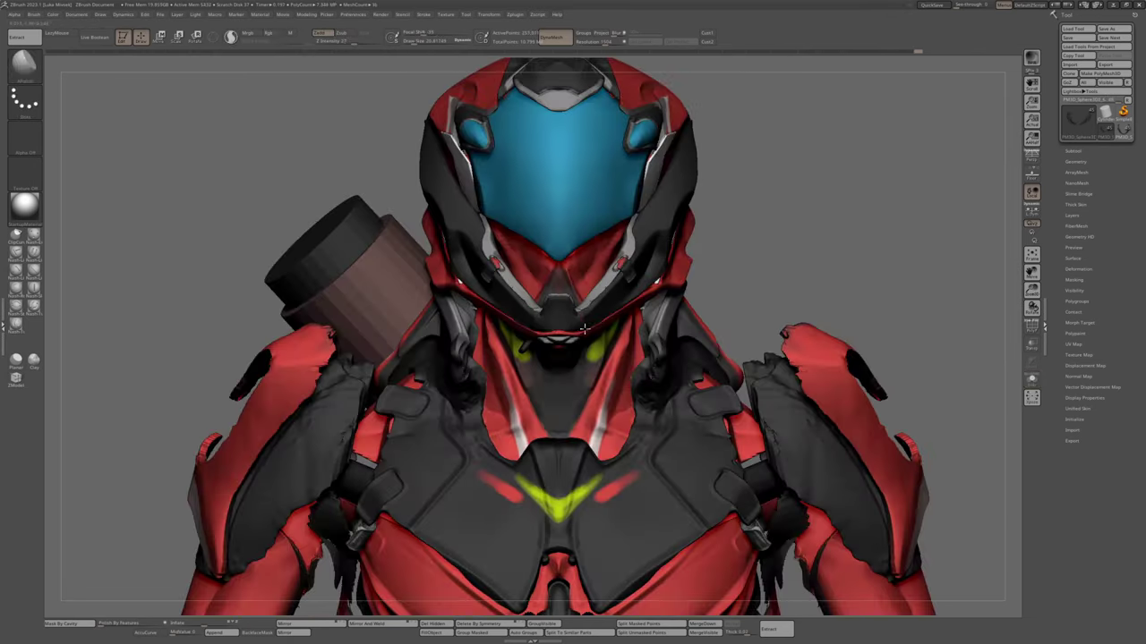
drag(671, 207, 651, 270)
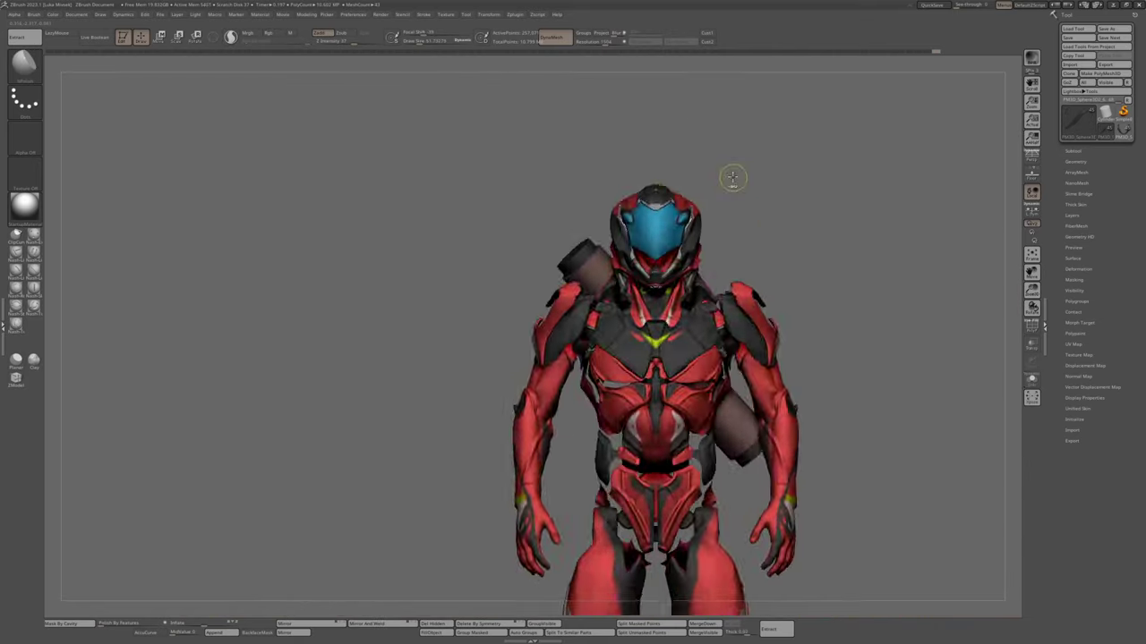
mouse_move(729, 176)
mouse_down()
mouse_move(626, 179)
mouse_move(770, 206)
mouse_move(852, 239)
mouse_move(777, 235)
mouse_up()
click(1072, 151)
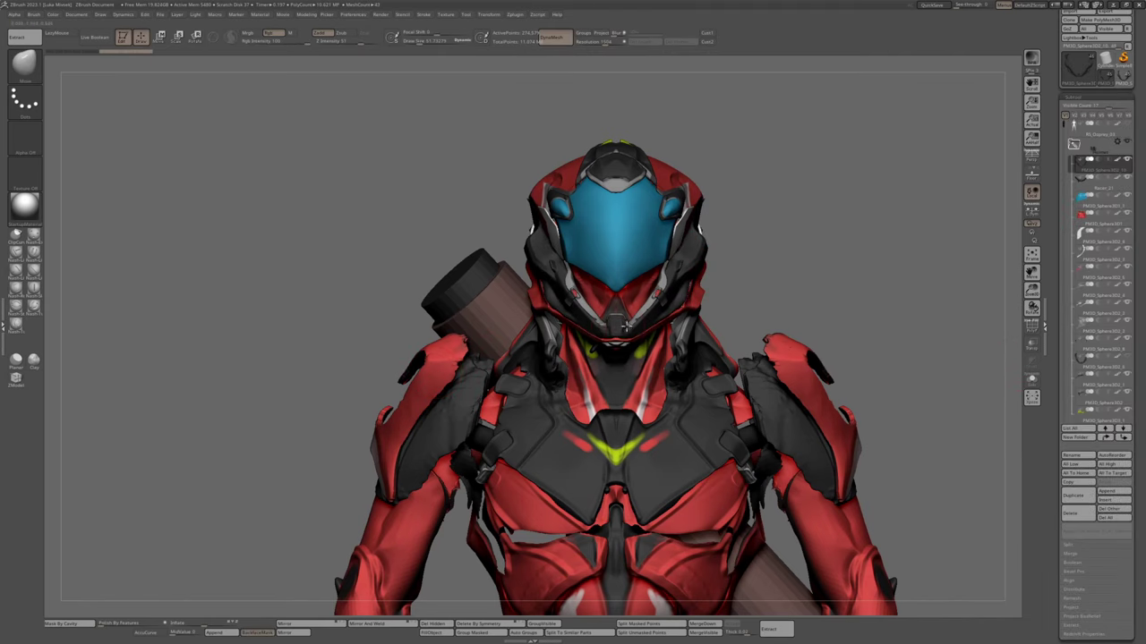
Toggle Solo on the dark strap piece, comparing it against the full character
mouse_move(770, 224)
mouse_down()
mouse_move(818, 227)
mouse_move(808, 253)
mouse_up()
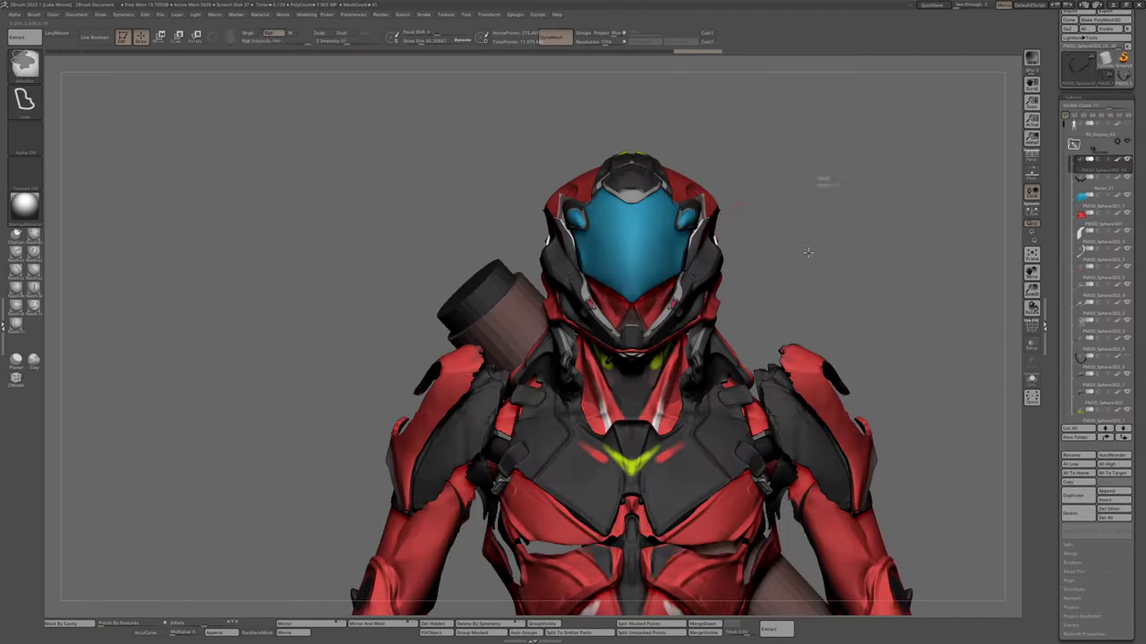
ctrl+shift+click(686, 297)
ctrl+shift+click(826, 125)
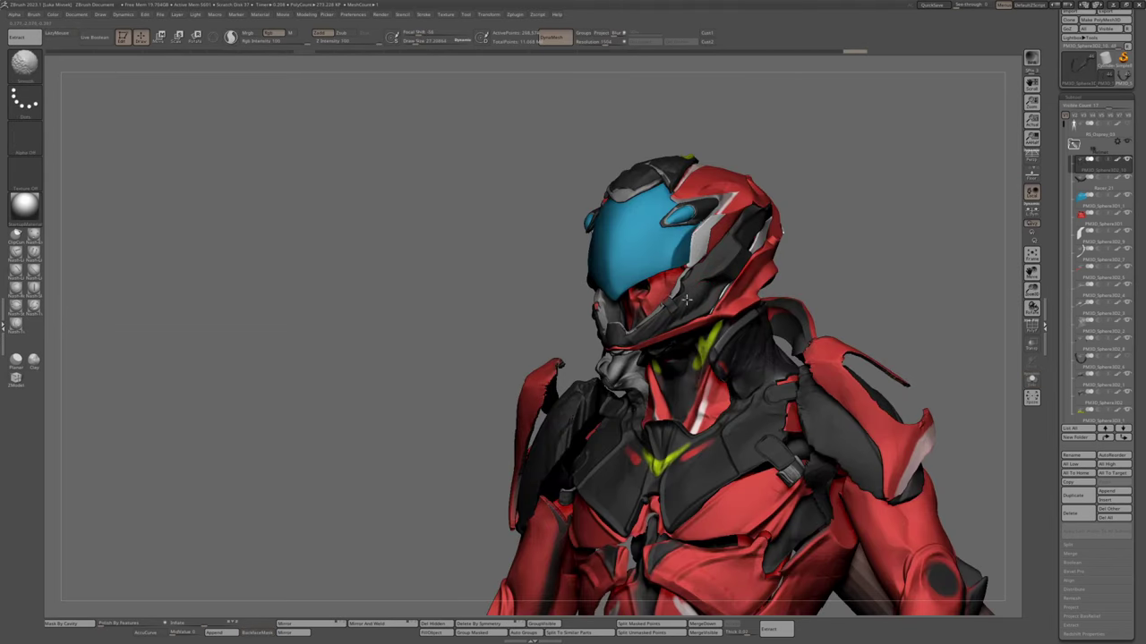
drag(537, 223, 627, 205)
ctrl+shift+click(680, 296)
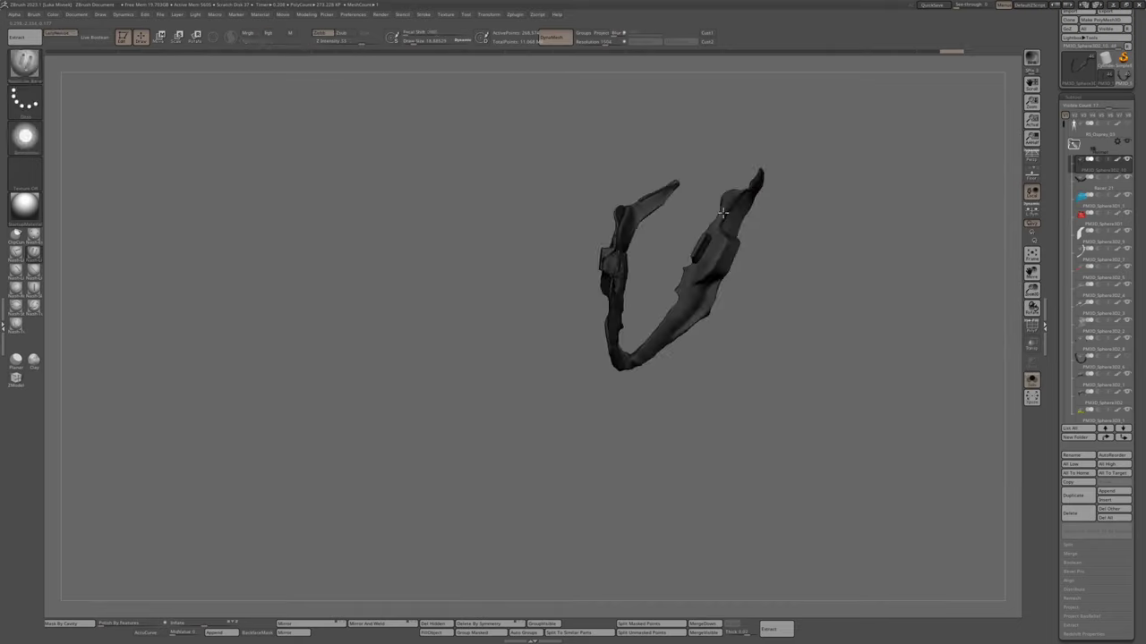
drag(716, 224, 651, 251)
Select and isolate the dark strap, then revert it to an earlier Undo History step
alt+click(652, 250)
key(w)
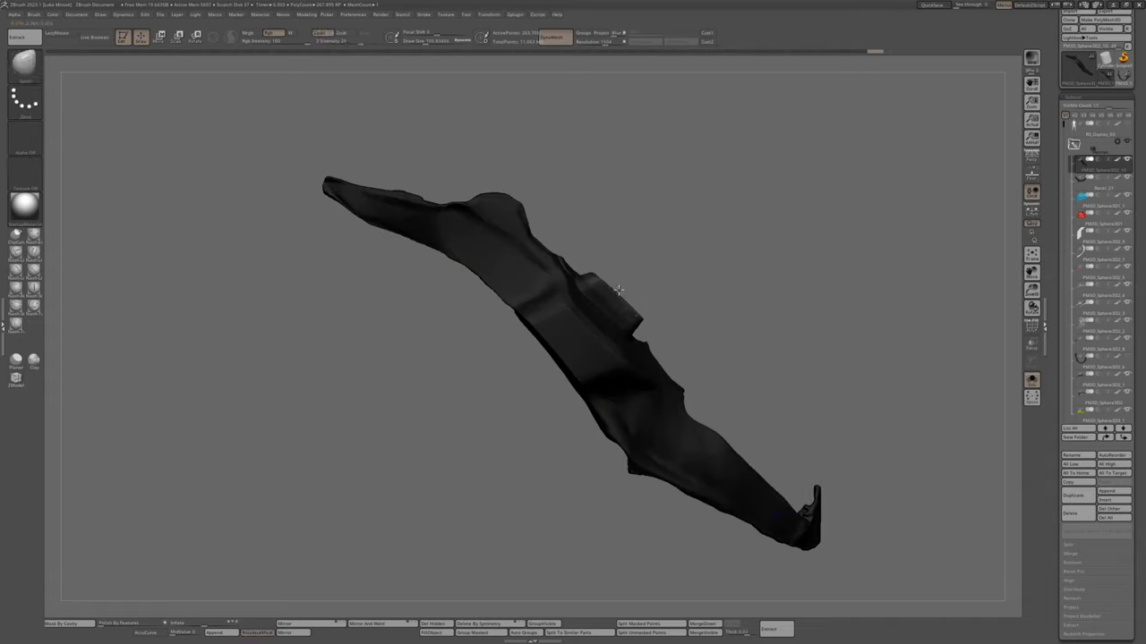
key(q)
drag(743, 286, 618, 327)
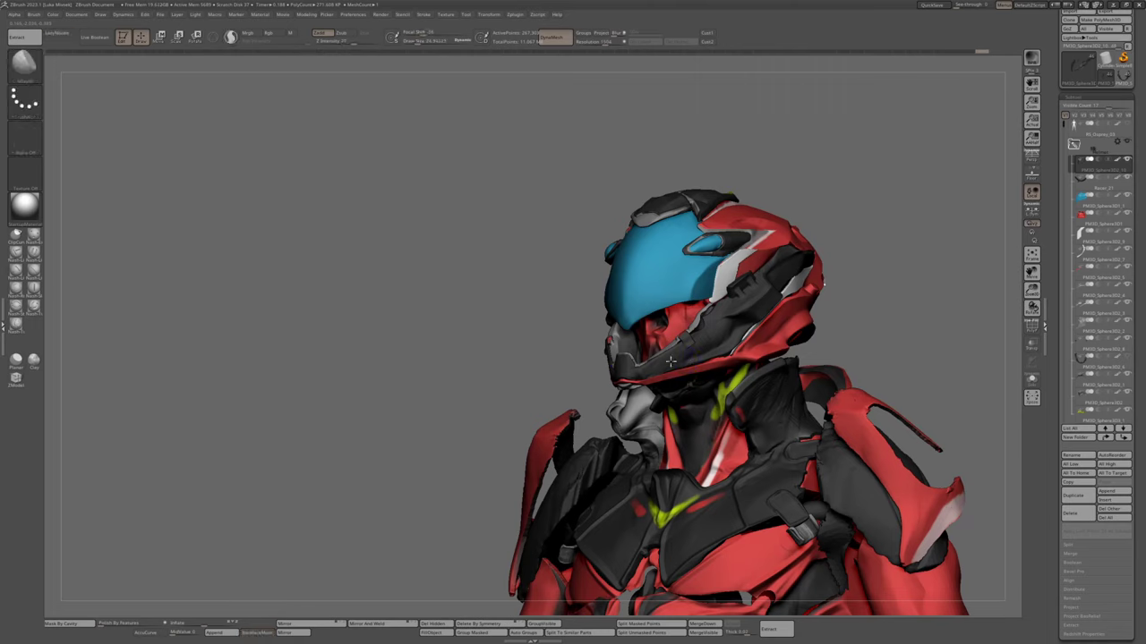
drag(670, 361, 765, 309)
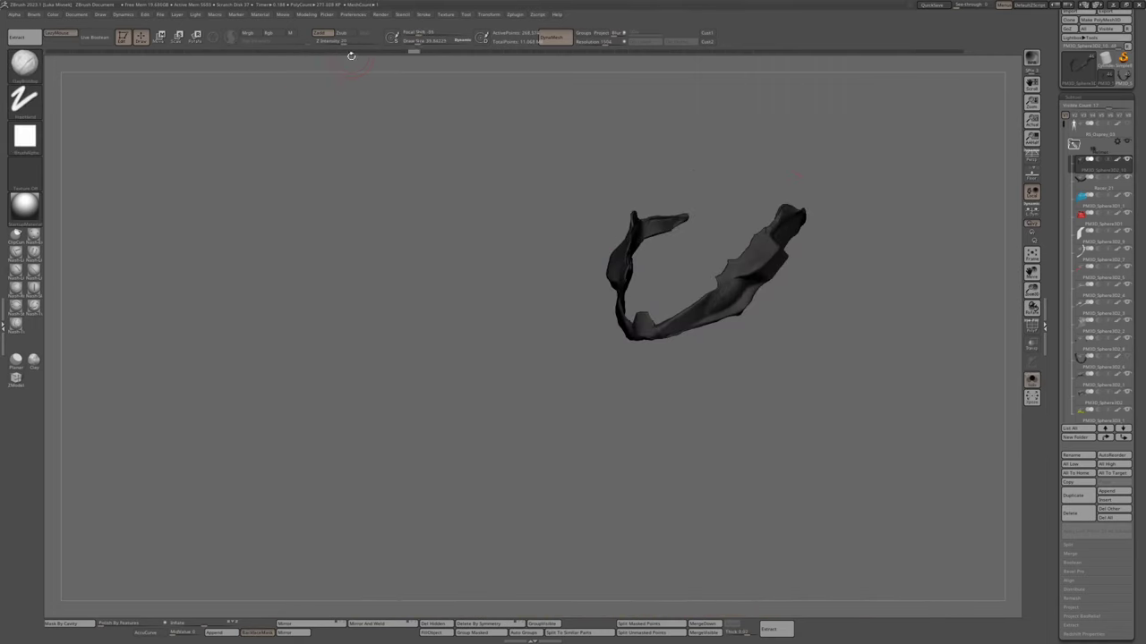
drag(724, 303, 727, 265)
click(723, 265)
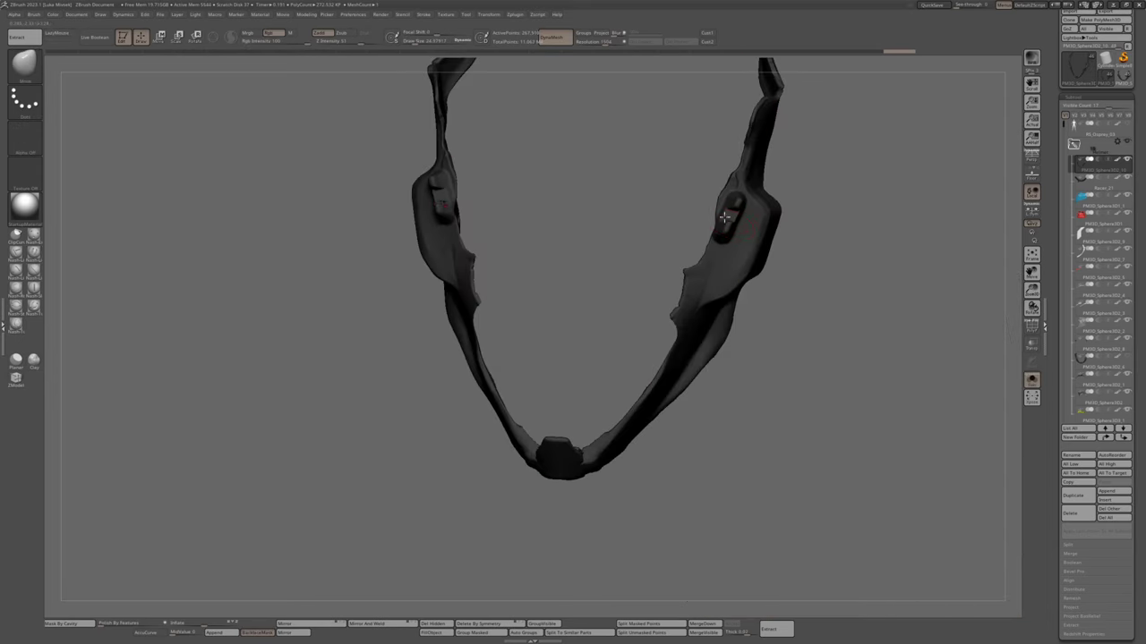
drag(723, 217, 674, 249)
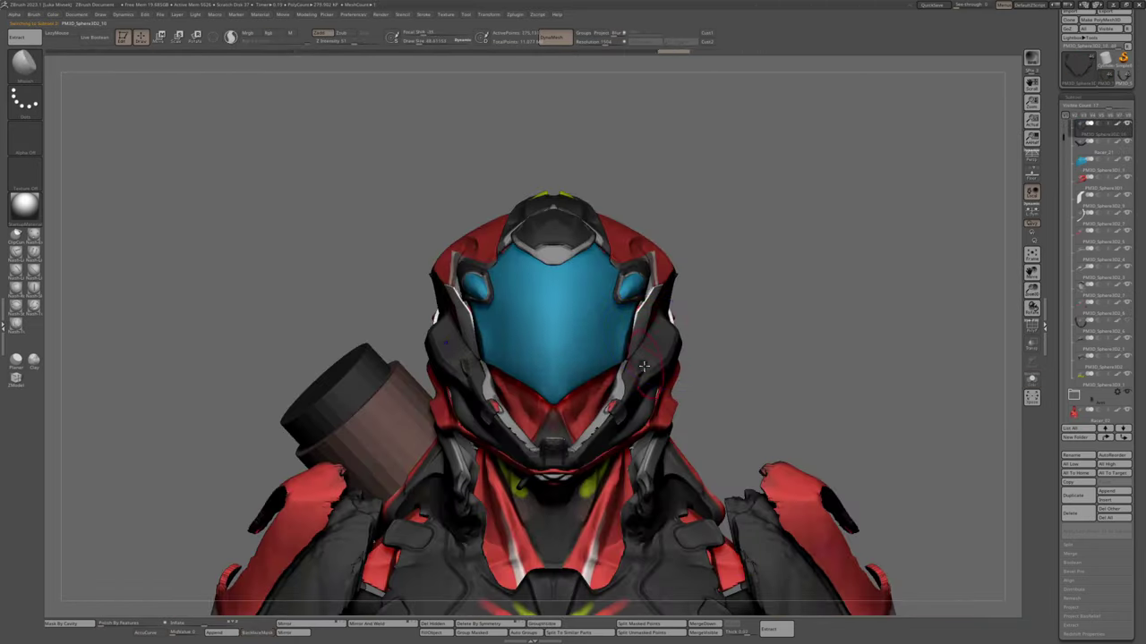
Set up a Ctrl+Shift selection and orbit to a close front view of helmet and torso
ctrl+shift+drag(749, 369, 692, 248)
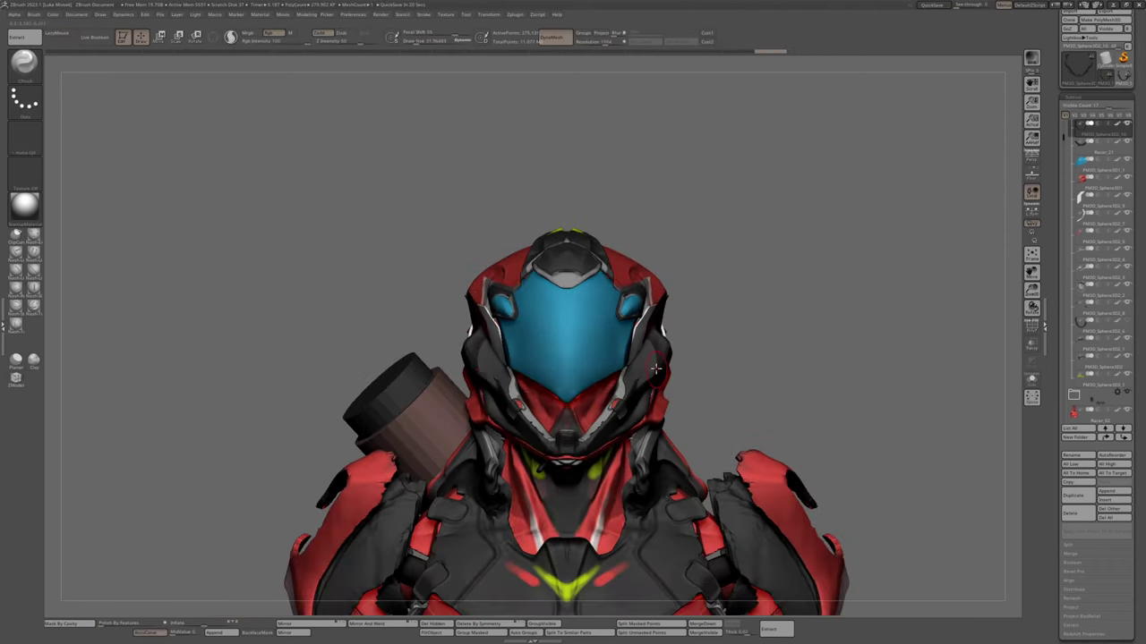
key(ctrl+shift)
key(ctrl+shift)
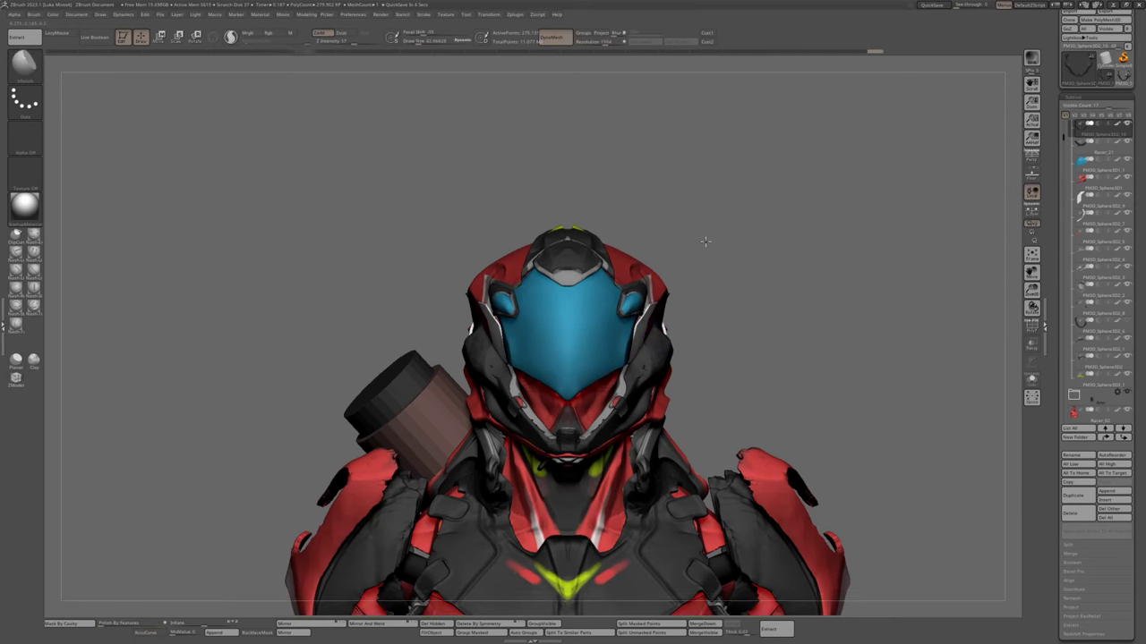
mouse_move(667, 367)
mouse_down()
mouse_move(413, 333)
mouse_move(559, 352)
mouse_up()
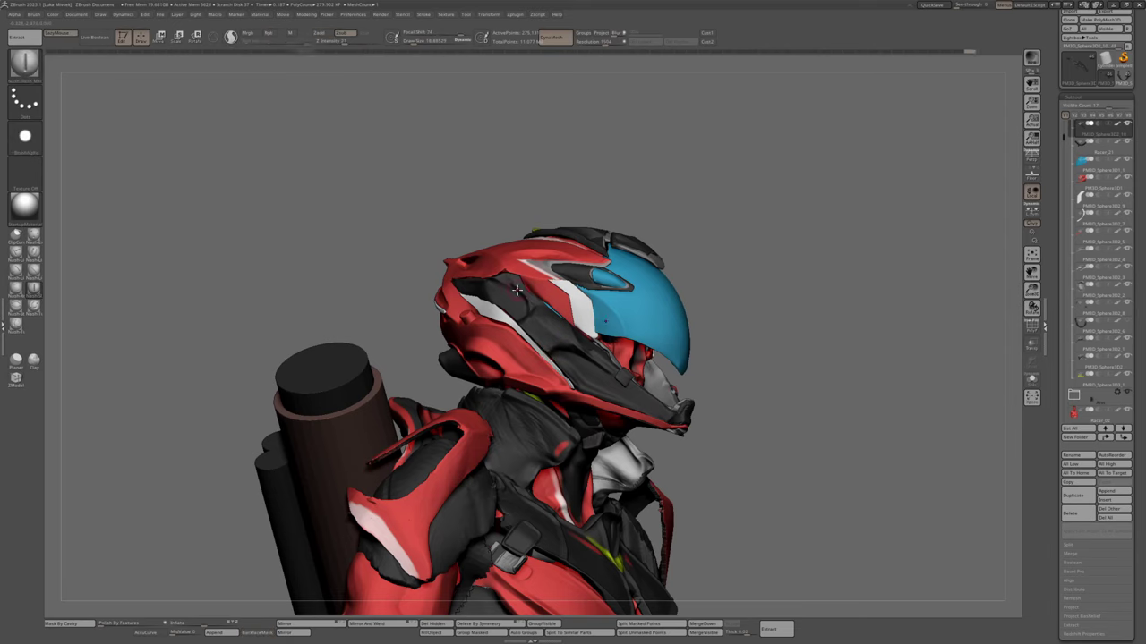
key(shift)
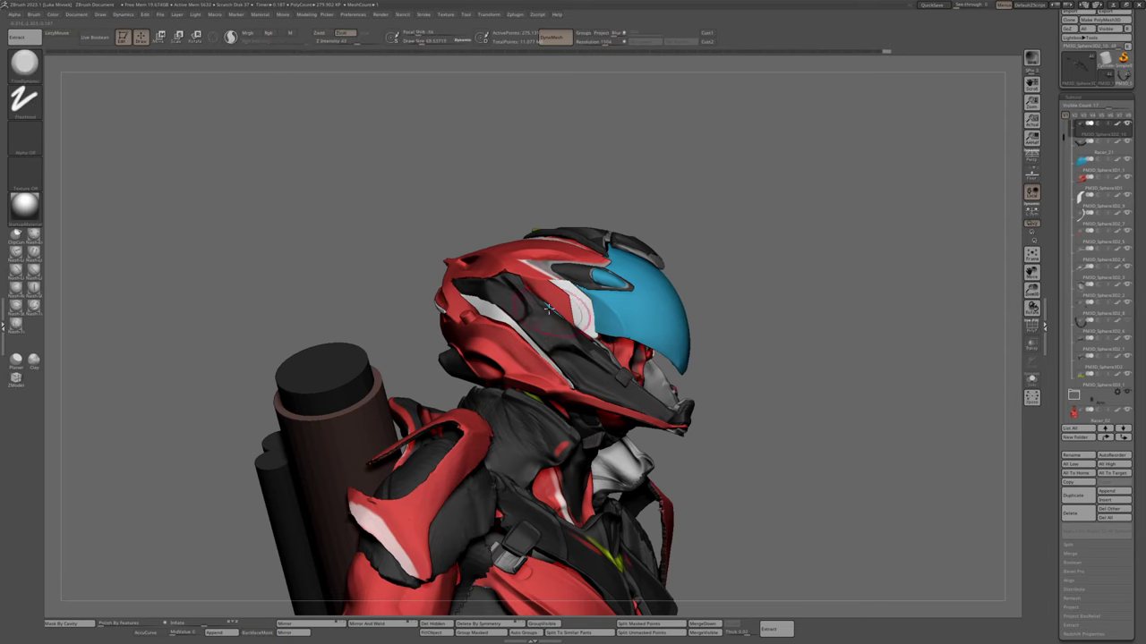
drag(524, 327, 708, 349)
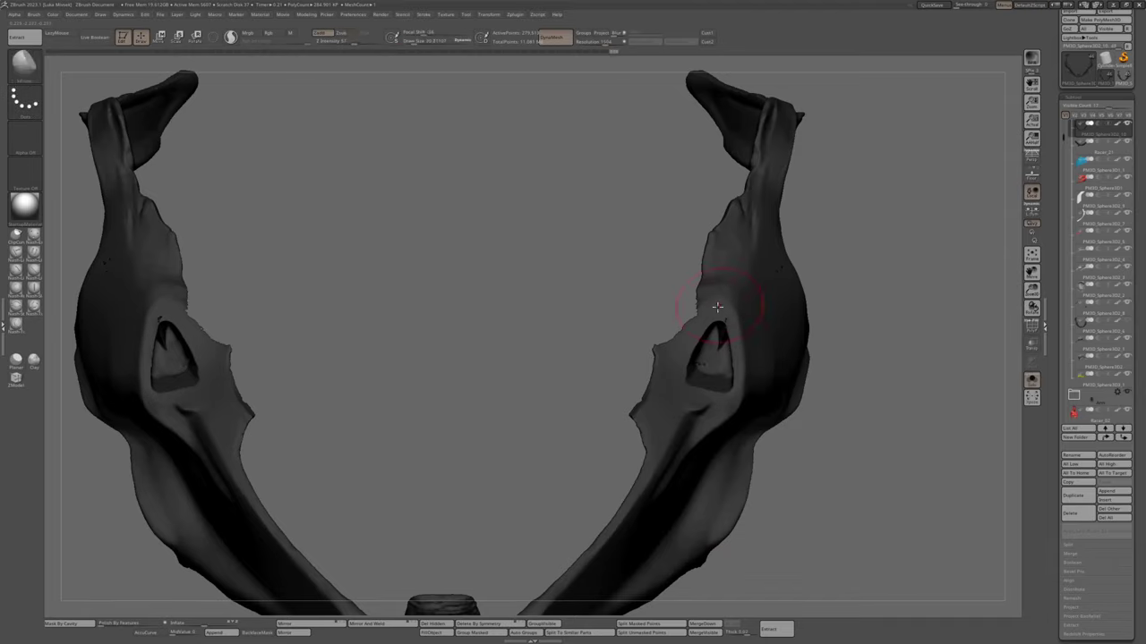
drag(717, 306, 810, 332)
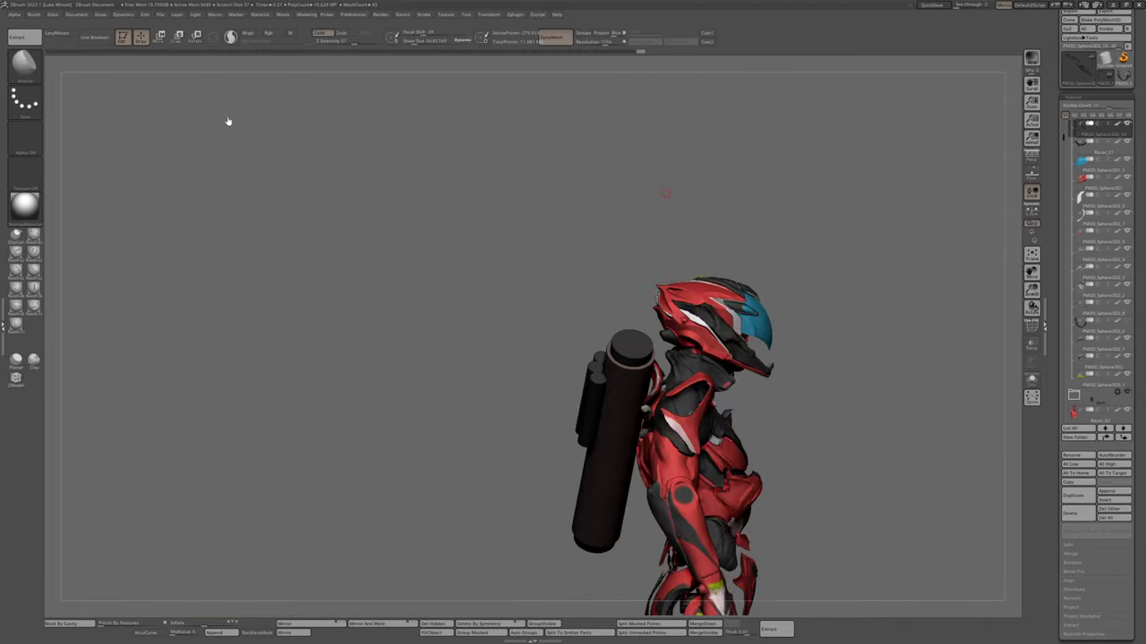
drag(665, 193, 644, 229)
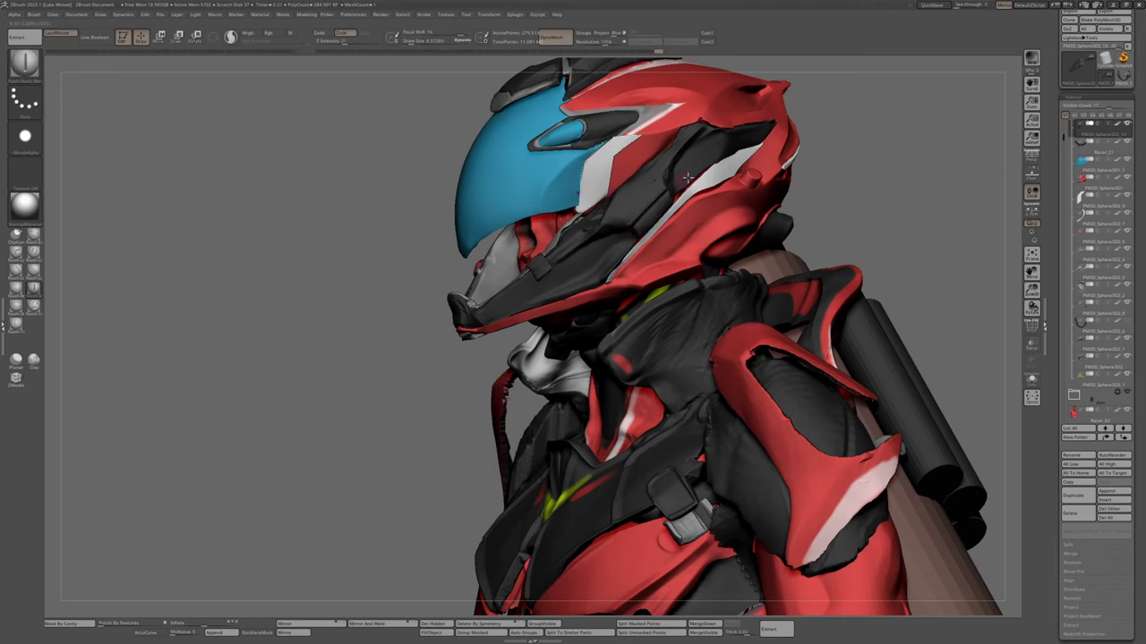
mouse_move(687, 178)
mouse_down()
mouse_move(614, 230)
mouse_move(627, 241)
mouse_move(595, 267)
mouse_move(749, 153)
mouse_move(803, 164)
mouse_move(512, 291)
mouse_move(598, 245)
mouse_move(659, 238)
mouse_move(554, 242)
mouse_up()
Frame the strap showing both halves and draw a first SliceCurve across it
drag(653, 135, 514, 275)
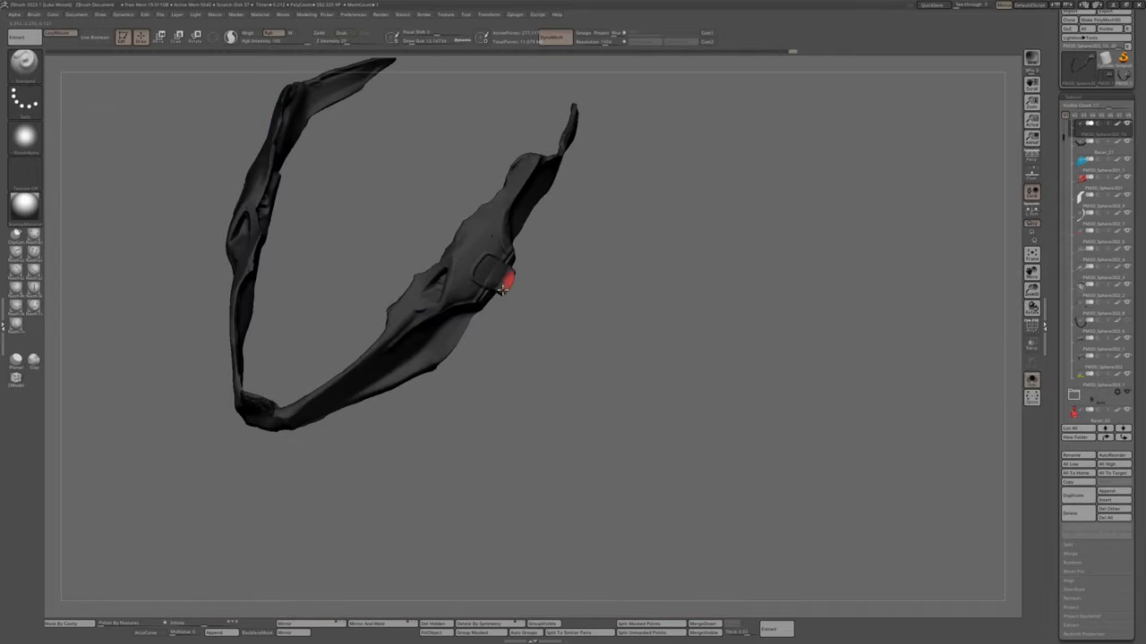
mouse_move(573, 295)
mouse_down()
mouse_move(513, 268)
mouse_move(529, 250)
mouse_move(540, 176)
mouse_move(570, 215)
mouse_move(564, 255)
mouse_move(520, 237)
mouse_move(441, 265)
mouse_up()
drag(510, 214, 500, 309)
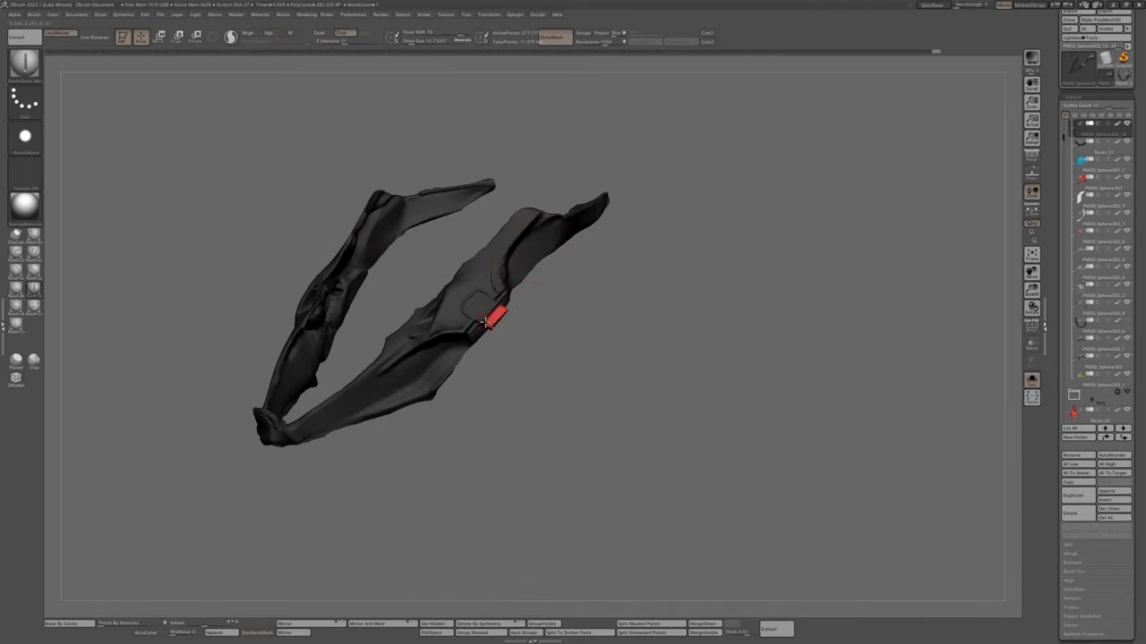
scroll(488, 320, up, 3)
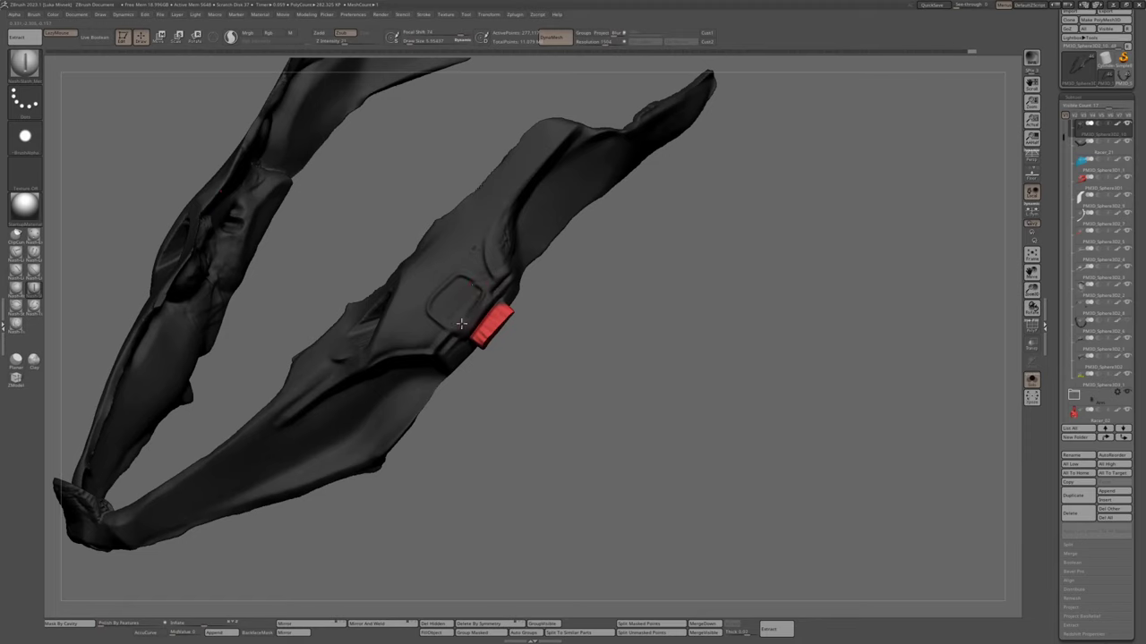
mouse_move(445, 301)
mouse_down()
mouse_move(418, 313)
mouse_move(401, 284)
mouse_move(397, 250)
mouse_move(421, 176)
mouse_move(454, 240)
mouse_up()
key(f)
mouse_move(453, 240)
ctrl+shift+mouse_down()
mouse_move(523, 238)
mouse_move(366, 423)
ctrl+shift+mouse_up()
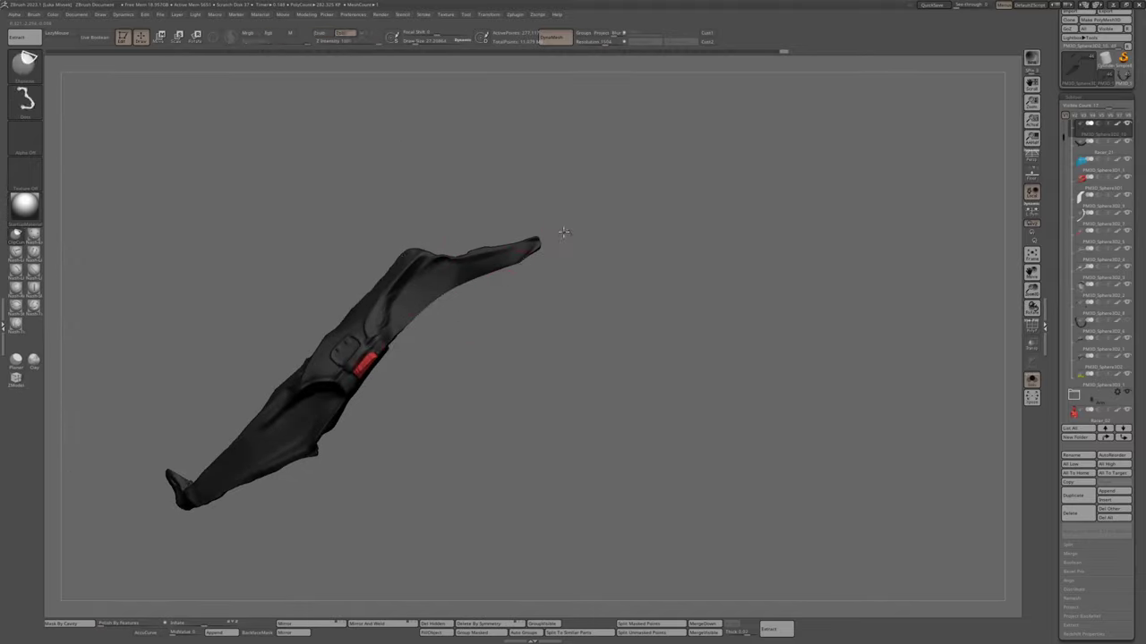
Slice across the strap's lower arm, tumbling it to inspect its inner hollow and sides
mouse_move(503, 302)
mouse_down()
mouse_move(360, 294)
mouse_move(341, 313)
mouse_up()
mouse_move(333, 351)
mouse_down()
mouse_move(430, 351)
mouse_move(547, 238)
mouse_move(565, 259)
mouse_move(501, 107)
mouse_move(506, 259)
mouse_move(454, 271)
mouse_move(495, 313)
mouse_move(491, 242)
mouse_move(512, 186)
mouse_move(487, 291)
mouse_move(494, 273)
mouse_move(473, 273)
mouse_move(504, 284)
mouse_move(485, 320)
mouse_up()
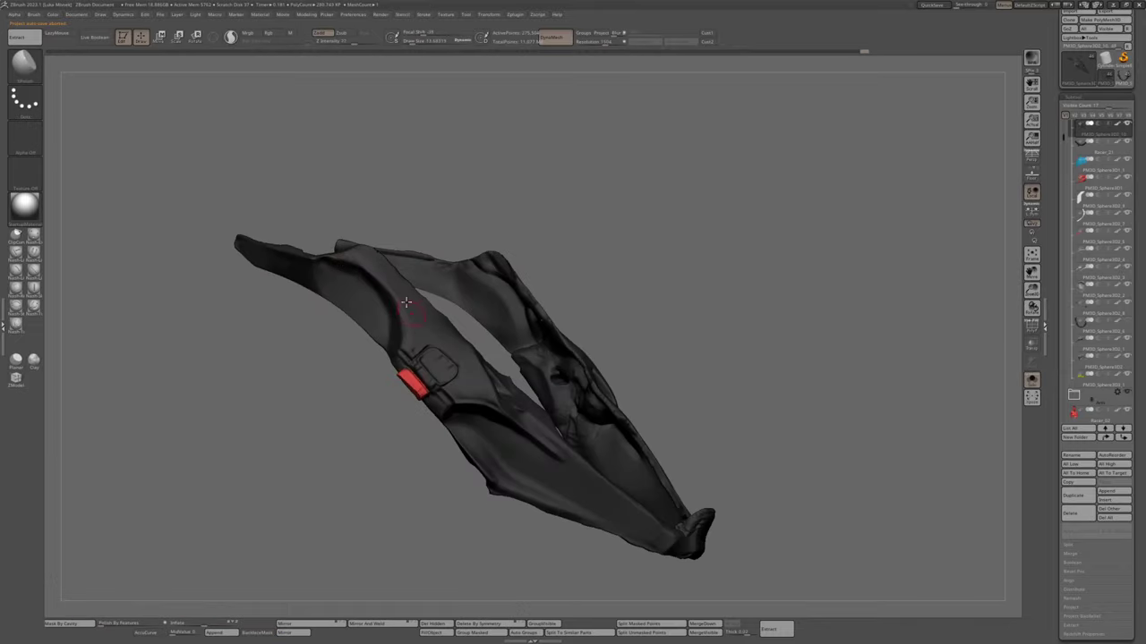
drag(406, 303, 349, 360)
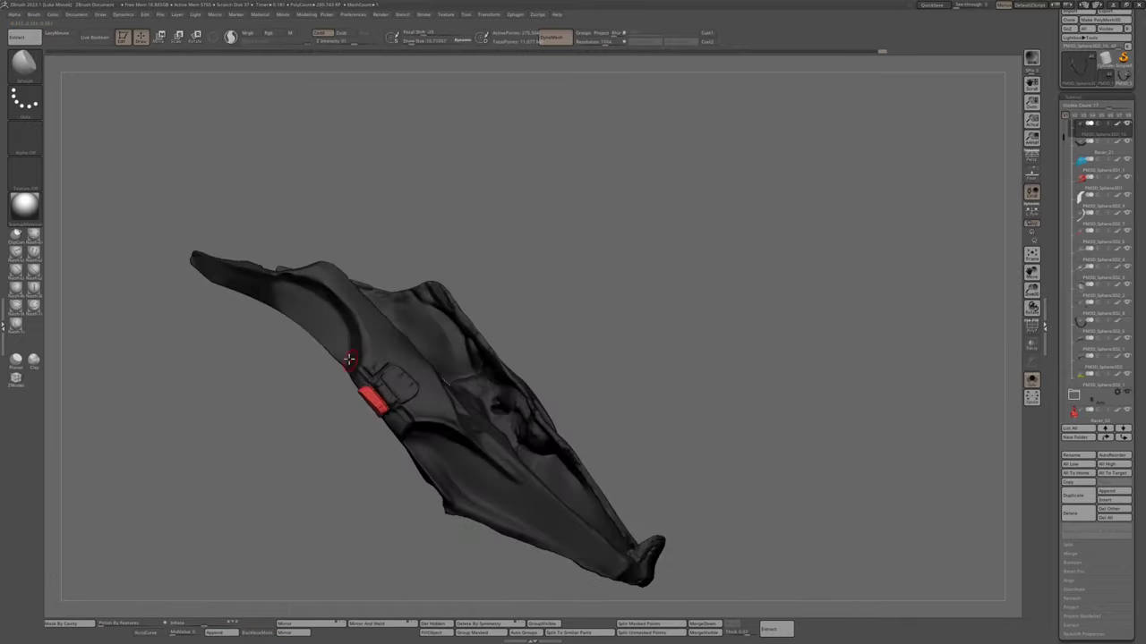
mouse_move(281, 285)
mouse_down()
mouse_move(414, 250)
mouse_move(289, 287)
mouse_up()
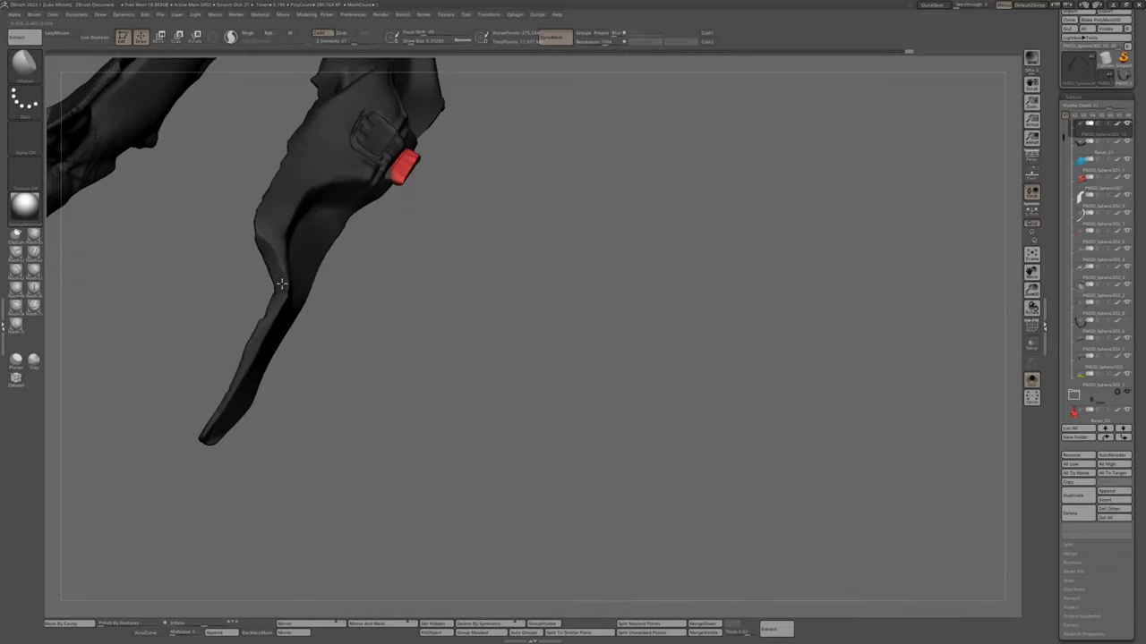
ctrl+shift+drag(165, 491, 257, 343)
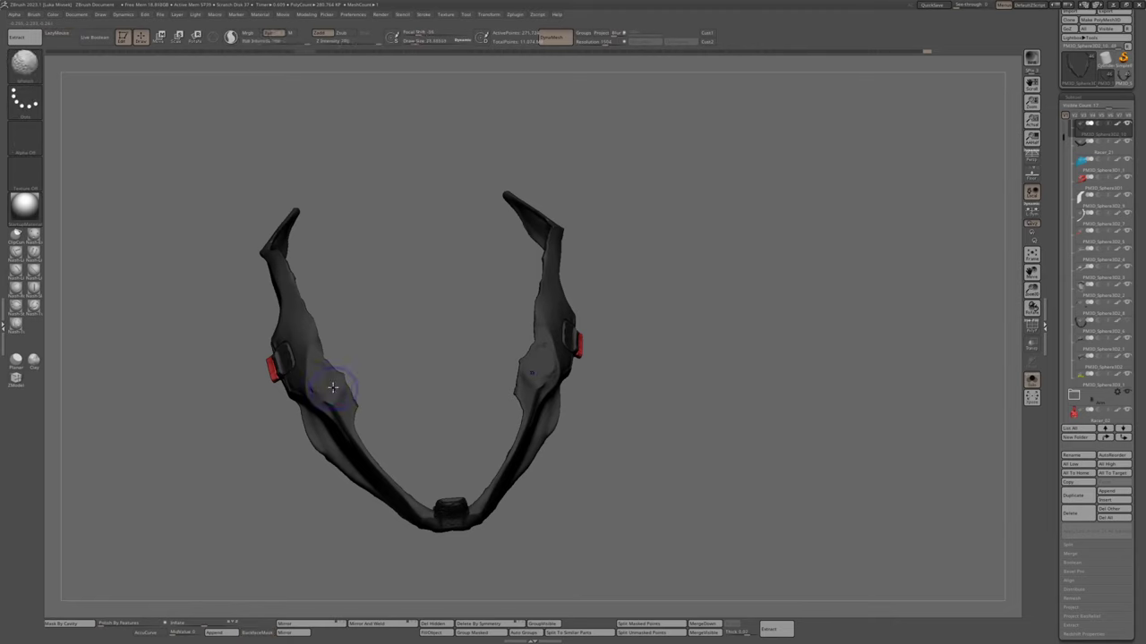
mouse_move(323, 399)
mouse_down()
mouse_move(295, 358)
mouse_move(320, 333)
mouse_up()
drag(333, 386, 194, 369)
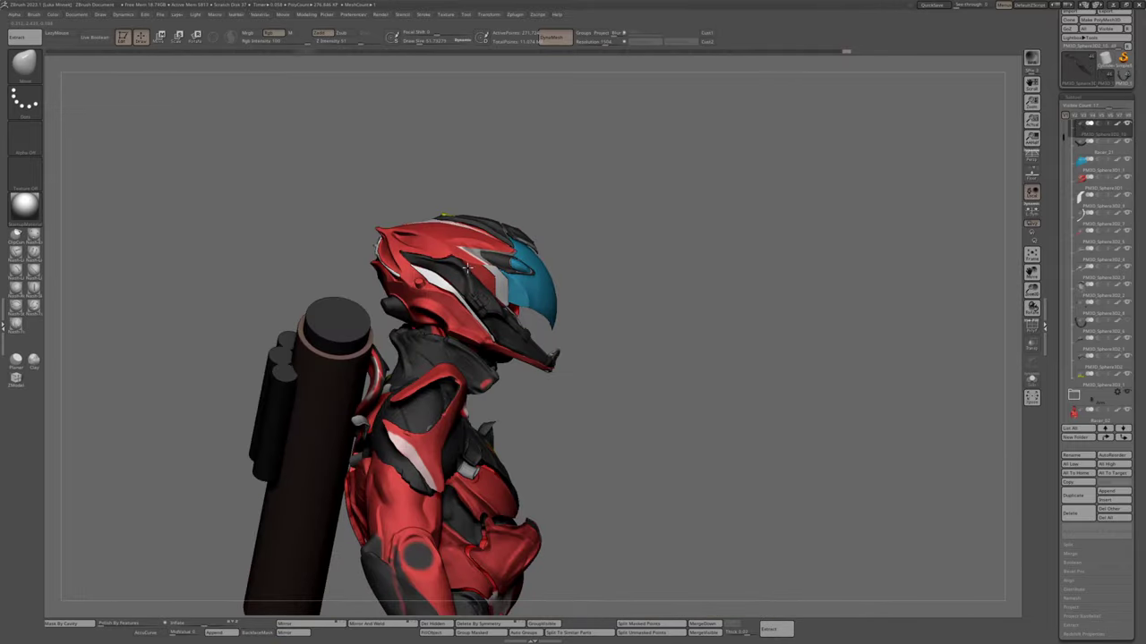
right_drag(465, 267, 444, 281)
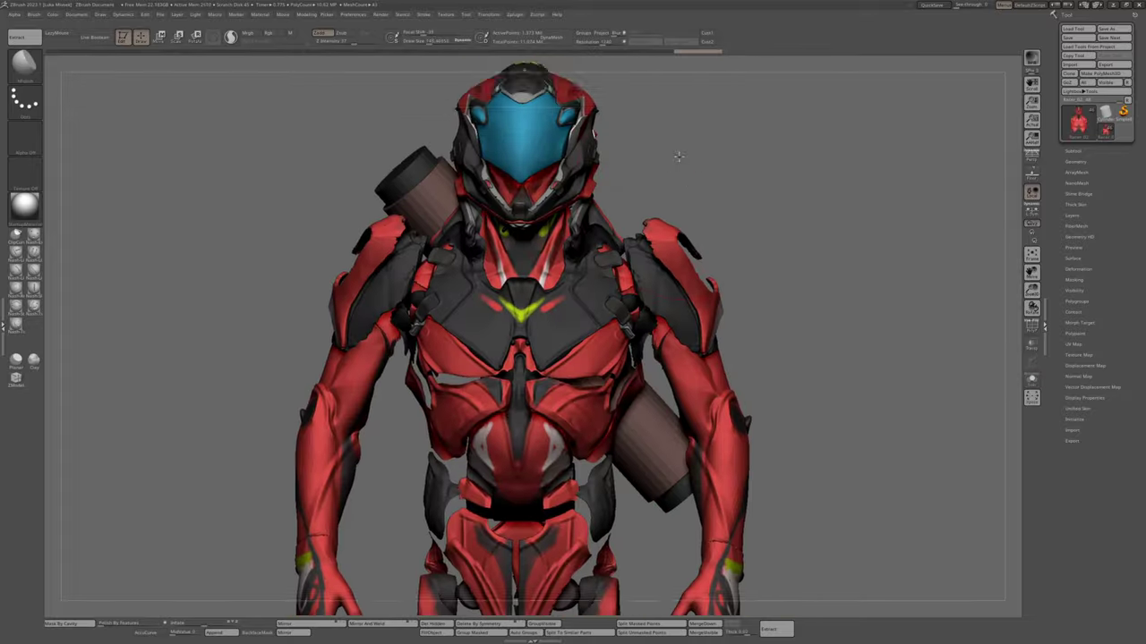
Orbit the armored character toward a side view
drag(677, 156, 725, 136)
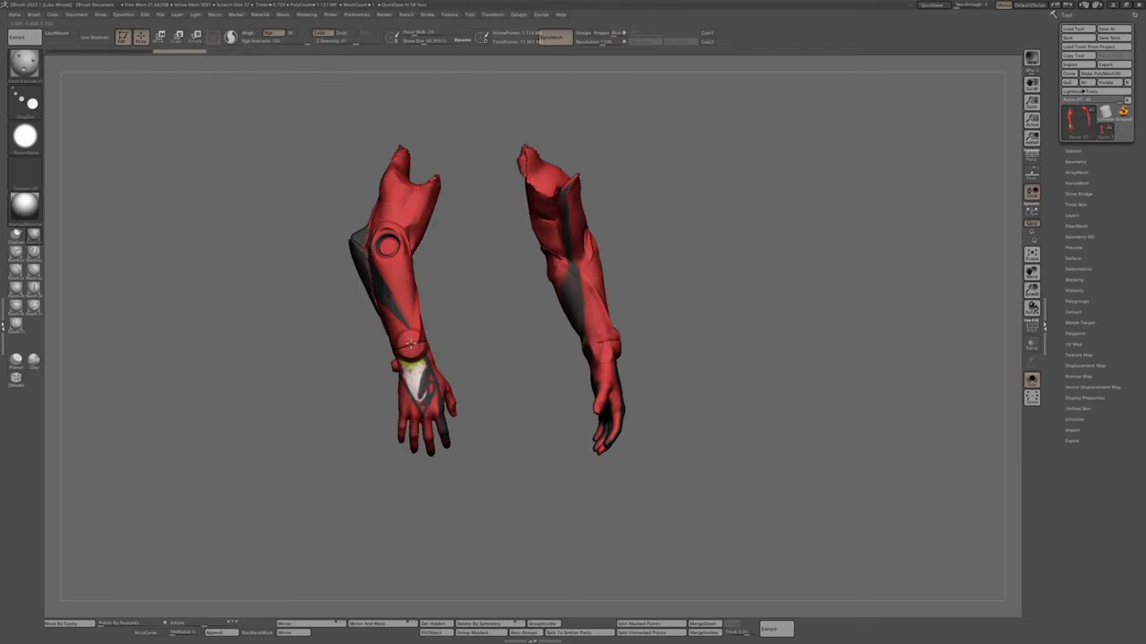
Rotate the soloed red arm pieces to inspect them
drag(501, 107, 318, 106)
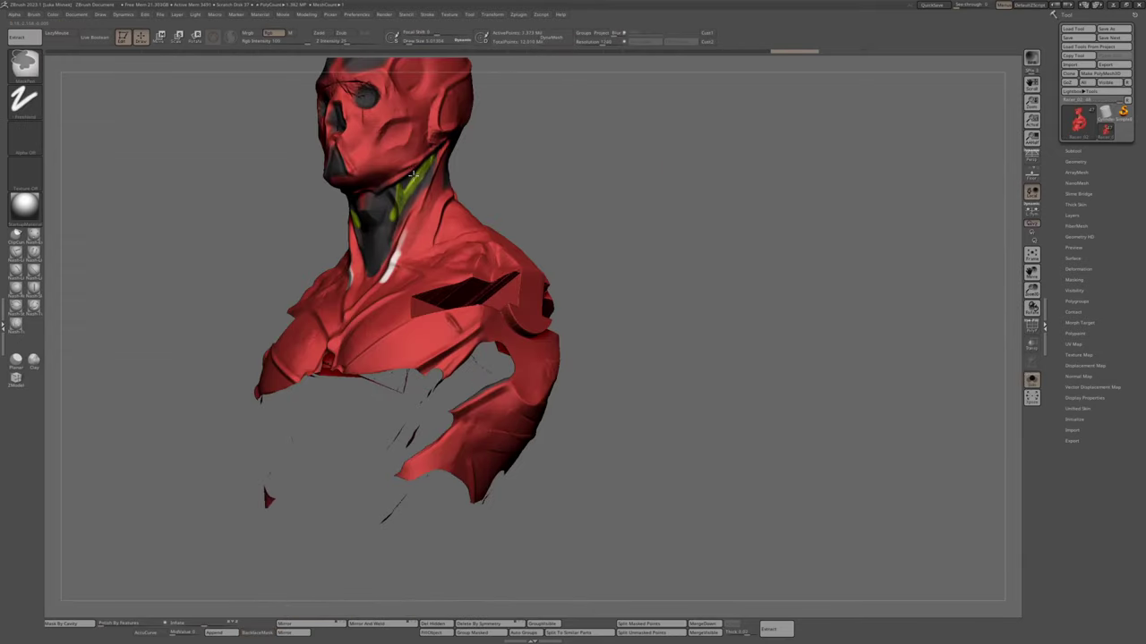
Toggle the red bust's visibility to expose the neck pieces and pick a different brush
click(1069, 151)
alt+click(438, 213)
ctrl+shift+click(588, 174)
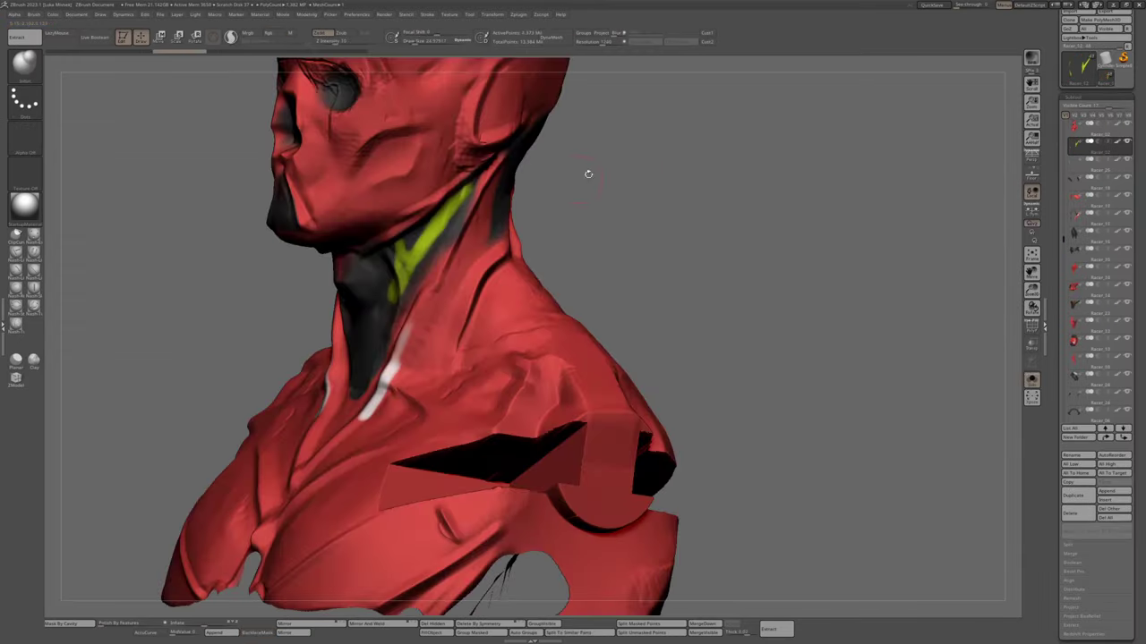
key(b)
click(450, 223)
Hide the bust, delete the unneeded subtool piece and check the model from several sides
ctrl+shift+click(430, 241)
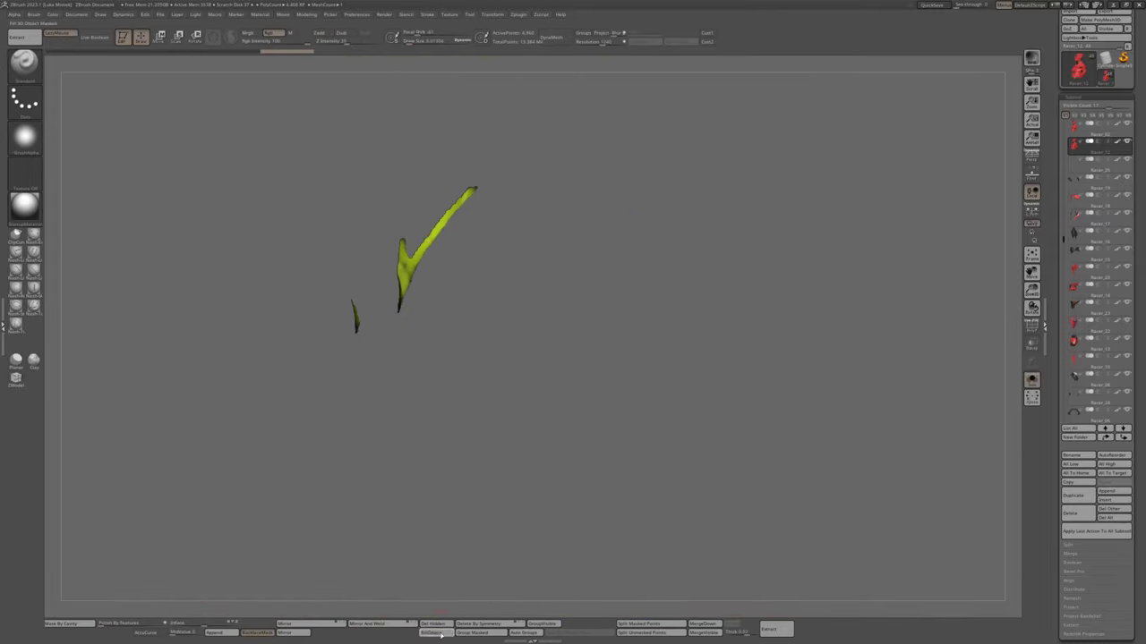
click(1071, 514)
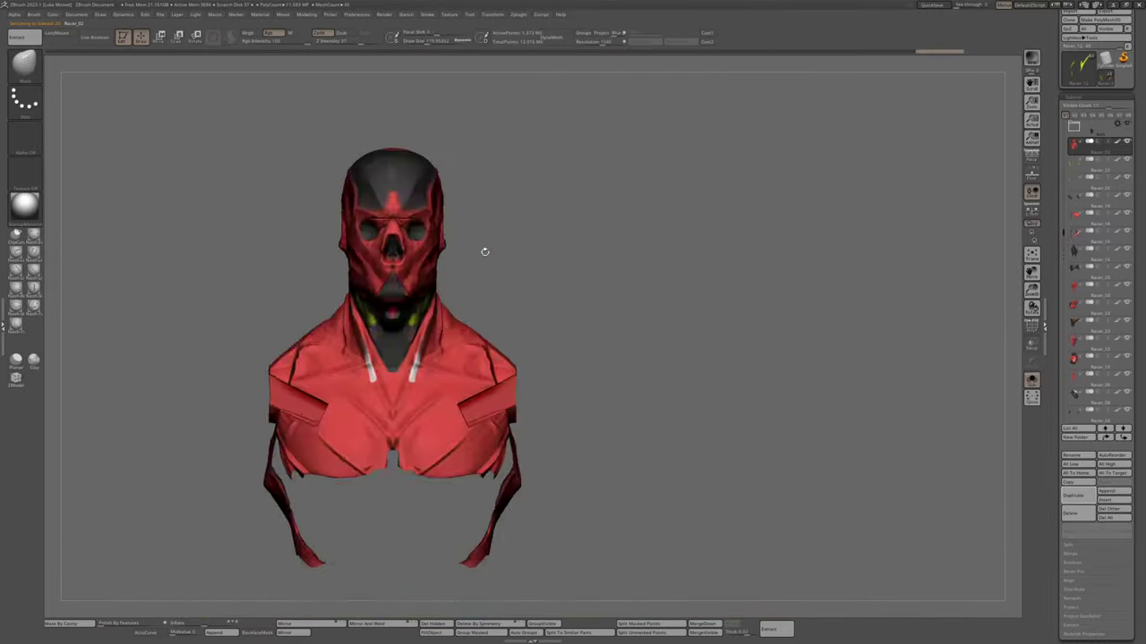
drag(484, 251, 587, 273)
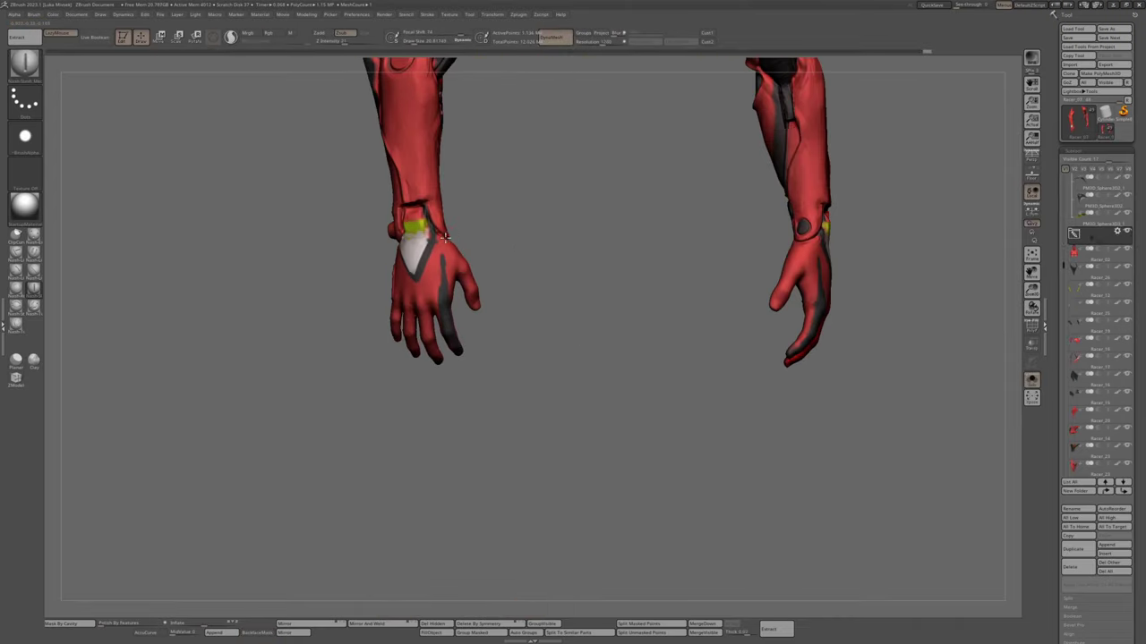
Rotate and zoom around the two soloed arms to inspect the forearms and right hand
right_drag(445, 235, 581, 322)
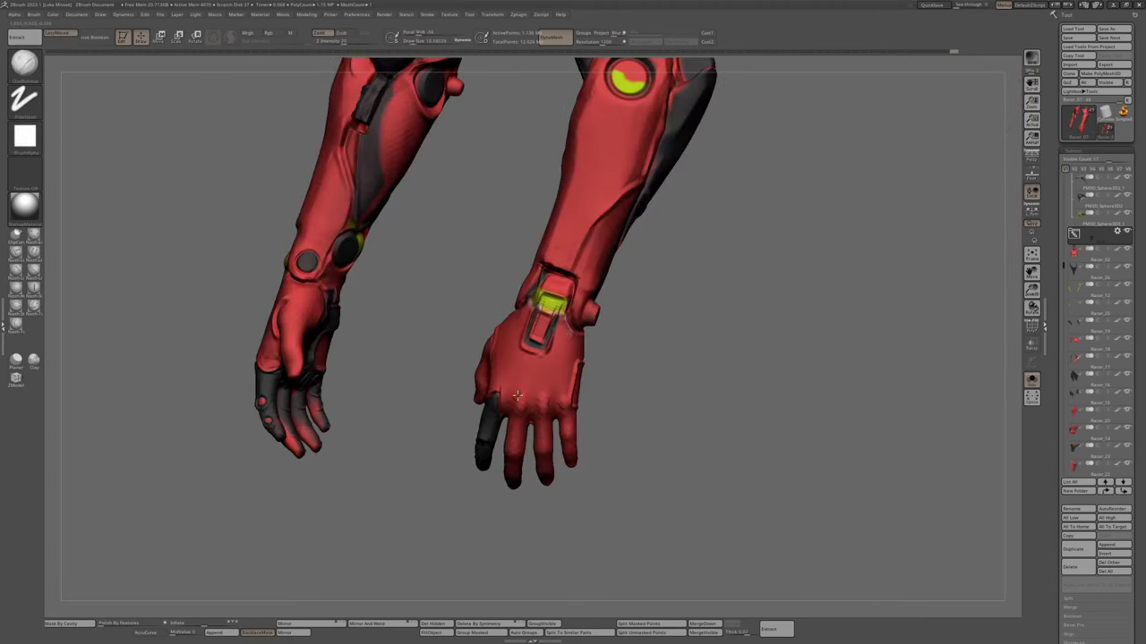
ctrl+right_drag(550, 355, 517, 369)
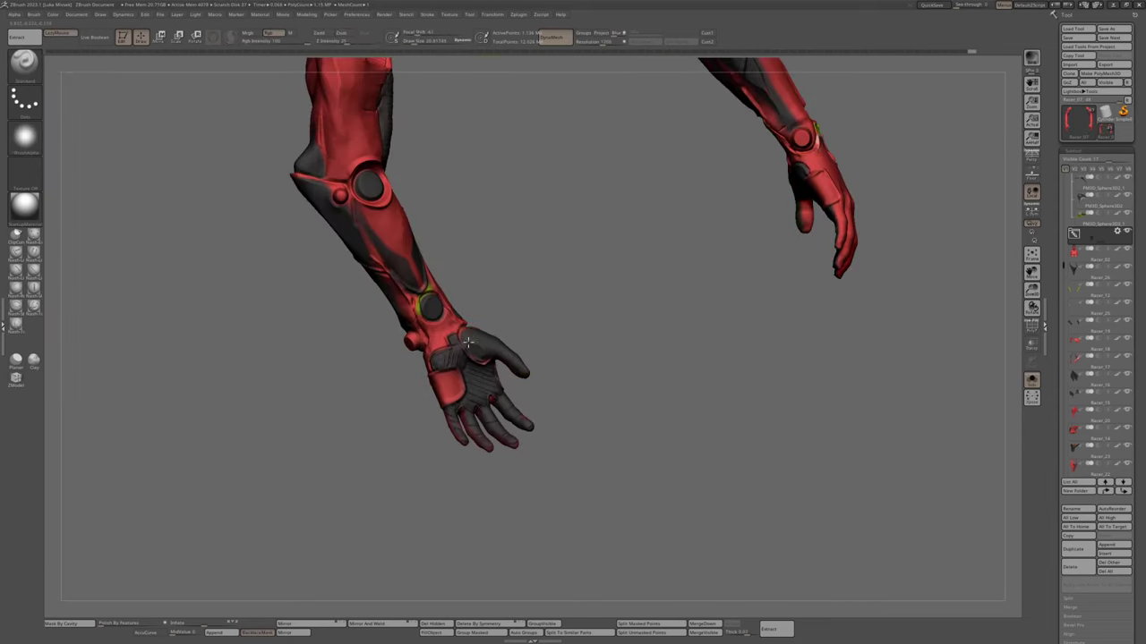
right_drag(467, 341, 497, 249)
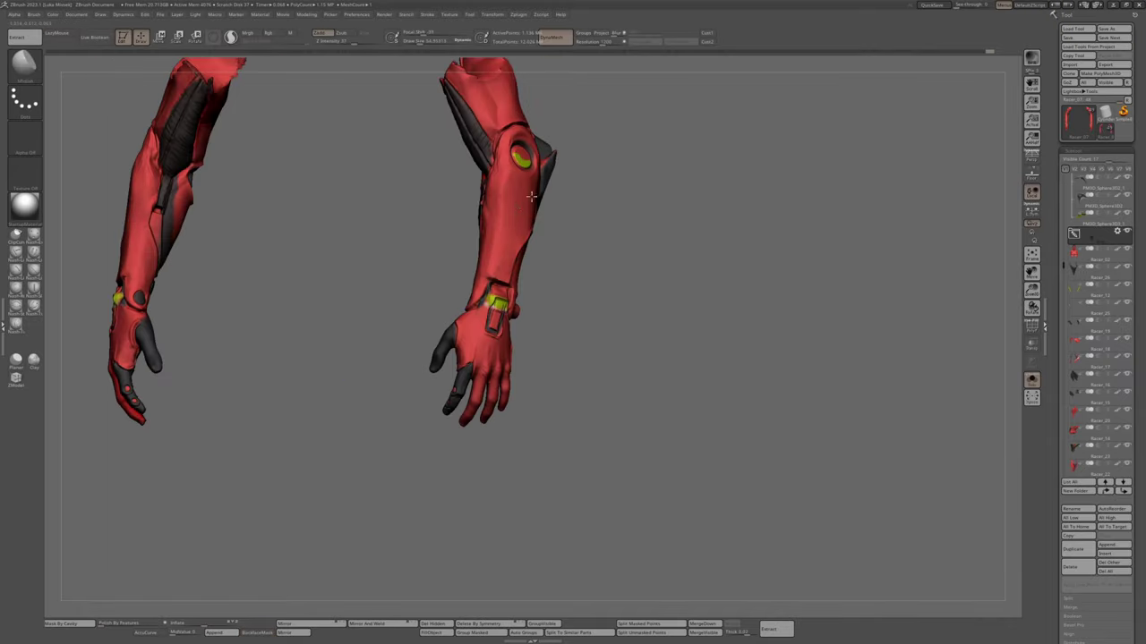
mouse_move(530, 196)
right_down()
mouse_move(614, 238)
mouse_move(591, 199)
mouse_move(632, 300)
right_up()
Solo the pair of dark armour pieces and turn them, then restore and rotate the whole character
alt+click(605, 215)
right_drag(499, 281, 543, 257)
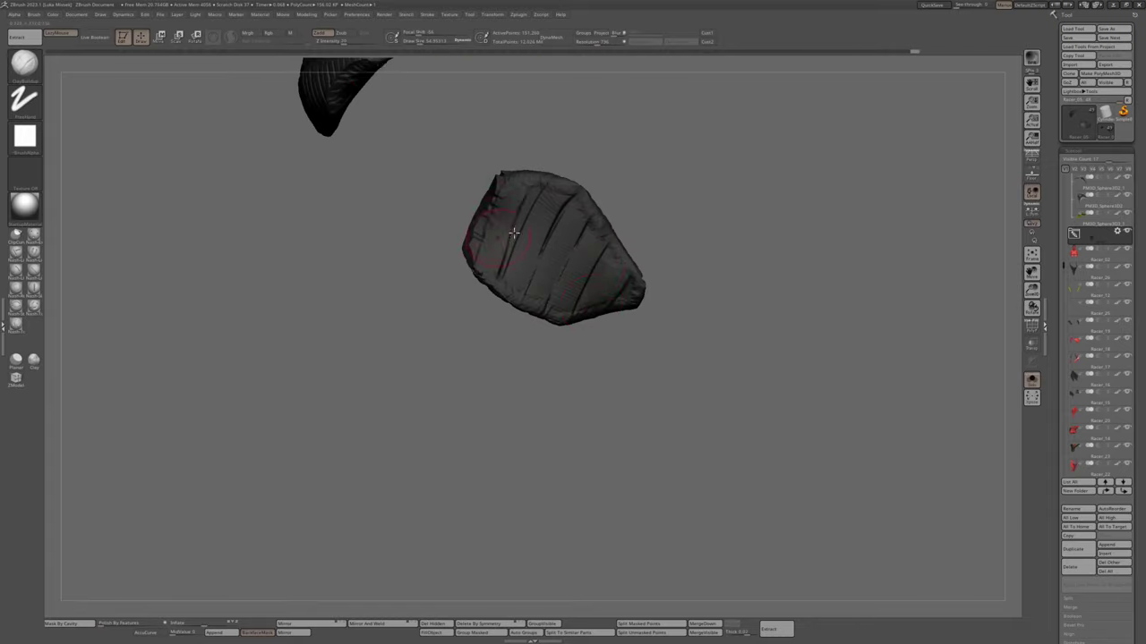
alt+click(543, 257)
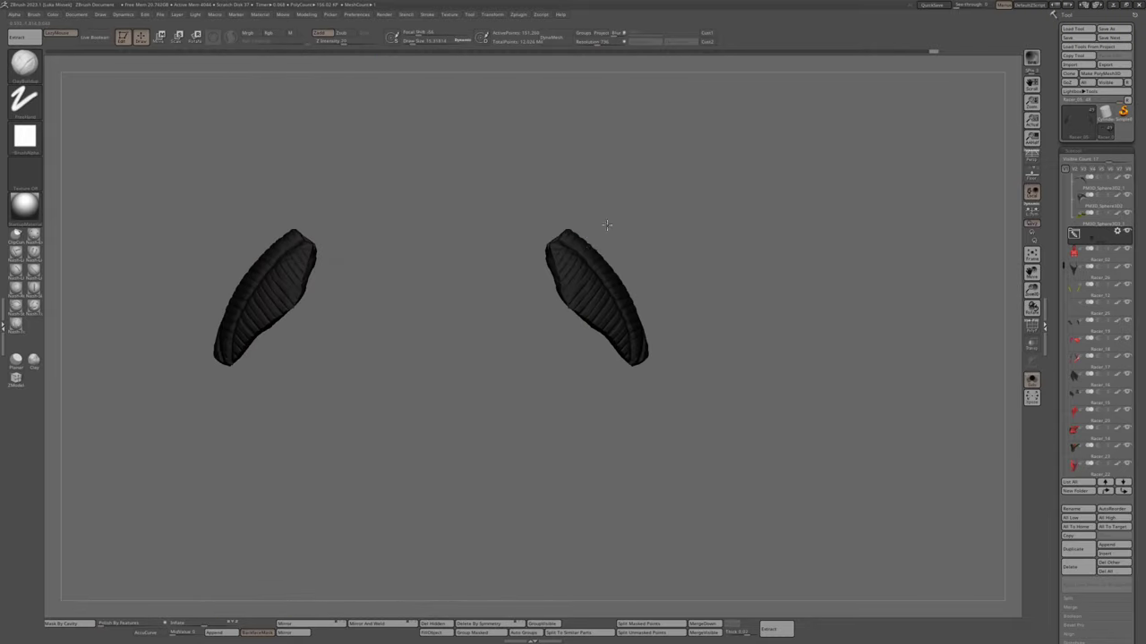
right_drag(543, 258, 566, 239)
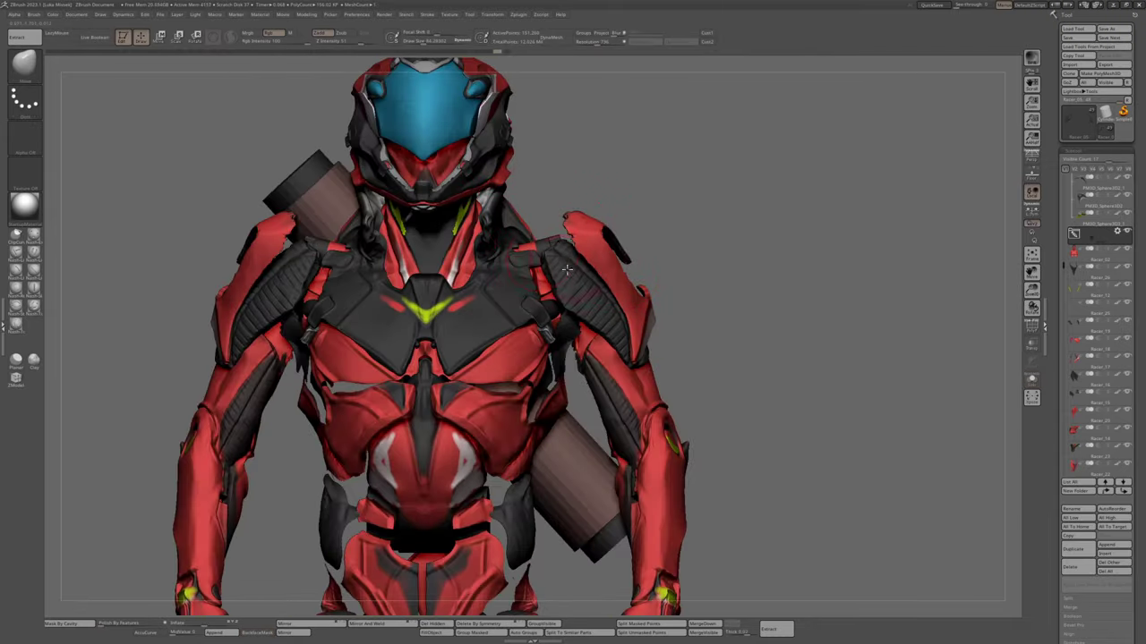
right_drag(566, 302, 673, 225)
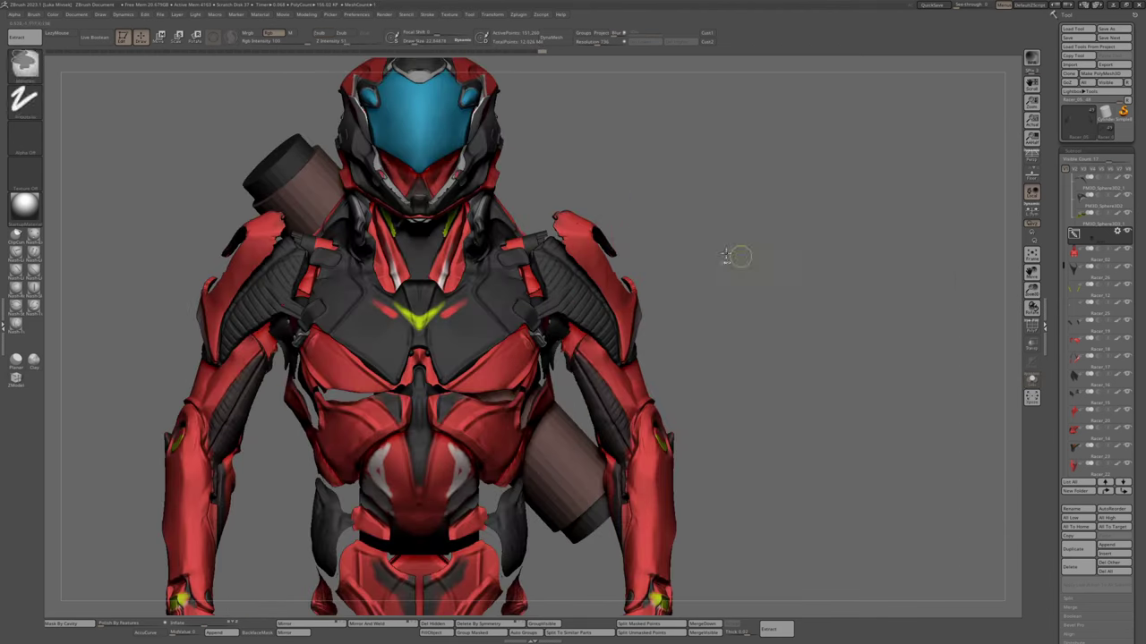
Isolate the two shoulder pieces, rotate them, and toggle back to the whole character
alt+click(552, 306)
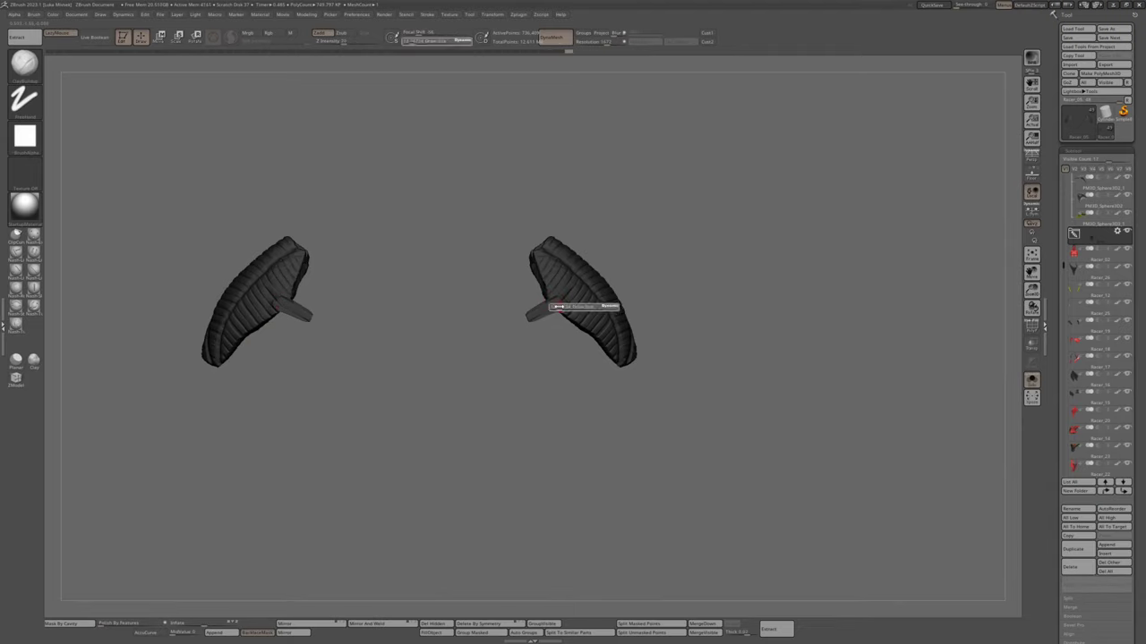
mouse_move(555, 306)
right_down()
mouse_move(563, 355)
mouse_move(564, 324)
right_up()
ctrl+shift+click(596, 271)
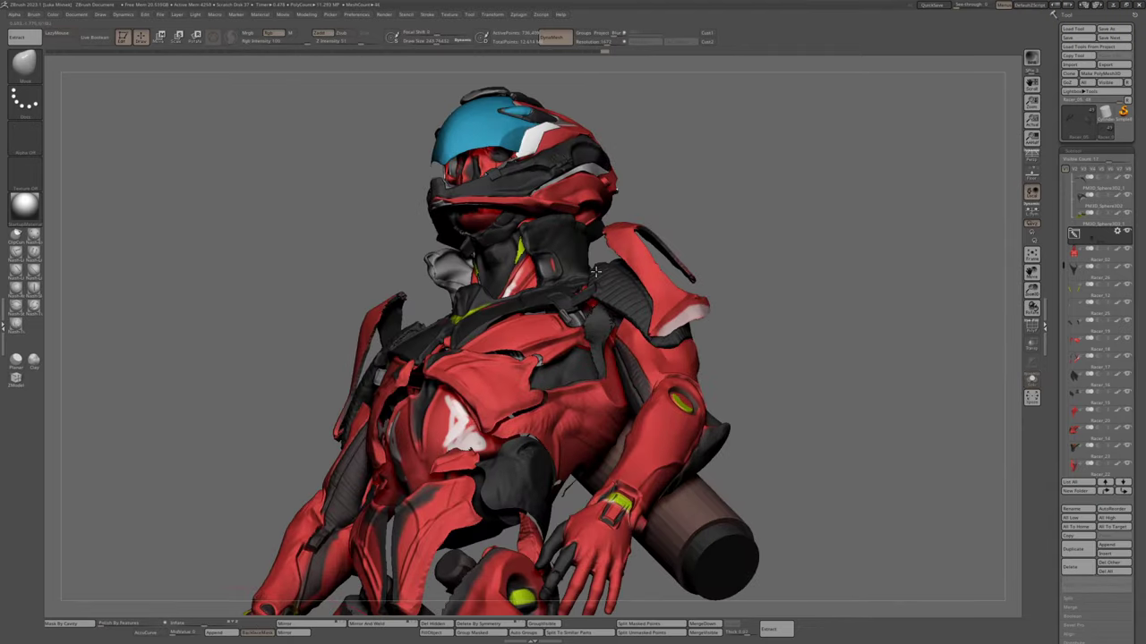
right_drag(593, 281, 564, 260)
ctrl+shift+click(626, 269)
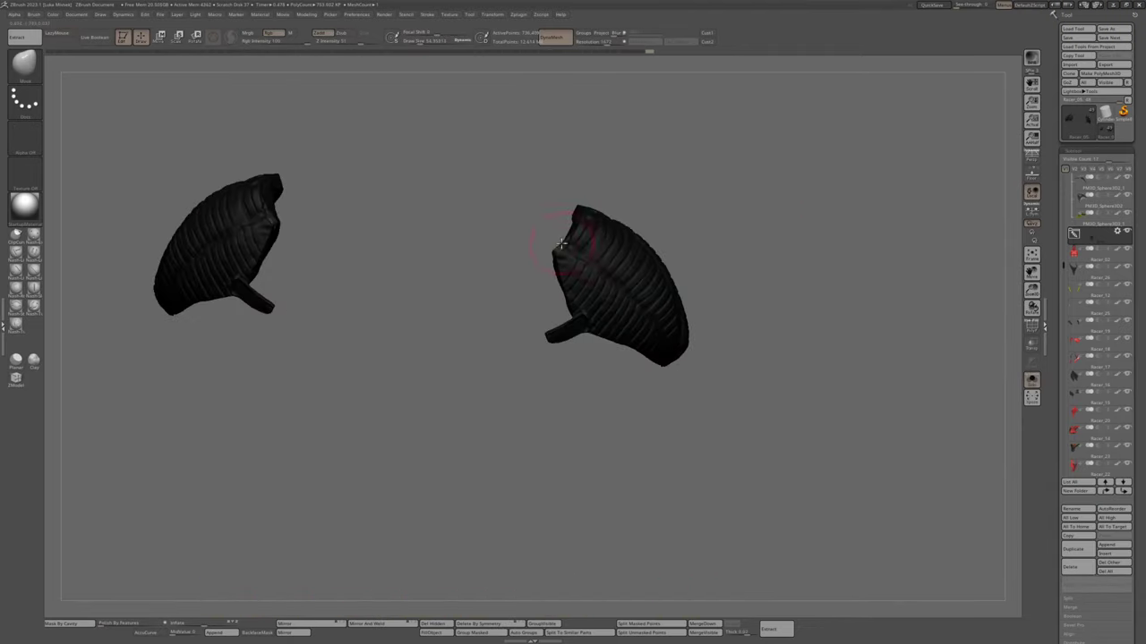
ctrl+shift+click(552, 252)
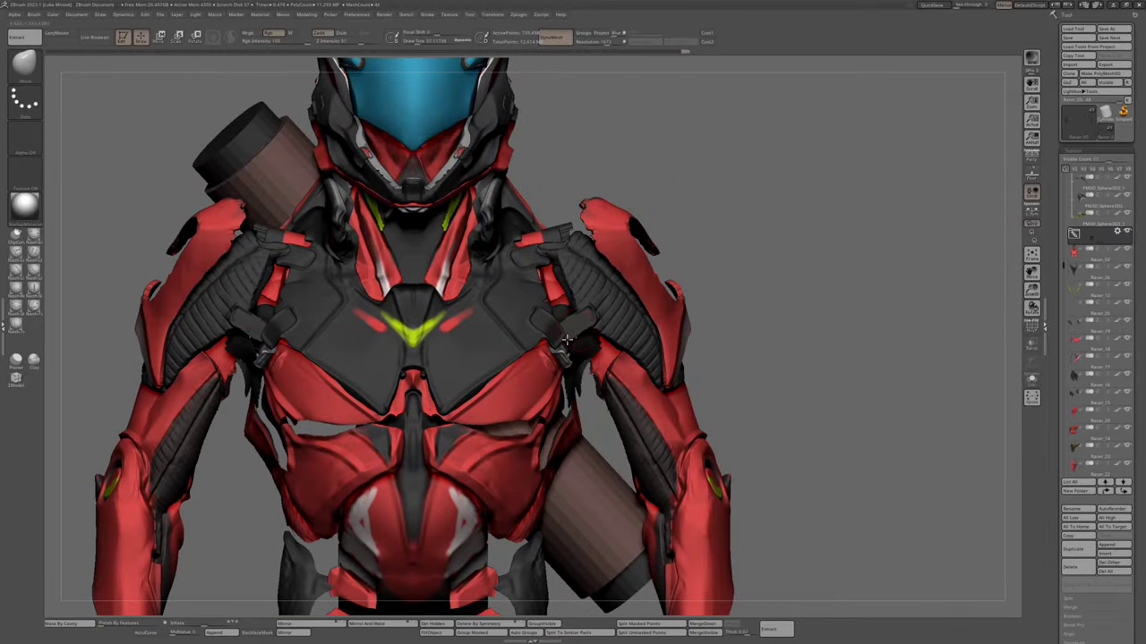
Toggle Solo on the shoulder pieces again, rotate them, and turn the character to a front view
ctrl+shift+click(569, 282)
ctrl+shift+click(559, 295)
ctrl+shift+click(550, 304)
right_drag(550, 304, 537, 333)
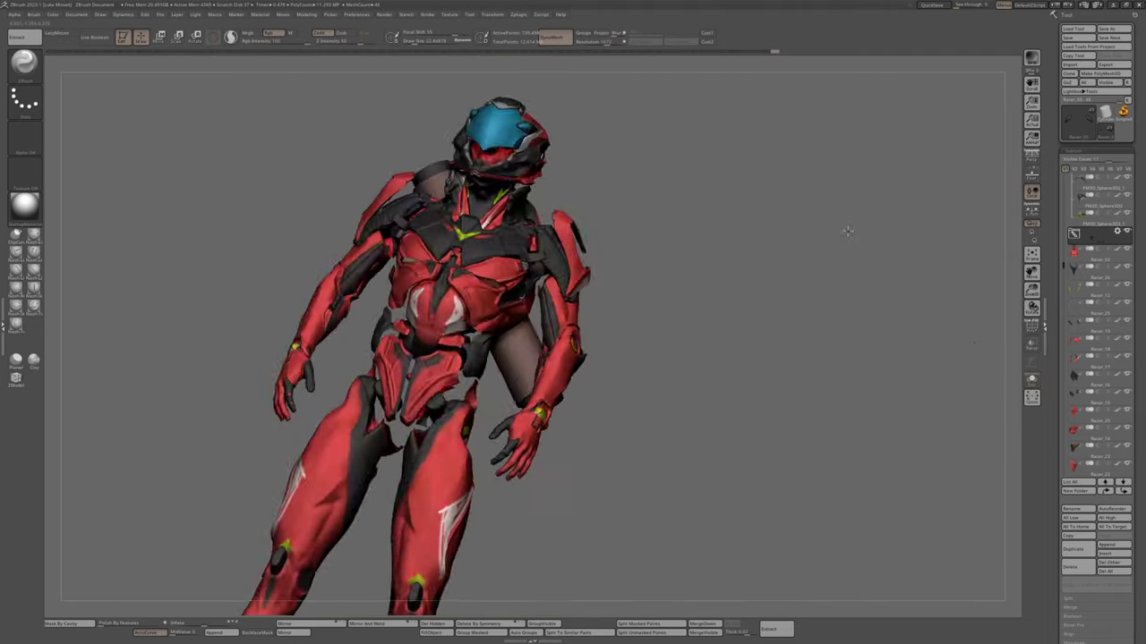
drag(848, 231, 699, 238)
key(b)
click(522, 275)
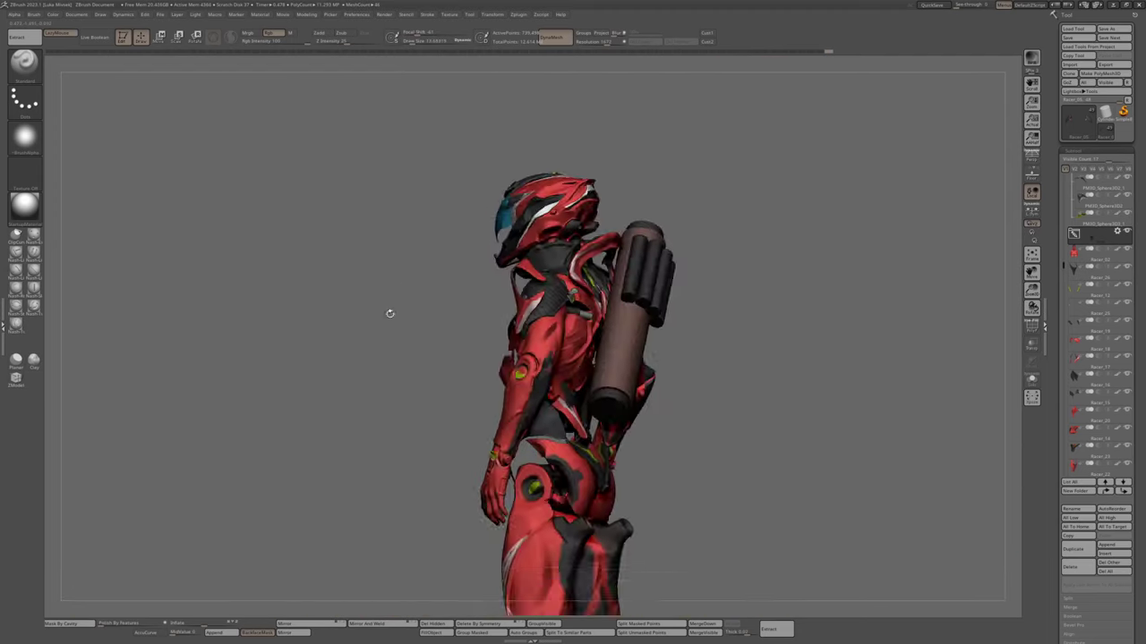
drag(388, 314, 563, 341)
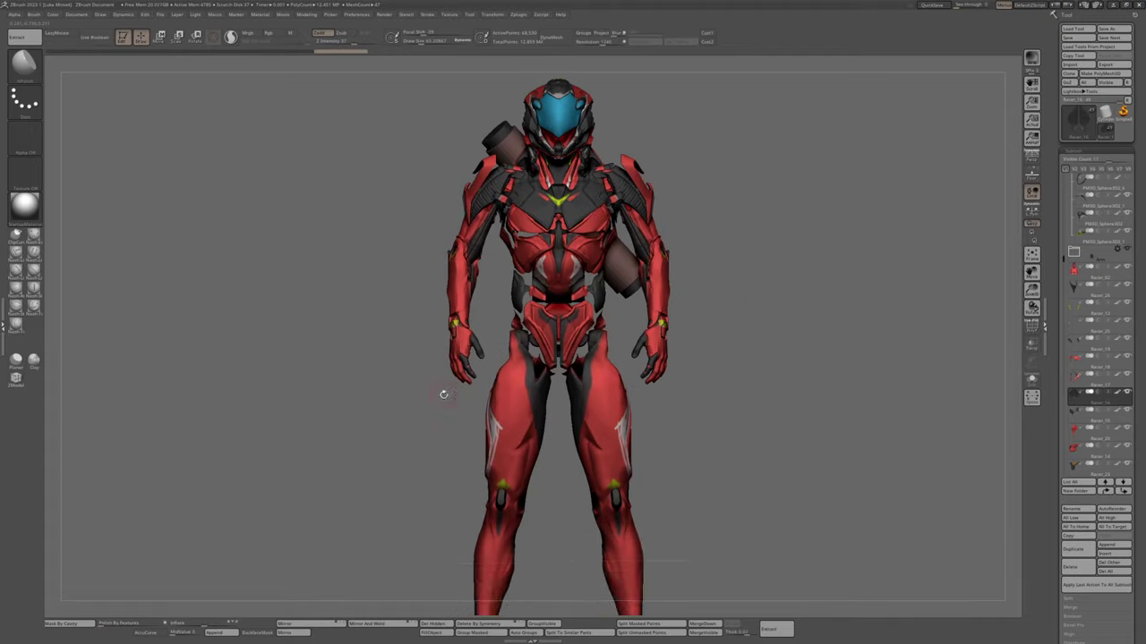
Open the Brush palette with B and narrow the brush list
key(b)
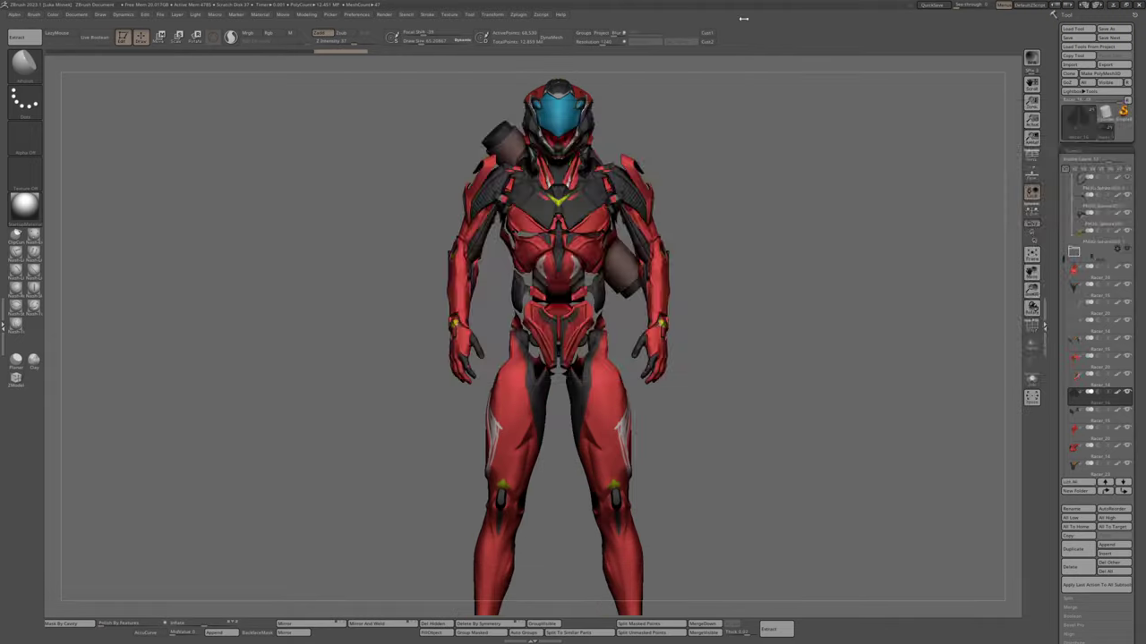
key(b)
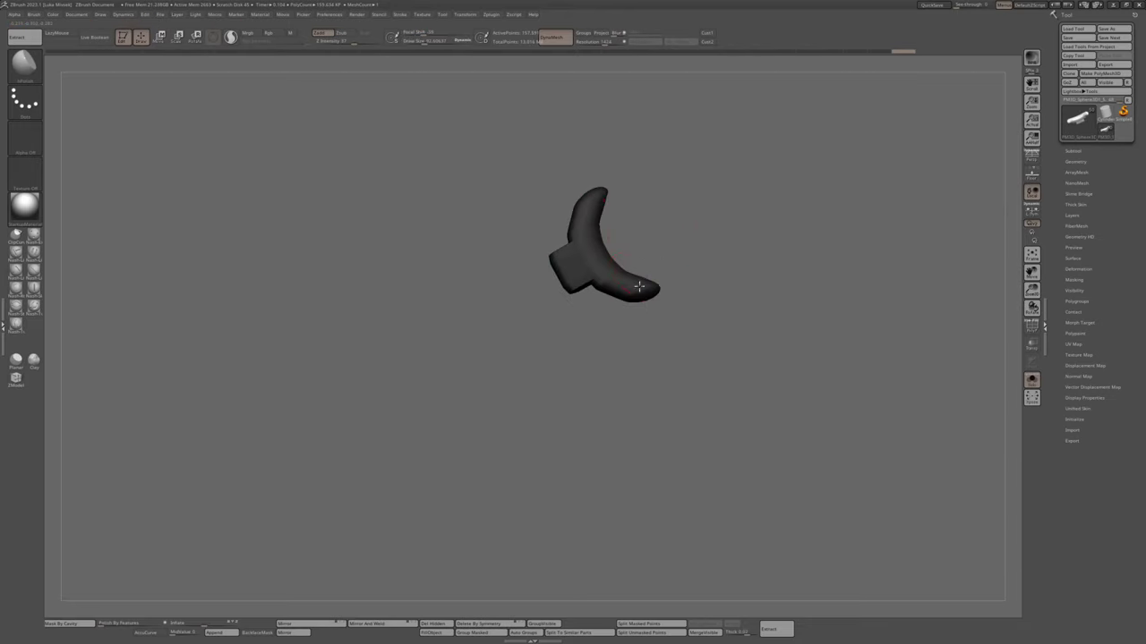
Trim the collar piece along a curve stroke, adjust brush size, and turn it to face front
ctrl+shift+drag(687, 291, 595, 267)
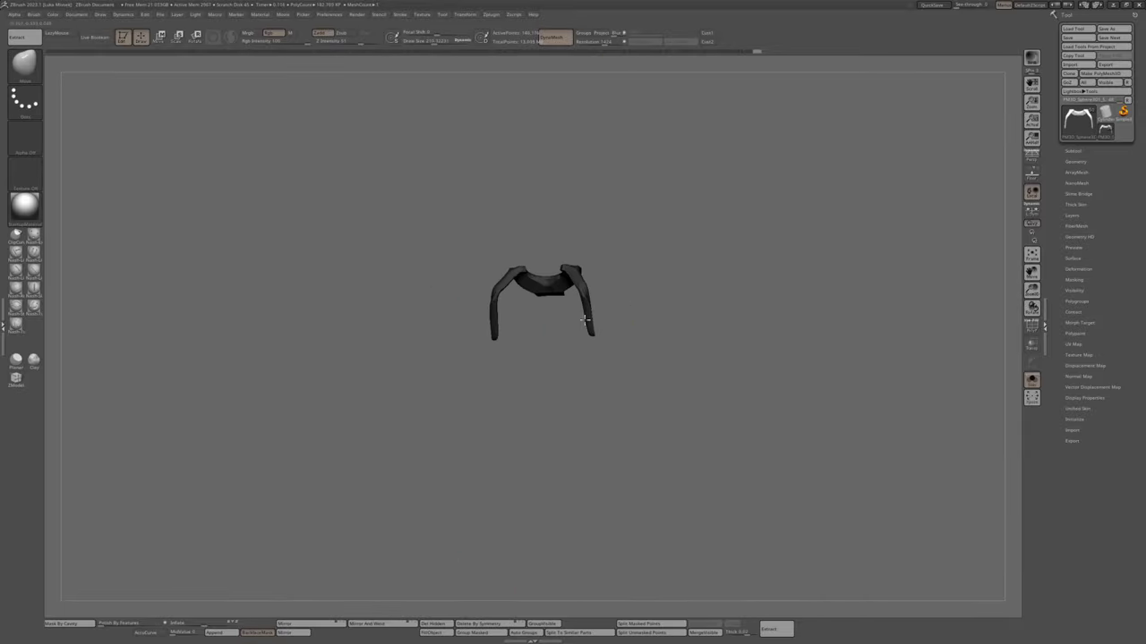
key(w)
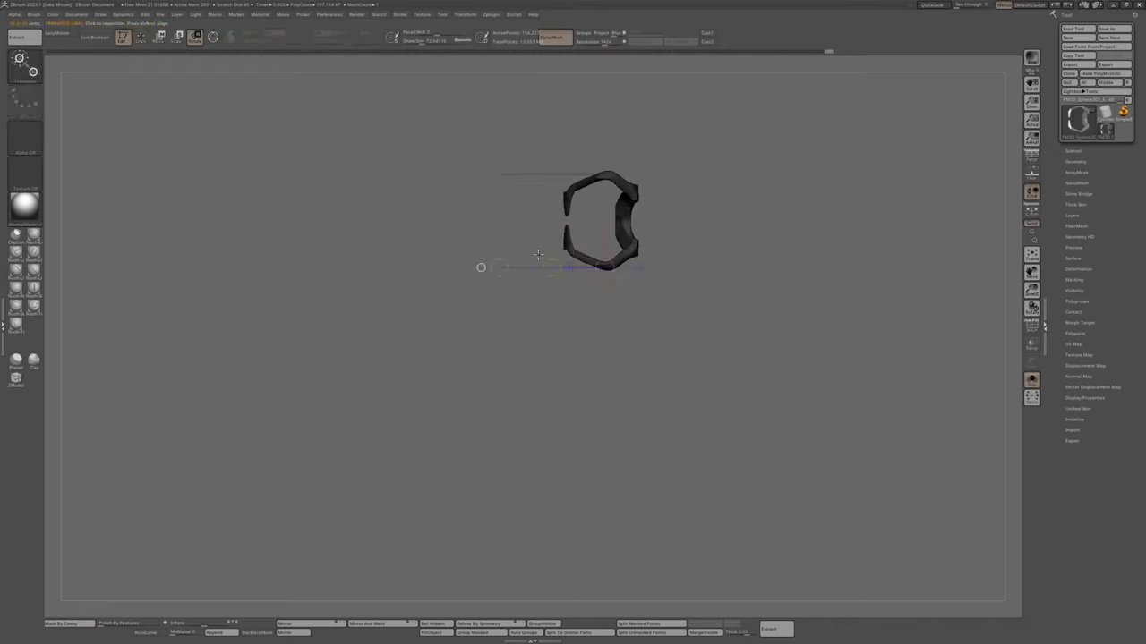
key(s)
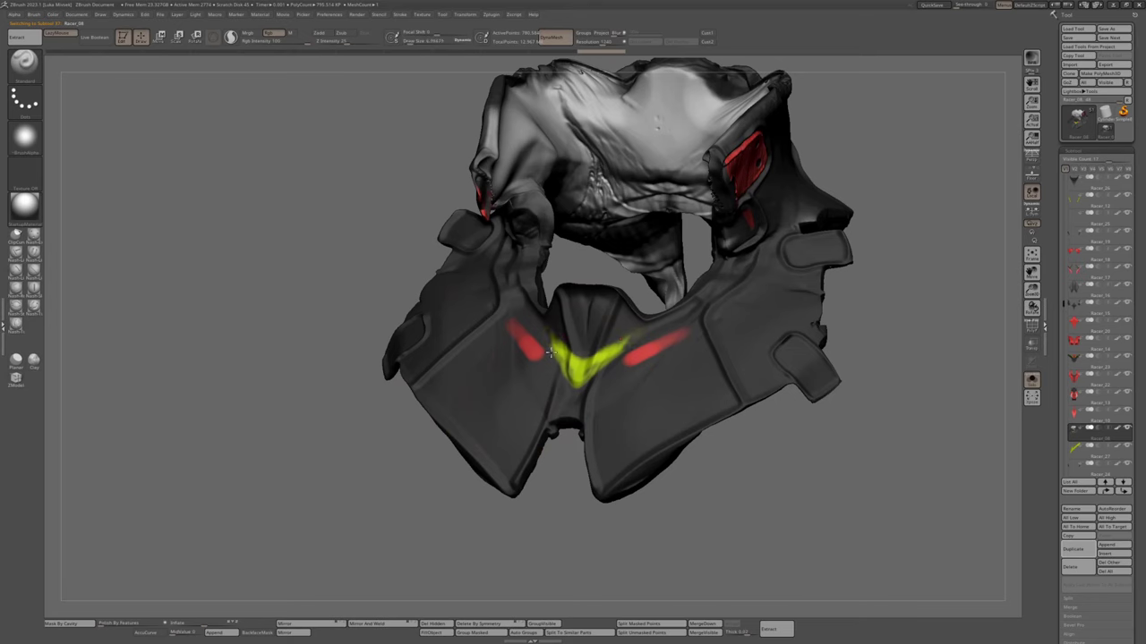
drag(583, 359, 539, 346)
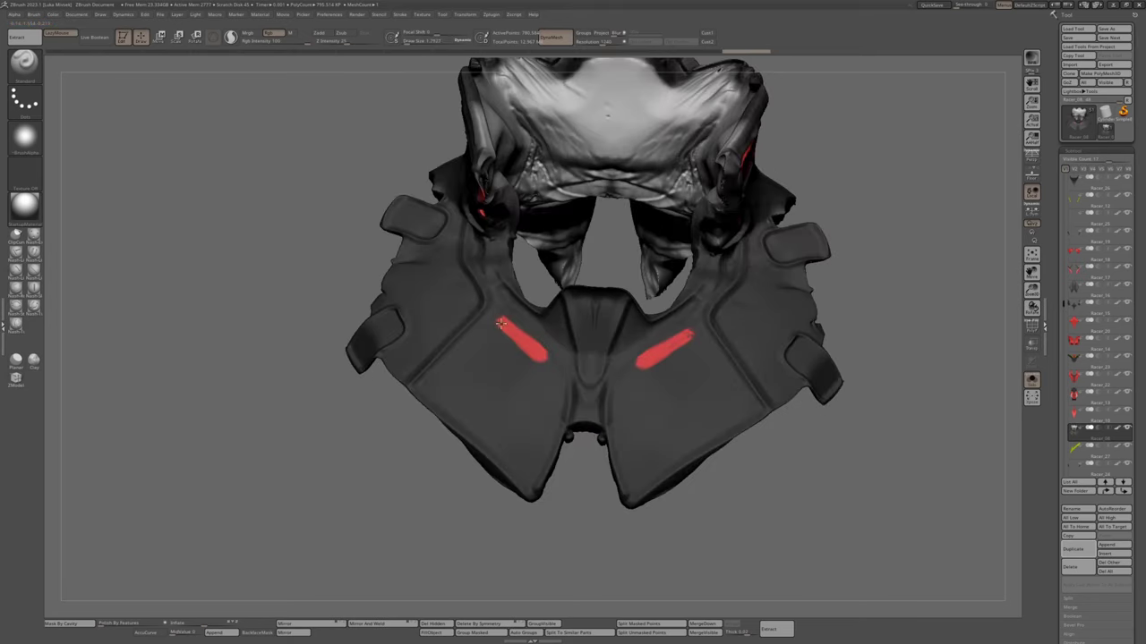
Rotate the yellow V piece round to a side view to inspect its thin edge
scroll(501, 324, down, 3)
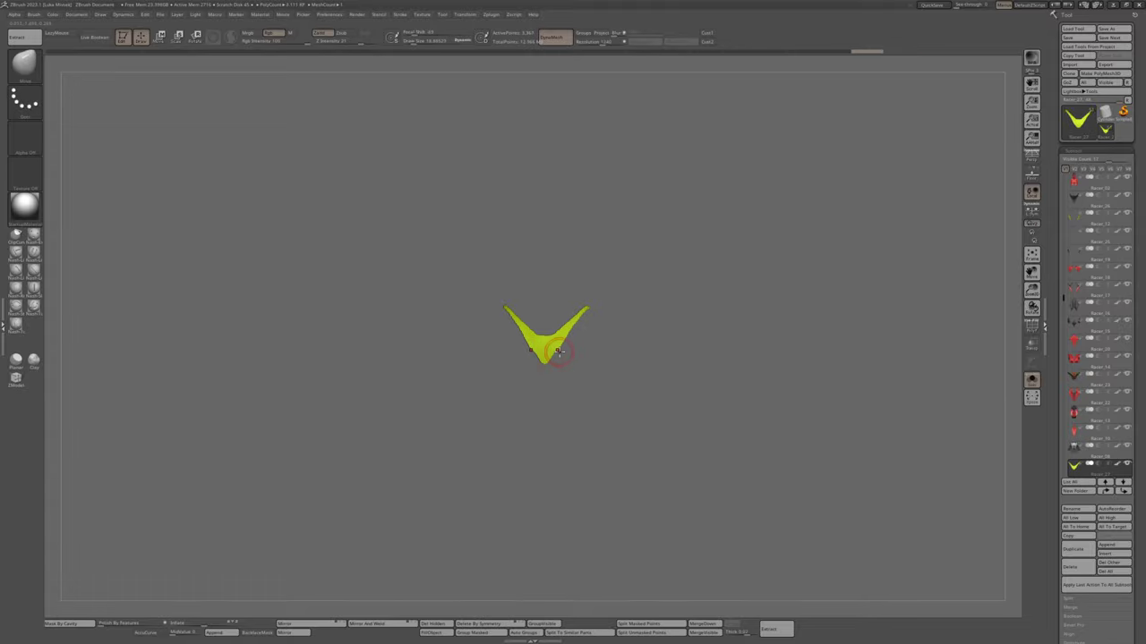
click(329, 14)
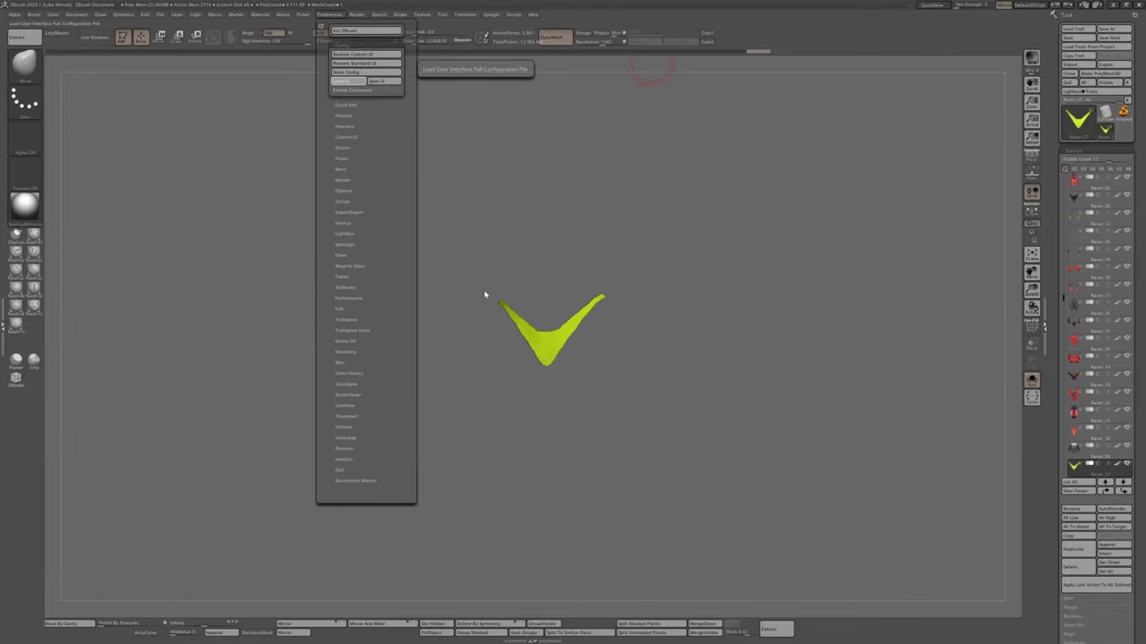
key(m)
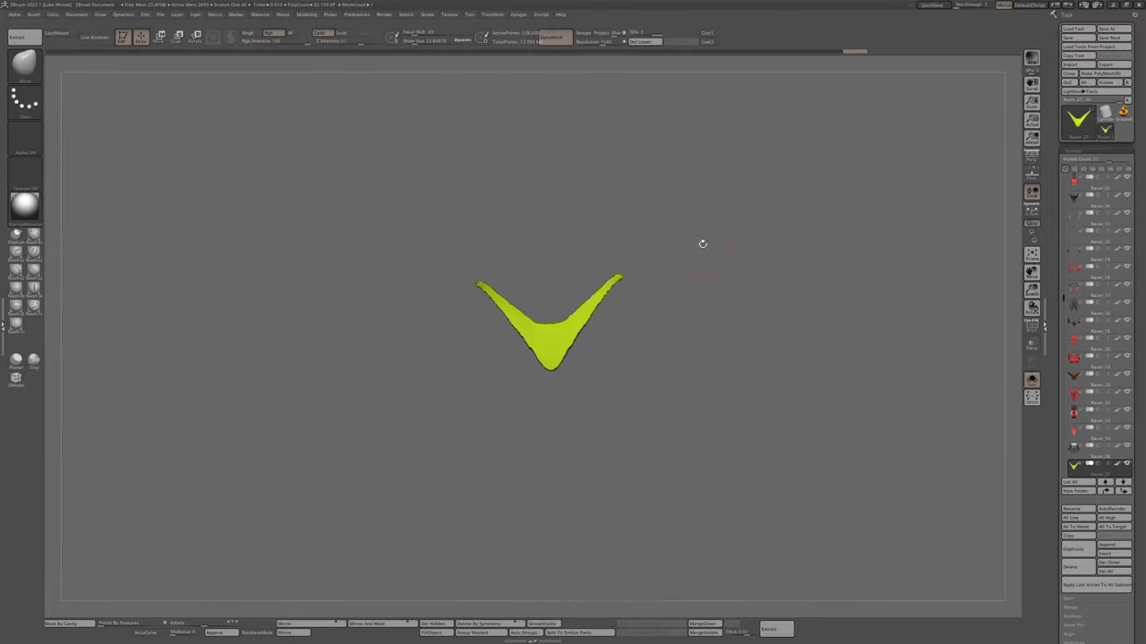
drag(698, 242, 450, 310)
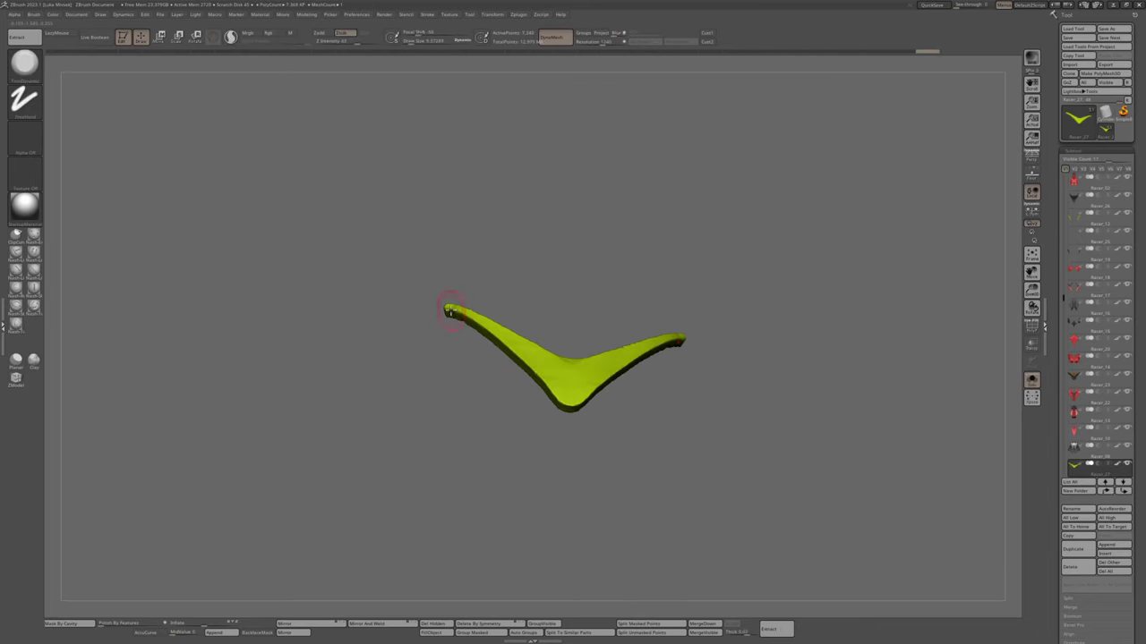
drag(529, 367, 532, 421)
Clip the thin edge off with a ClipCurve stroke, then turn Solo off to show everything
key(ctrl+shift)
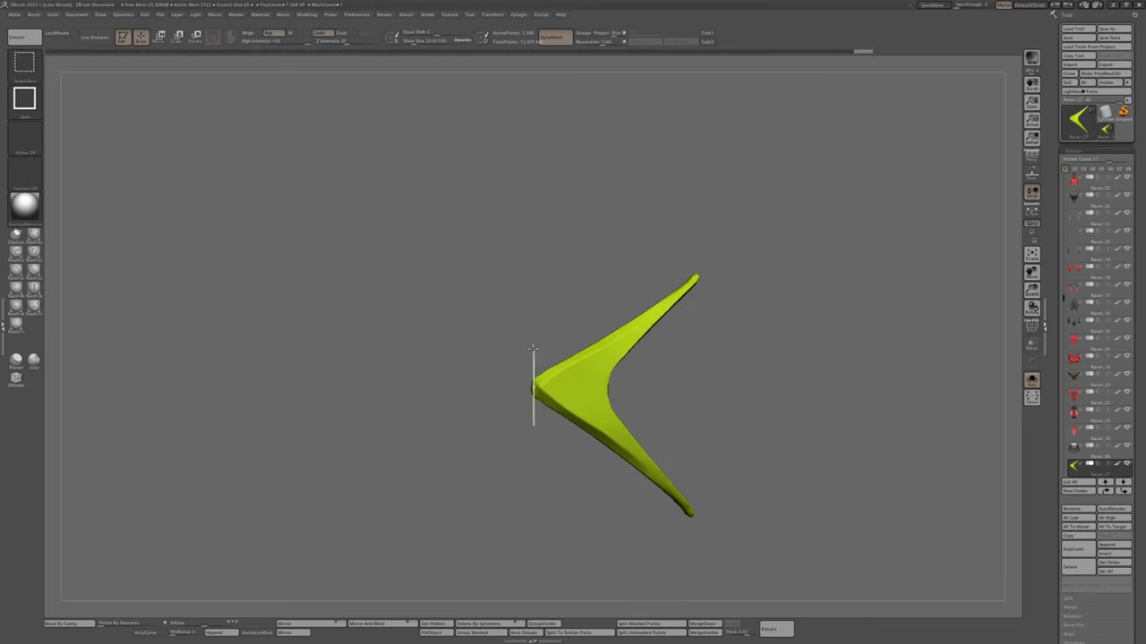
ctrl+shift+drag(683, 245, 684, 247)
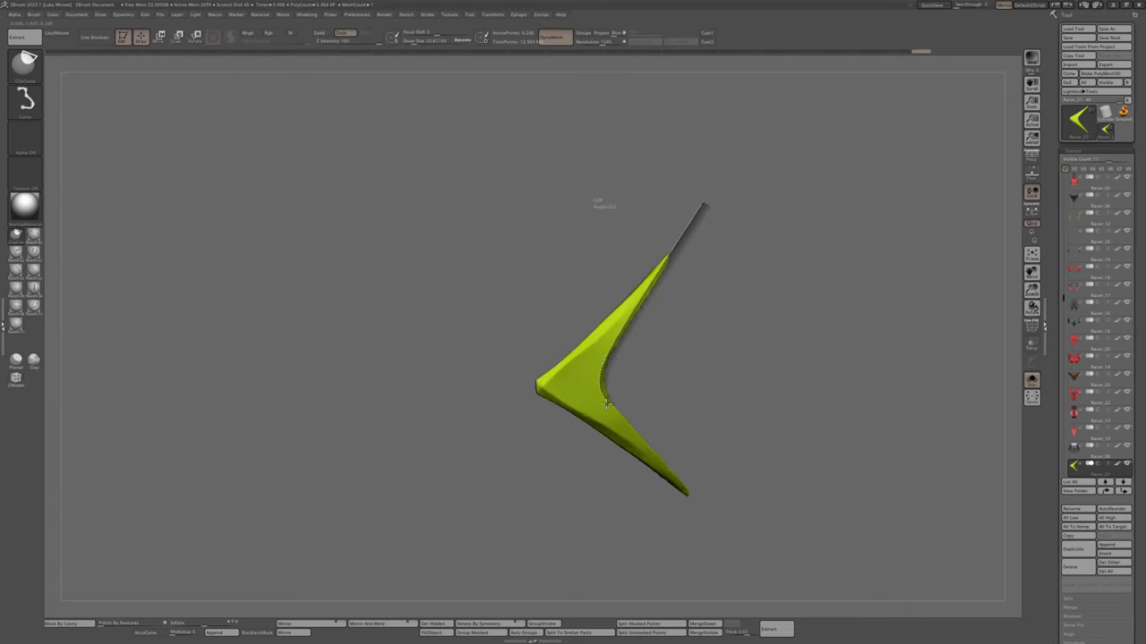
mouse_move(606, 405)
mouse_down()
mouse_move(668, 383)
mouse_move(542, 400)
mouse_move(565, 378)
mouse_move(582, 385)
mouse_up()
click(1032, 380)
drag(758, 199, 639, 323)
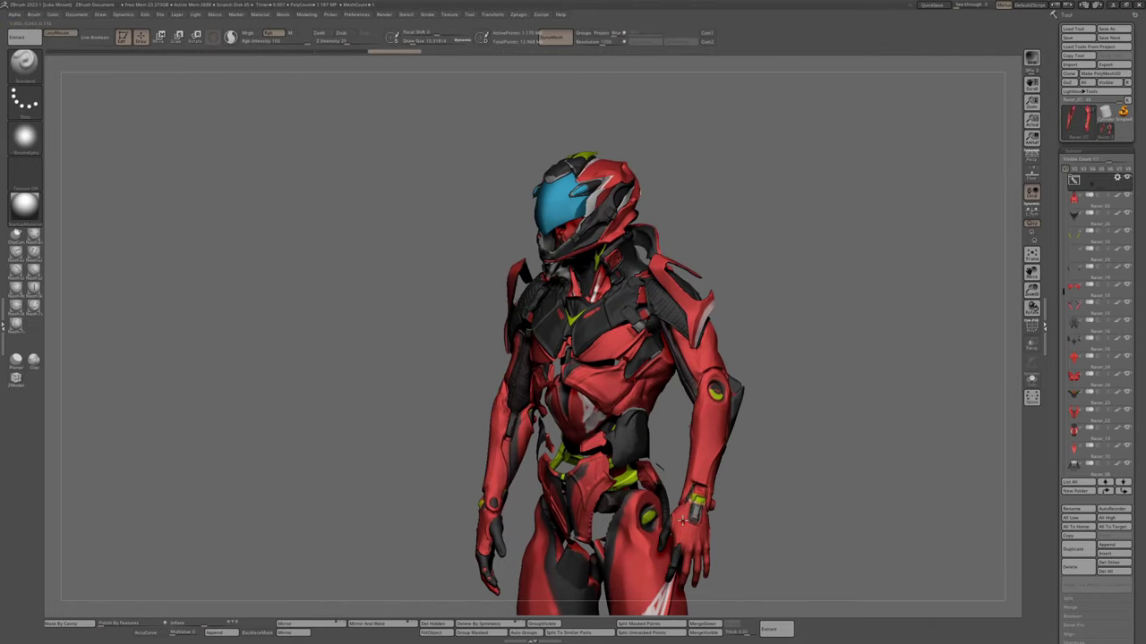
Solo the dark wing, then the arms, then the legs, toggling Solo and rotating the legs
drag(682, 521, 787, 276)
alt+click(787, 276)
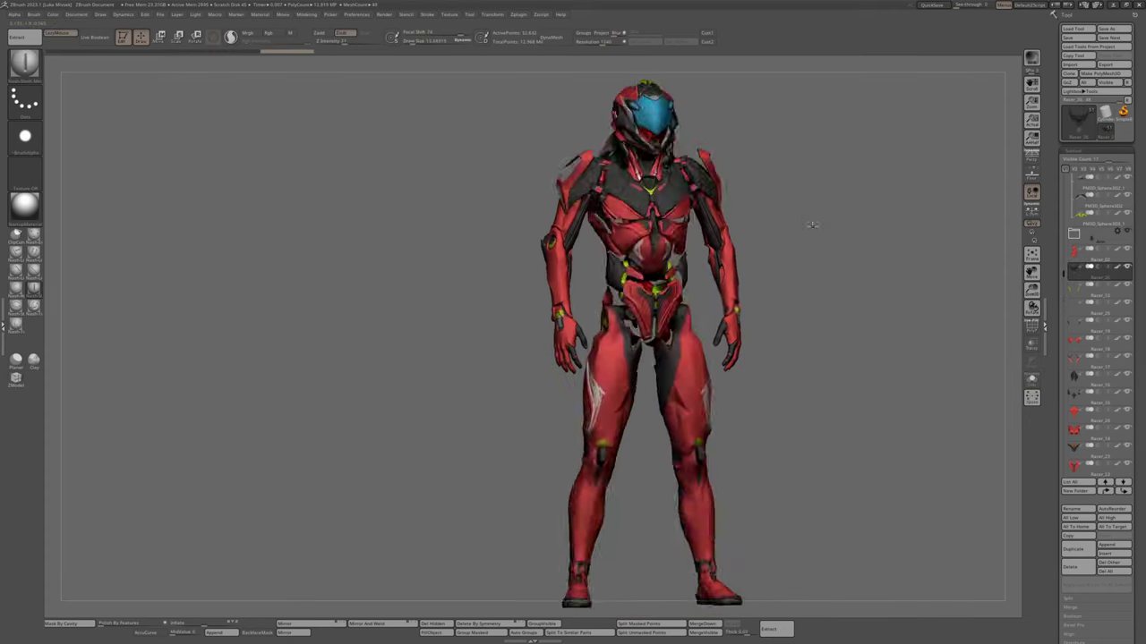
alt+click(752, 227)
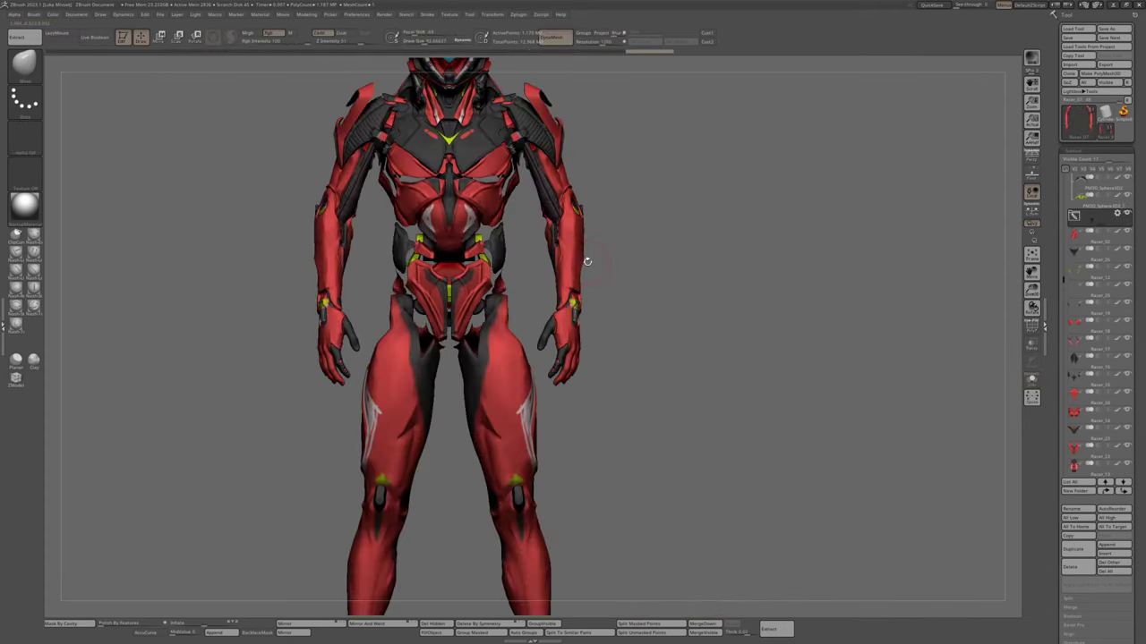
alt+click(604, 343)
drag(604, 343, 760, 286)
key(shift+s)
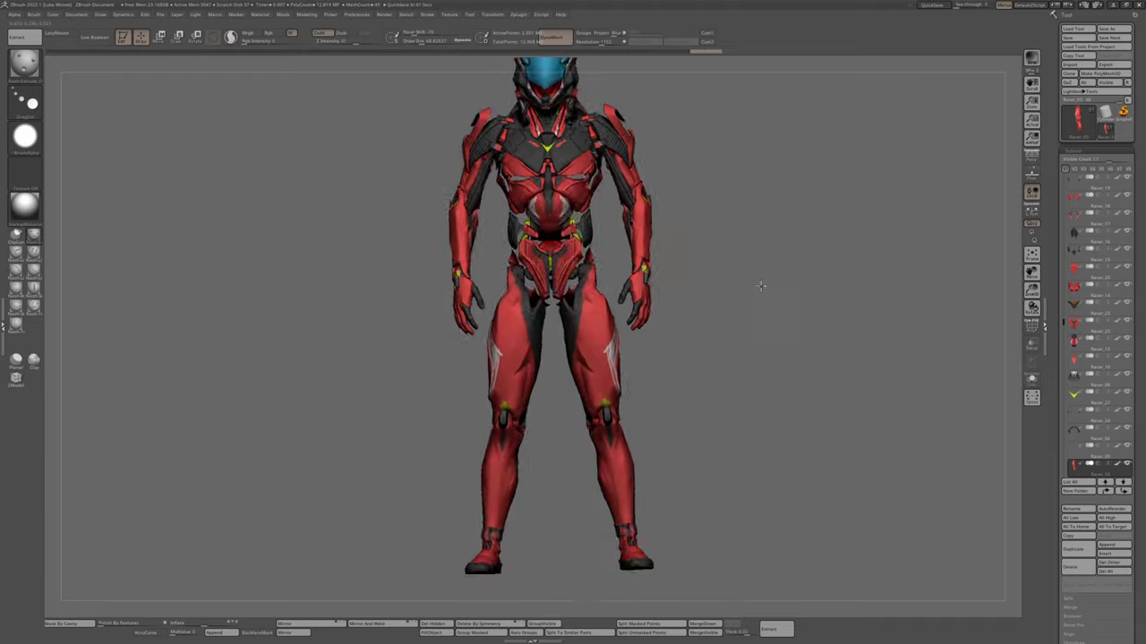
key(shift+s)
drag(680, 322, 486, 358)
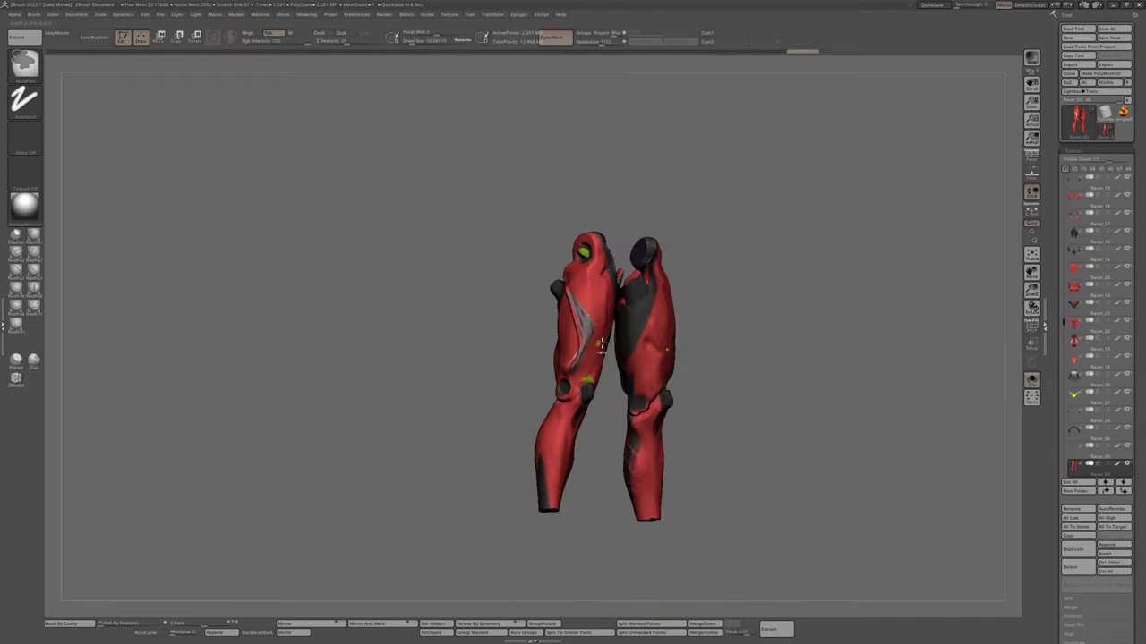
Select the leg armour, toggle Solo on and off, and rotate the full figure to face front
alt+click(587, 328)
key(shift+s)
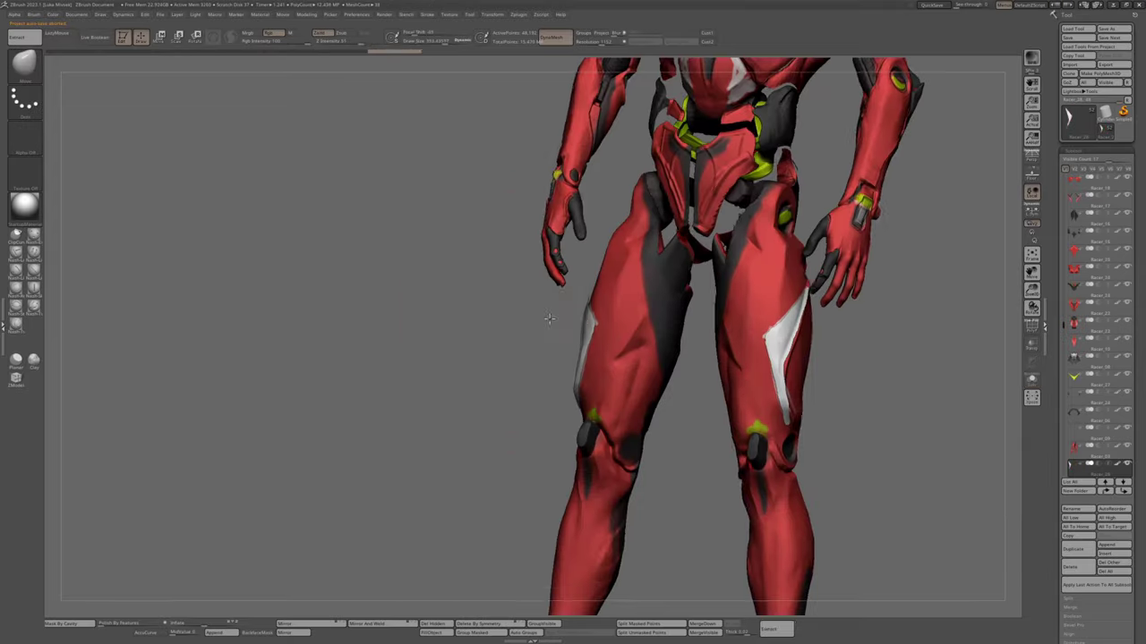
alt+click(618, 386)
key(shift+s)
drag(618, 386, 486, 242)
key(shift+s)
drag(511, 334, 693, 314)
Solo the curved white leg pieces, apply Panel Loops, and rotate them to check the thickness
key(space)
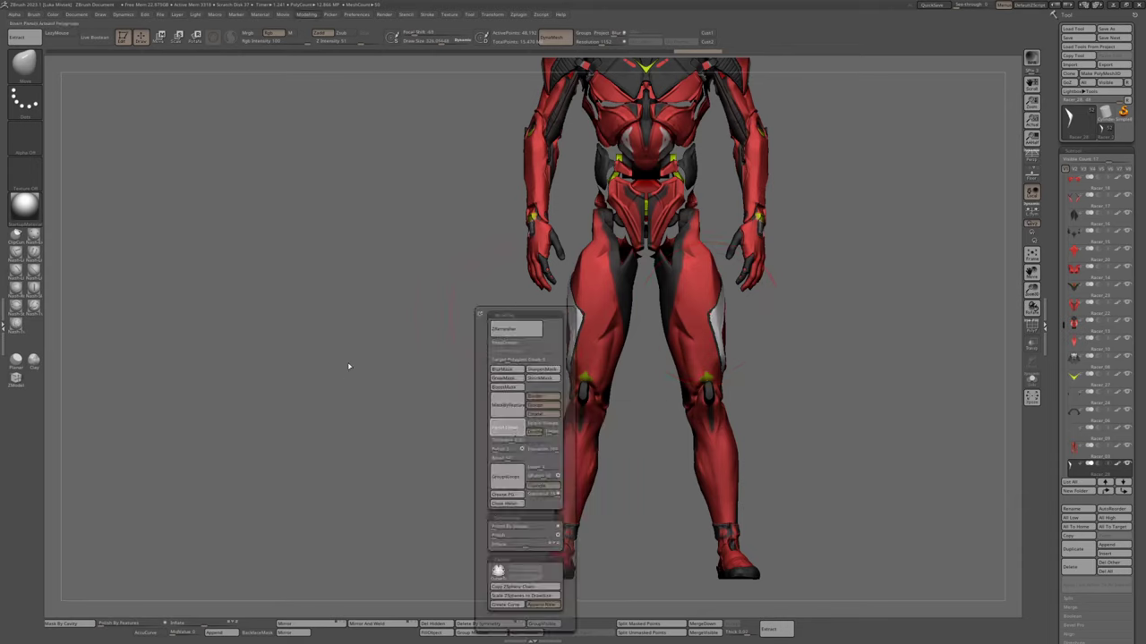
key(shift+s)
click(477, 445)
drag(422, 353, 573, 391)
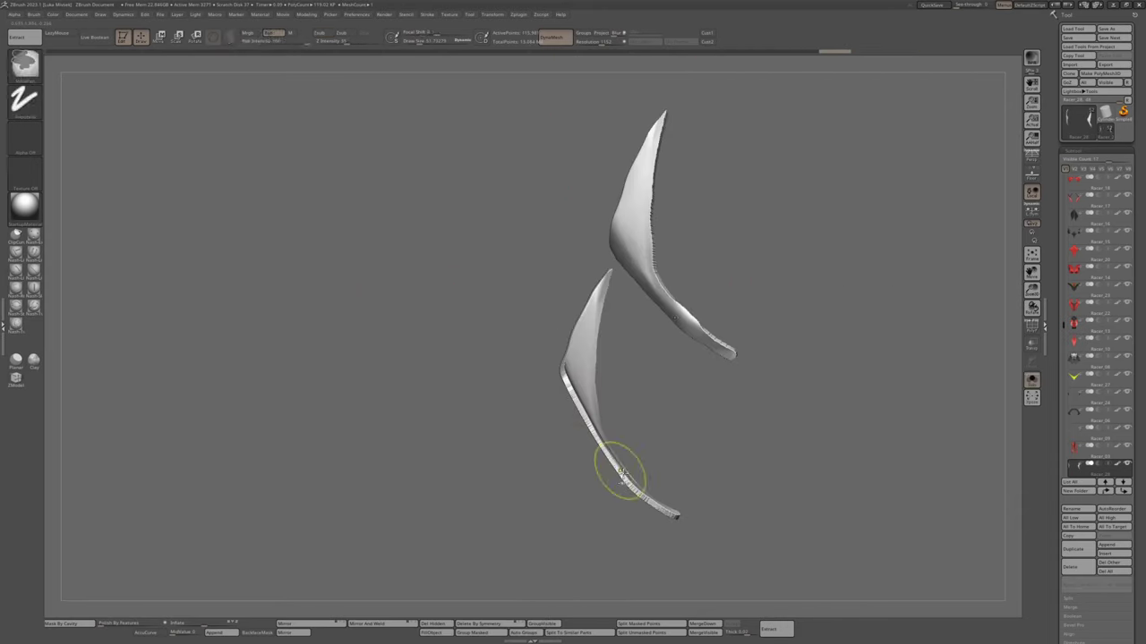
drag(621, 474, 689, 392)
drag(710, 295, 605, 347)
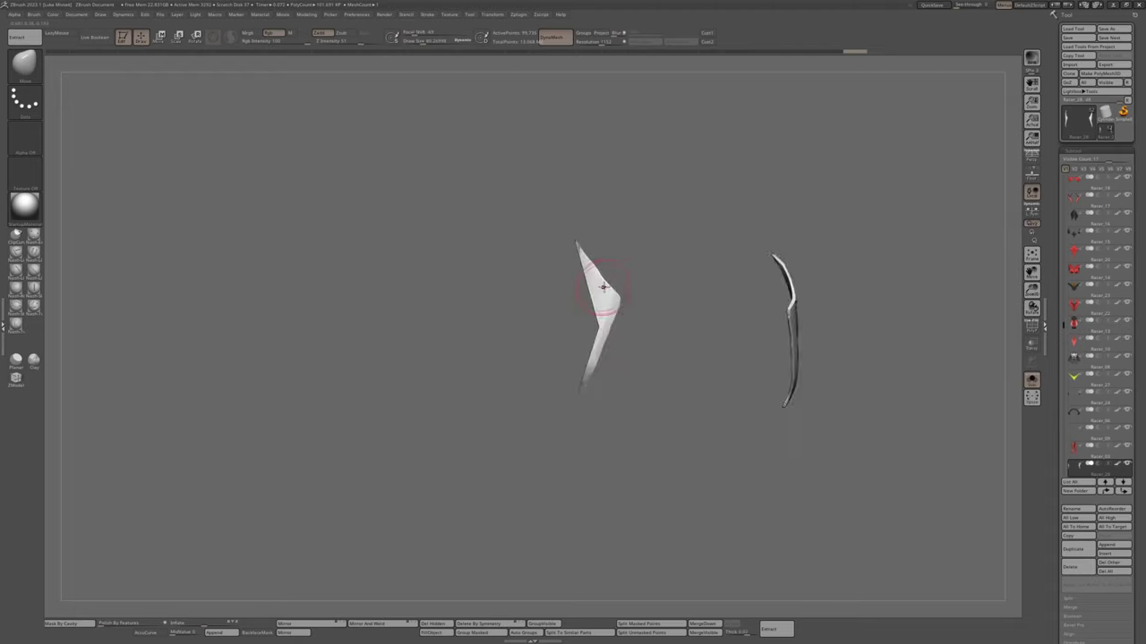
drag(604, 287, 543, 324)
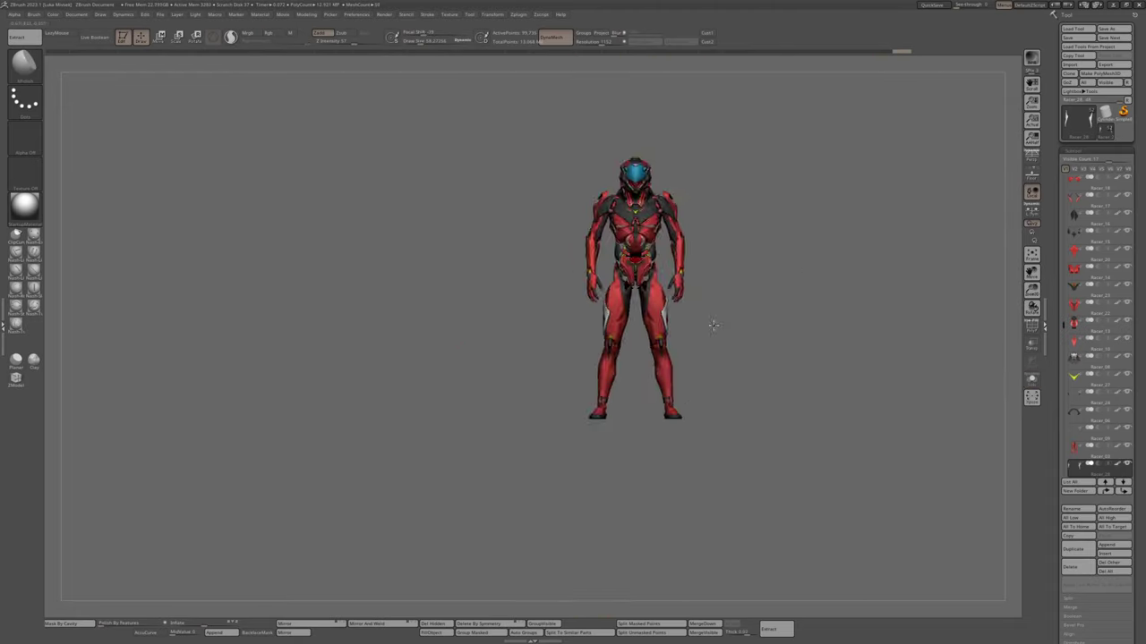
Solo the red hip centre piece, apply Panel Loops, and check its thickness edge-on
alt+click(710, 349)
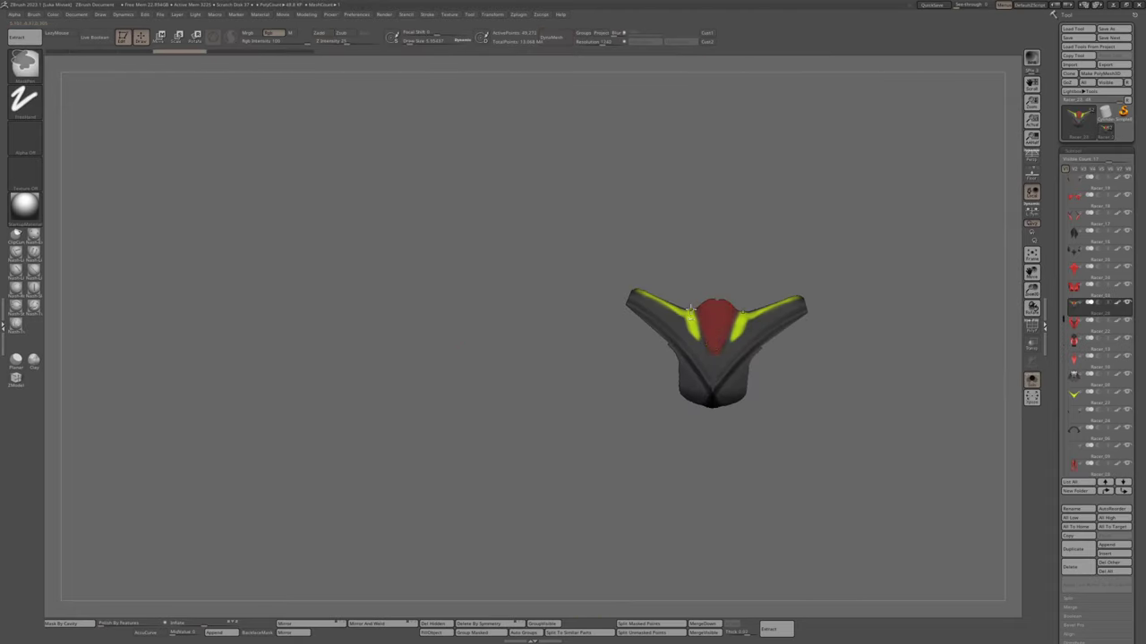
alt+click(702, 315)
key(b)
click(547, 559)
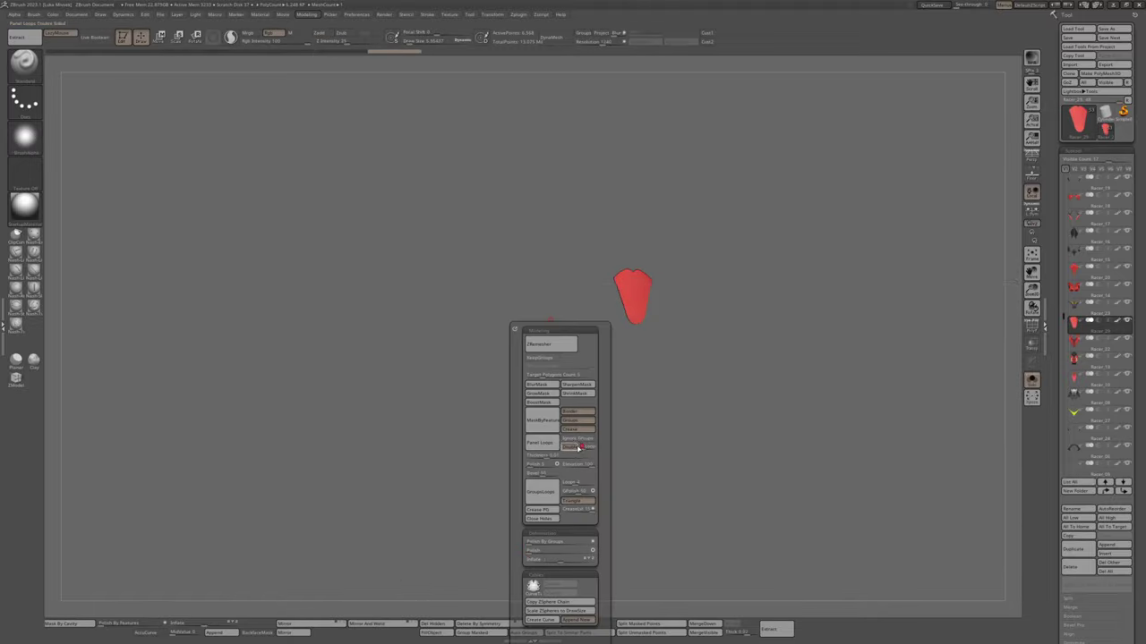
click(541, 443)
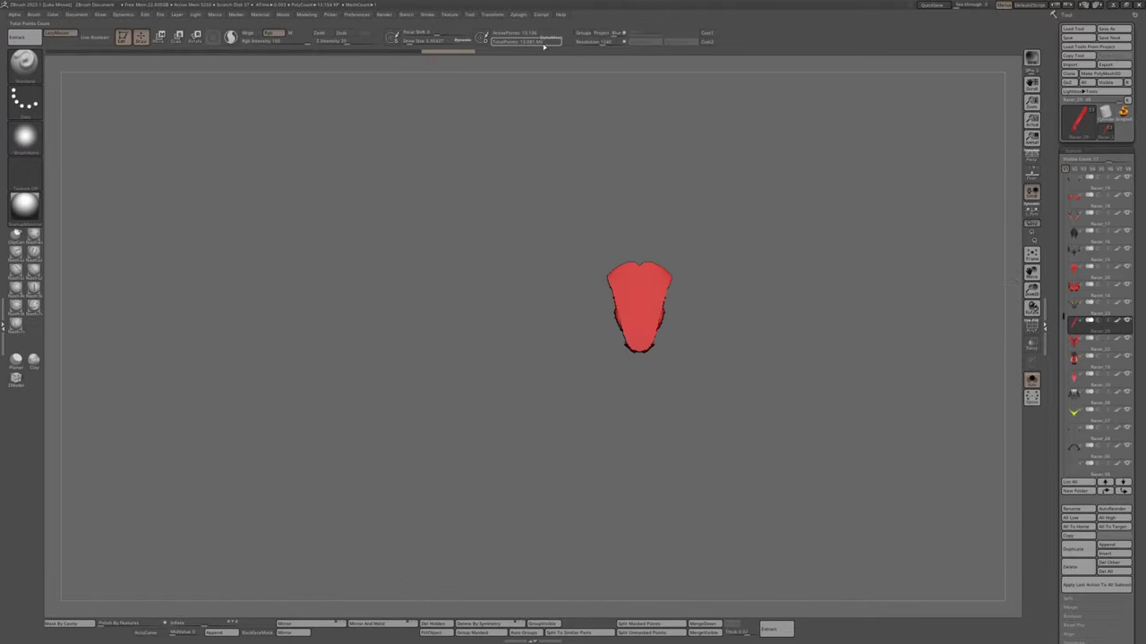
mouse_move(670, 345)
shift+mouse_down()
mouse_move(403, 469)
mouse_move(635, 374)
shift+mouse_up()
drag(703, 402, 582, 282)
Select the two green wing pieces, apply Panel Loops, and rotate them to check thickness
alt+click(583, 282)
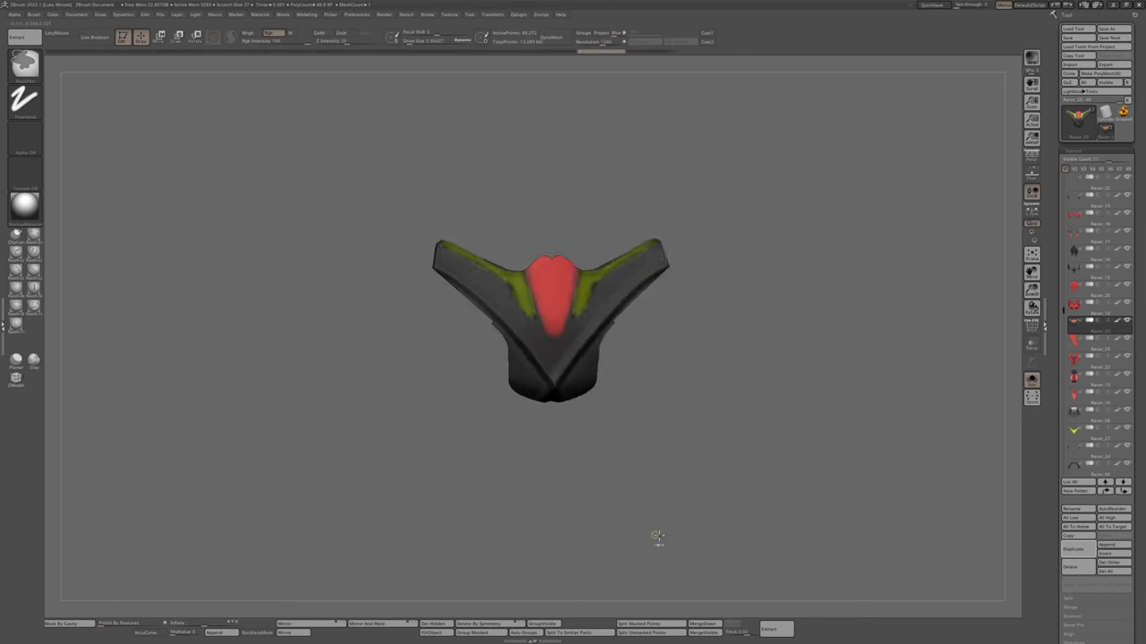
alt+click(550, 422)
key(space)
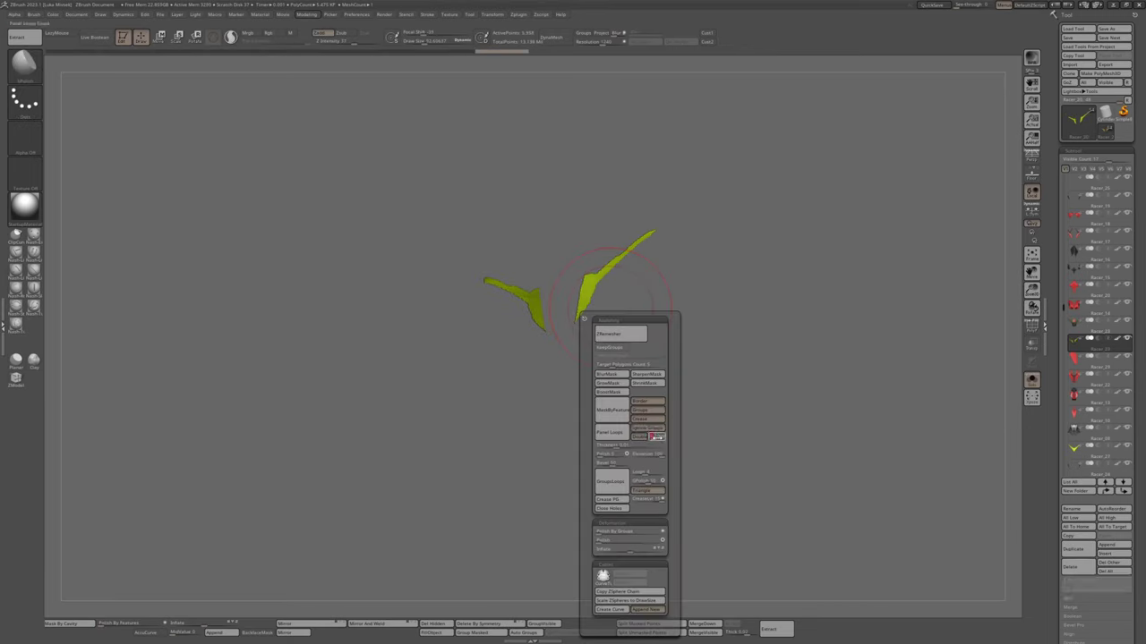
drag(473, 302, 570, 376)
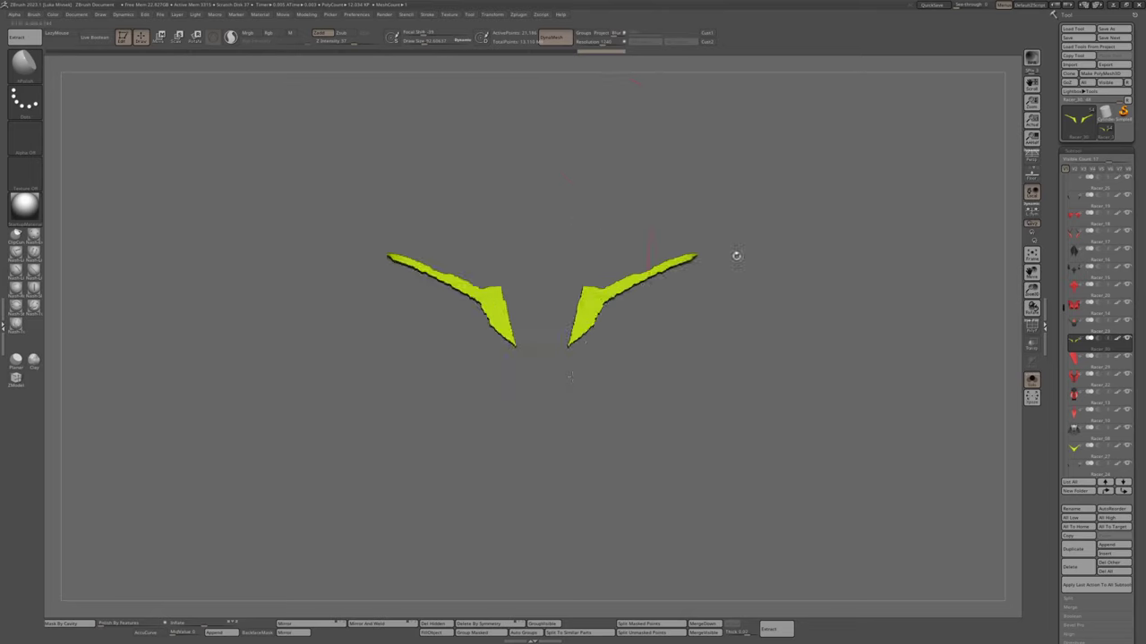
drag(594, 292, 648, 271)
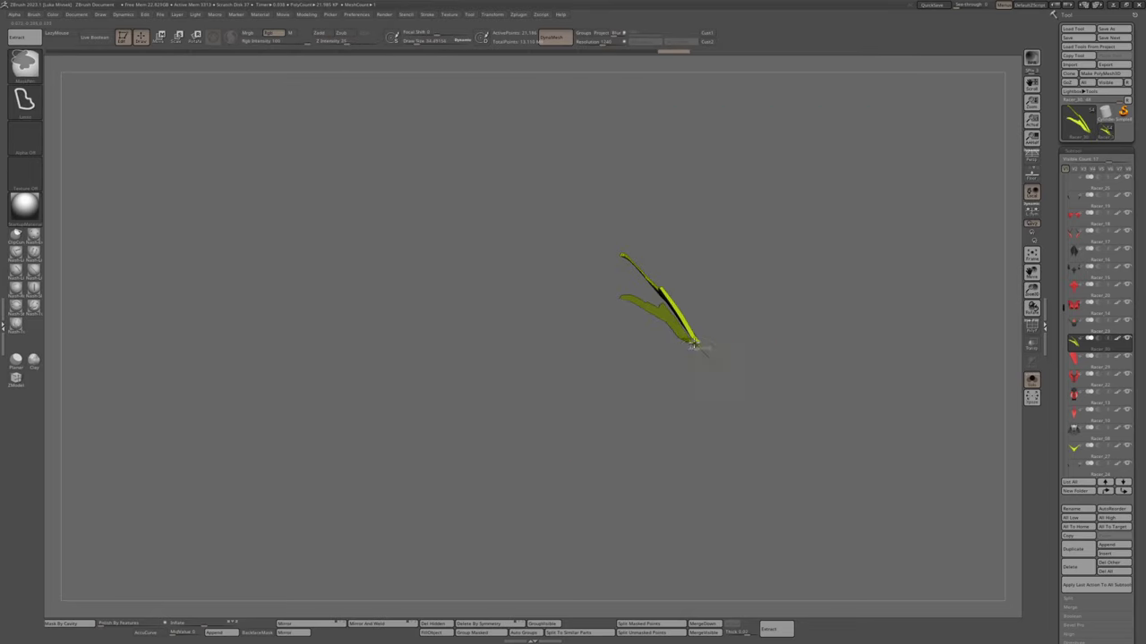
drag(693, 345, 616, 319)
drag(703, 367, 721, 296)
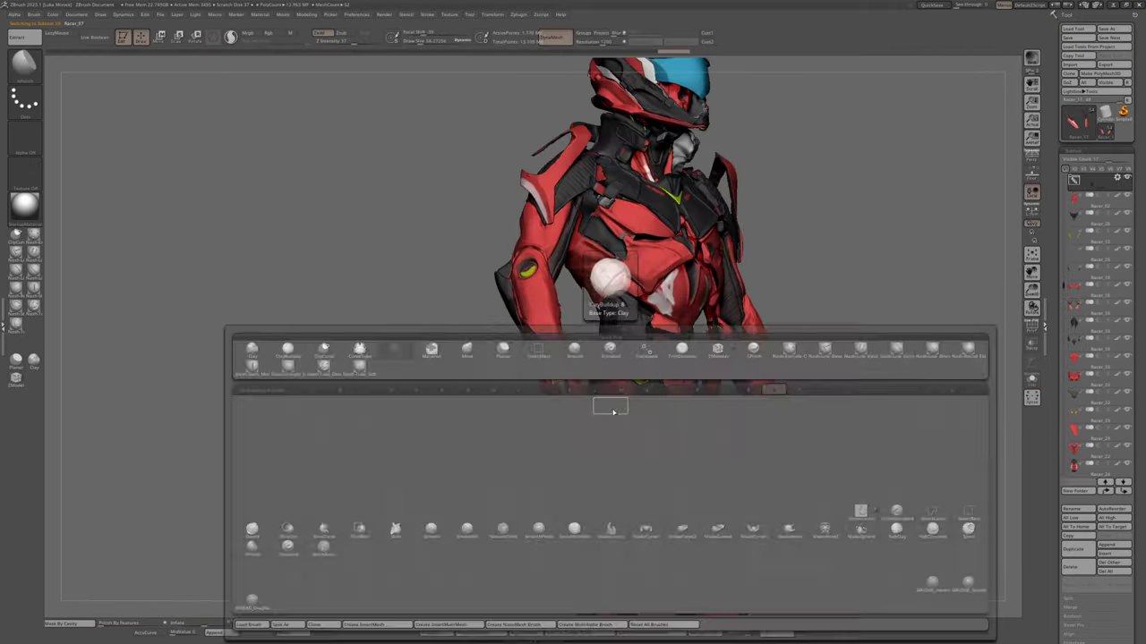
click(613, 411)
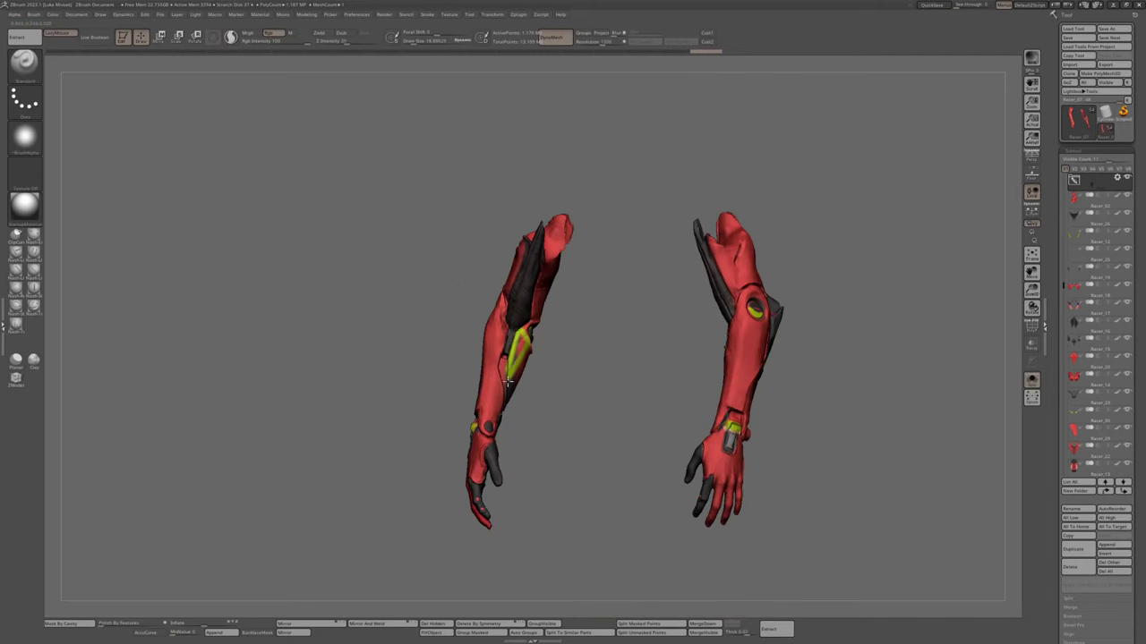
right_drag(508, 381, 447, 374)
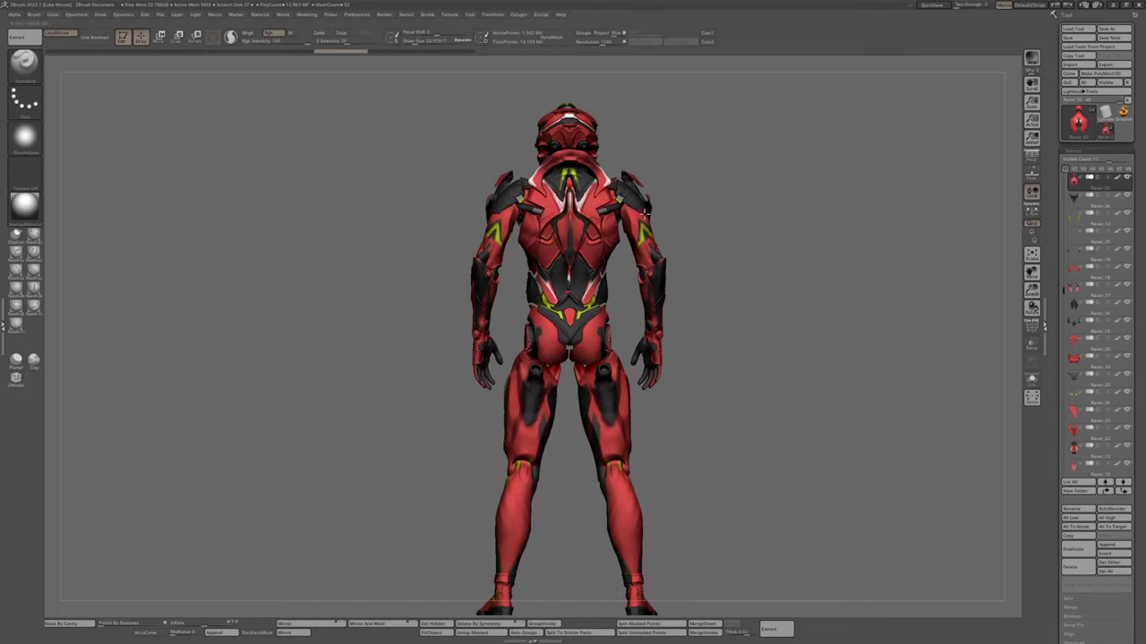
Select a couple of armour pieces, recentre with F, mask the lower legs, and face front
alt+click(644, 214)
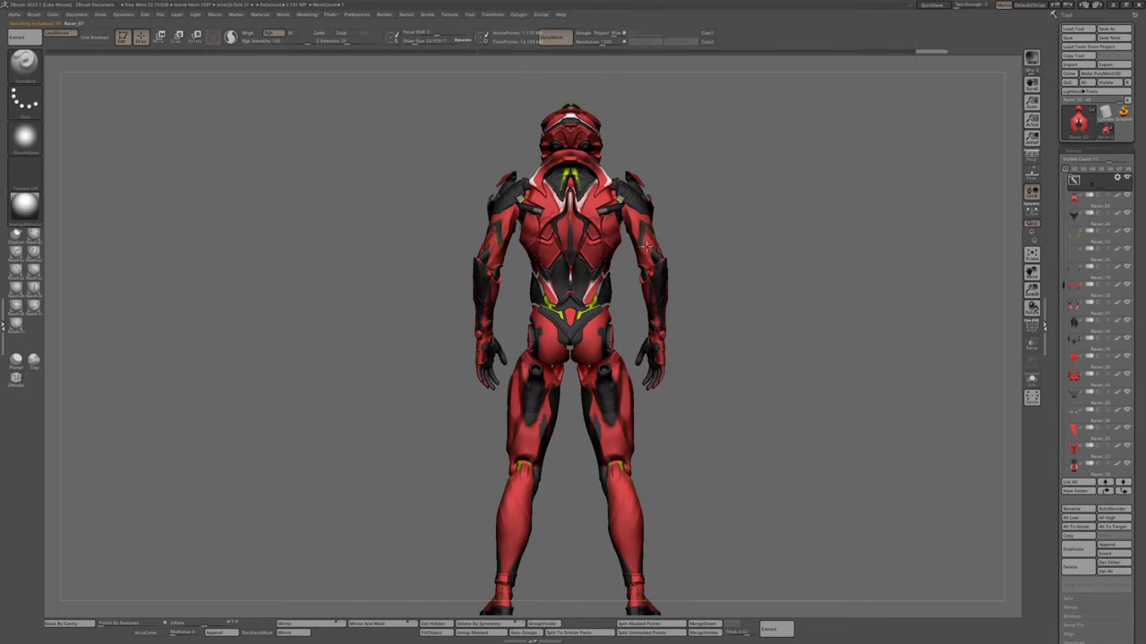
key(f)
alt+click(610, 495)
mouse_move(604, 517)
ctrl+mouse_down()
mouse_move(609, 495)
mouse_move(779, 314)
mouse_move(840, 280)
mouse_move(743, 287)
ctrl+mouse_up()
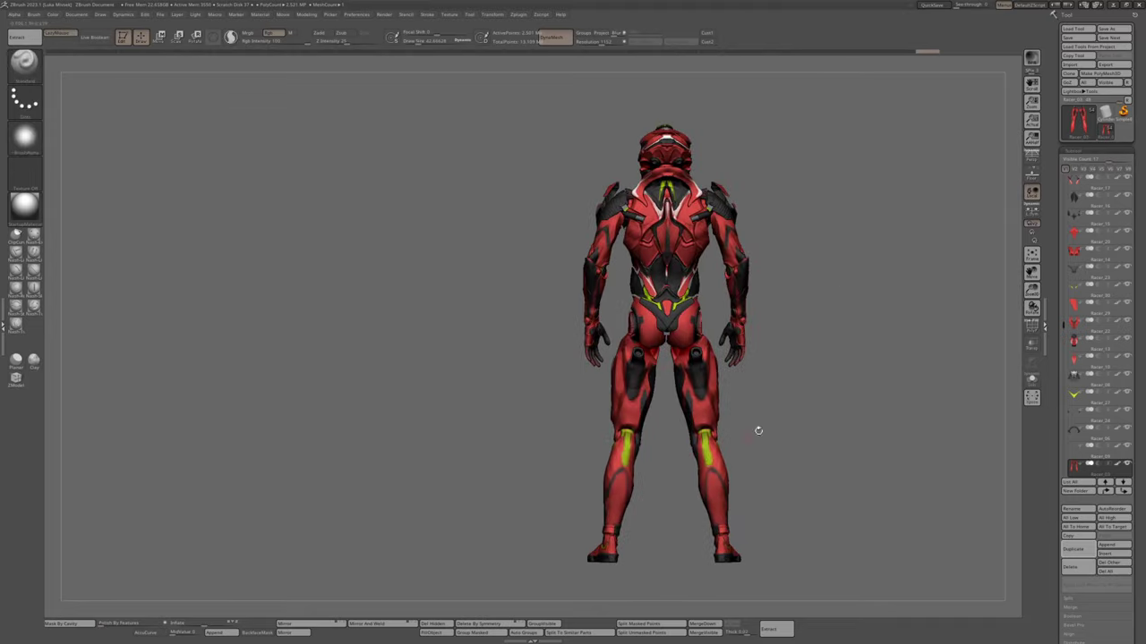
drag(758, 431, 577, 283)
Step through armour pieces, briefly soloing the helmet and collar, then rotate the full figure
alt+click(755, 231)
alt+click(684, 212)
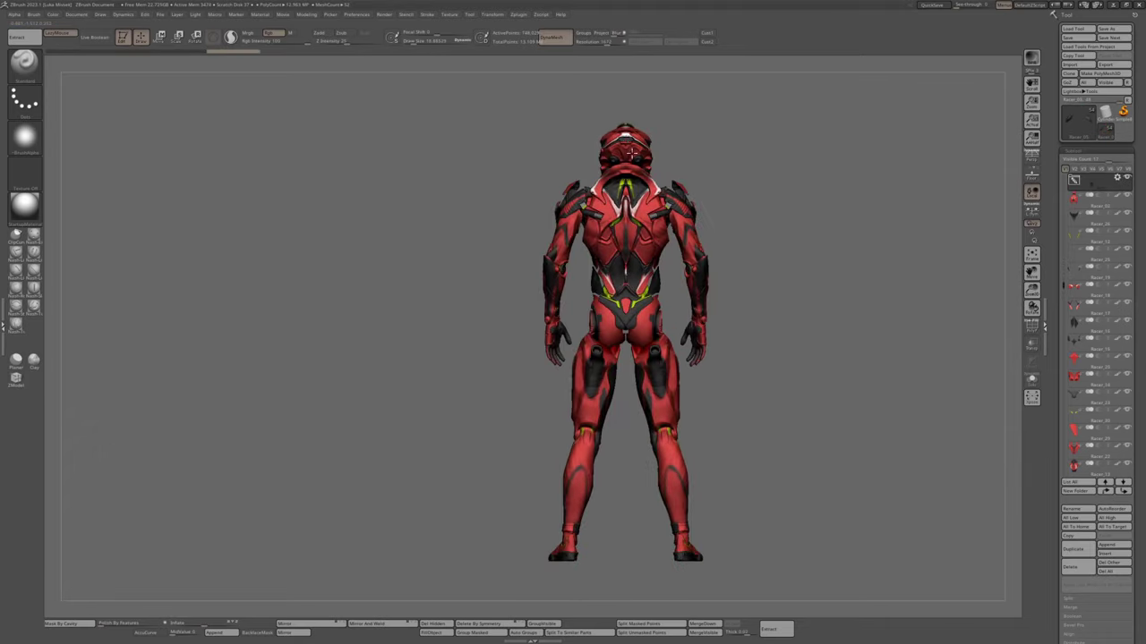
alt+click(577, 284)
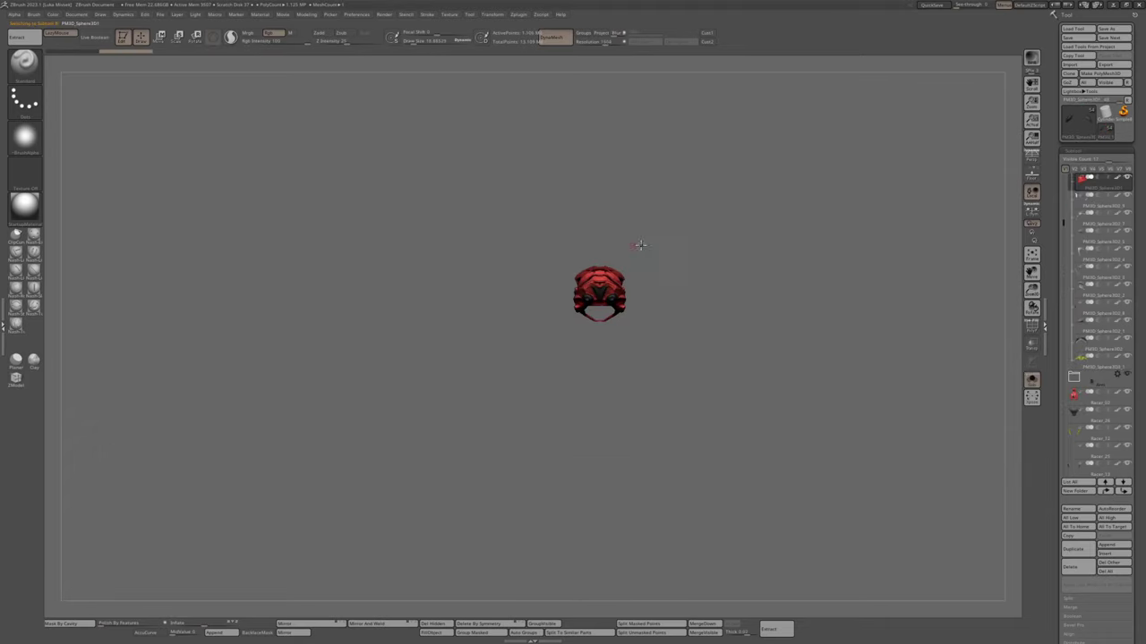
alt+click(595, 295)
drag(595, 295, 692, 363)
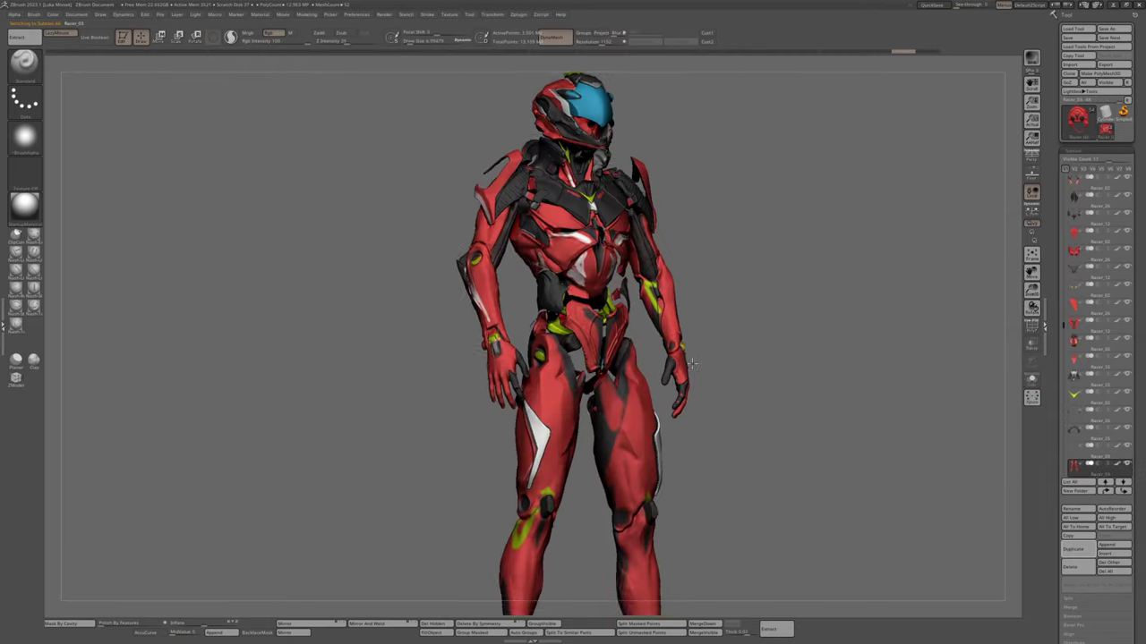
alt+click(624, 413)
drag(603, 396, 566, 350)
Select another piece and orbit the full figure to check it from all sides
alt+click(567, 350)
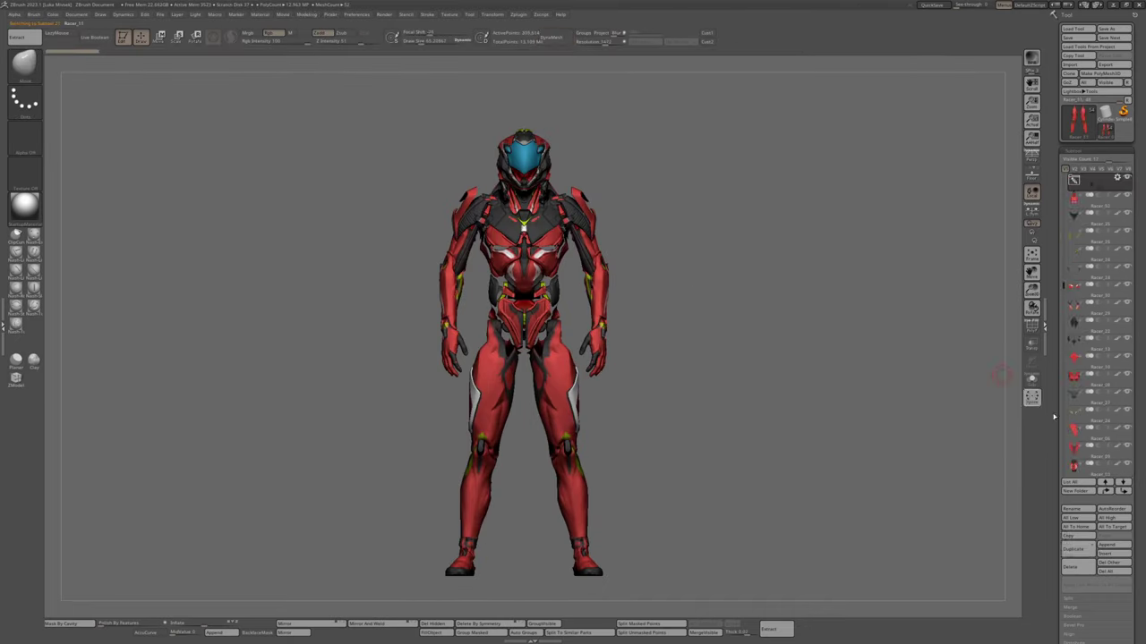
mouse_move(626, 295)
mouse_down()
mouse_move(680, 295)
mouse_move(588, 281)
mouse_move(680, 287)
mouse_move(716, 277)
mouse_move(644, 269)
mouse_move(779, 264)
mouse_move(709, 259)
mouse_move(787, 270)
mouse_move(743, 268)
mouse_up()
key(w)
key(q)
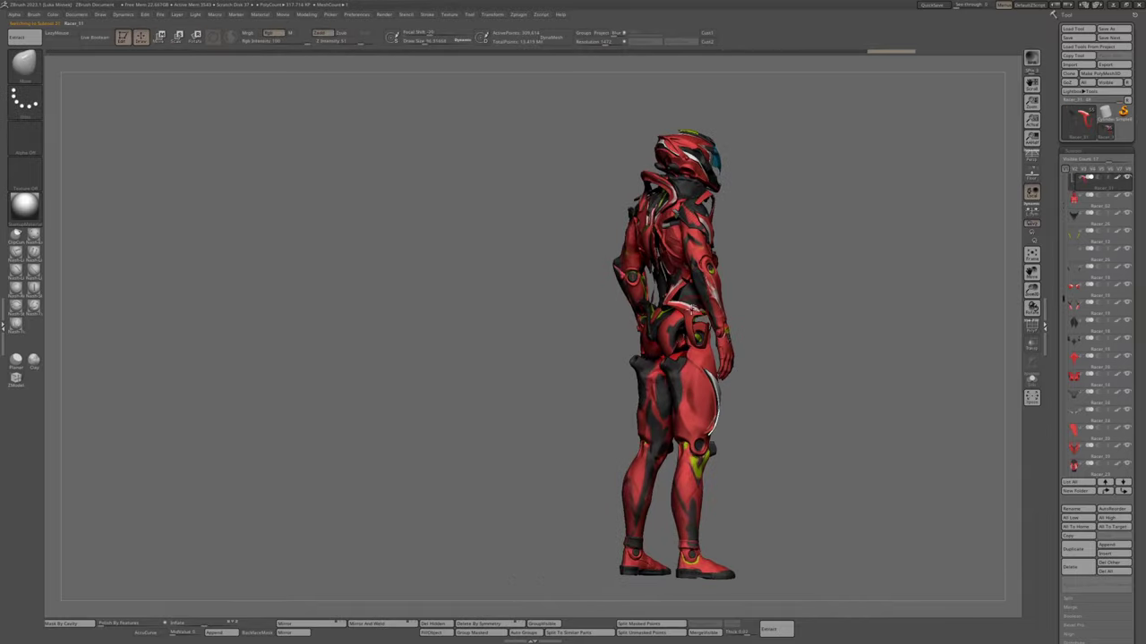
drag(691, 309, 678, 298)
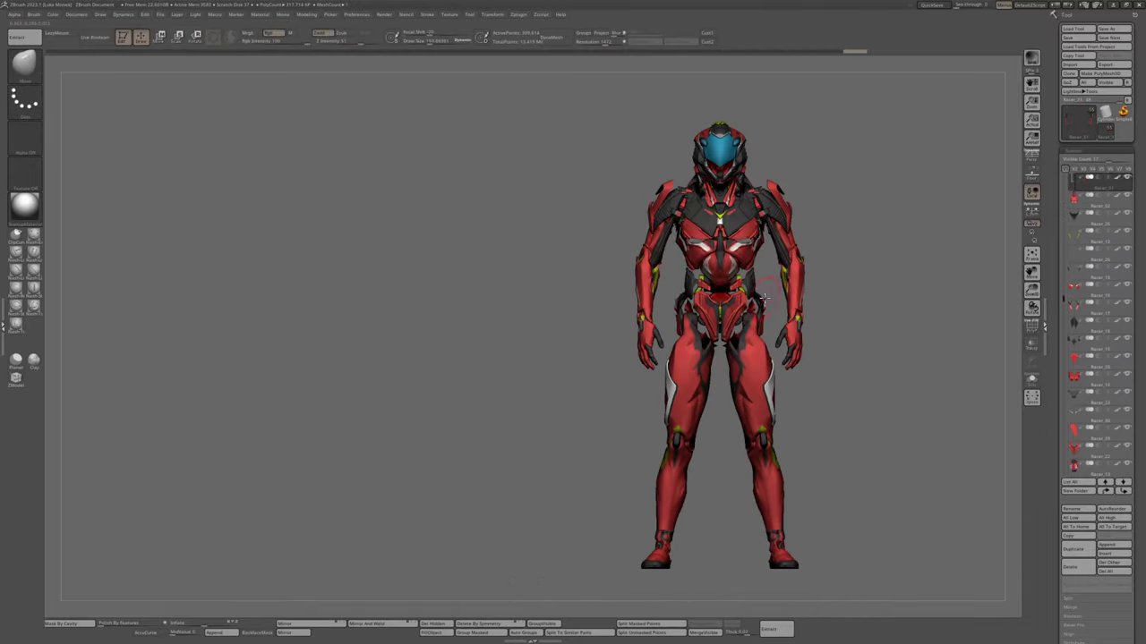
drag(766, 298, 833, 215)
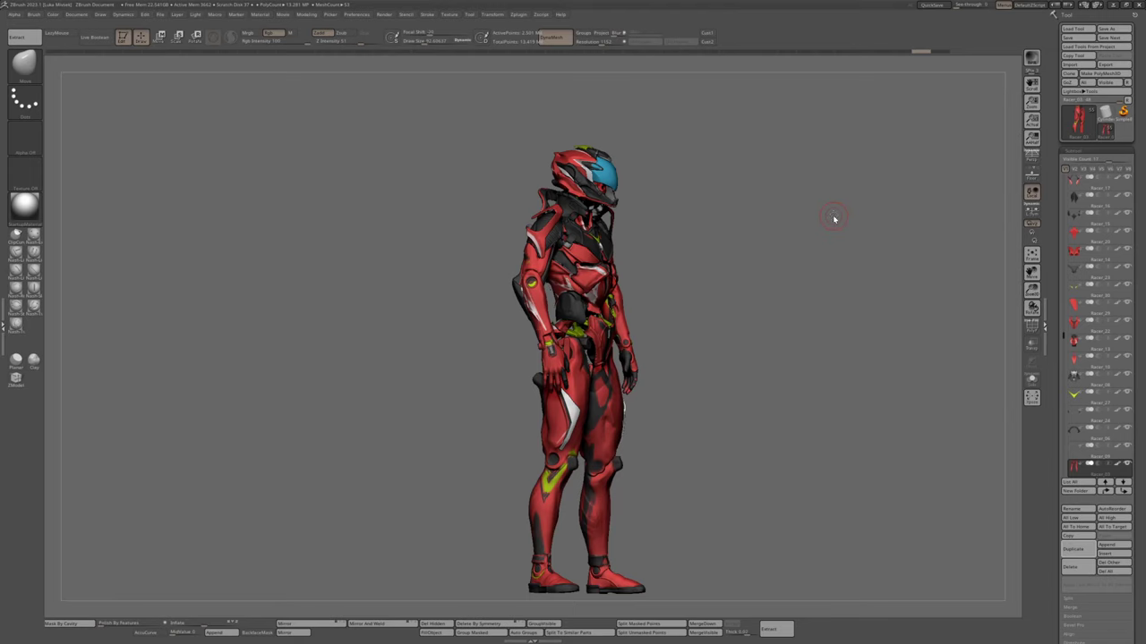
shift+drag(834, 218, 822, 229)
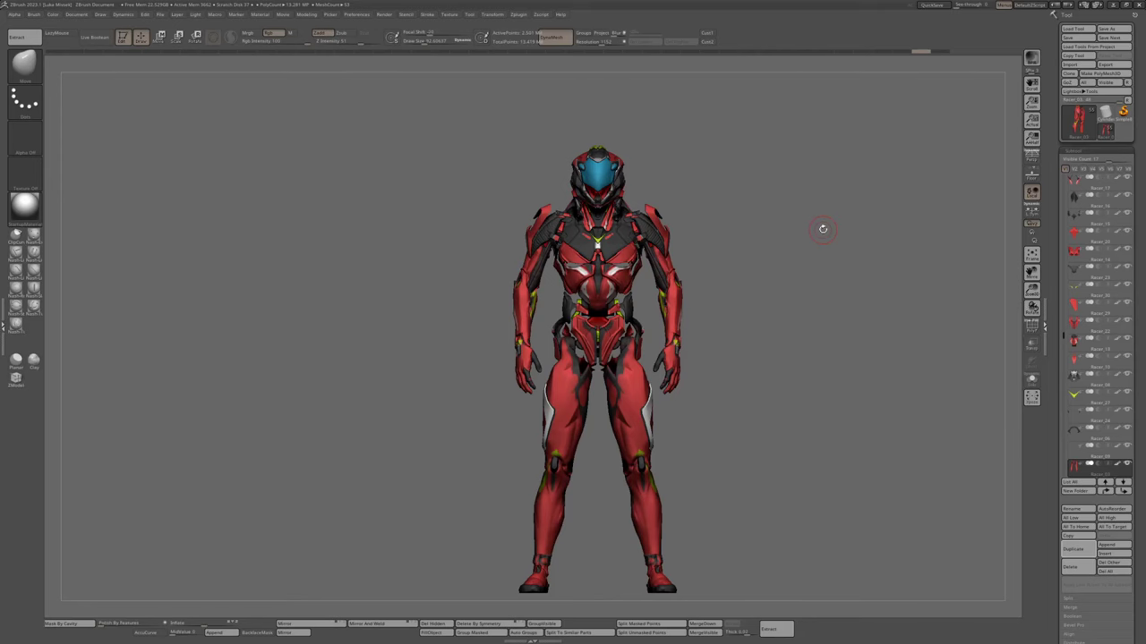
drag(822, 229, 639, 251)
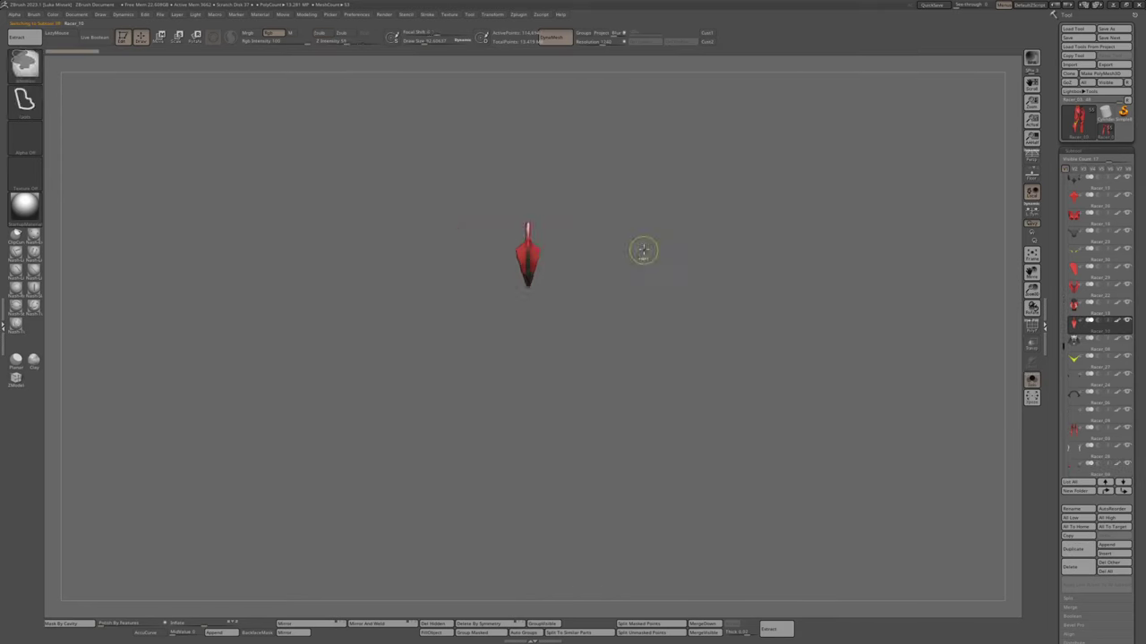
Solo and frame the red spike piece, lasso-mask its dark centre strip, and split it off
alt+click(519, 208)
key(f)
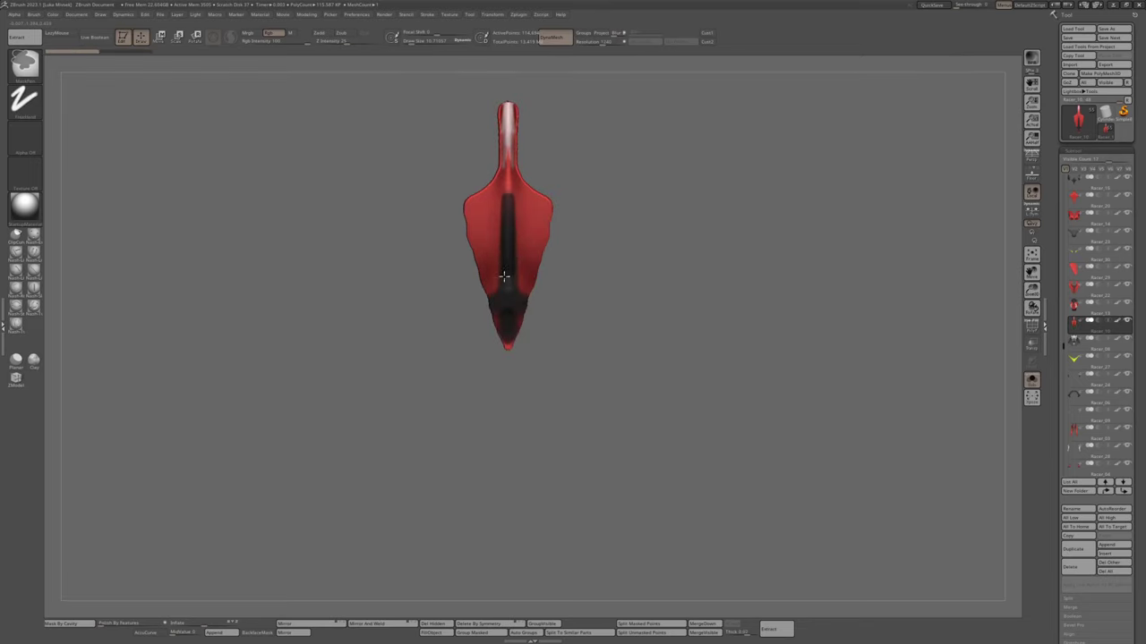
mouse_move(503, 388)
ctrl+mouse_down()
mouse_move(537, 396)
mouse_move(524, 319)
ctrl+mouse_up()
click(1097, 584)
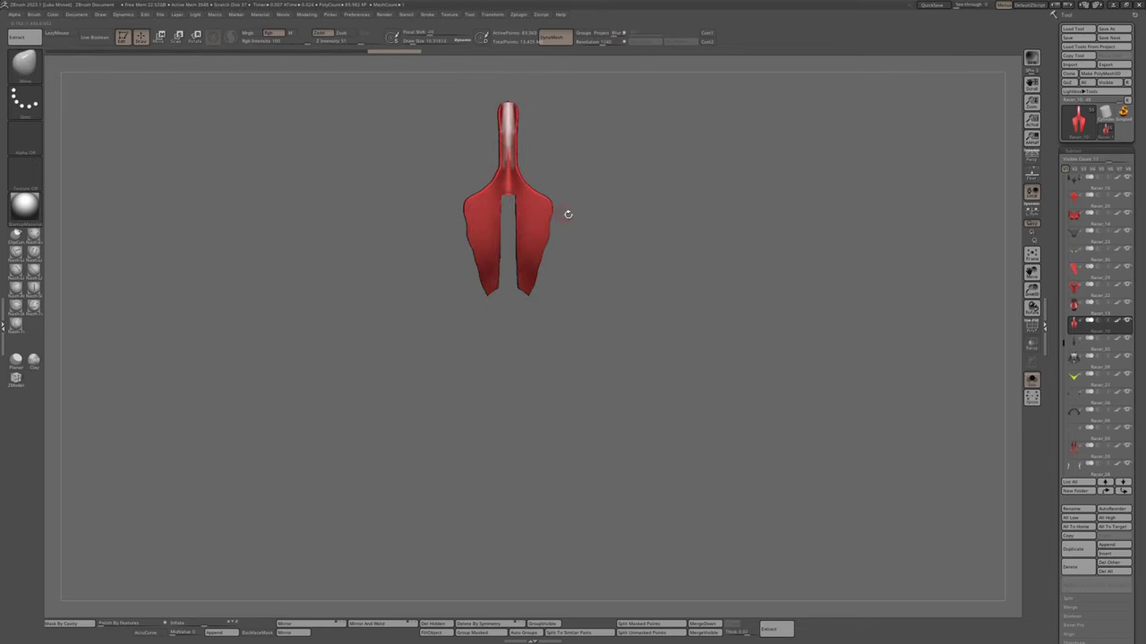
click(1096, 338)
drag(606, 475, 594, 337)
Reselect the red spike piece to check its profile, then select the dark collar piece
alt+click(506, 195)
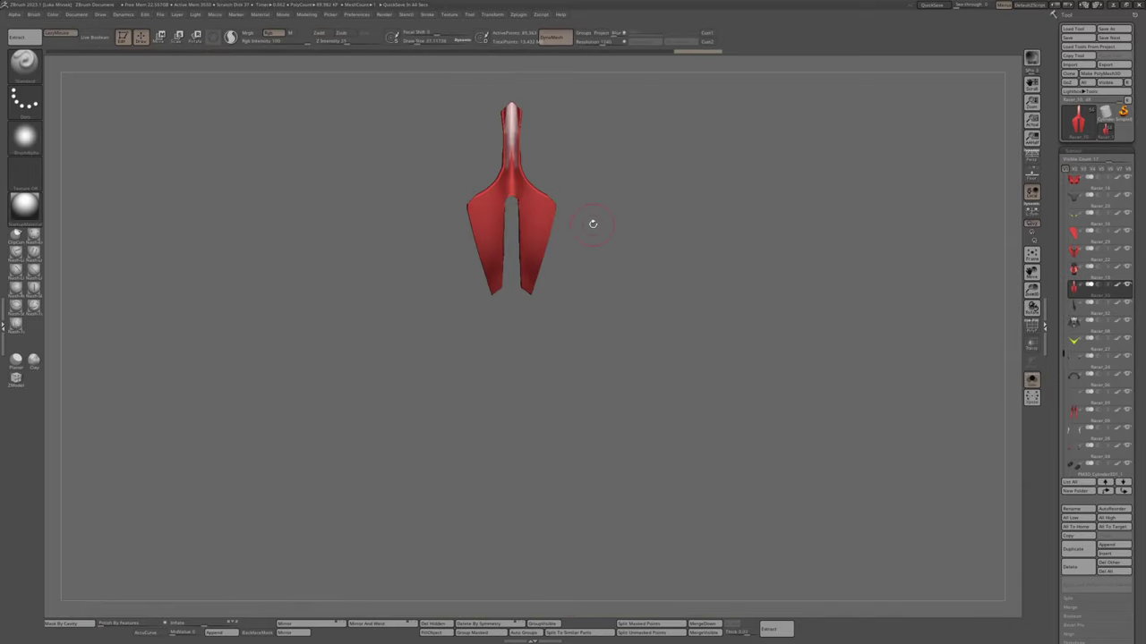
drag(591, 223, 627, 245)
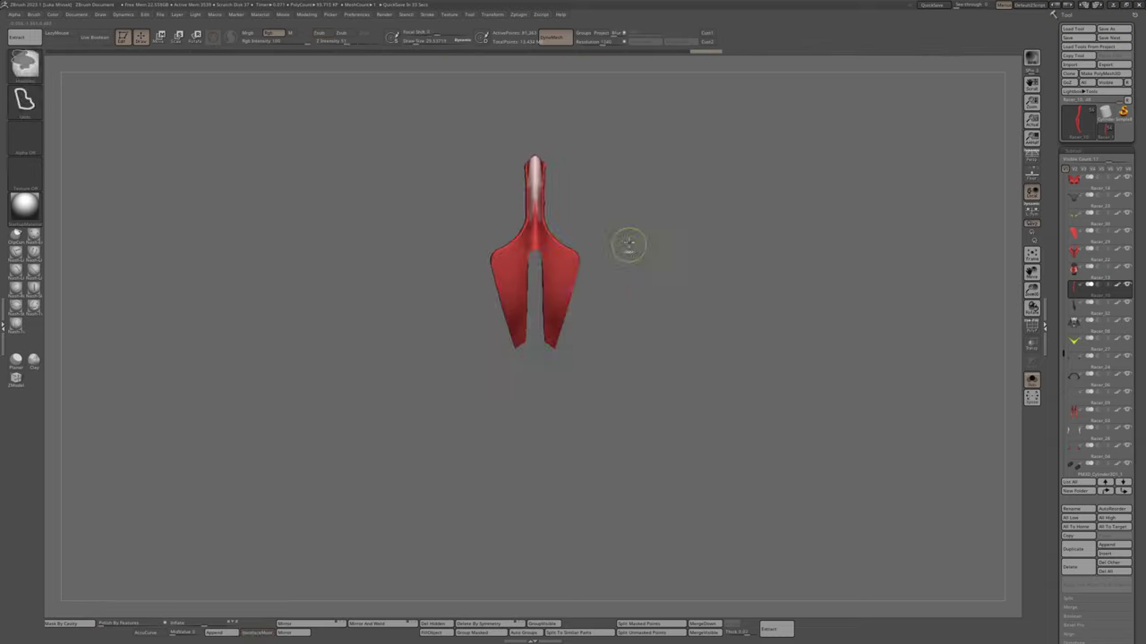
alt+click(654, 153)
drag(744, 170, 733, 164)
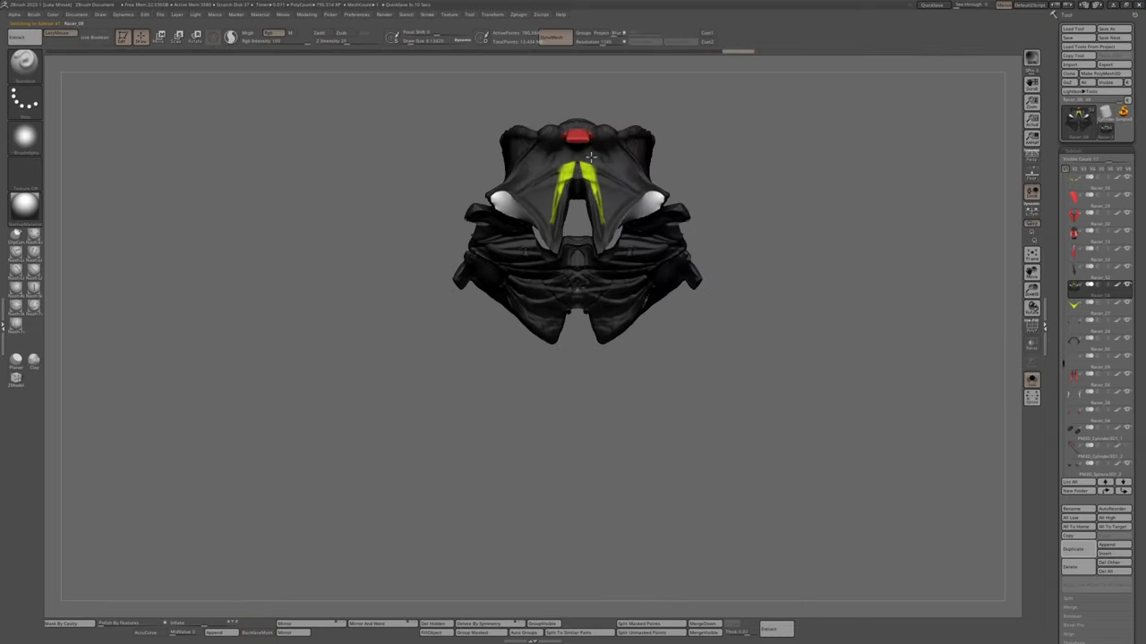
Isolate the collar's green stripes and delete all the hidden armour geometry
mouse_move(602, 183)
mouse_down()
mouse_move(686, 122)
mouse_move(580, 192)
mouse_up()
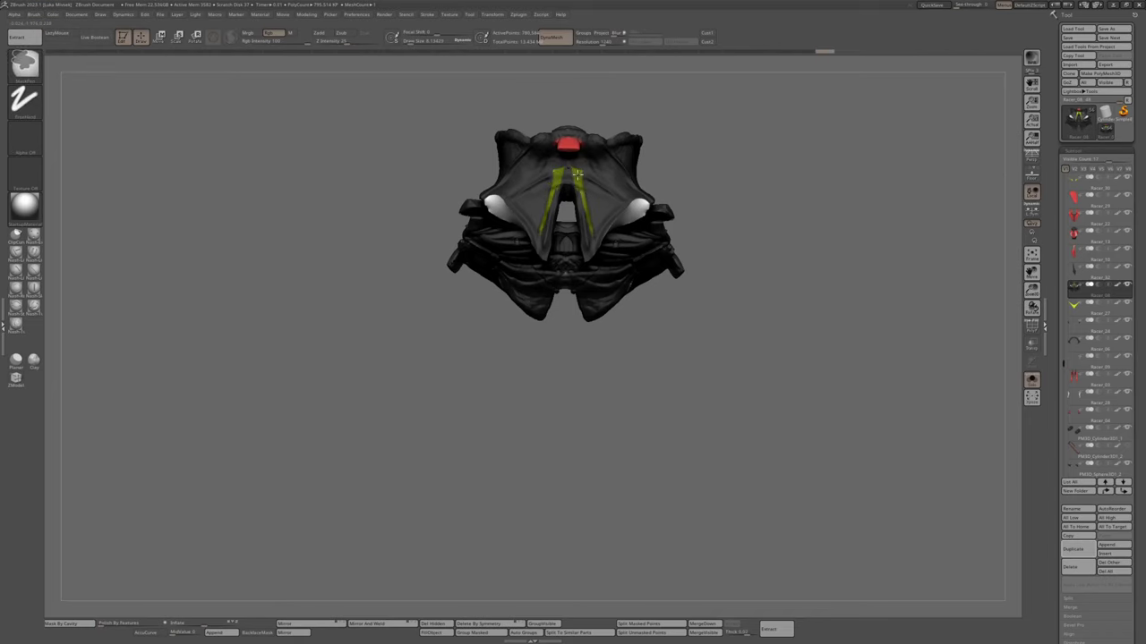
ctrl+shift+click(577, 174)
drag(473, 583, 447, 586)
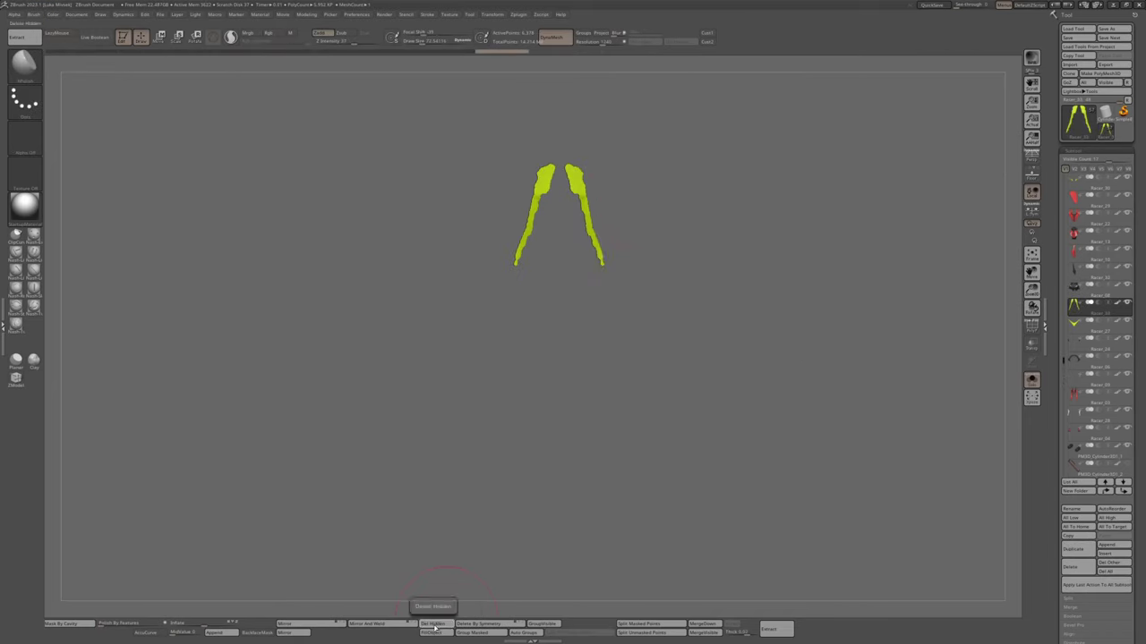
click(434, 625)
key(Return)
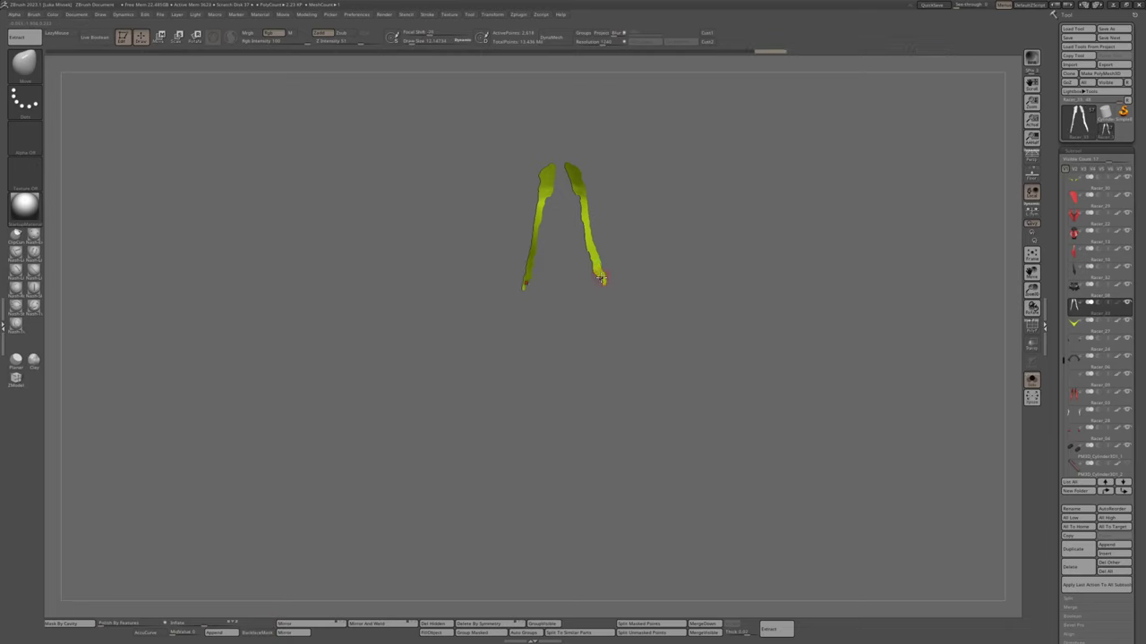
ZRemesh the green strips and clip both strip ends to straight edges
key(f)
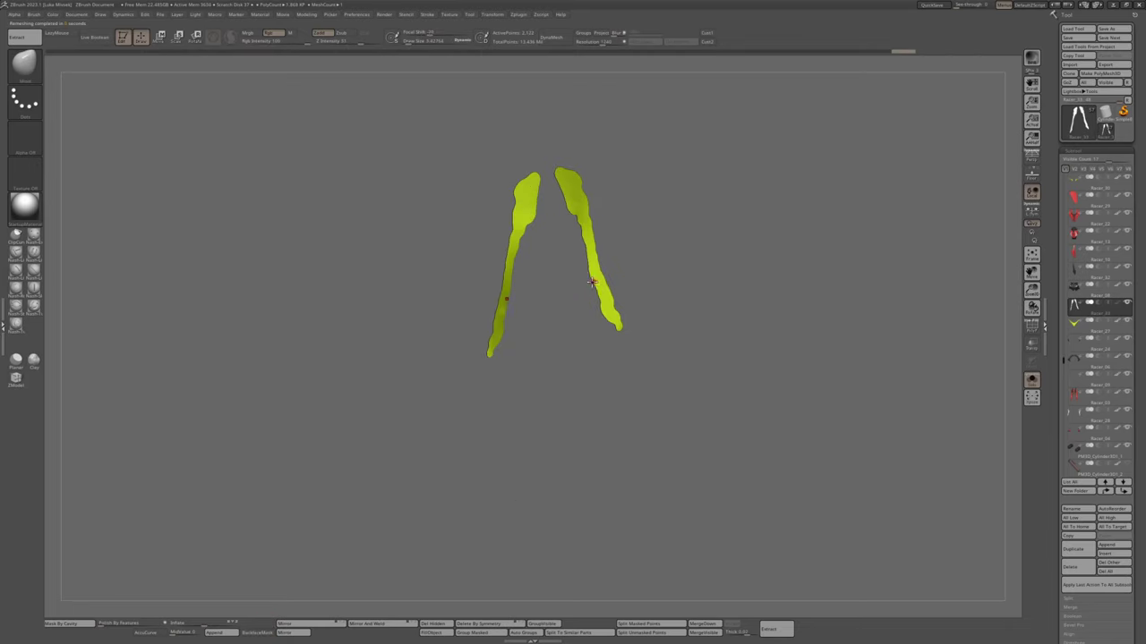
key(shift+f)
ctrl+shift+drag(551, 143, 685, 373)
ctrl+shift+drag(546, 198, 508, 217)
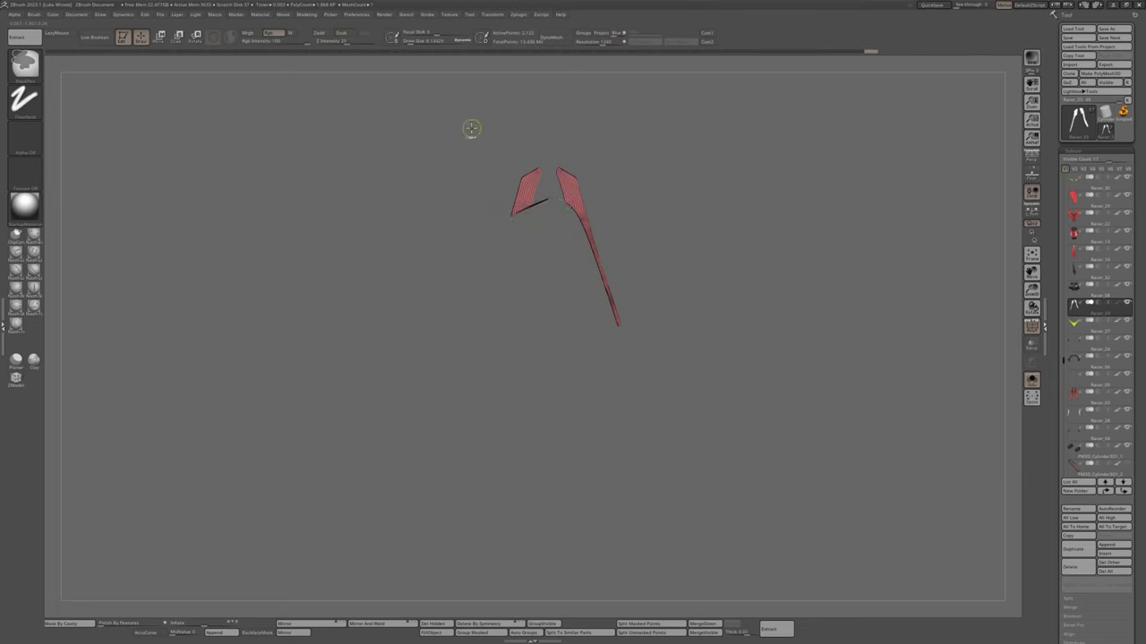
drag(459, 569, 617, 233)
Bring back the full figure, then select the dark collar and isolate its green stripes
ctrl+shift+click(617, 233)
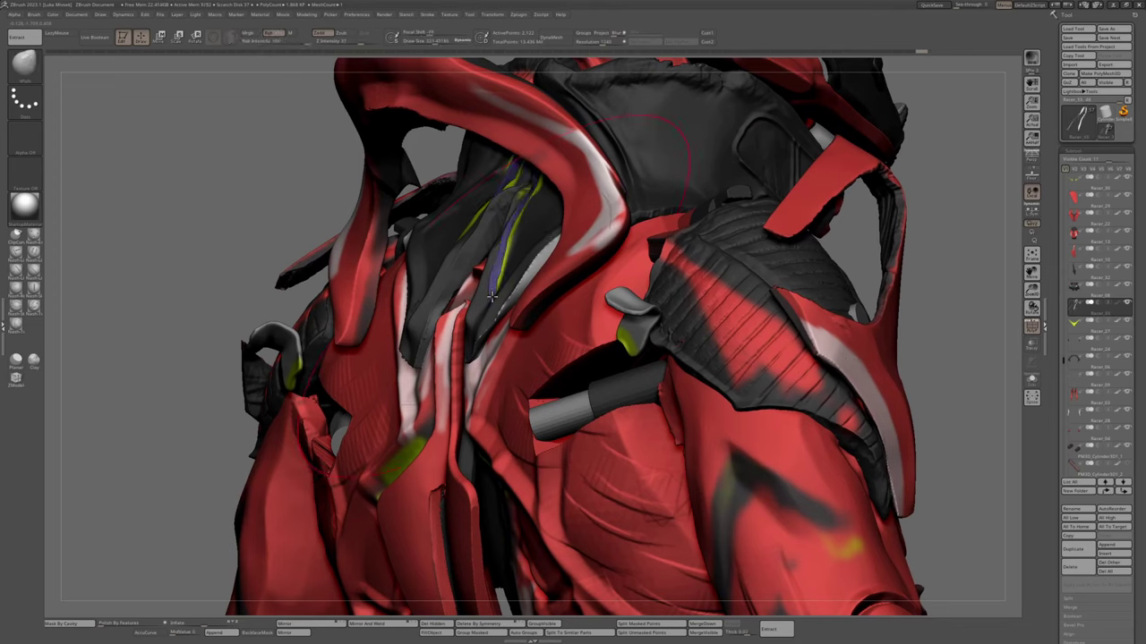
key(f)
ctrl+shift+click(480, 253)
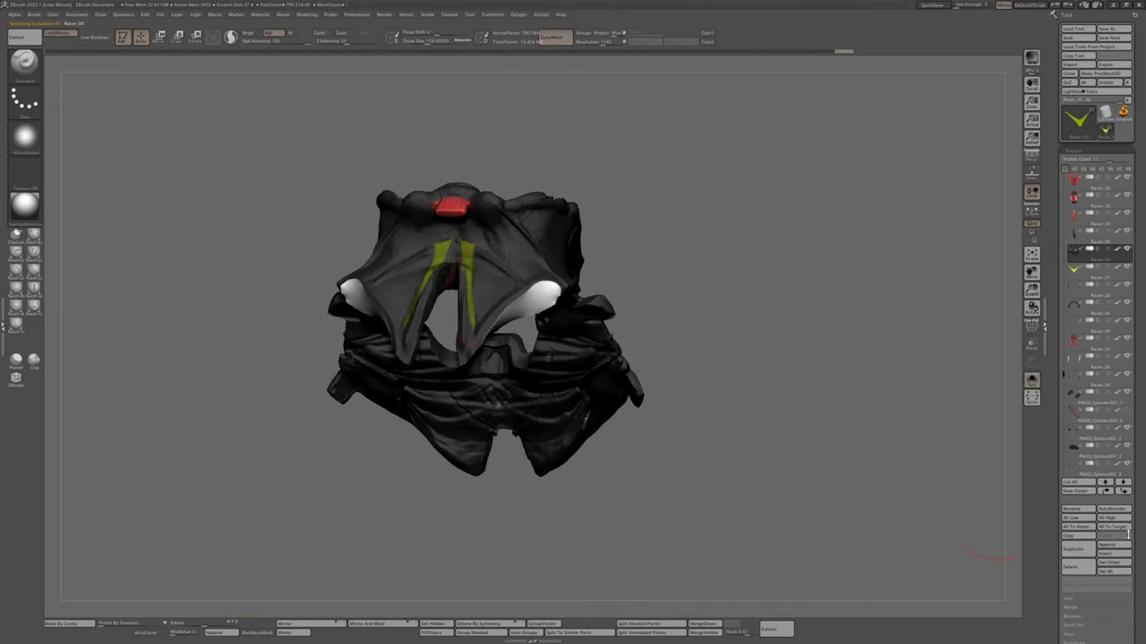
key(b)
key(space)
Inspect the remaining green strip alone, then return to the full red armour view
drag(559, 411, 481, 243)
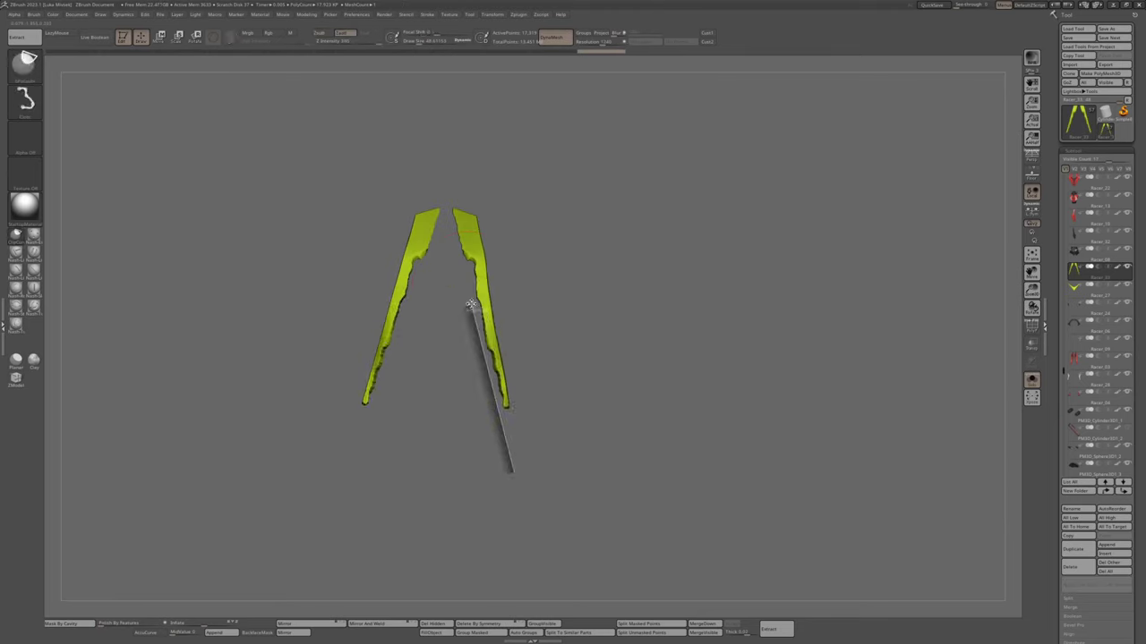
mouse_move(507, 465)
mouse_down()
mouse_move(537, 318)
mouse_move(657, 409)
mouse_move(515, 429)
mouse_up()
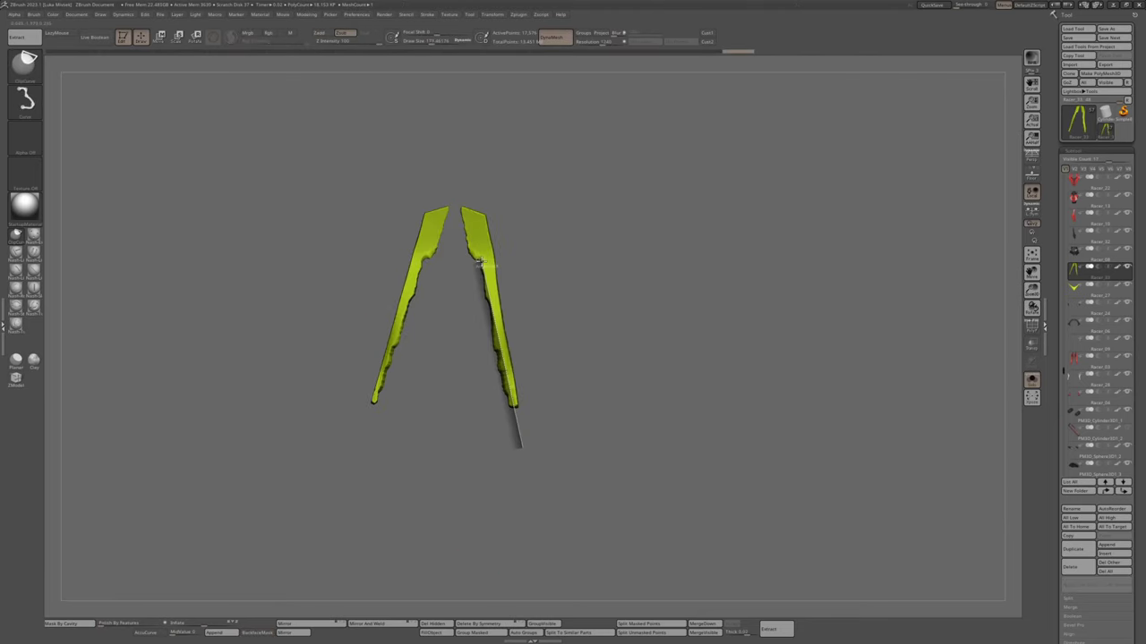
ctrl+shift+click(475, 259)
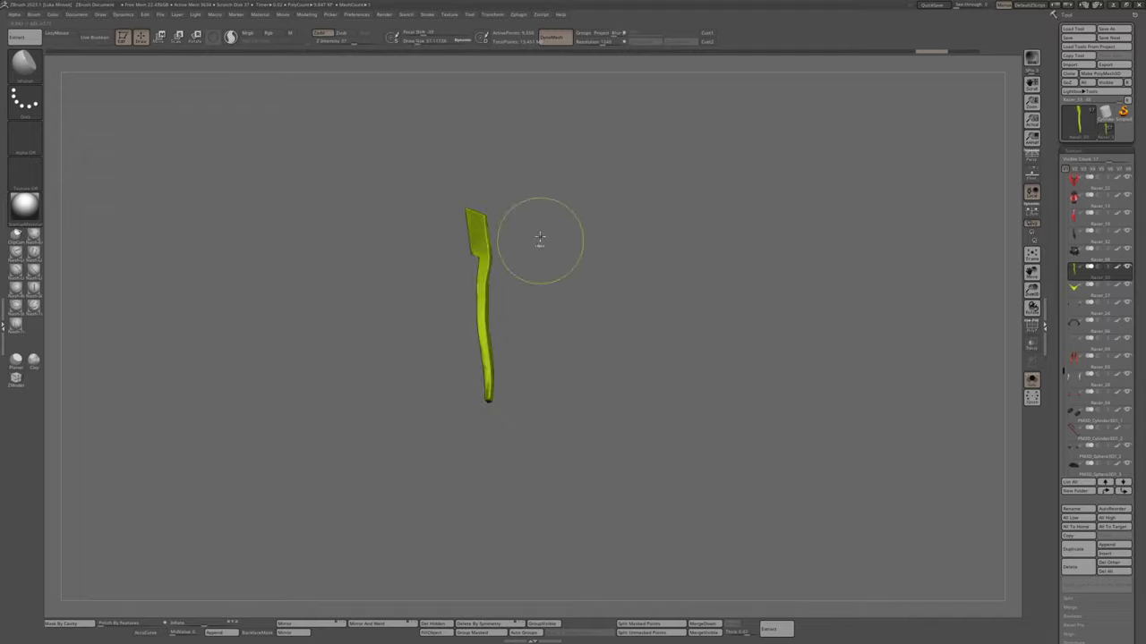
drag(539, 237, 379, 478)
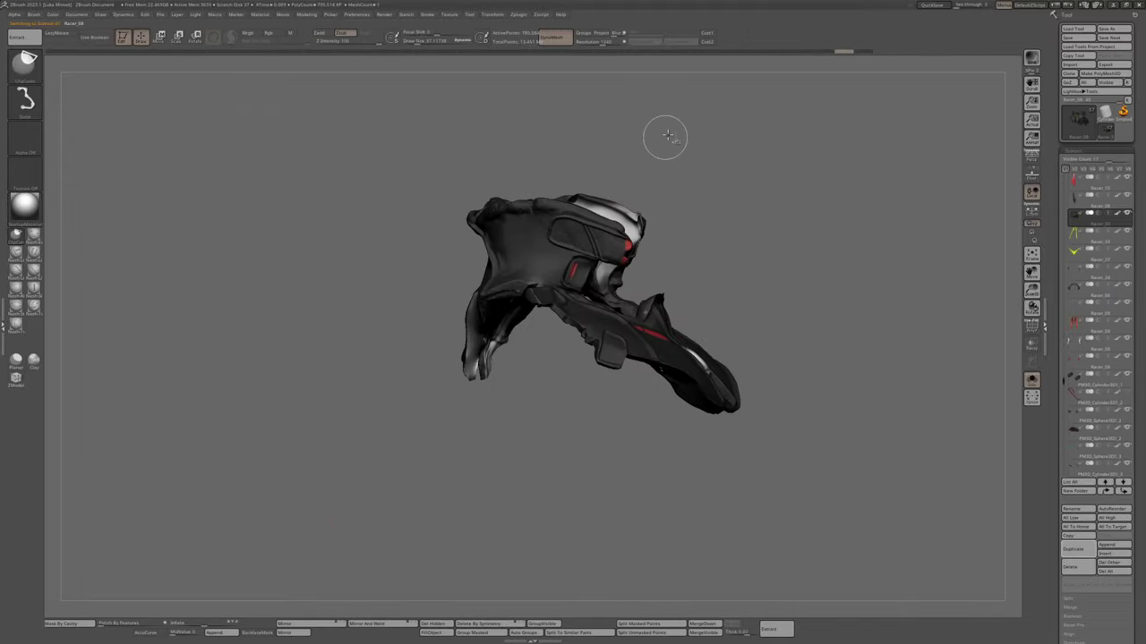
drag(665, 136, 588, 167)
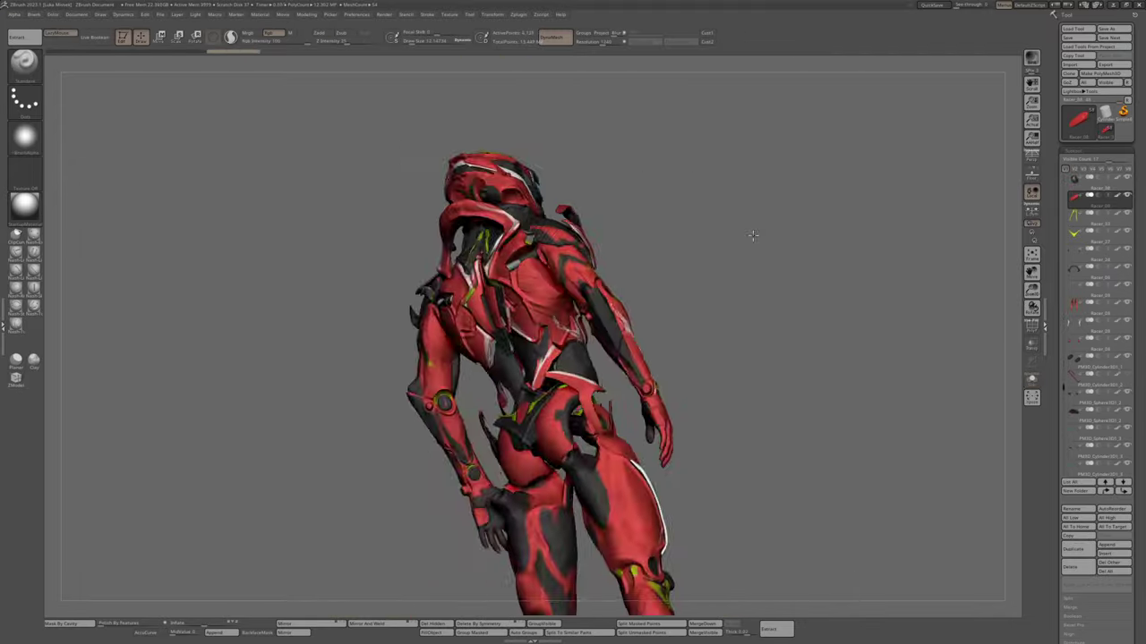
Solo the red chest piece, orbit front and side, then show only the two thigh pieces
drag(626, 349, 611, 253)
alt+click(499, 347)
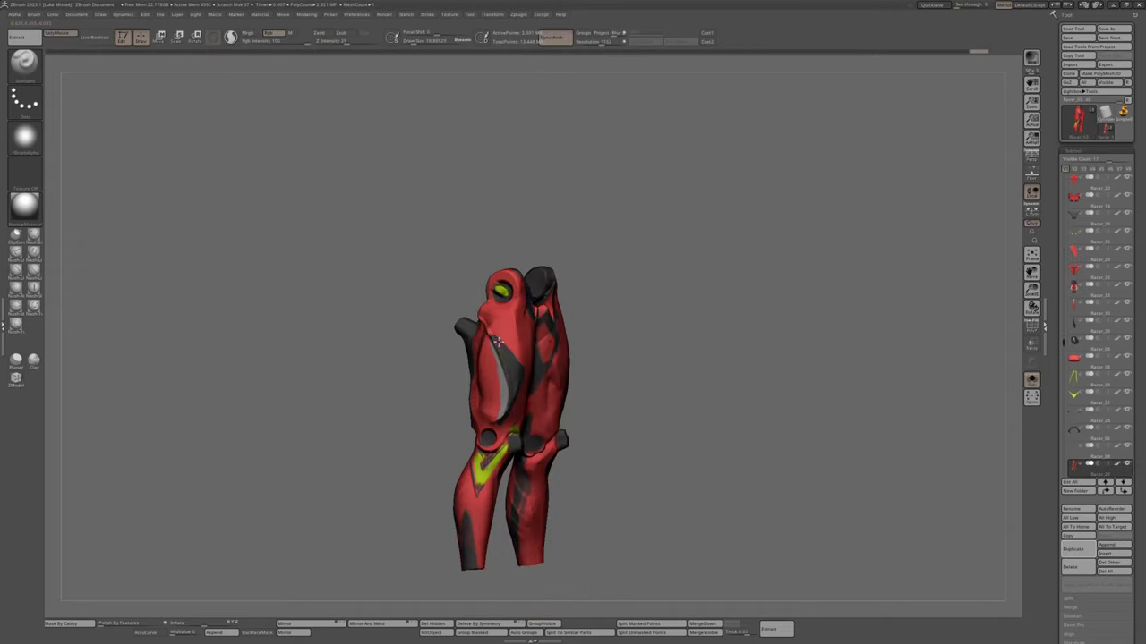
drag(497, 341, 591, 394)
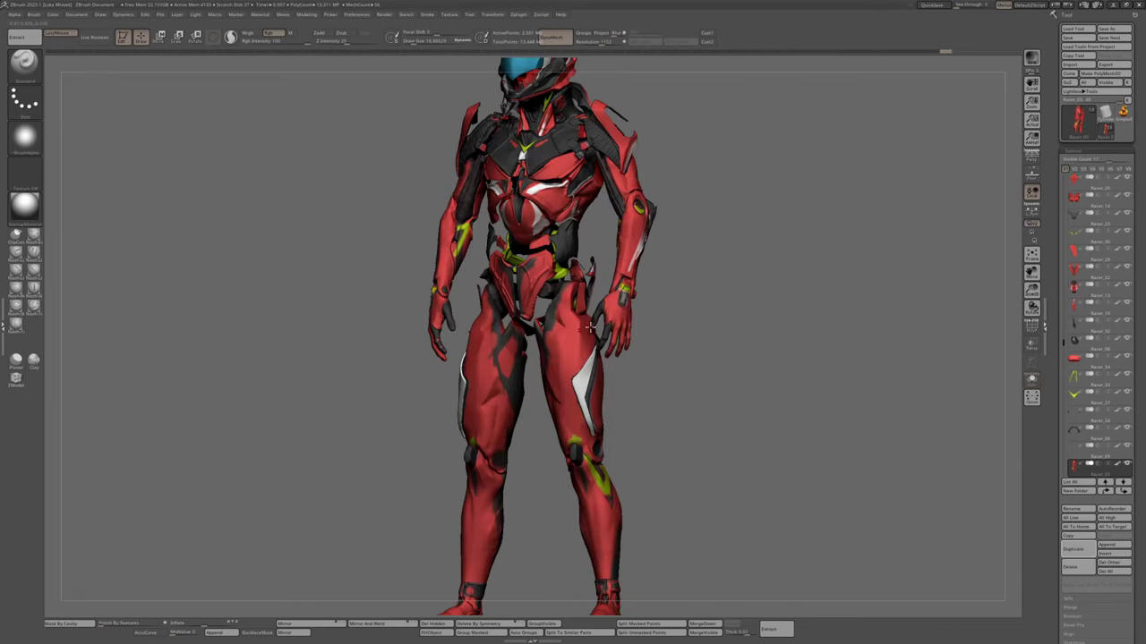
right_drag(574, 374, 569, 336)
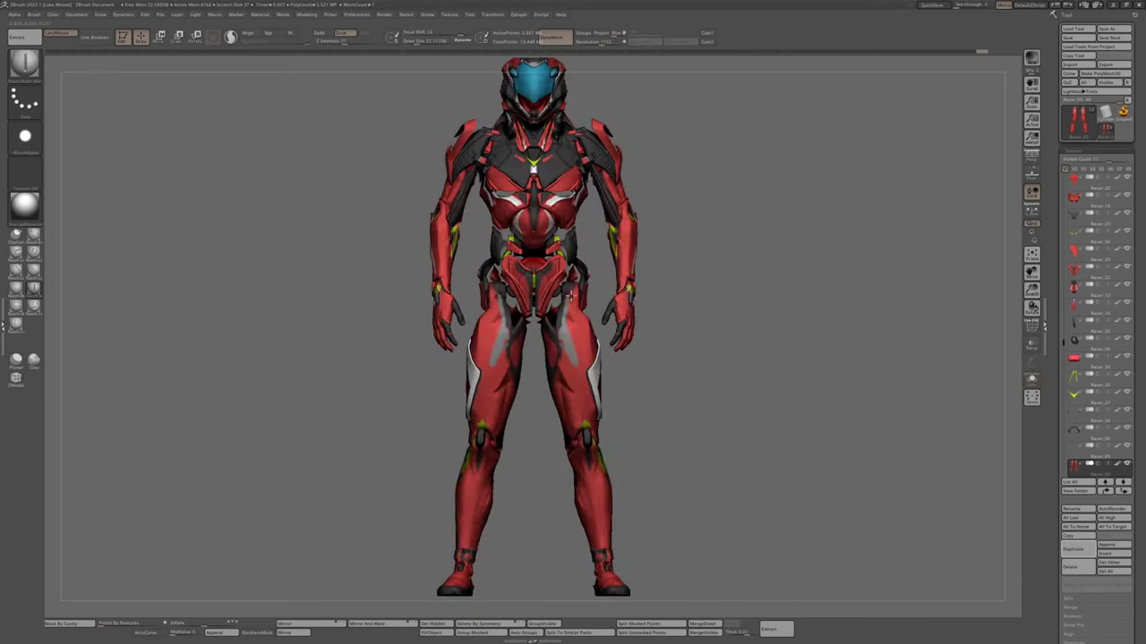
key(ctrl+shift+s)
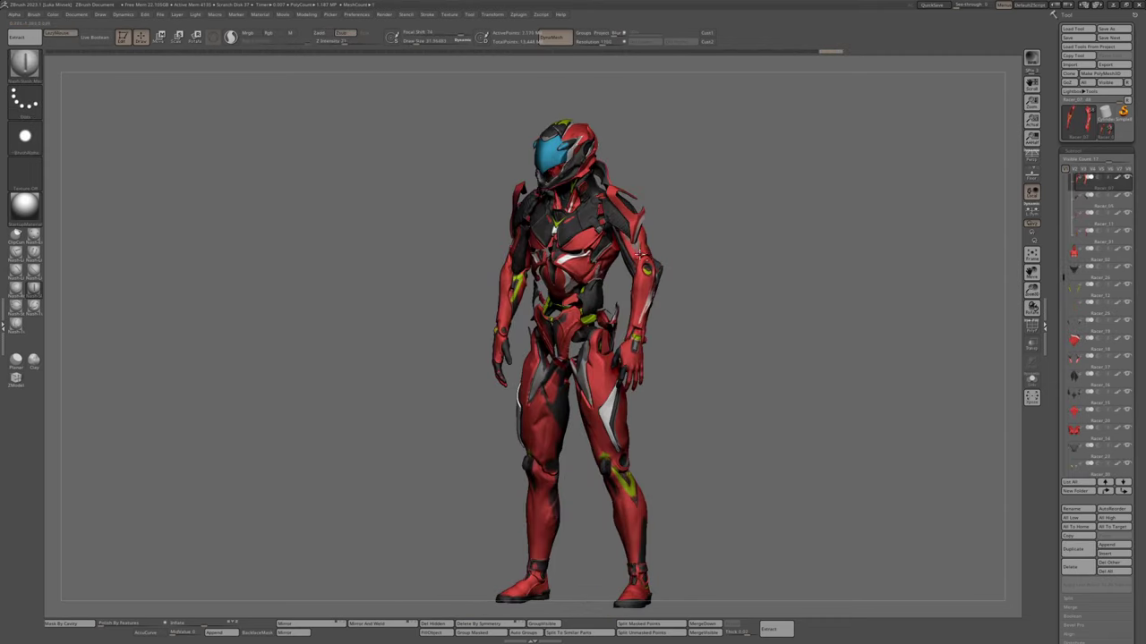
Select another red armour subtool in the SubTool list
alt+click(605, 202)
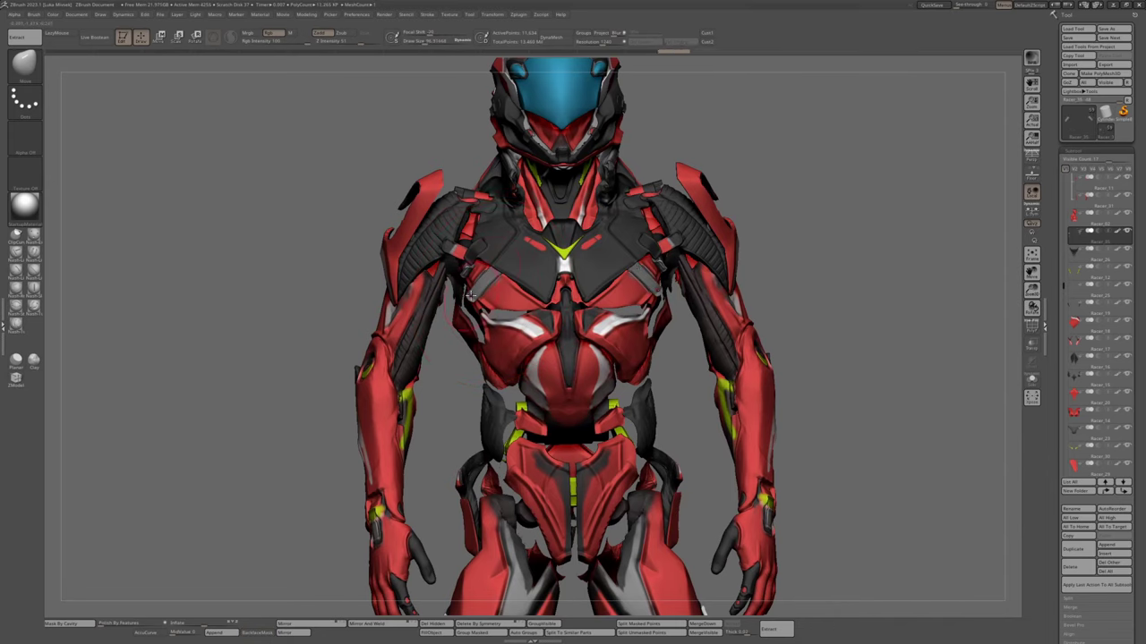
key(m)
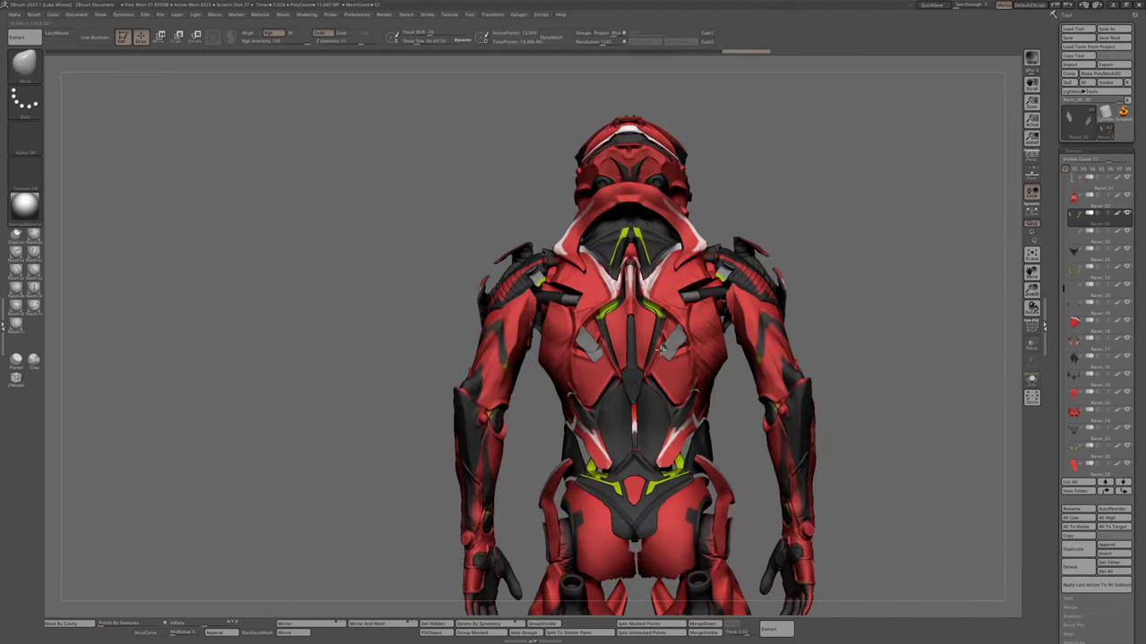
key(m)
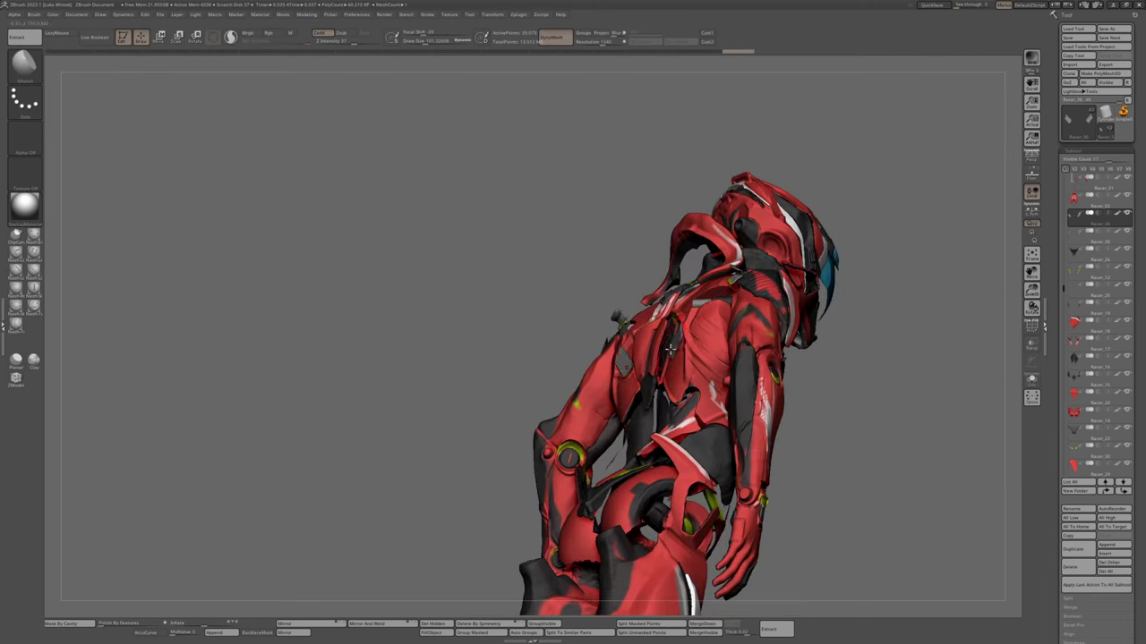
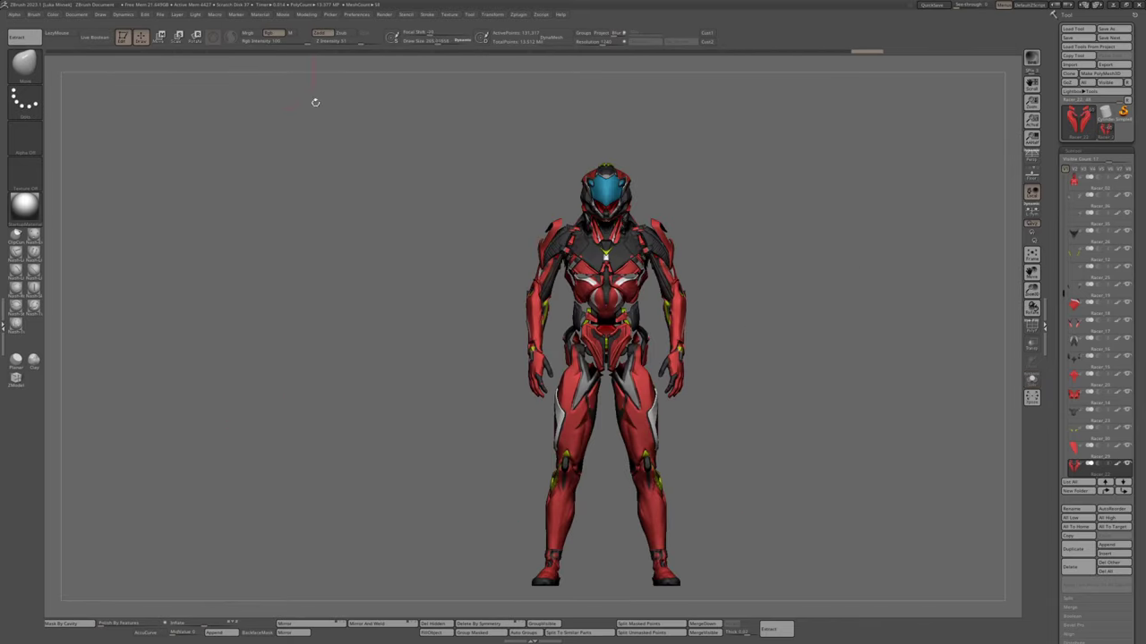
Orbit the armoured character through three-quarter, front and side profile views, ending closer up
drag(315, 102, 627, 134)
shift+drag(662, 504, 767, 299)
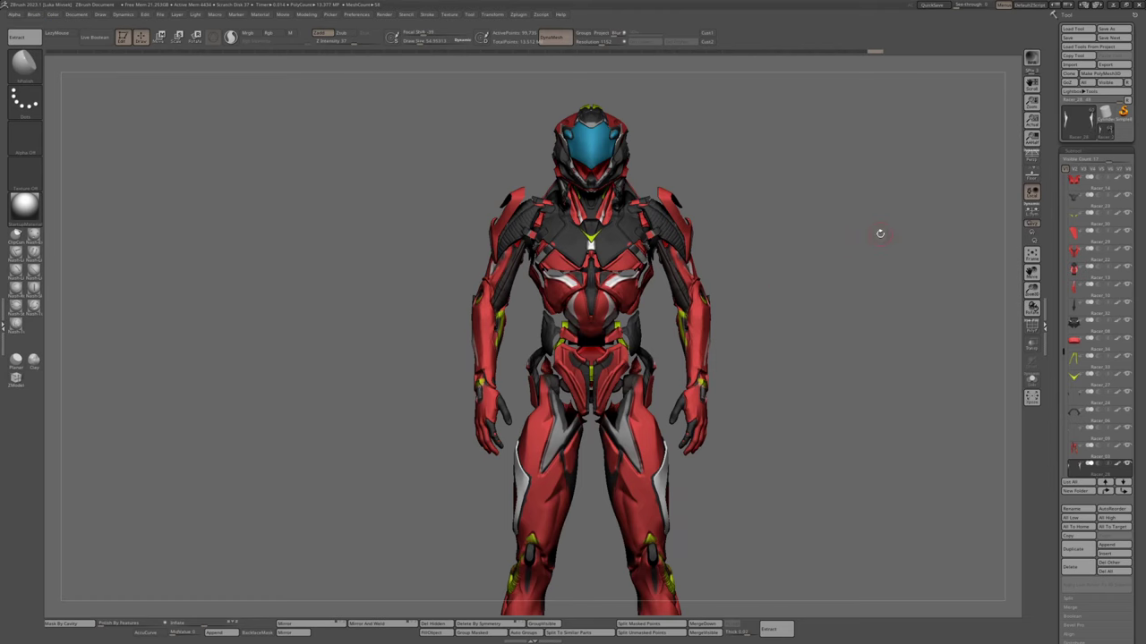
shift+drag(880, 232, 1002, 234)
drag(582, 215, 984, 193)
shift+drag(585, 133, 373, 418)
drag(380, 287, 492, 287)
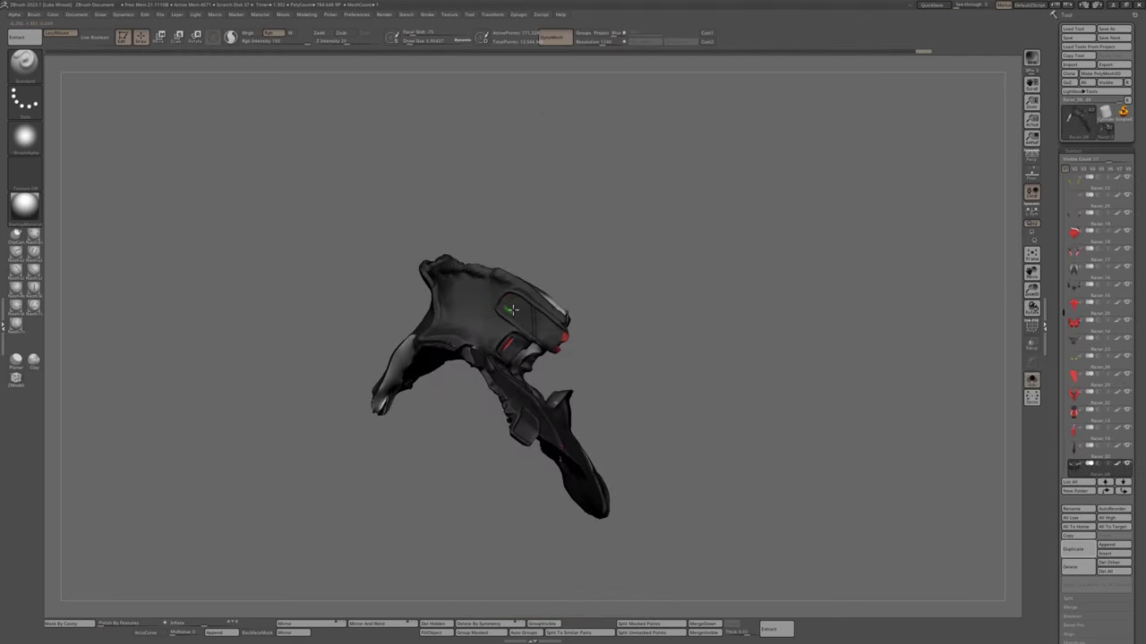
Bring up the quick colour and brush settings and rotate the isolated armour piece
key(space)
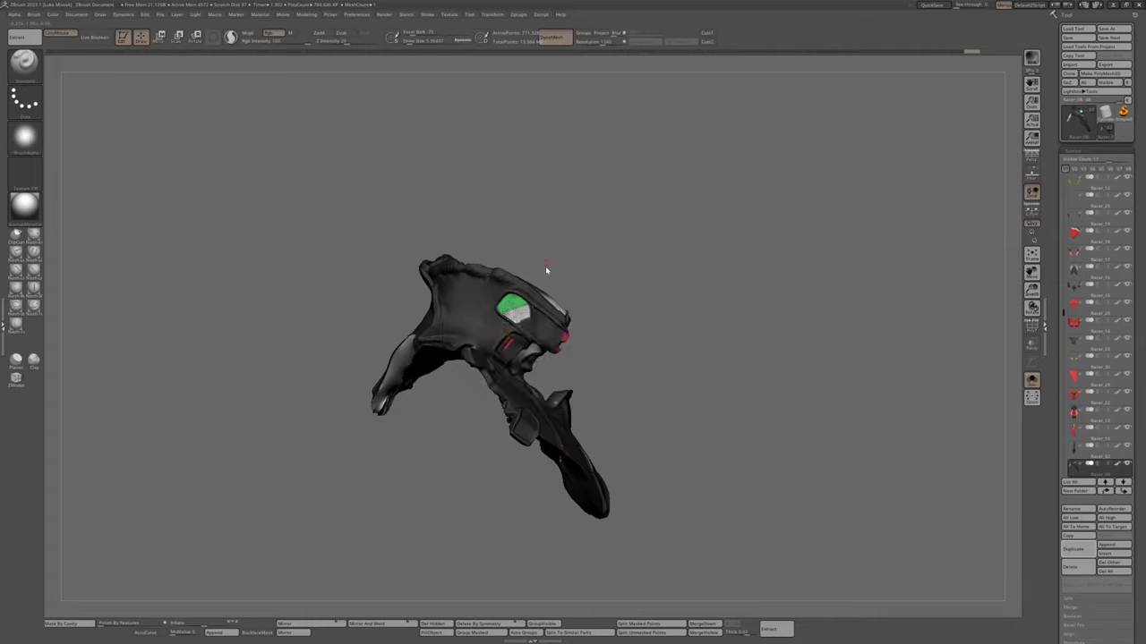
mouse_move(528, 332)
right_down()
mouse_move(520, 309)
mouse_move(633, 199)
mouse_move(498, 298)
mouse_move(650, 191)
mouse_move(454, 305)
mouse_move(611, 304)
mouse_move(627, 179)
mouse_move(555, 313)
mouse_move(703, 242)
mouse_move(626, 233)
mouse_move(644, 241)
mouse_move(484, 284)
mouse_move(660, 192)
mouse_move(681, 200)
mouse_move(830, 166)
mouse_move(734, 179)
mouse_move(677, 146)
mouse_move(627, 268)
mouse_move(529, 355)
mouse_move(605, 410)
mouse_move(577, 394)
mouse_move(561, 400)
mouse_move(654, 287)
right_up()
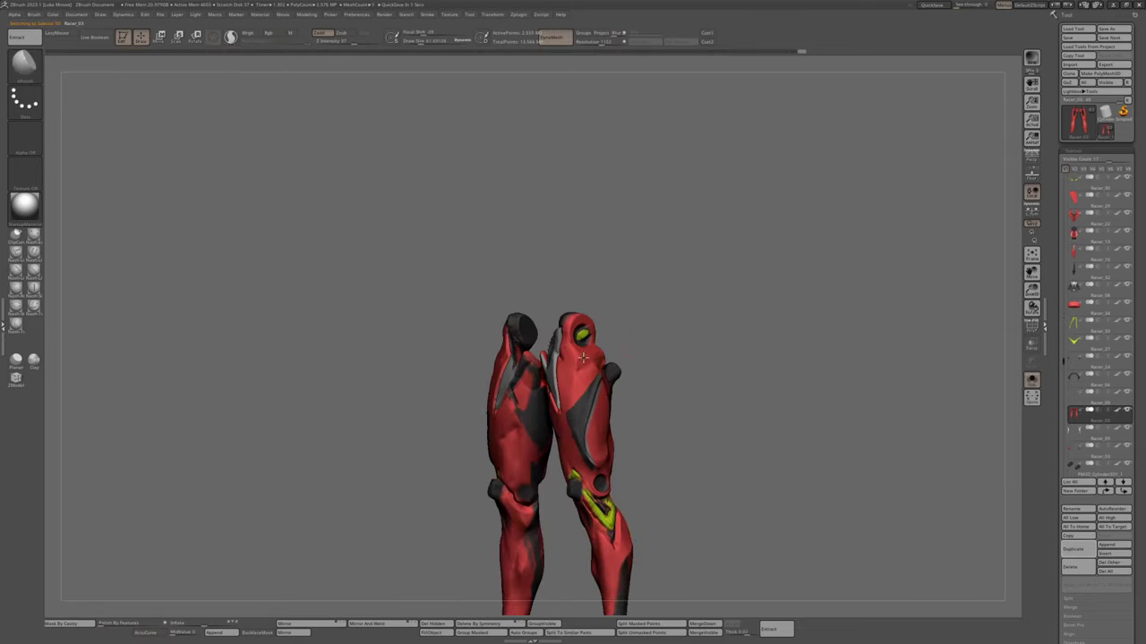
Orbit the character to inspect the thigh armour, upper body front, back and three-quarter views
right_drag(627, 309, 667, 352)
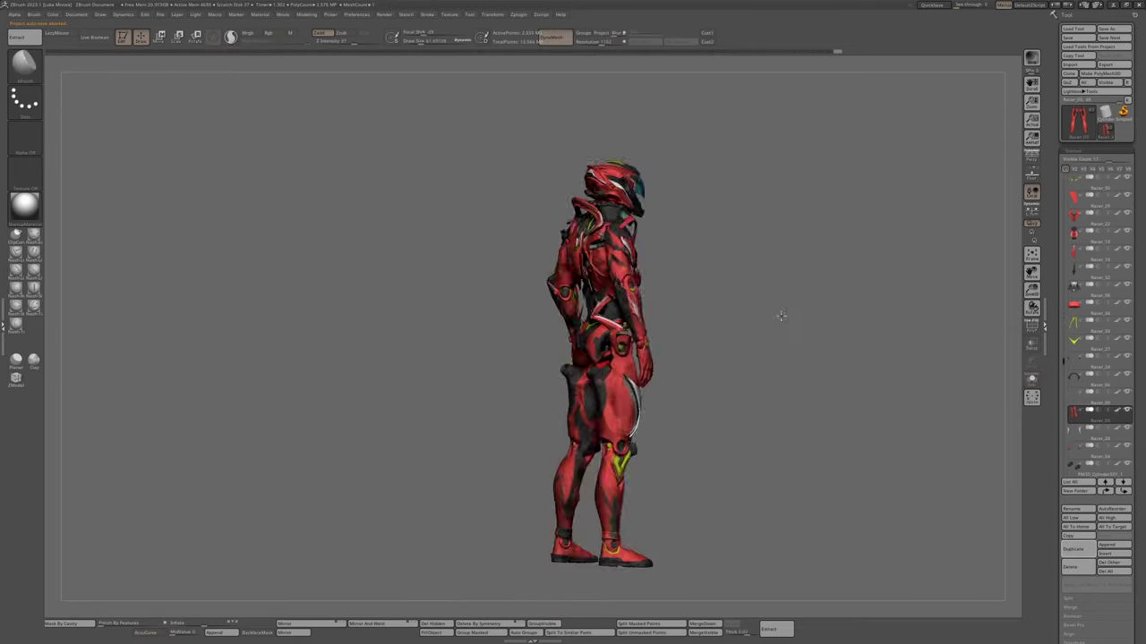
right_drag(780, 317, 734, 305)
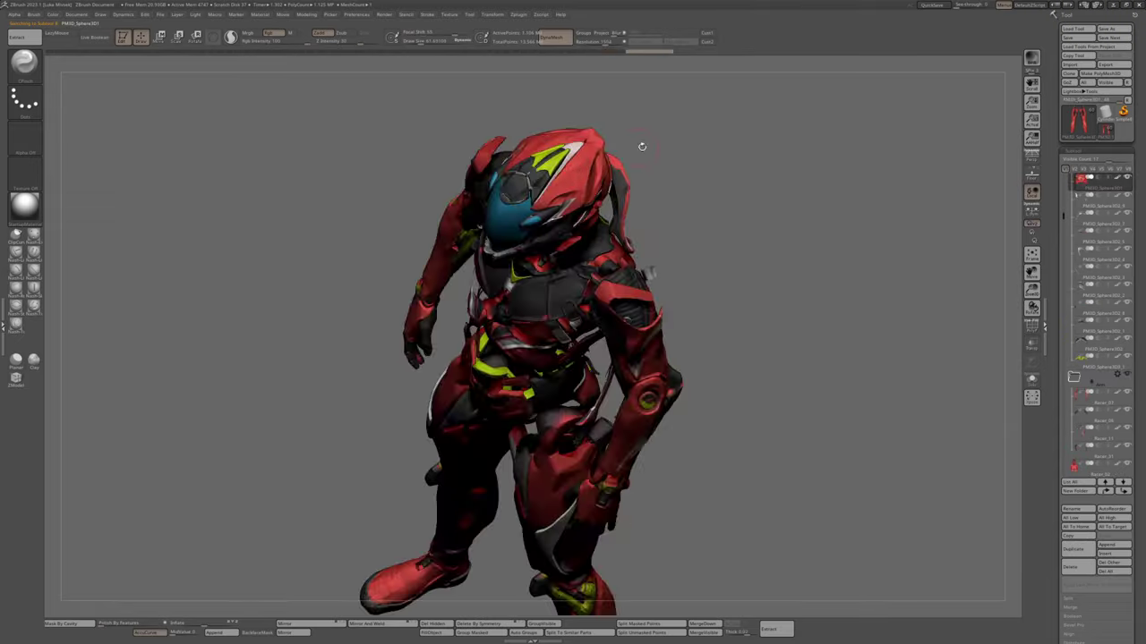
right_drag(639, 146, 609, 333)
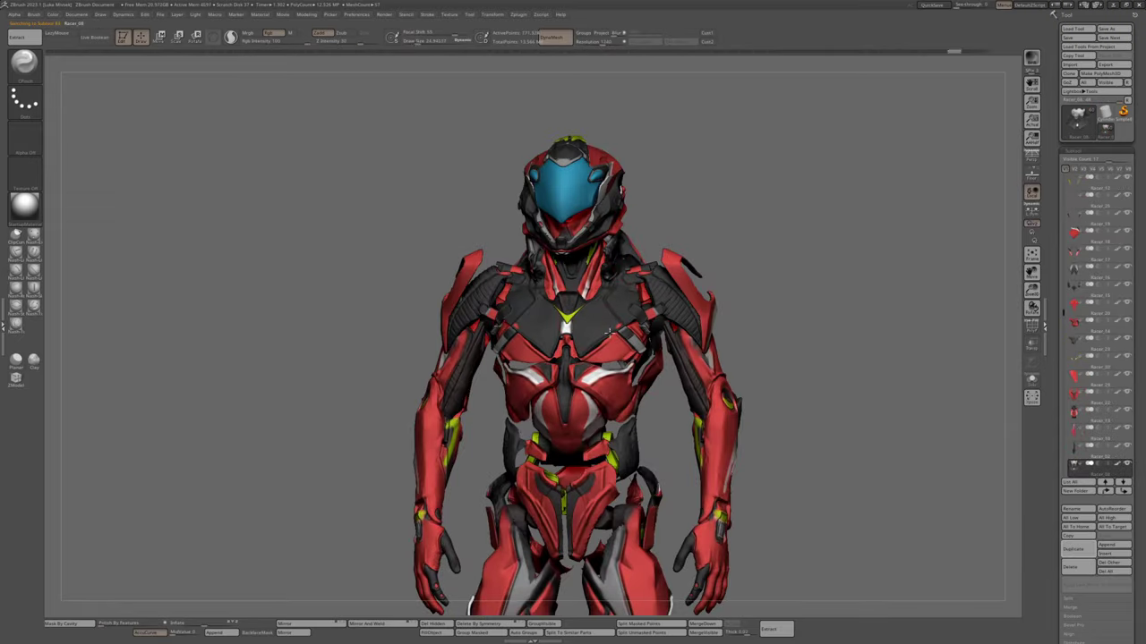
right_drag(592, 324, 625, 329)
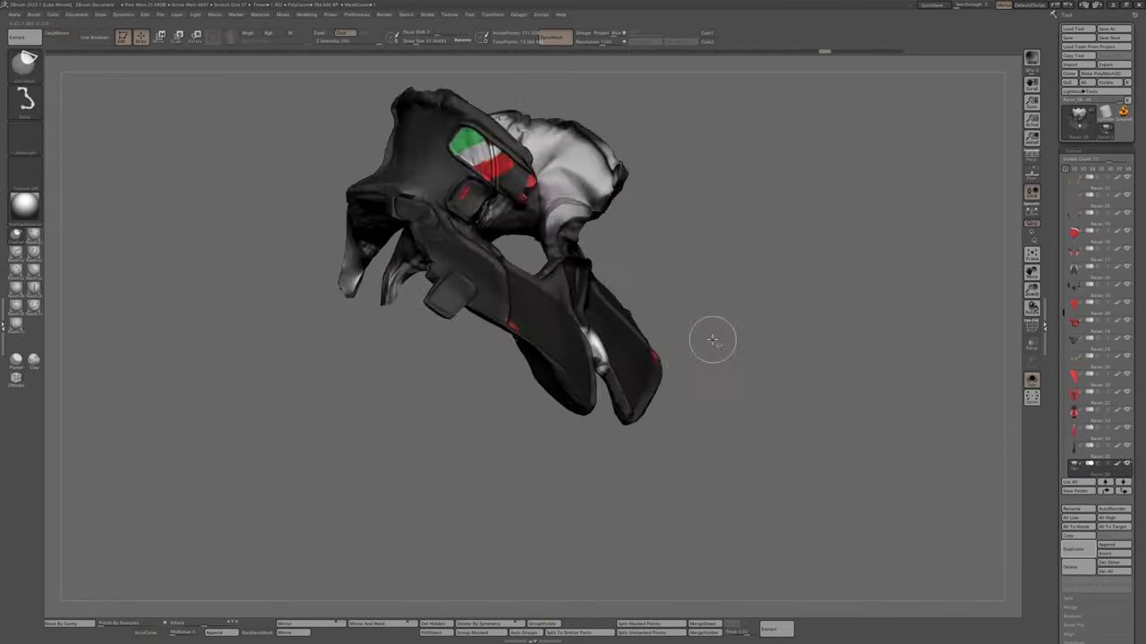
right_drag(711, 337, 680, 296)
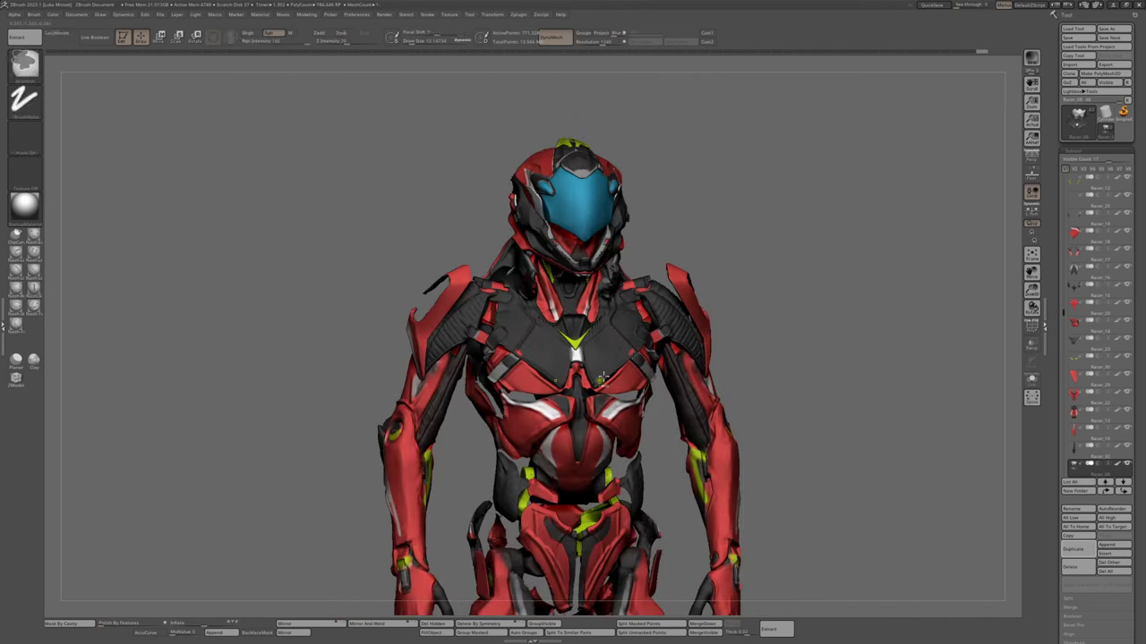
right_drag(593, 360, 609, 344)
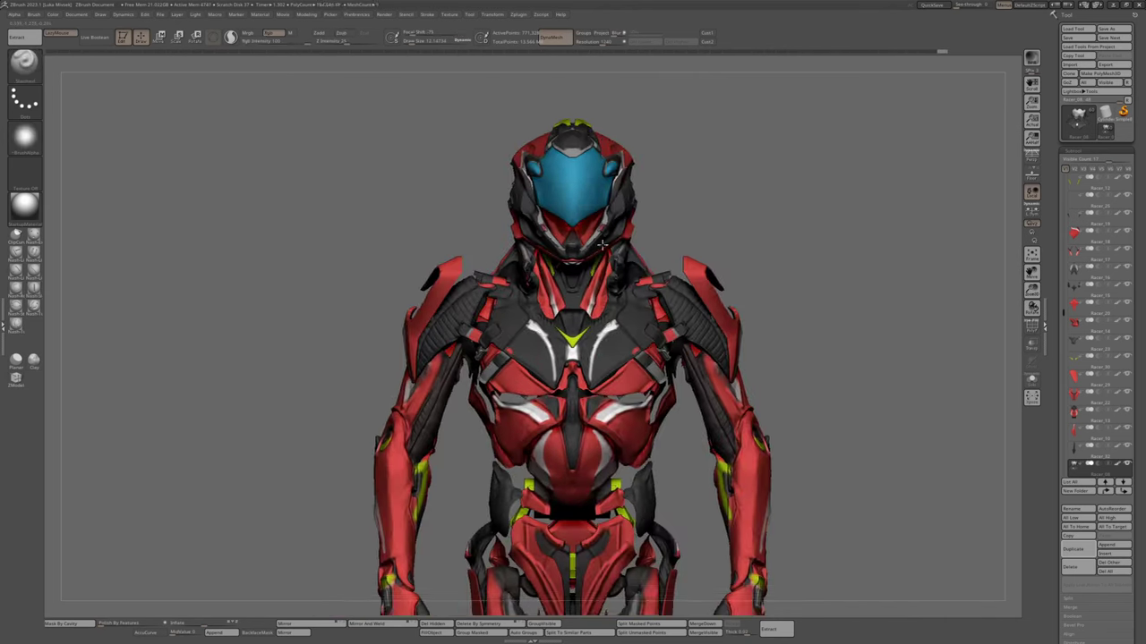
mouse_move(617, 327)
right_down()
mouse_move(631, 305)
mouse_move(739, 250)
right_up()
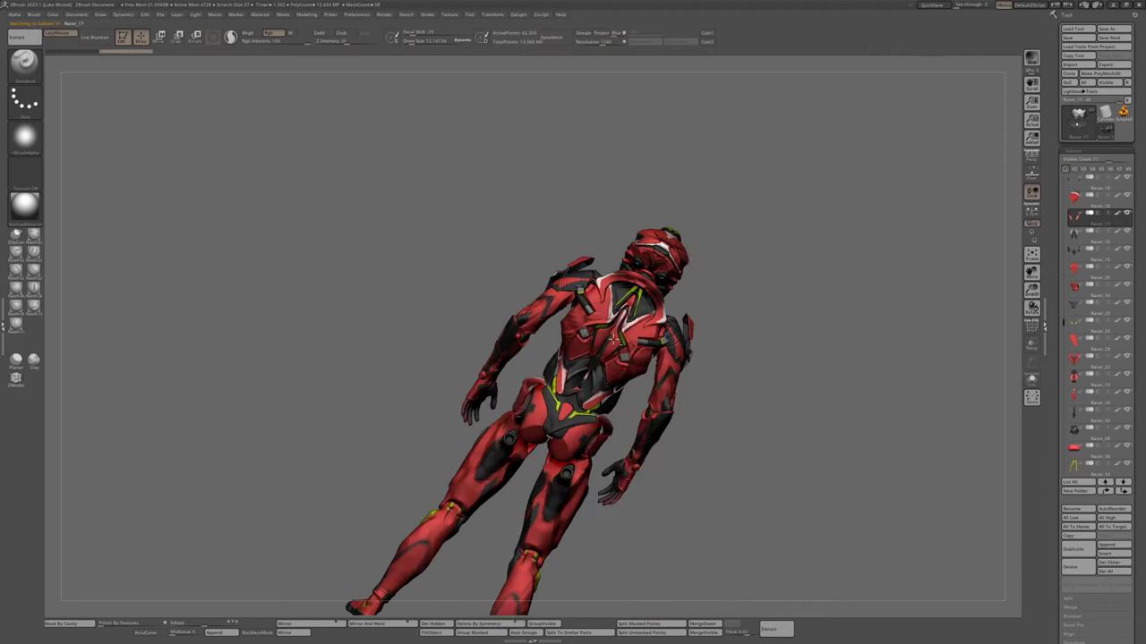
right_drag(573, 358, 614, 401)
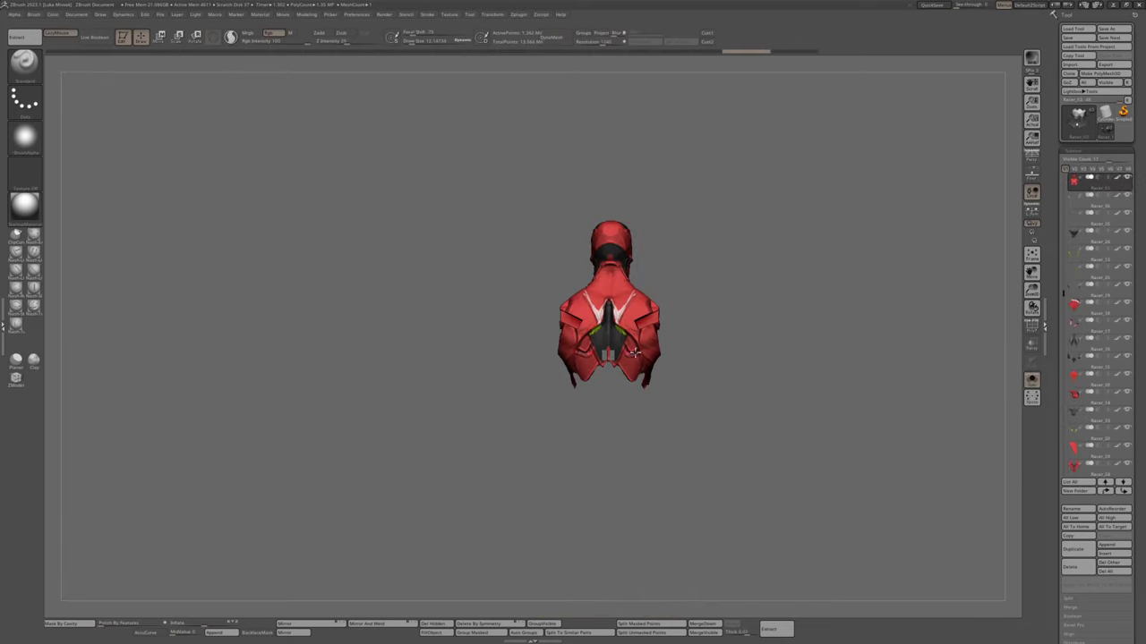
drag(849, 285, 691, 384)
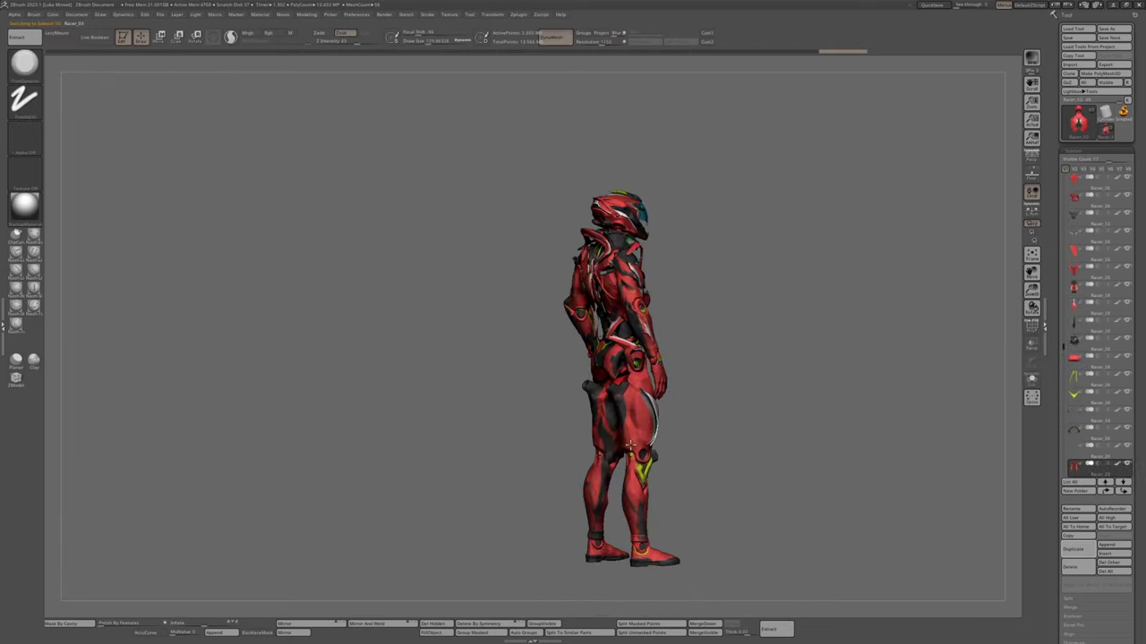
drag(819, 347, 788, 420)
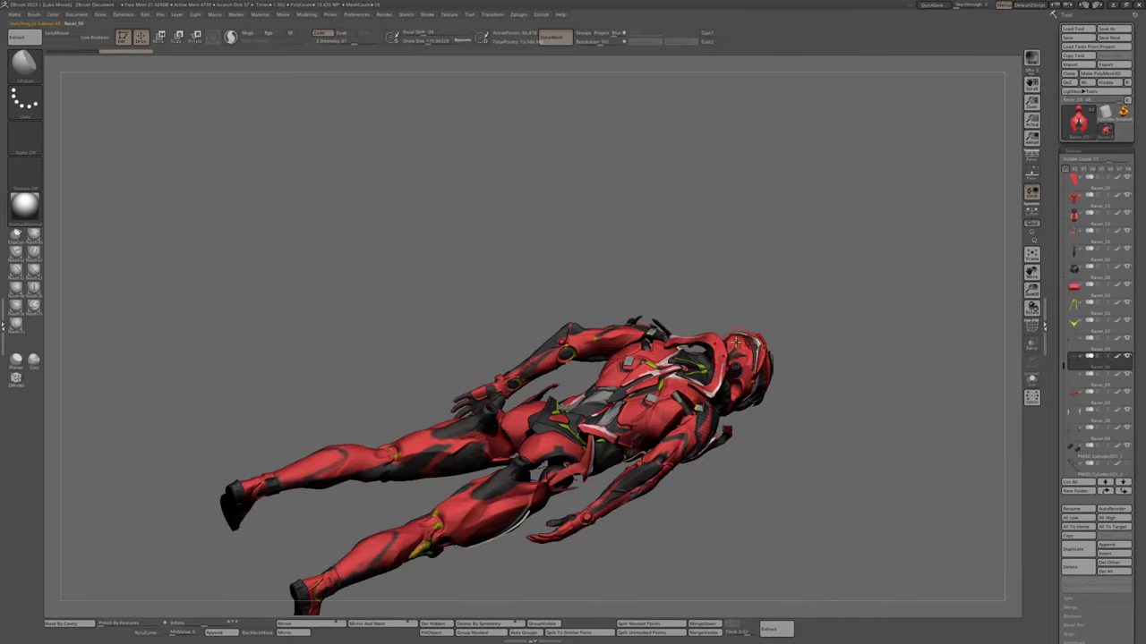
mouse_move(680, 376)
mouse_down()
mouse_move(725, 349)
mouse_move(716, 346)
mouse_move(729, 358)
mouse_up()
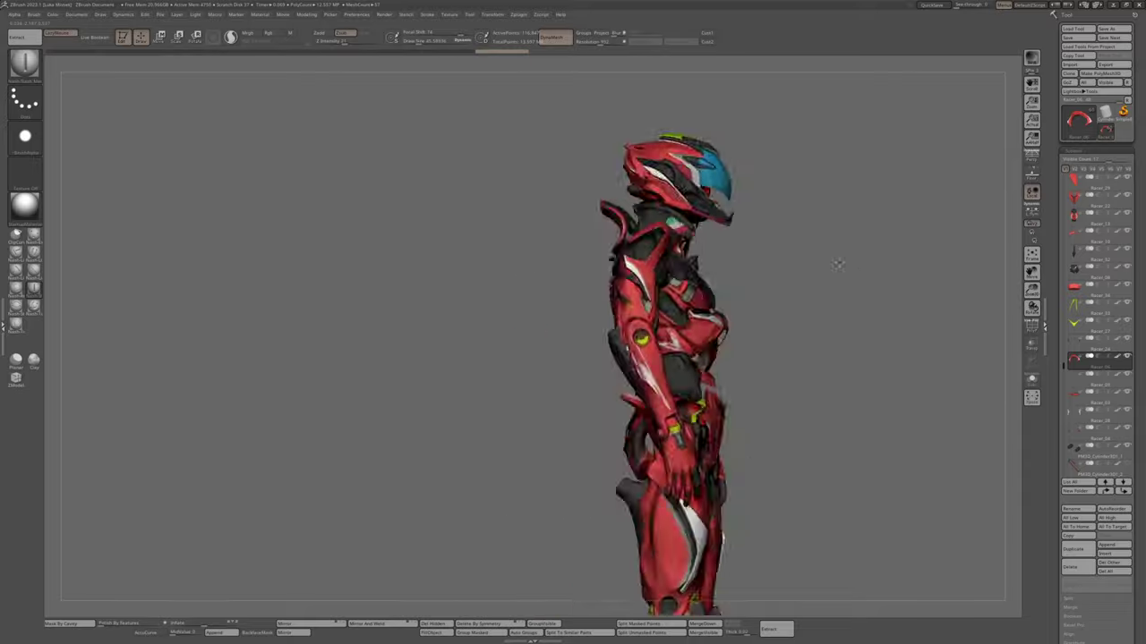
drag(806, 289, 663, 255)
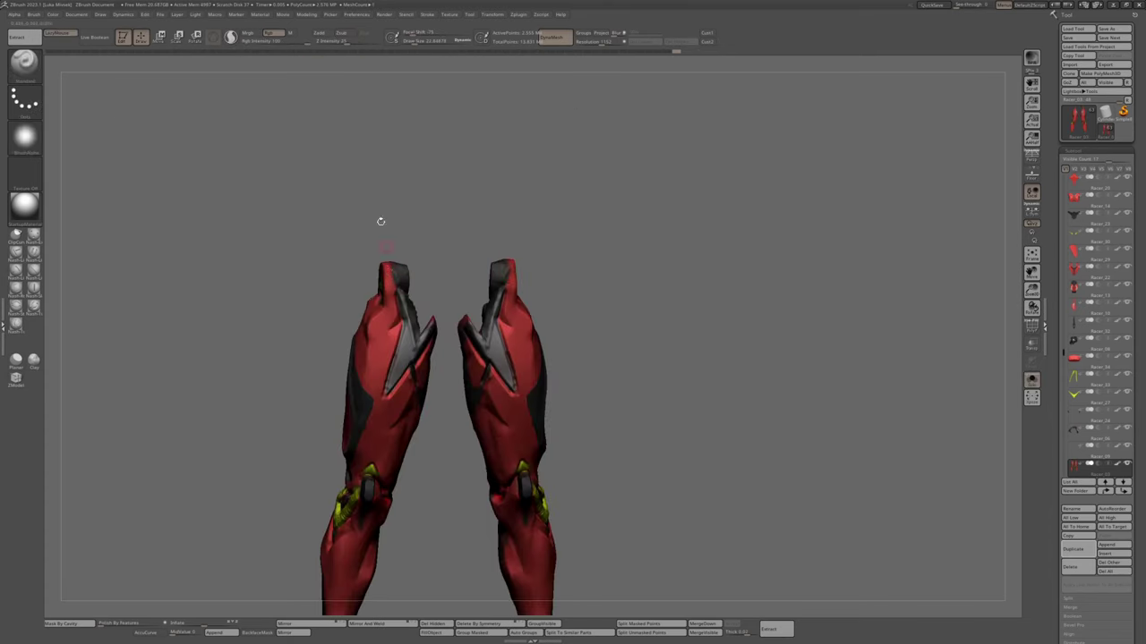
Zoom in on the upper body, show the red body unarmoured, then select another subtool
drag(380, 221, 399, 276)
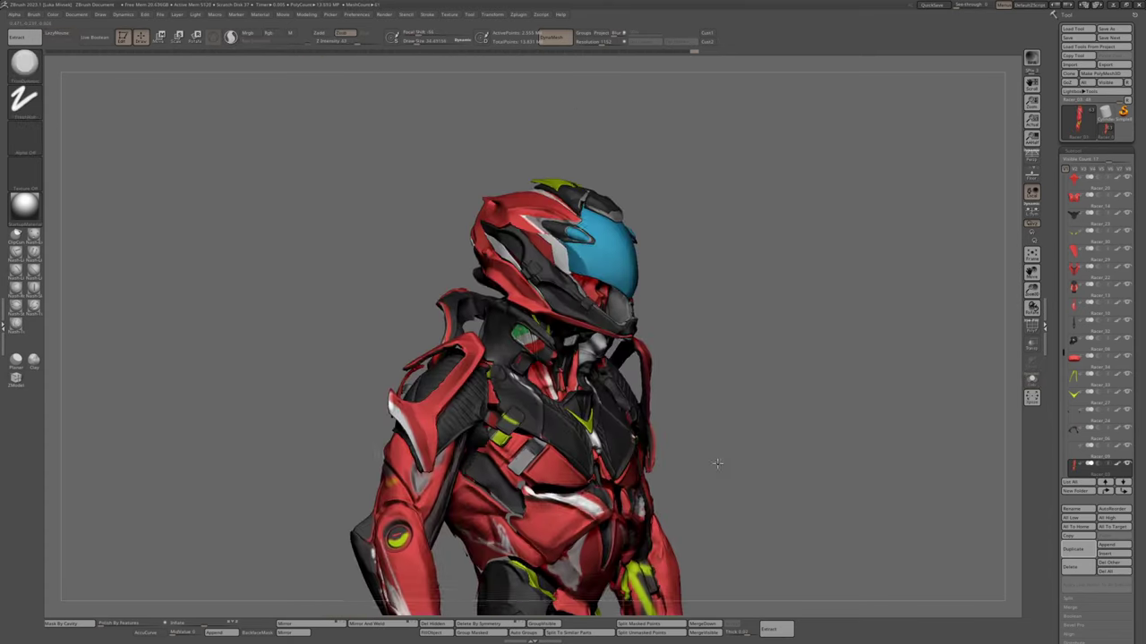
drag(719, 463, 534, 488)
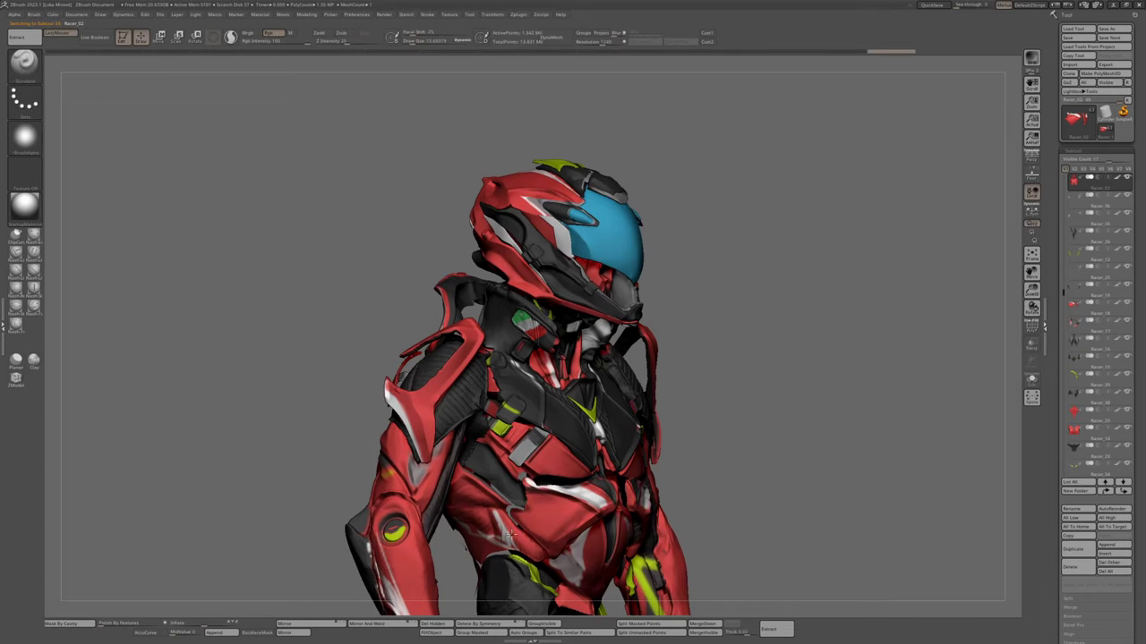
key(space)
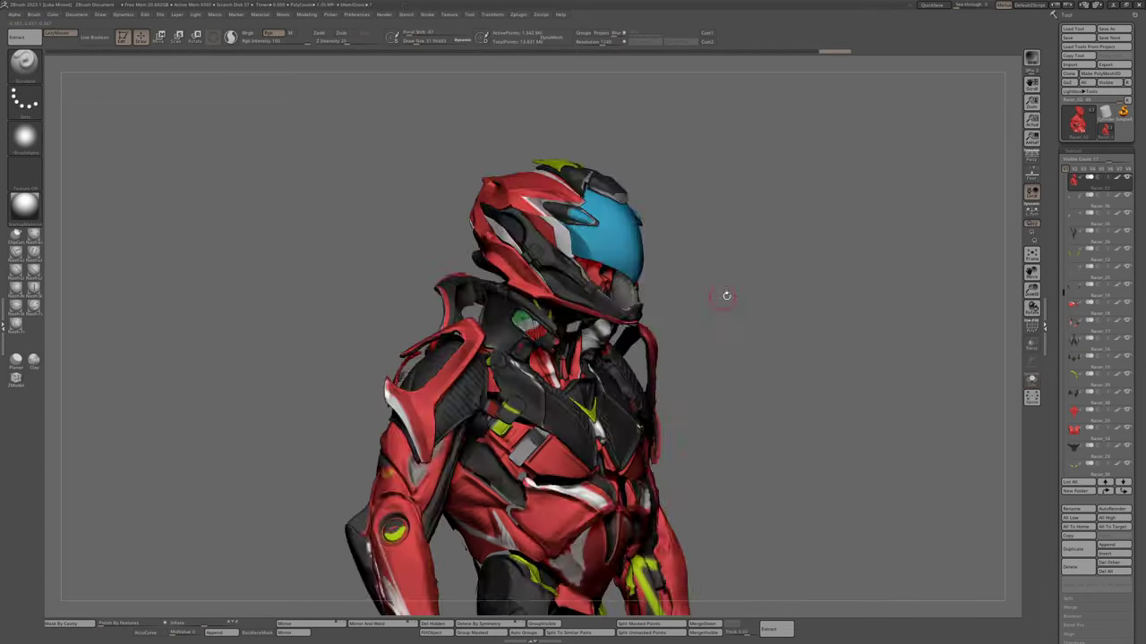
drag(726, 294, 538, 290)
alt+click(567, 289)
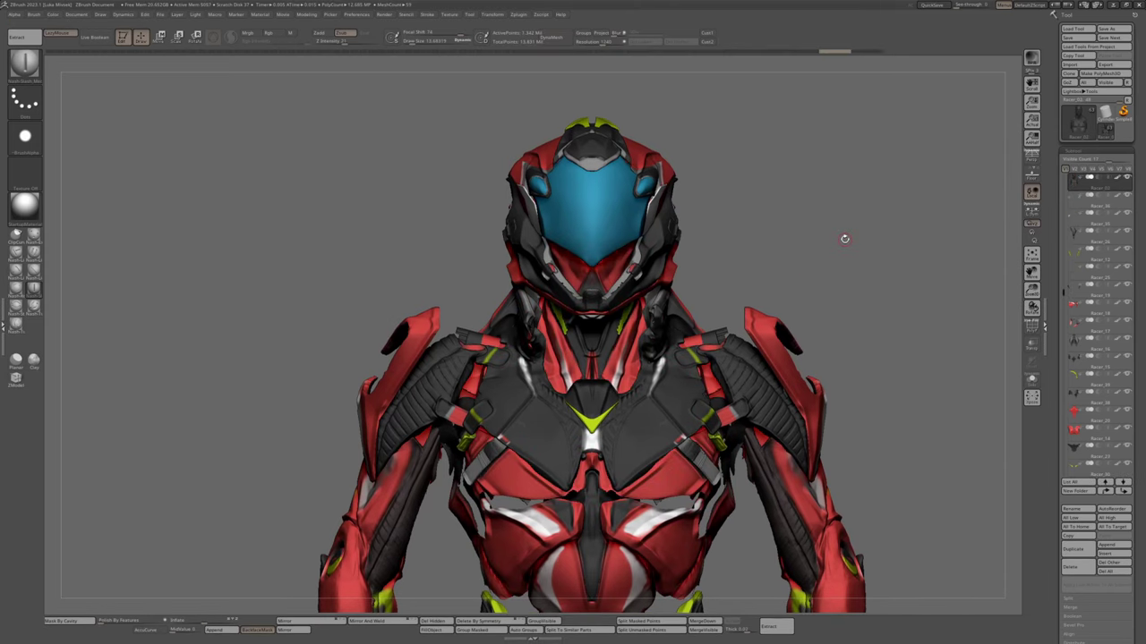
Make the chest armour the active subtool and turn the upper body to inspect it
alt+click(656, 449)
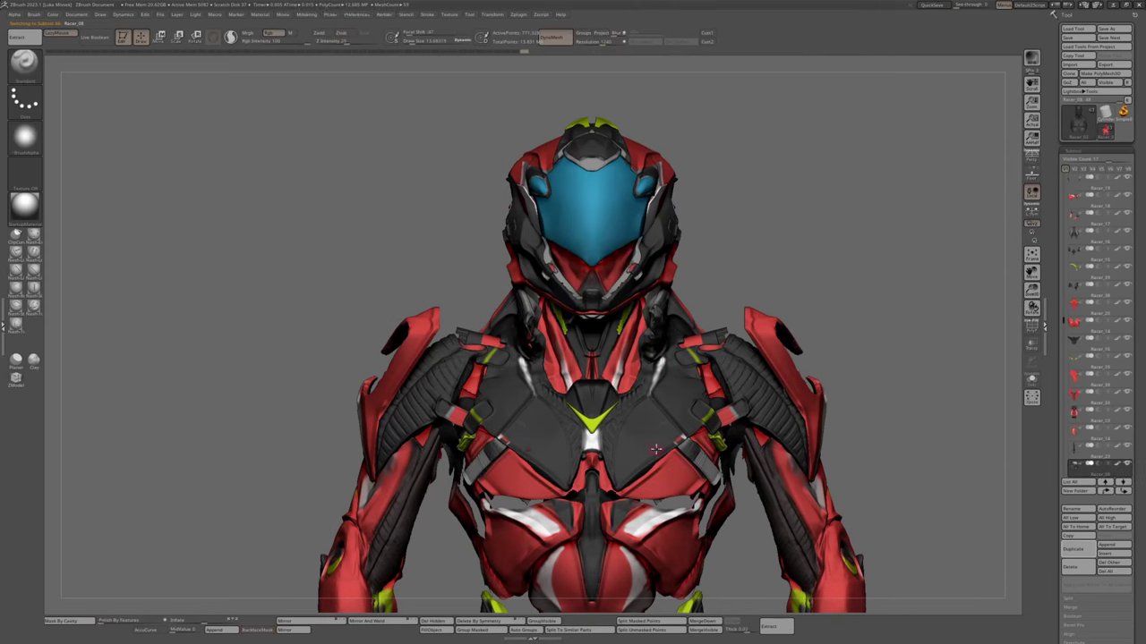
alt+click(622, 447)
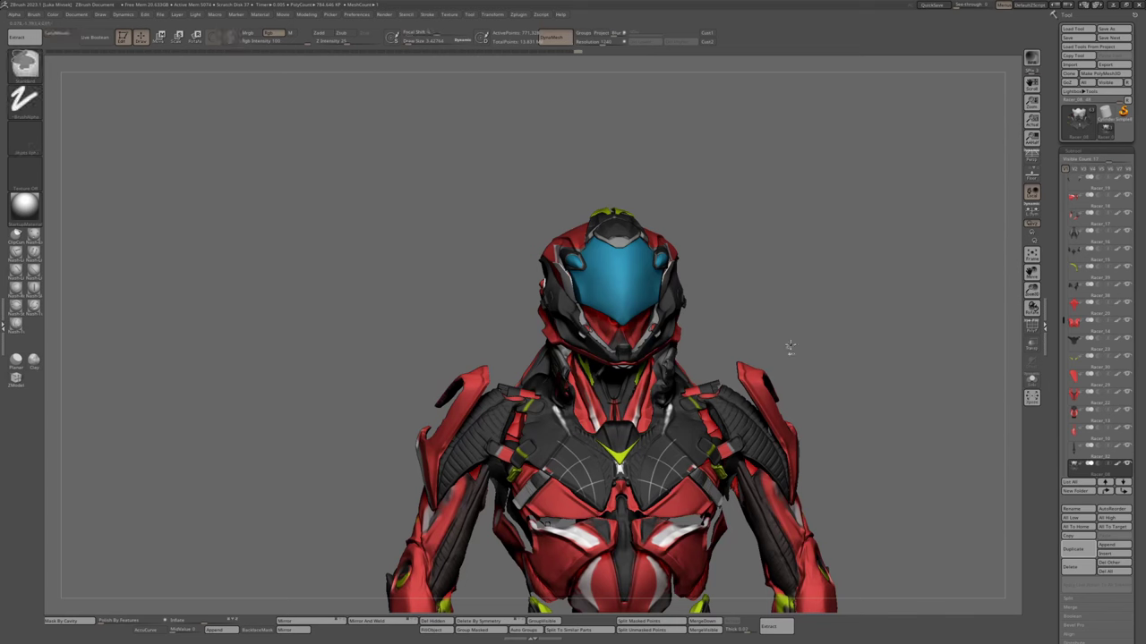
drag(787, 350, 702, 420)
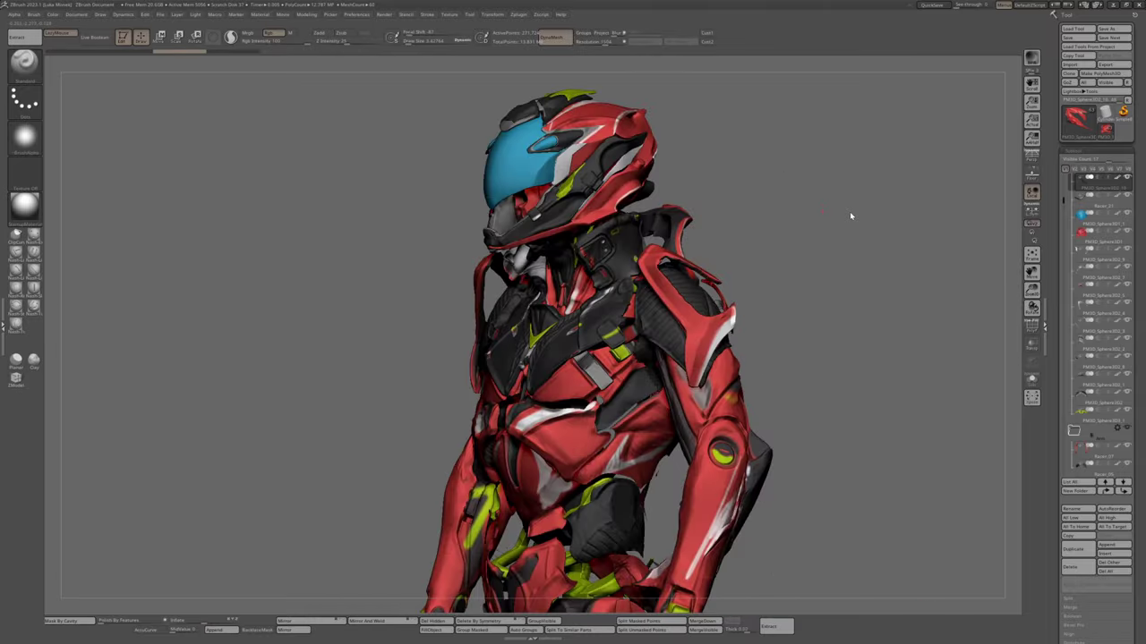
Adjust colour and brush settings, then isolate the pair of red-and-black fin pieces
key(space)
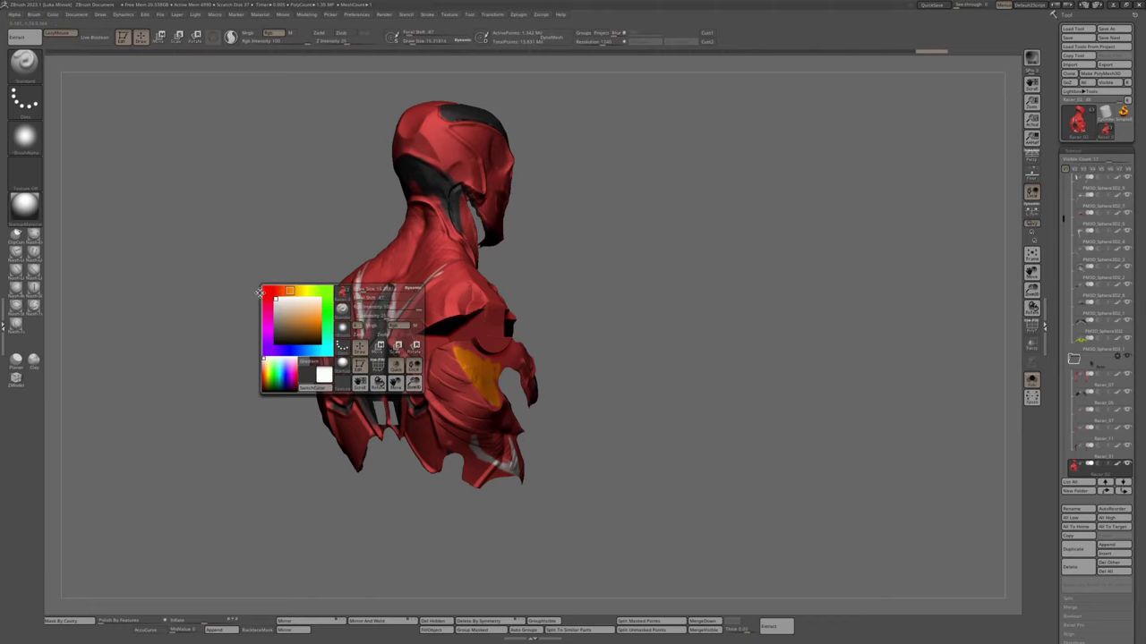
alt+click(483, 376)
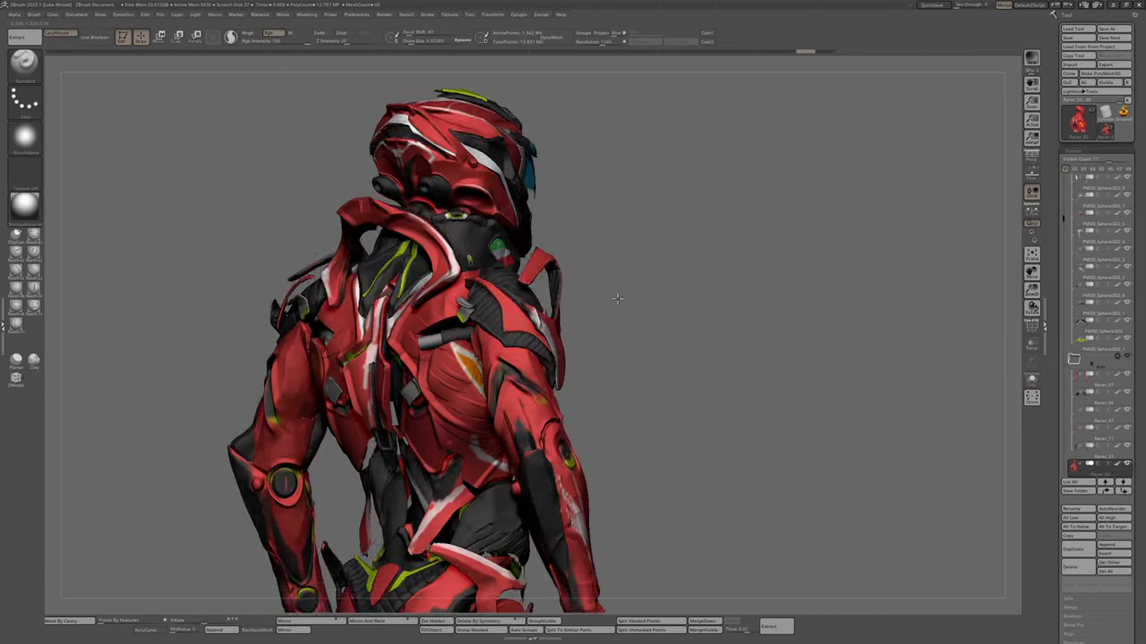
key(space)
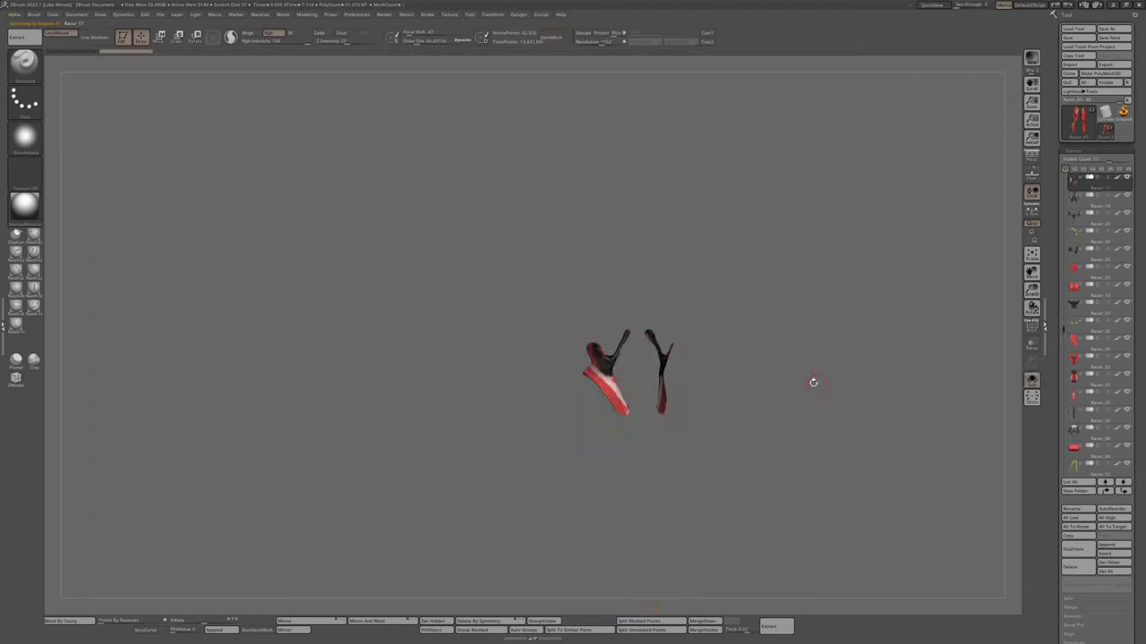
key(m)
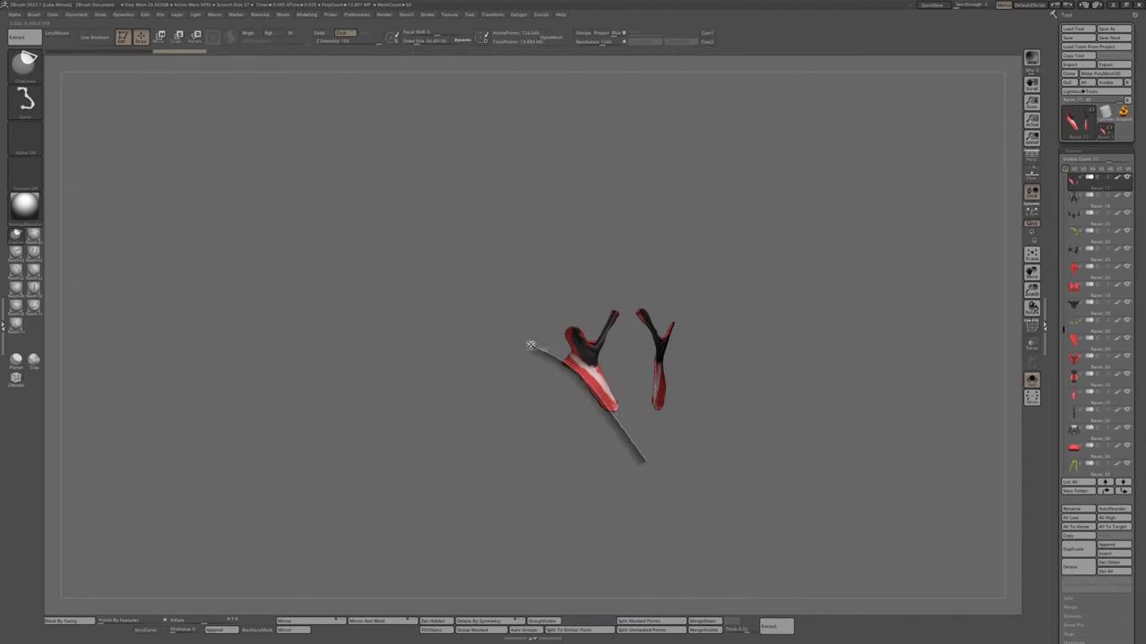